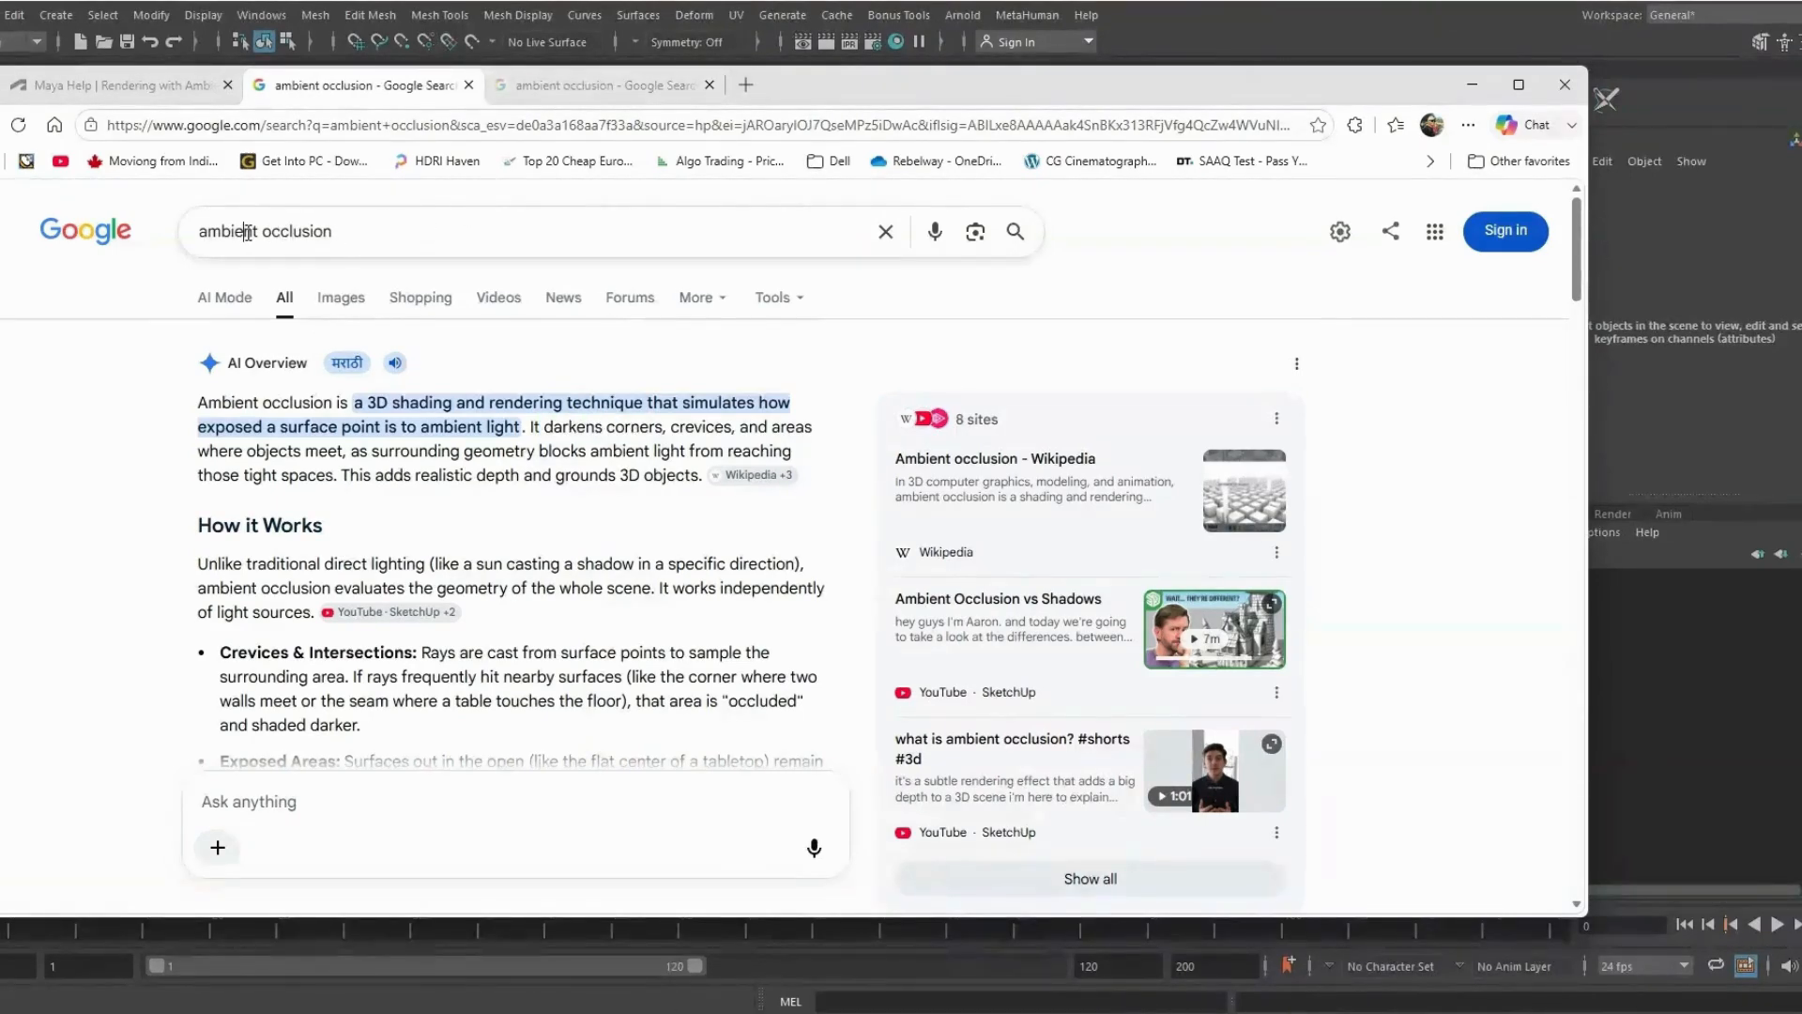
Search Google Images for "Light AOV Arnold maya" and look through the image results
left_click(247, 232)
type("Light")
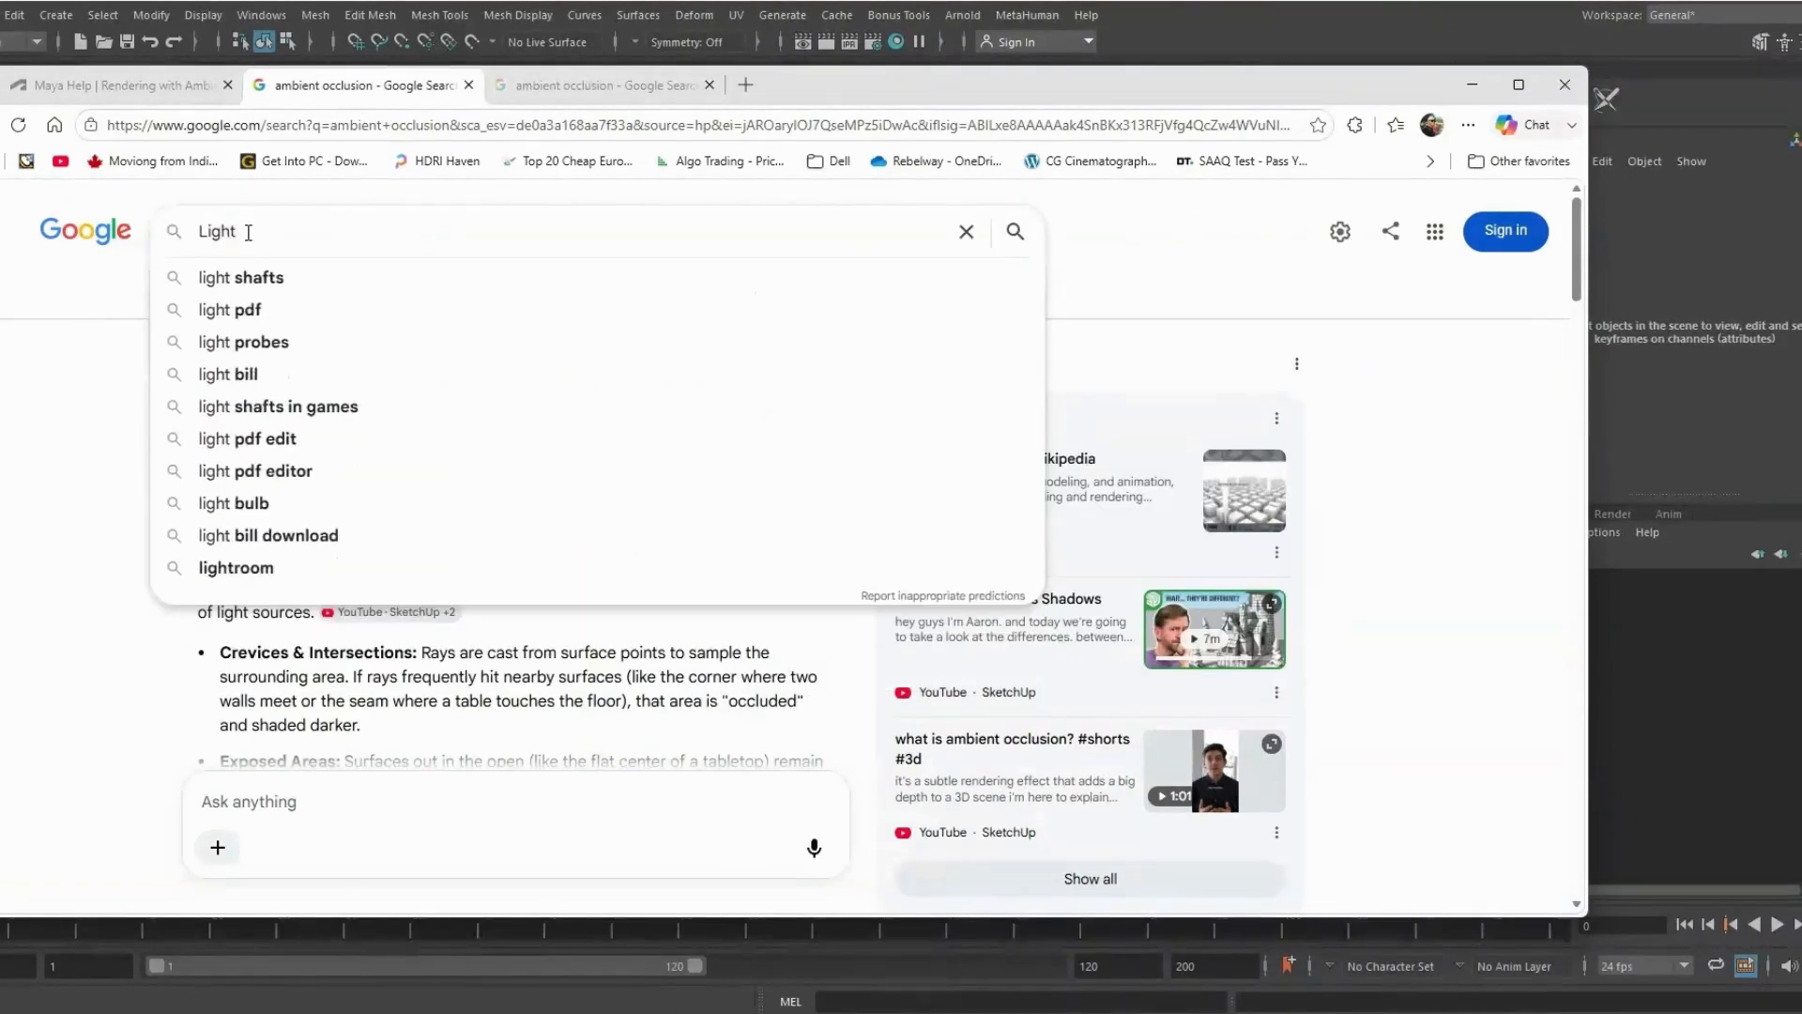
type(" AOV Arnold maya")
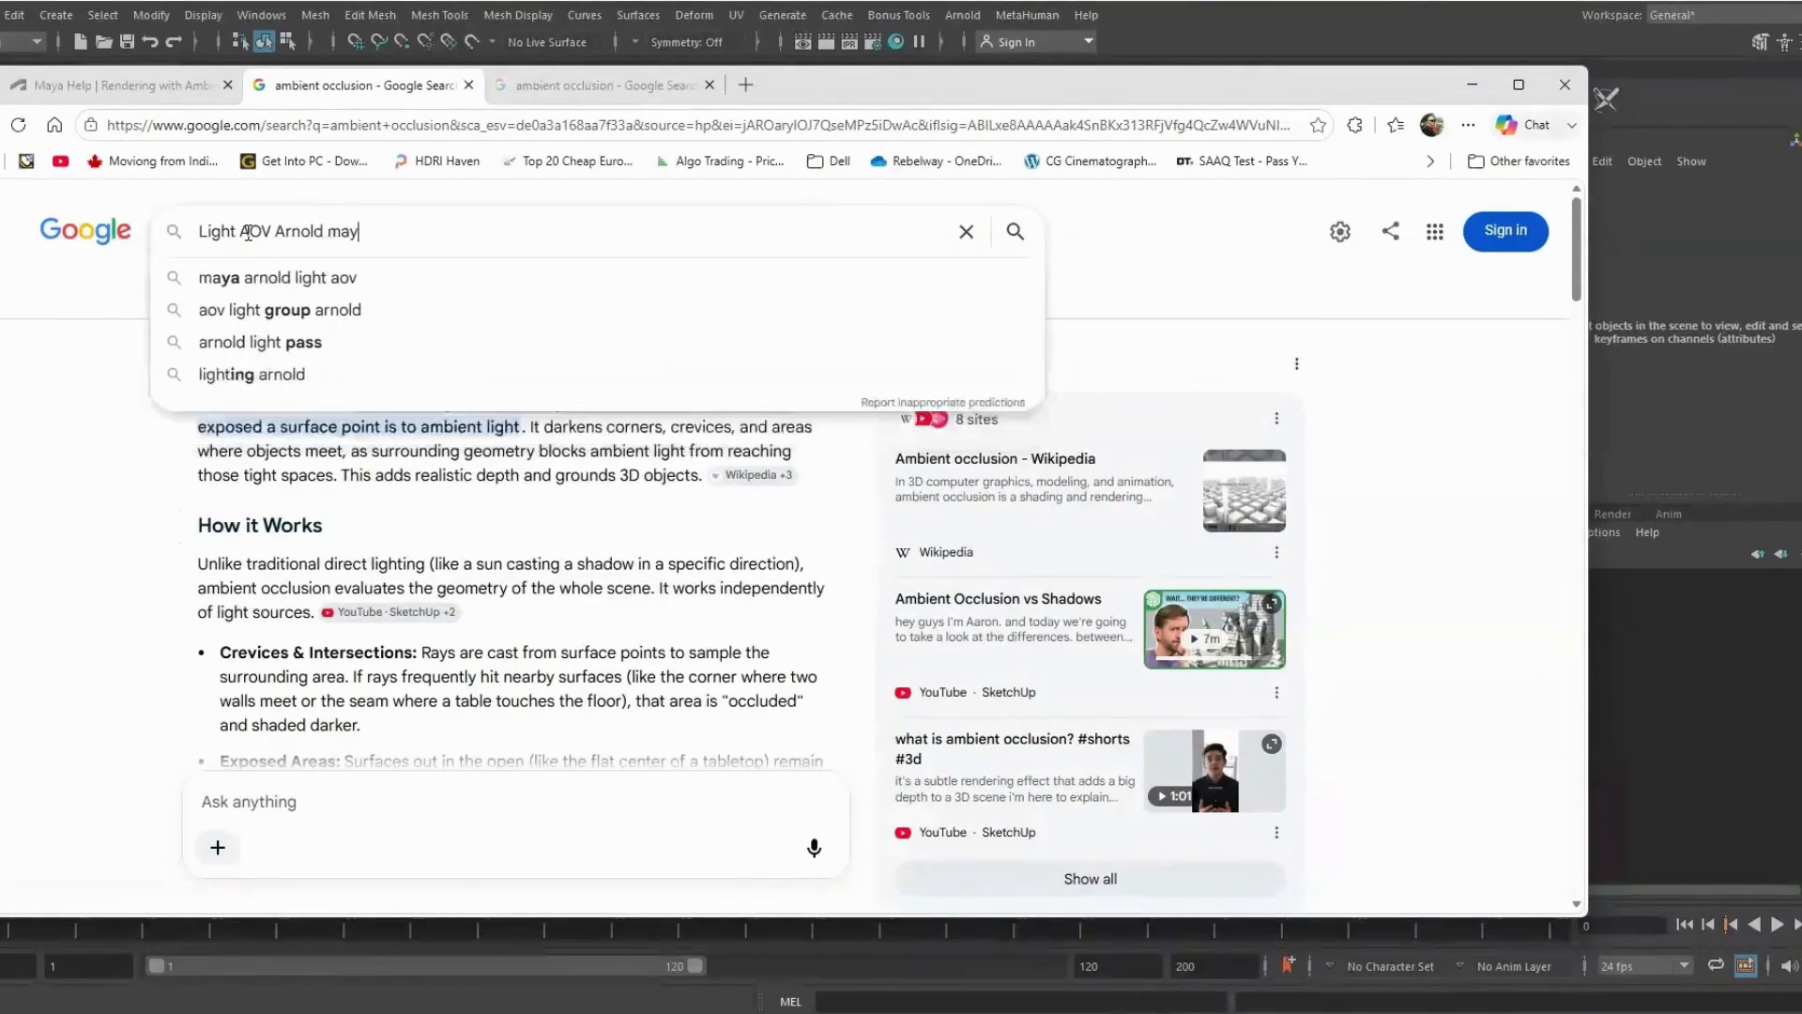
key("Return")
left_click(339, 298)
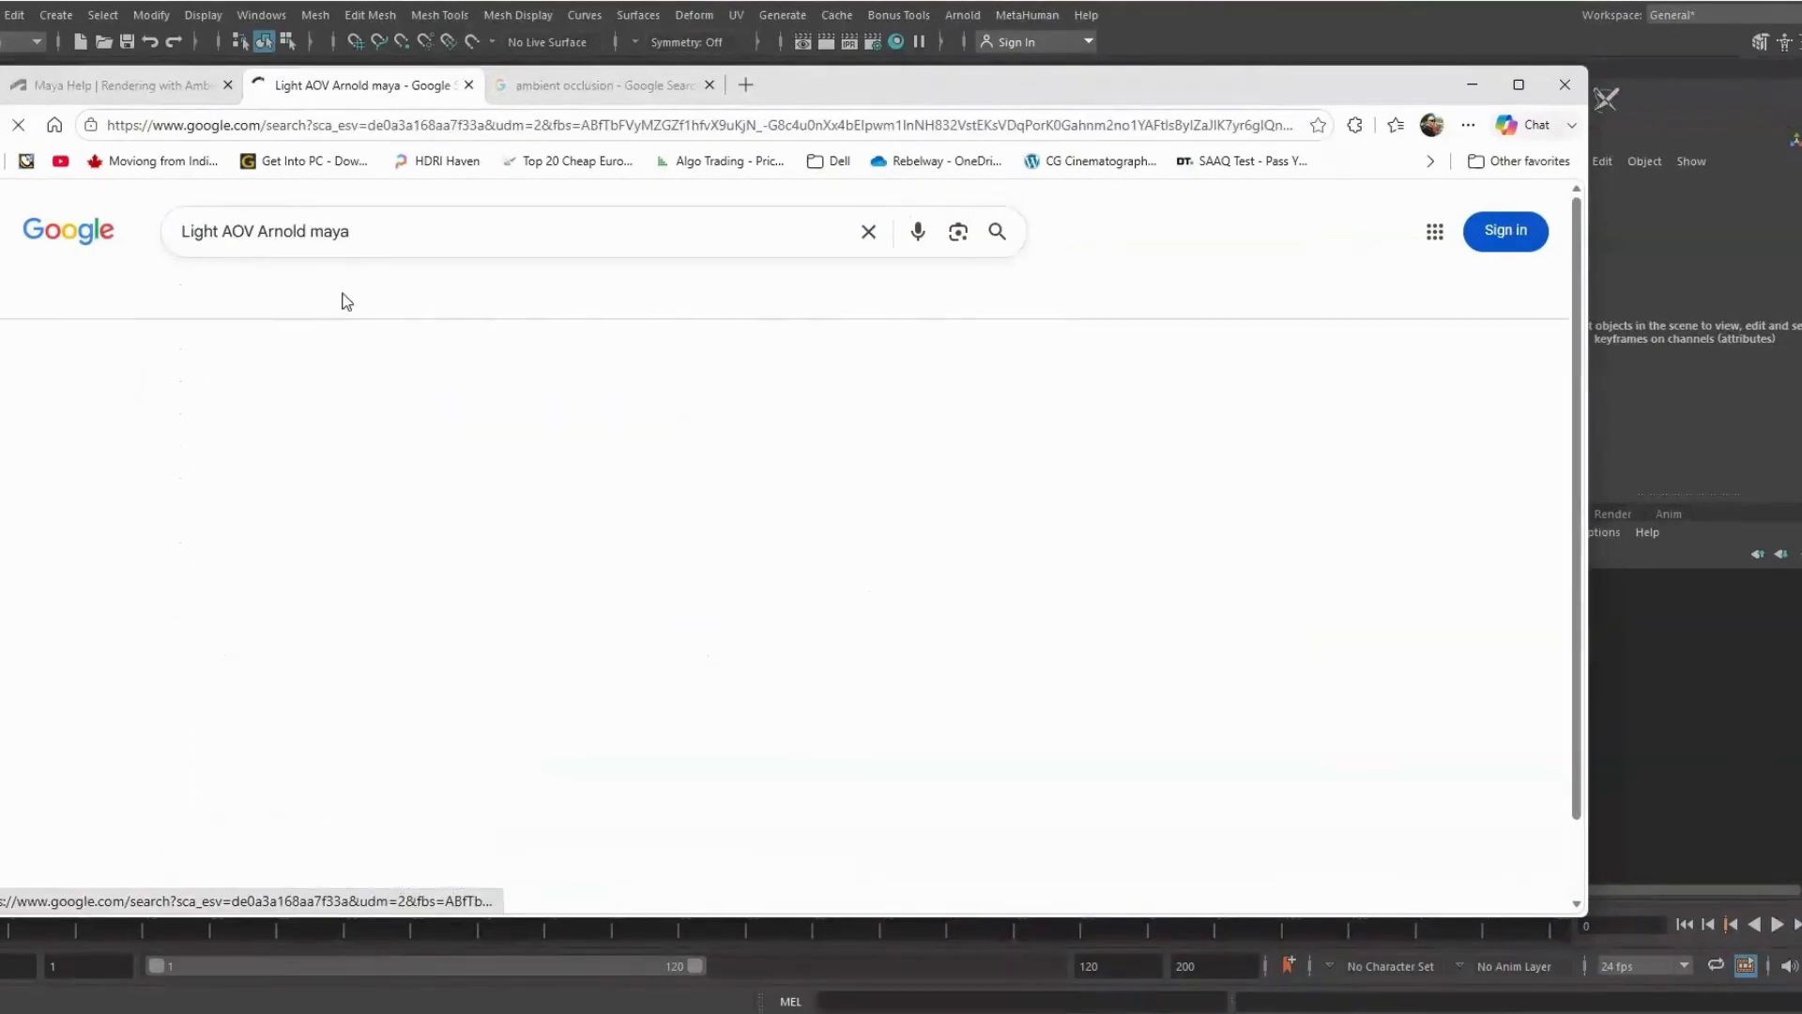
scroll(767, 620, "down", 10)
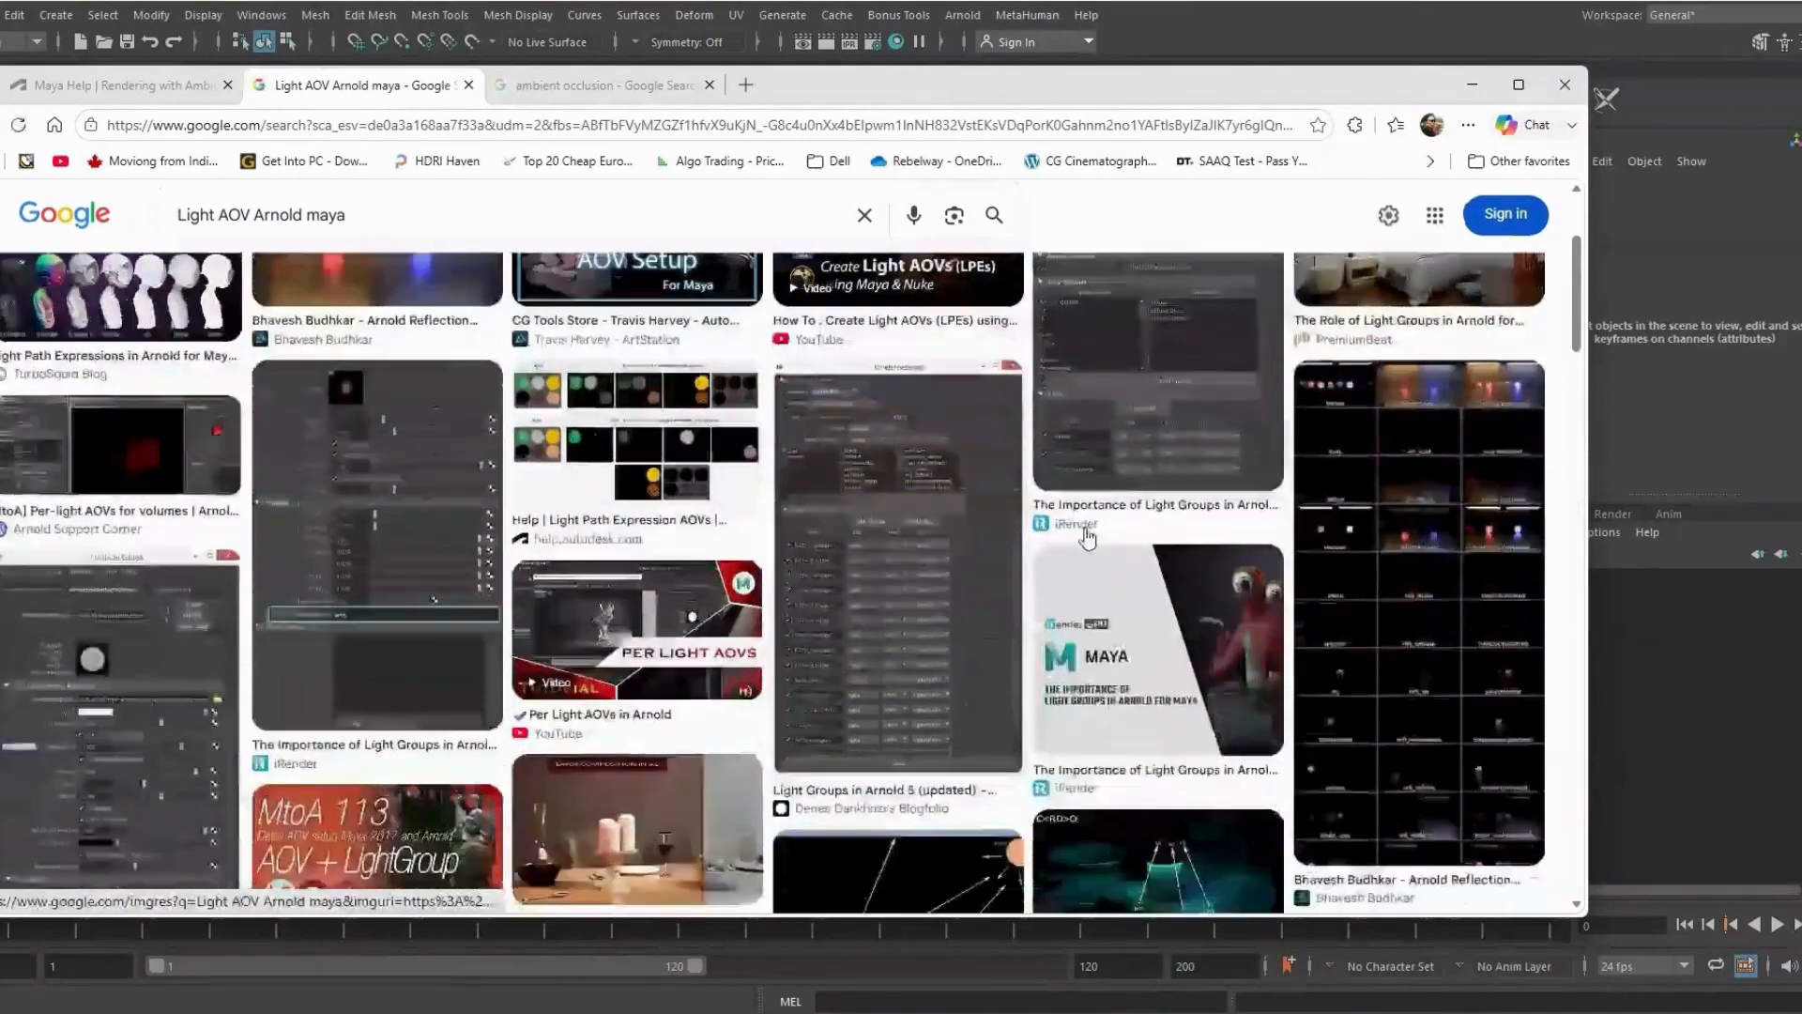
scroll(1086, 536, "down", 6)
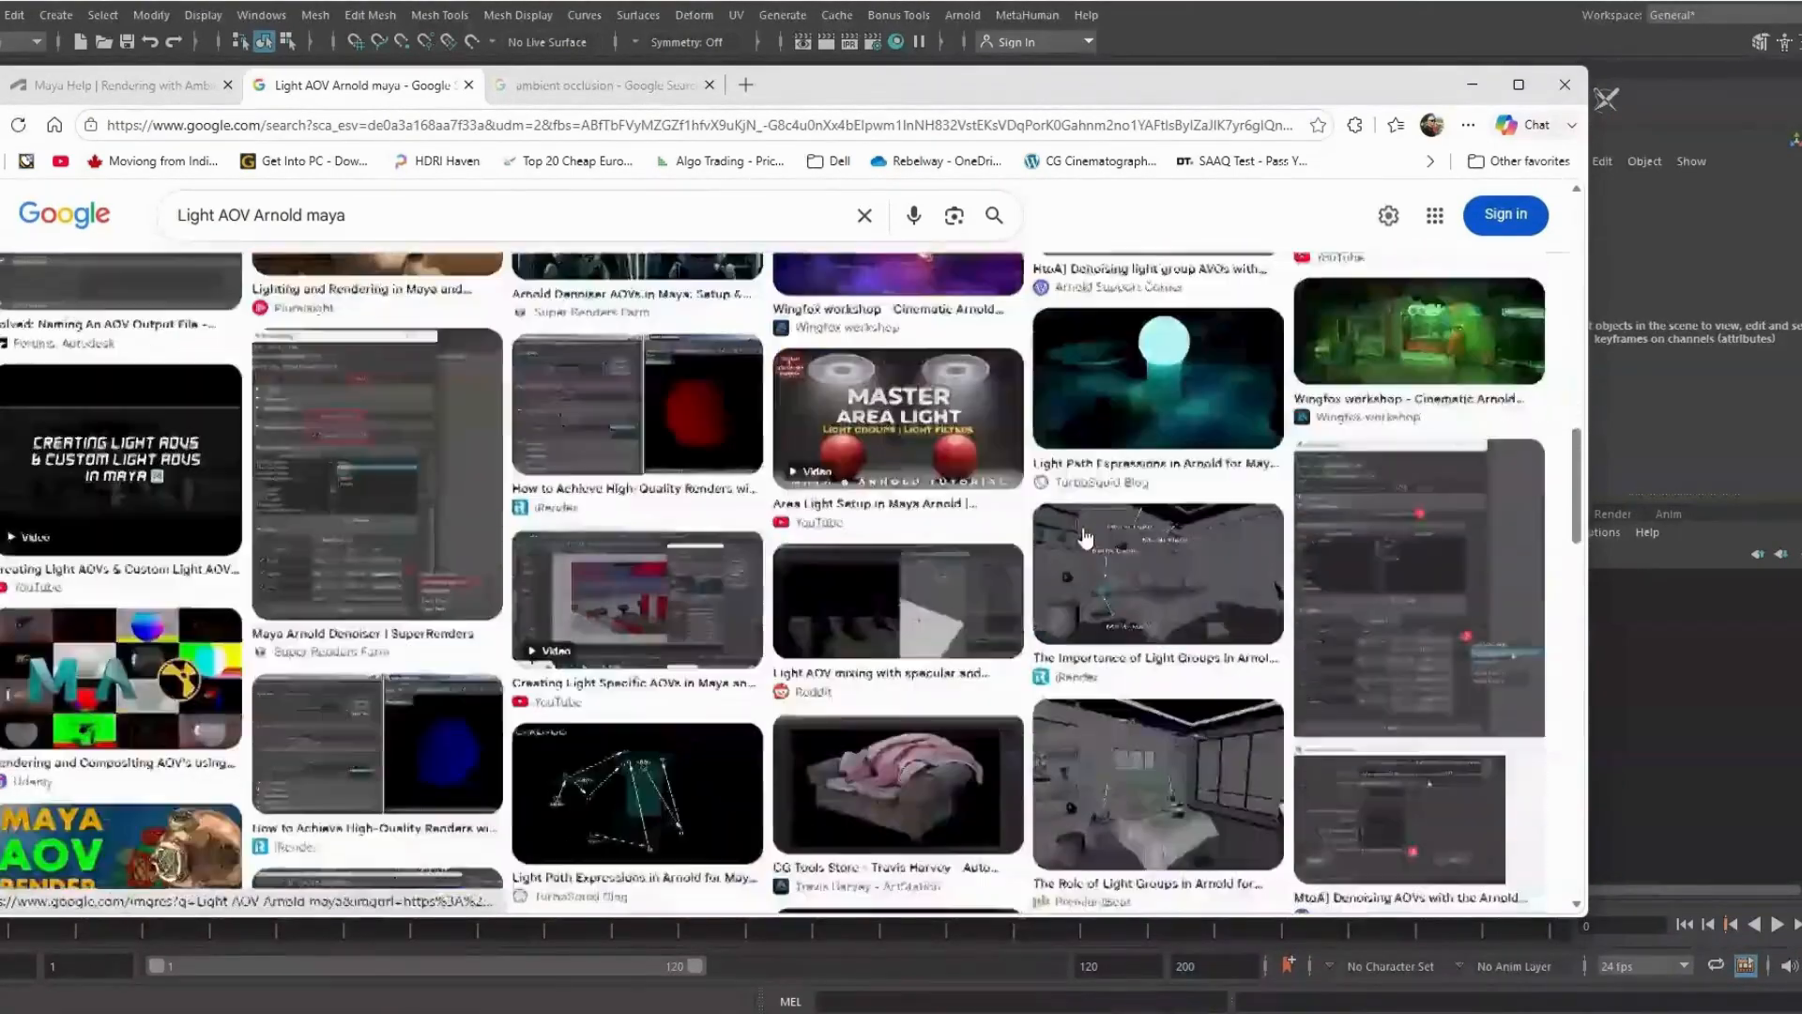
scroll(1086, 536, "down", 10)
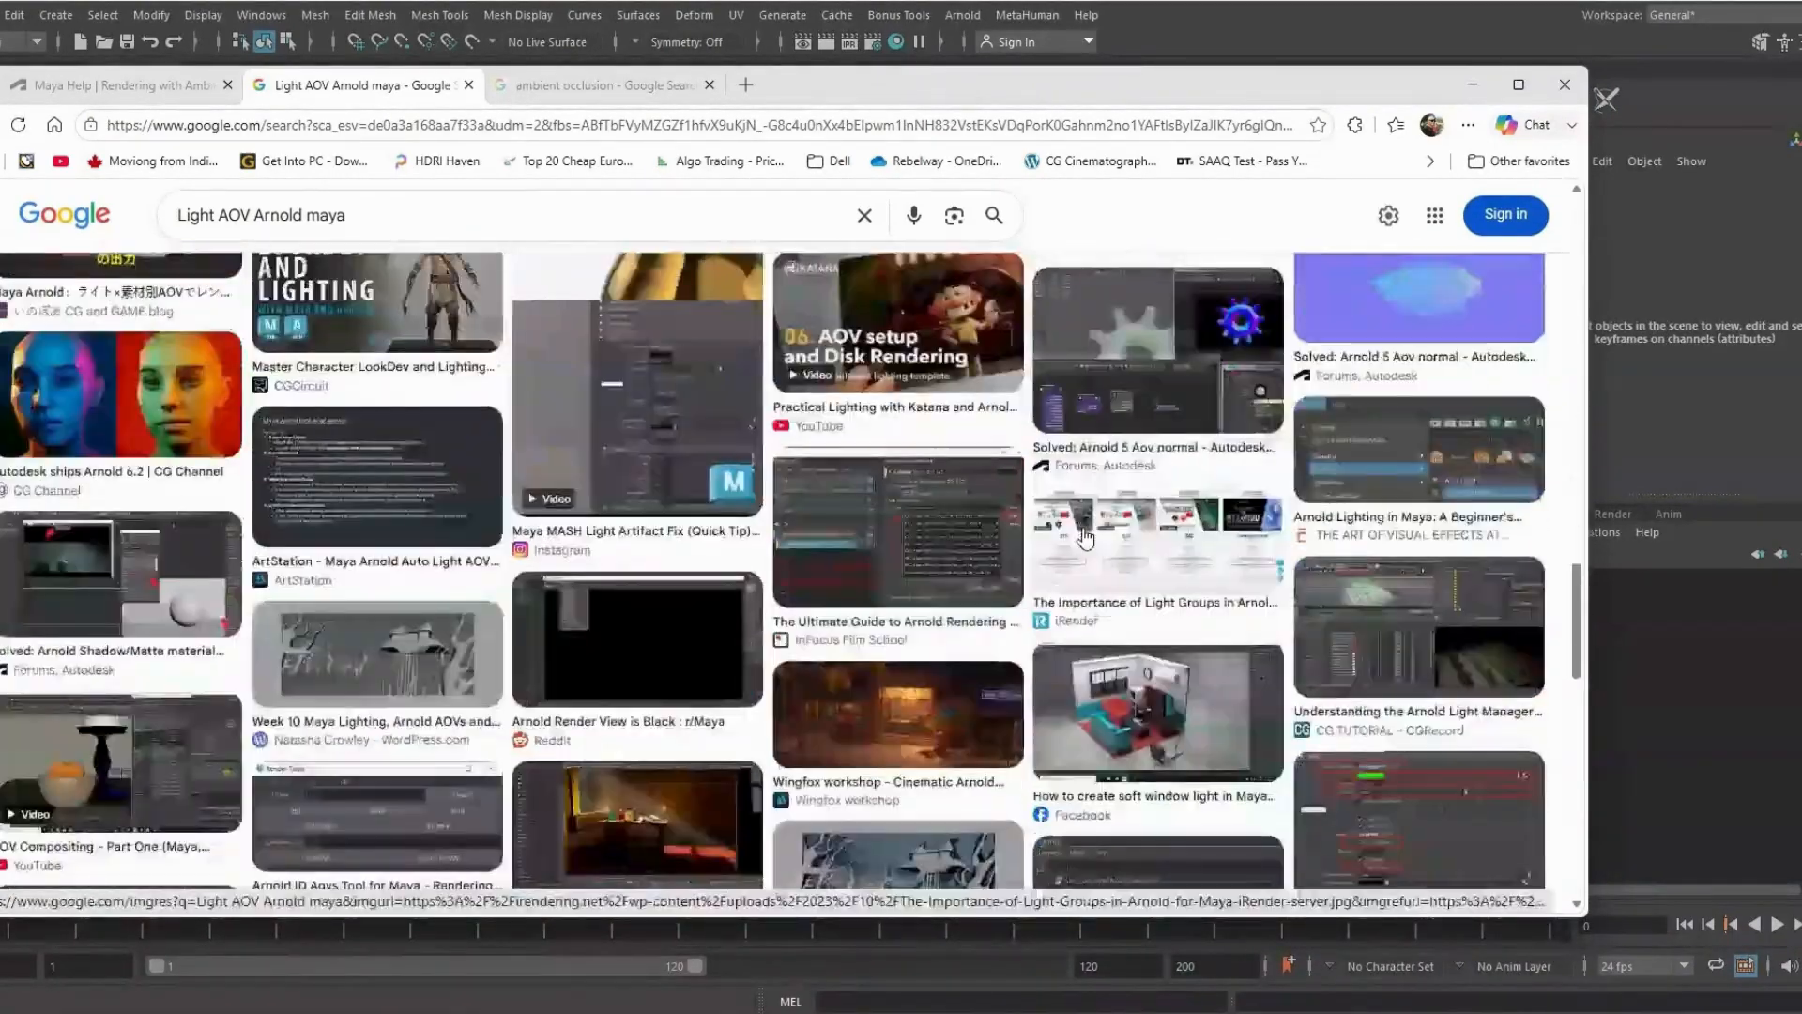
scroll(1087, 536, "up", 5)
scroll(1458, 696, "up", 10)
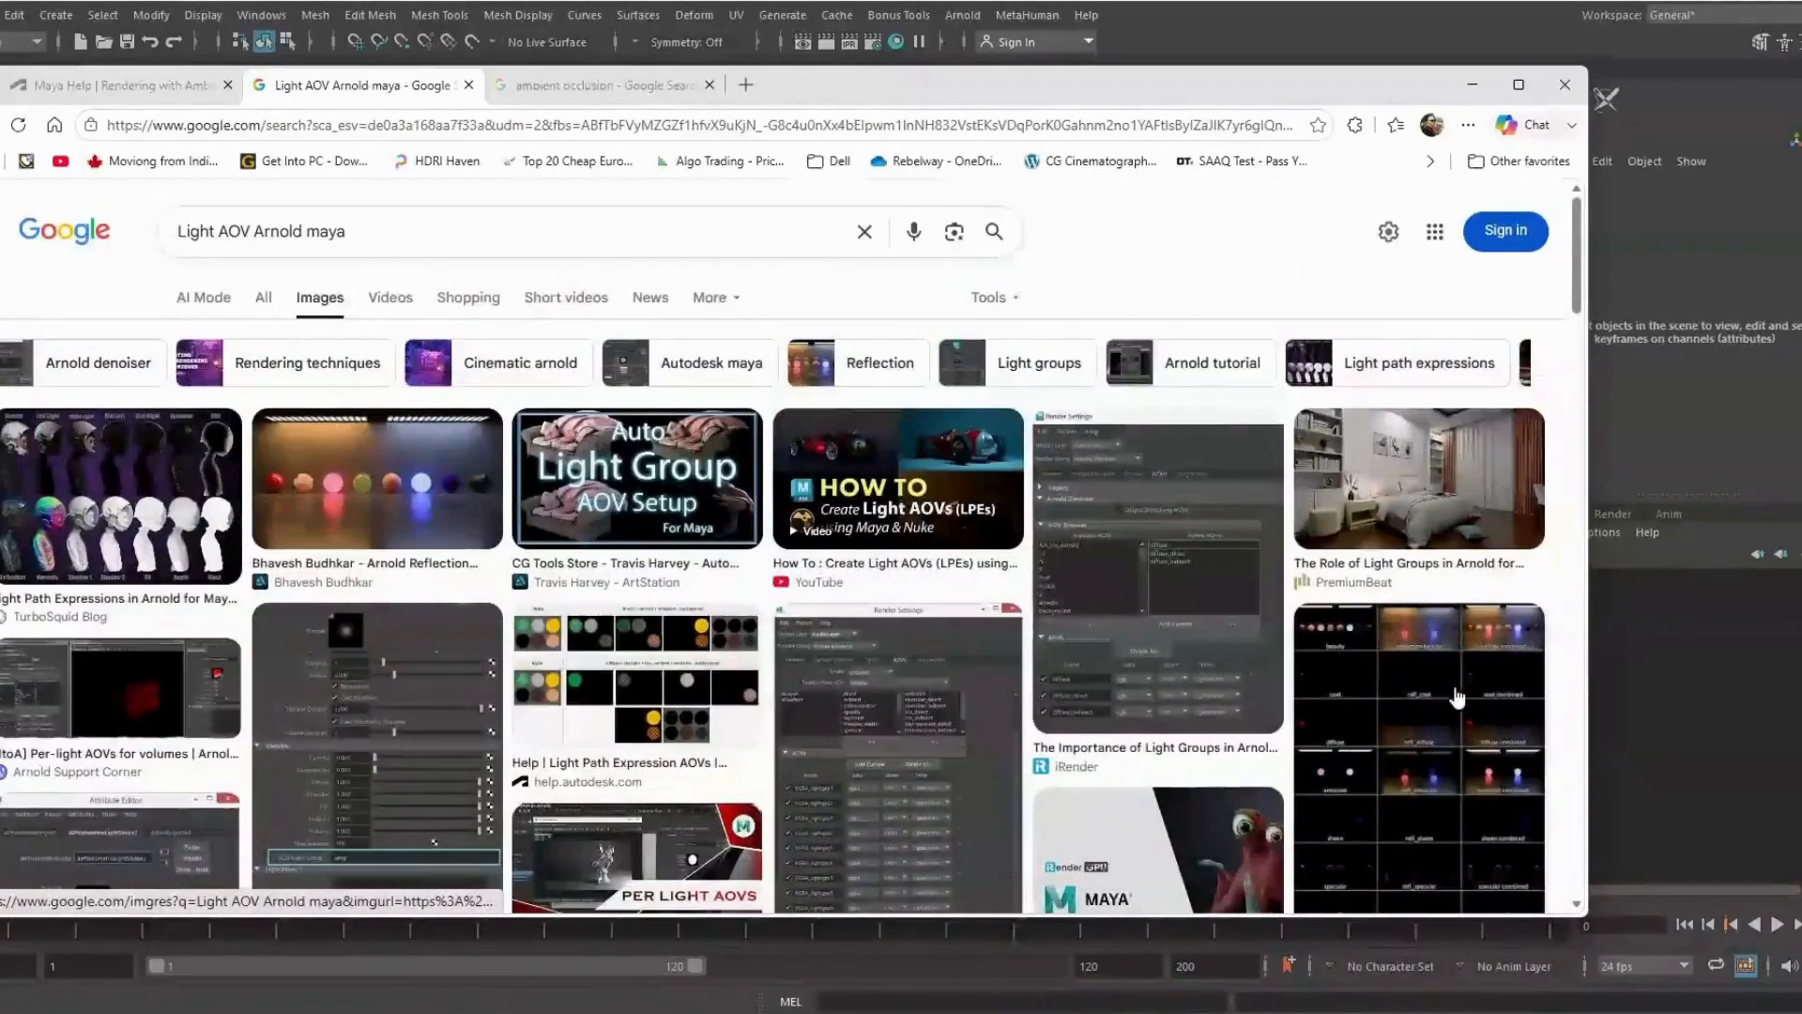
Examine the Arnold reflection AOV image and the related Zao3D breakdown of render passes
left_click(1457, 696)
scroll(1307, 646, "down", 5)
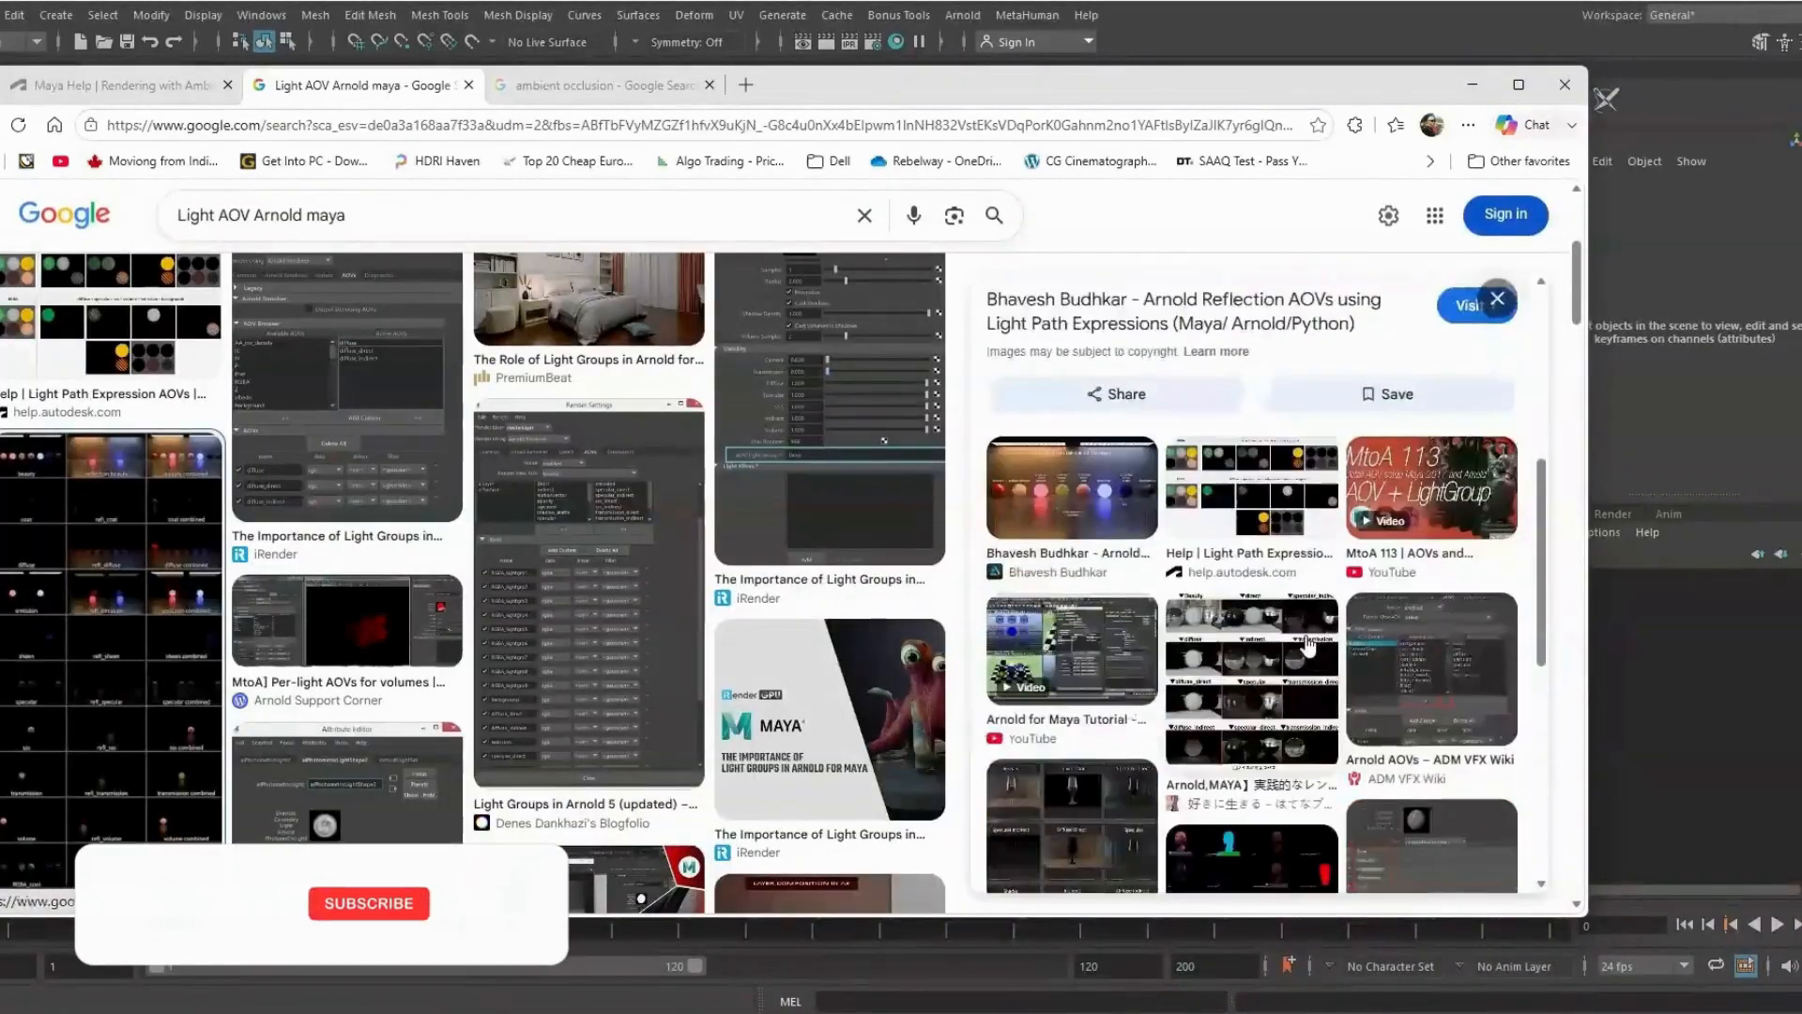
left_click(1084, 583)
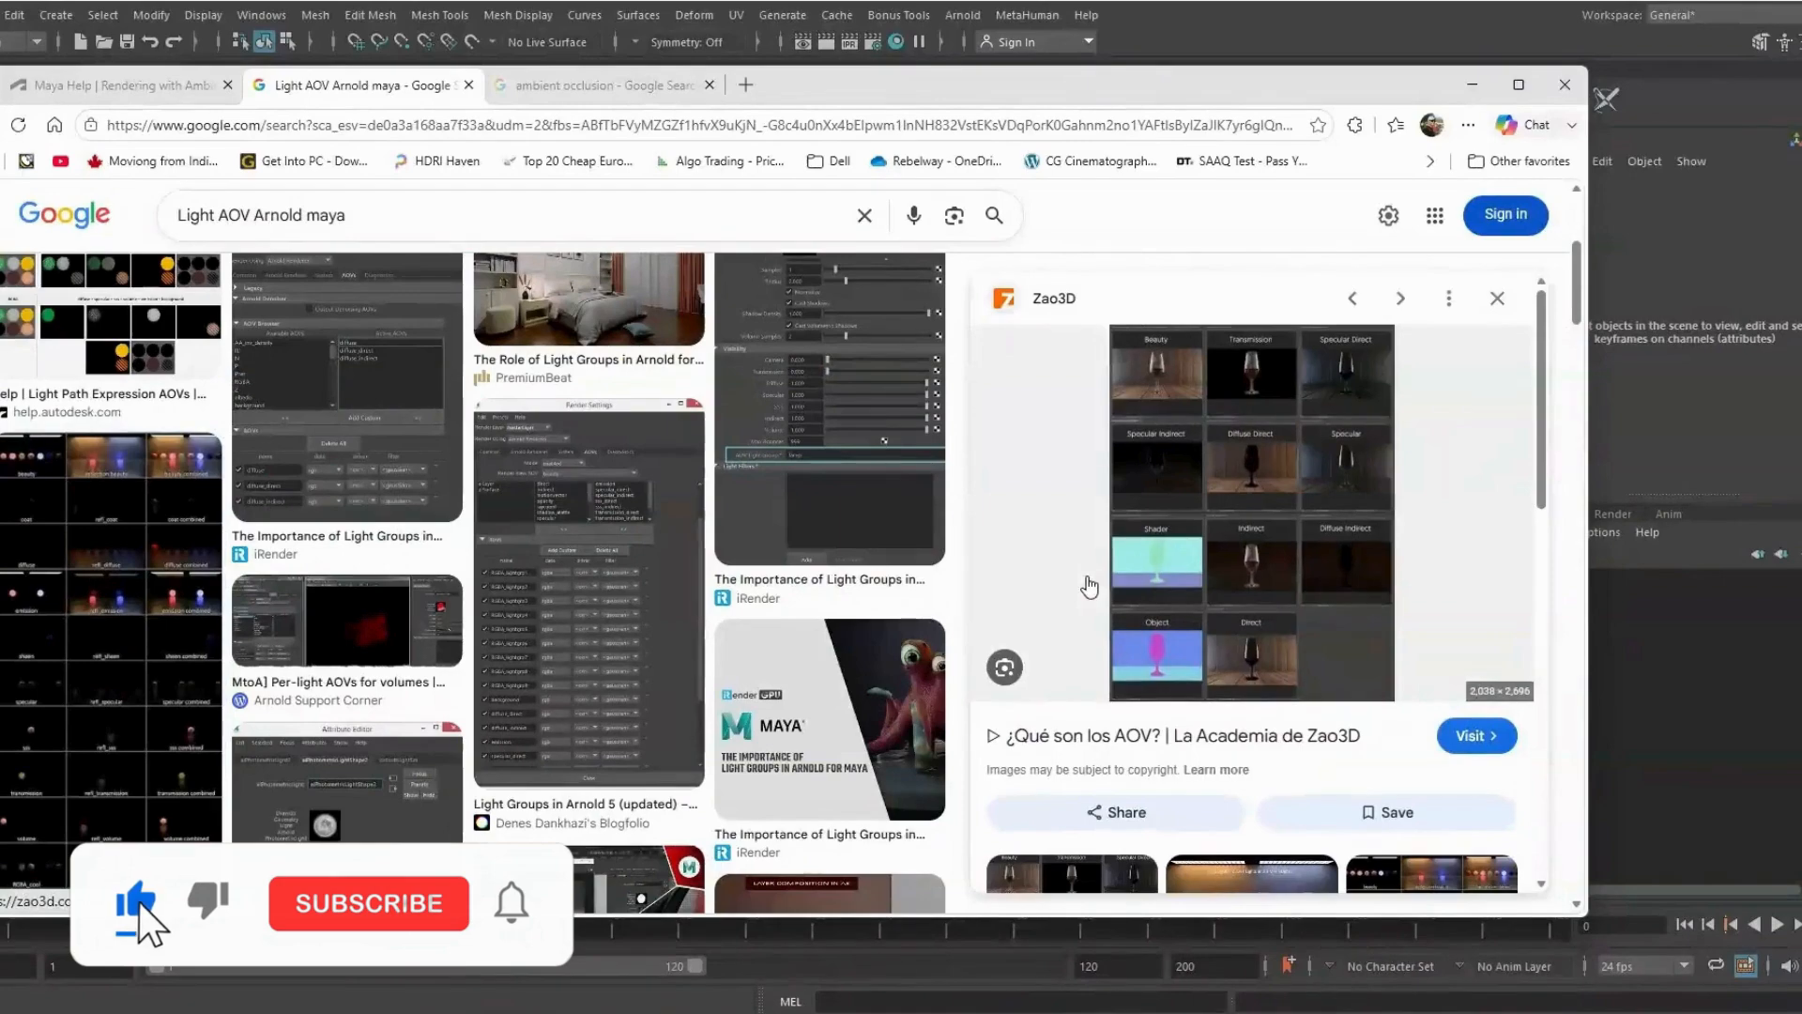
scroll(1276, 540, "down", 3)
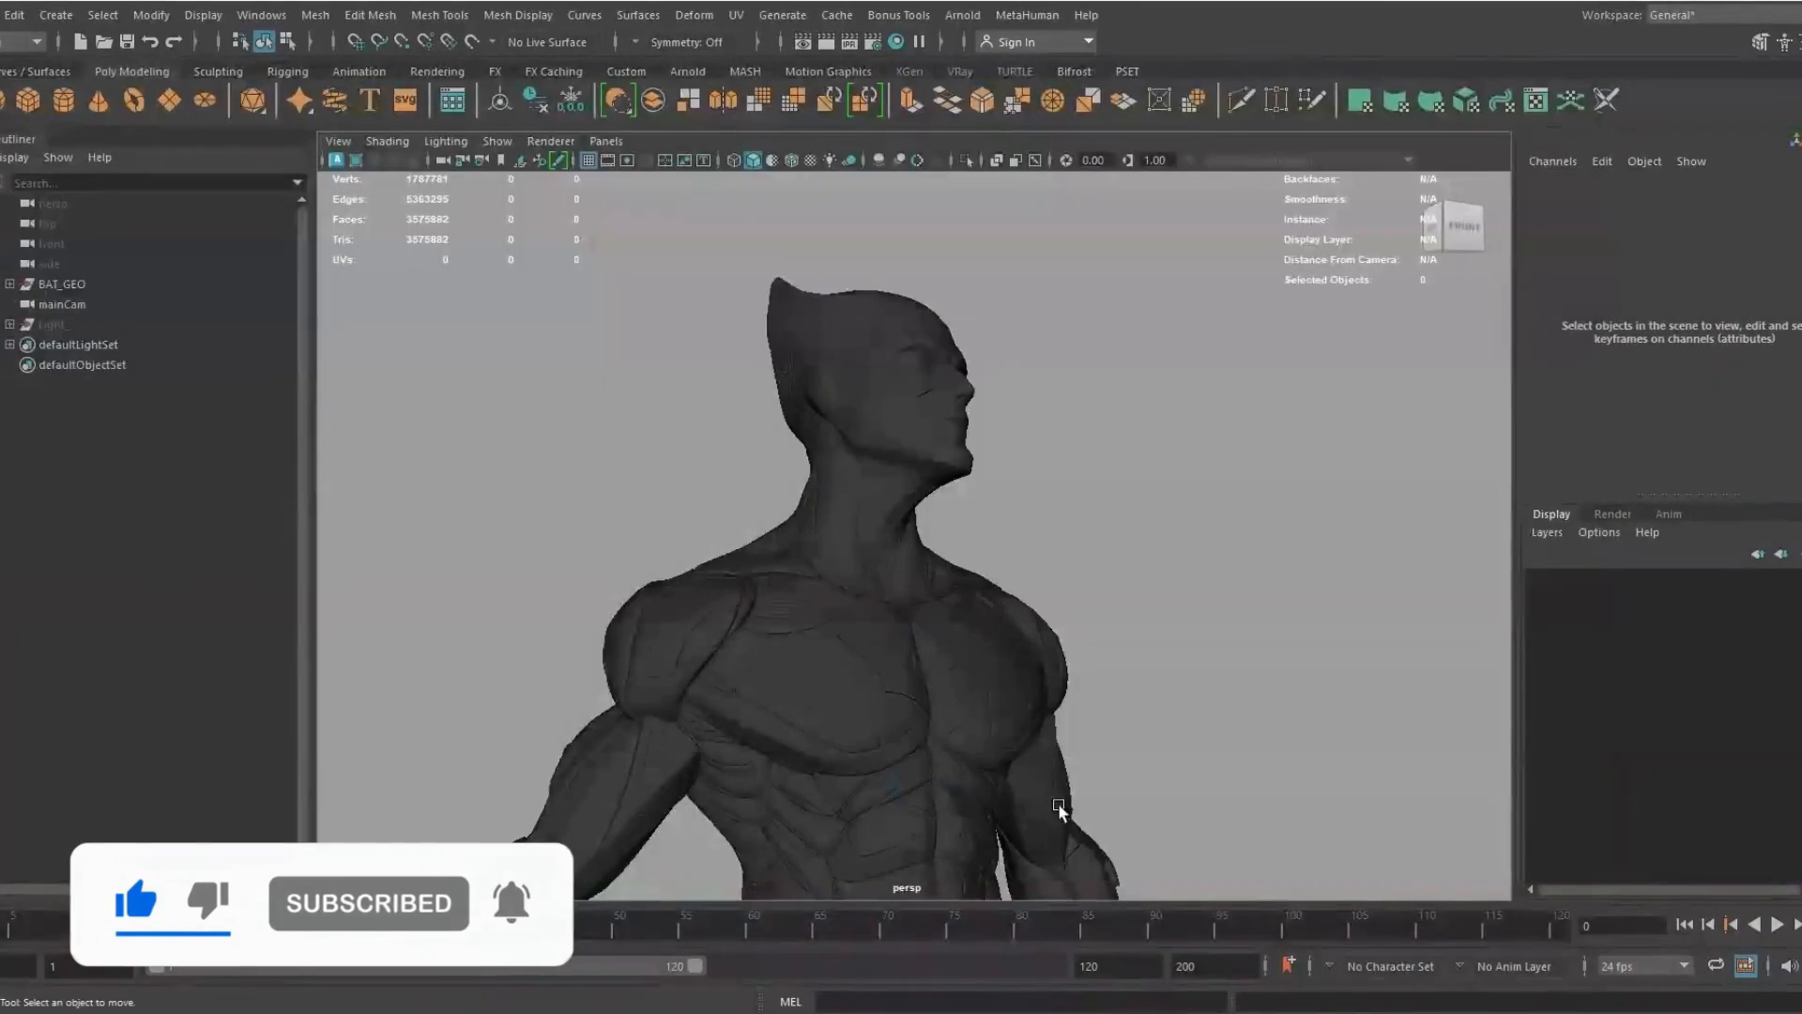
Switch to Maya, look through mainCam and unhide the Light_ group
left_click_drag(1123, 516, 487, 294, "alt")
left_click(606, 141)
mouse_move(732, 161)
left_click(840, 163)
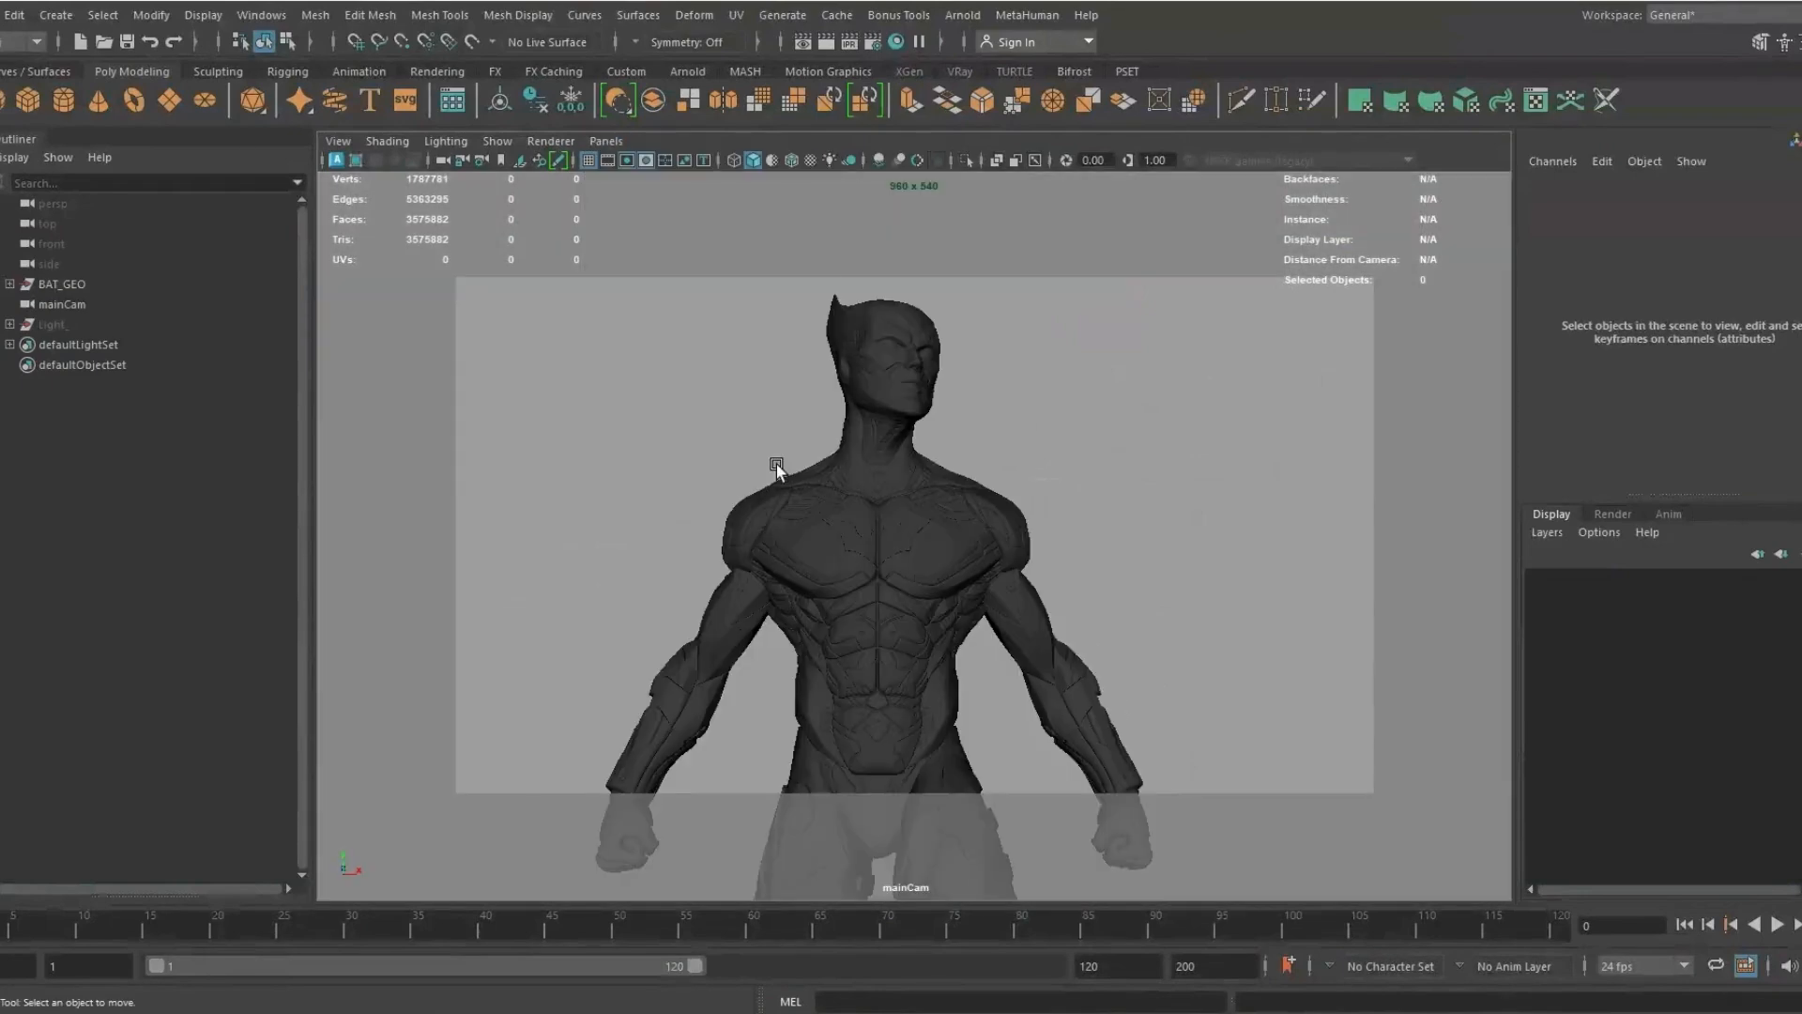
left_click(55, 323)
key("shift+h")
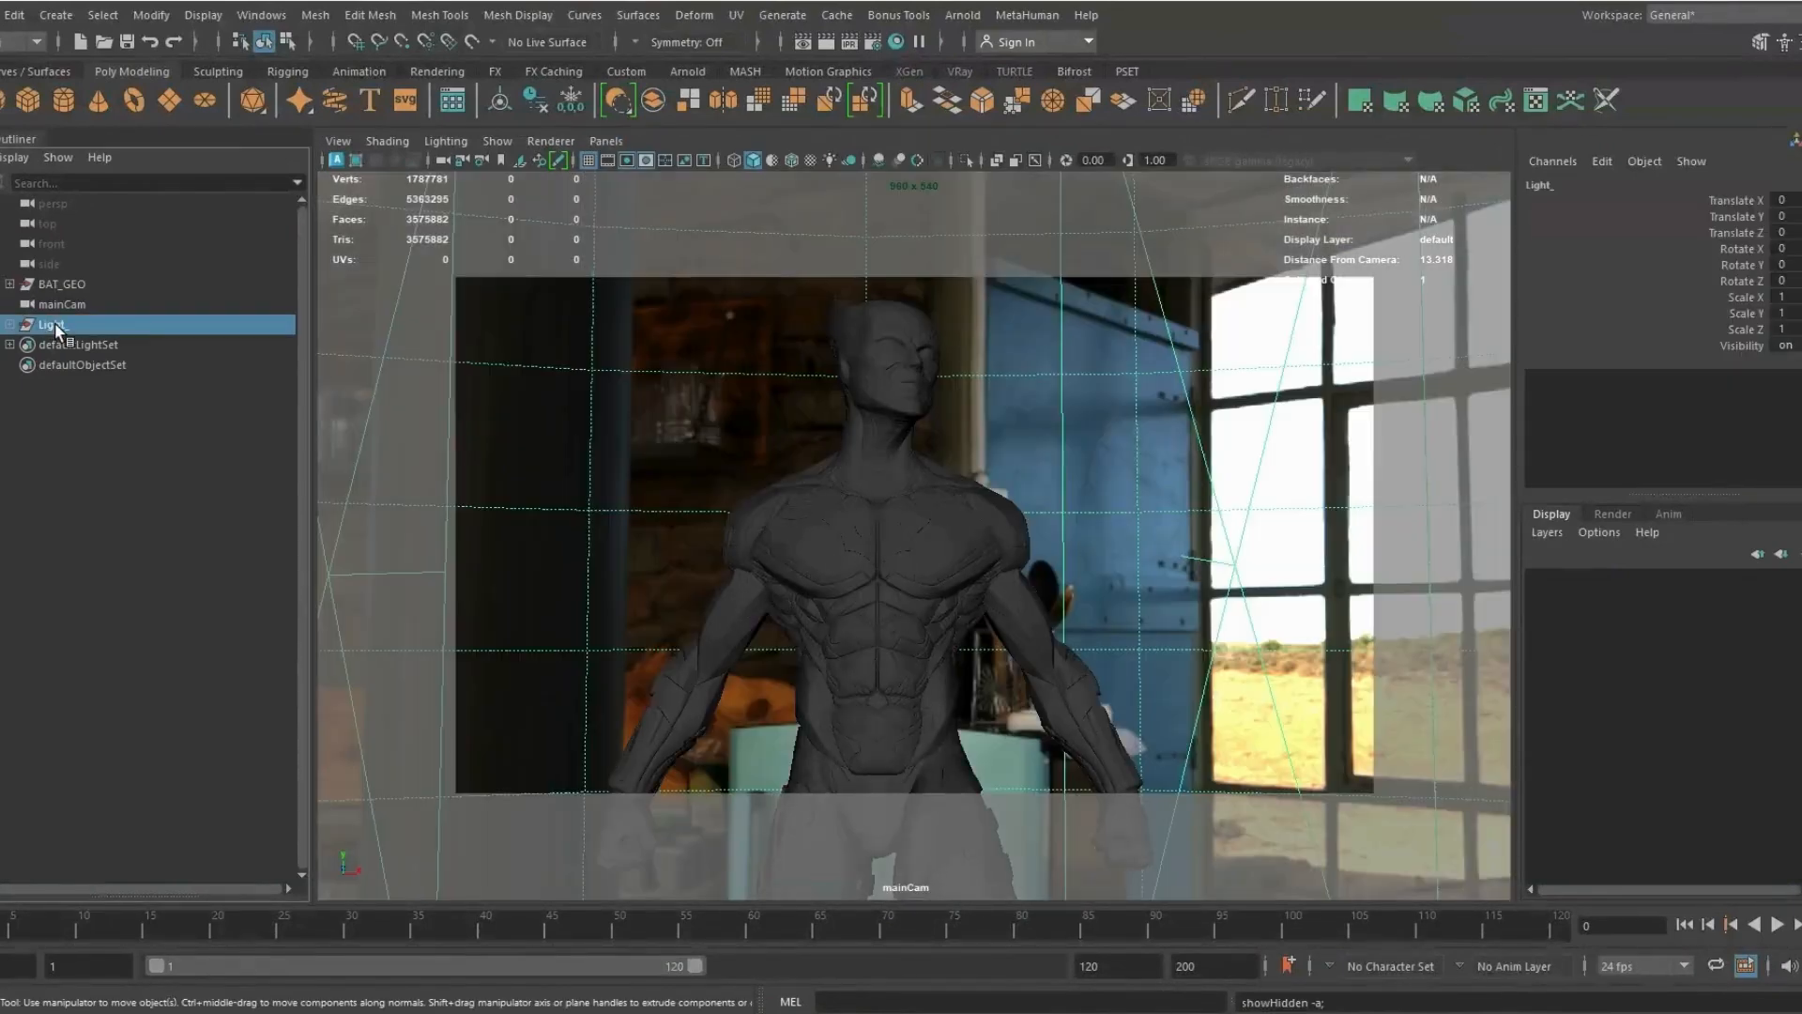
Switch to the perspective view and hide the rim1, rim, HDRI and key lights in the Light_ group
left_click(73, 502)
key("space")
left_click_drag(837, 554, 824, 447)
left_click_drag(824, 447, 776, 482, "alt")
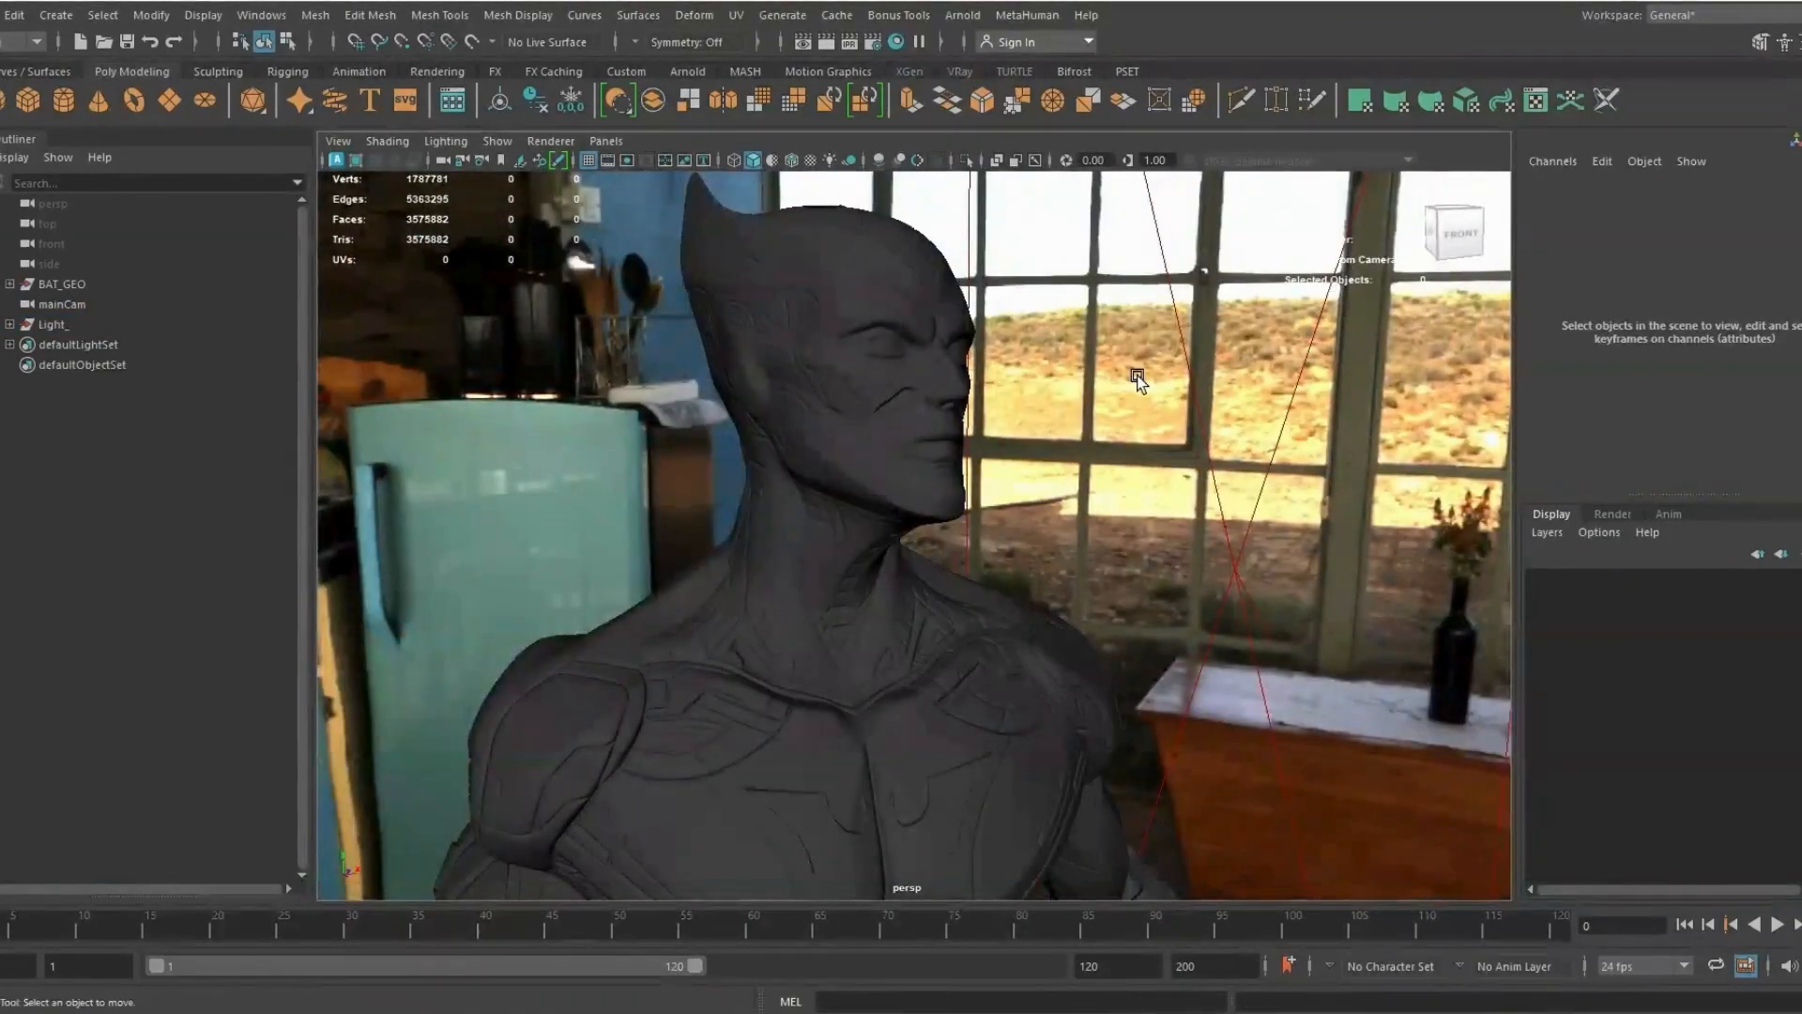
left_click(10, 324)
left_click_drag(66, 340, 71, 408)
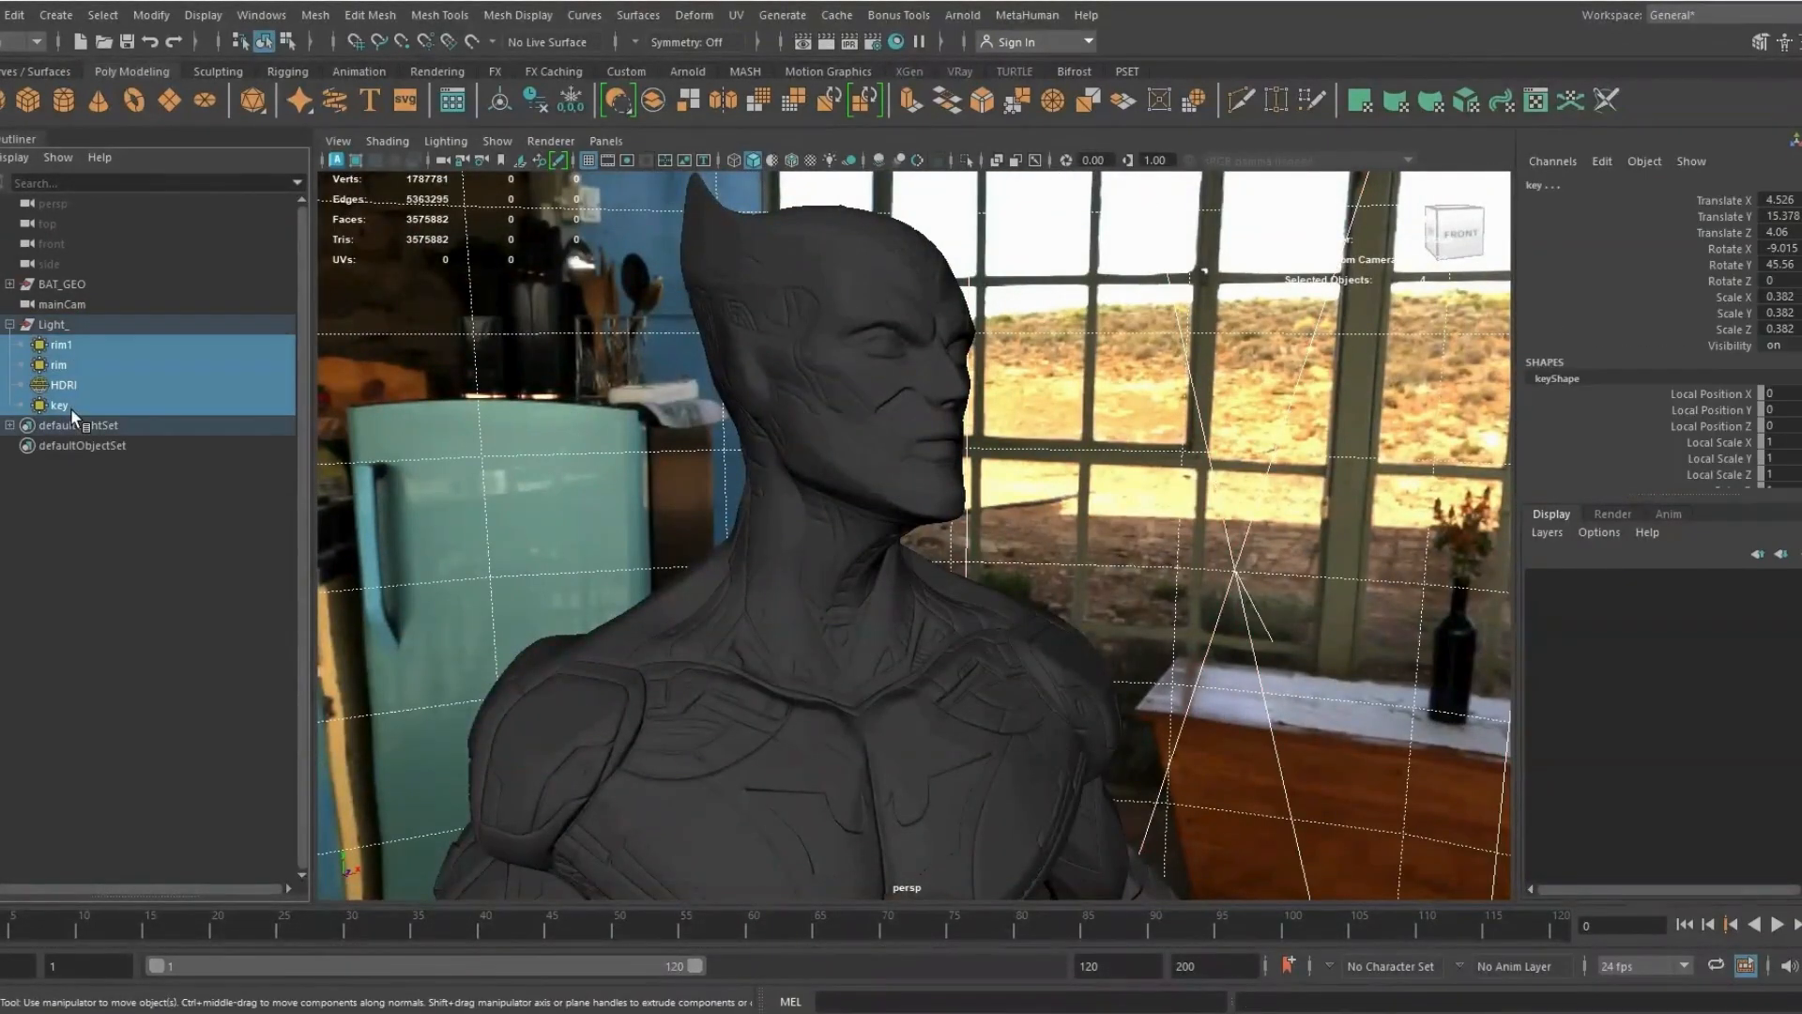
key("ctrl+h")
Unhide only the key light and frame it to examine its placement relative to the character
left_click(76, 402)
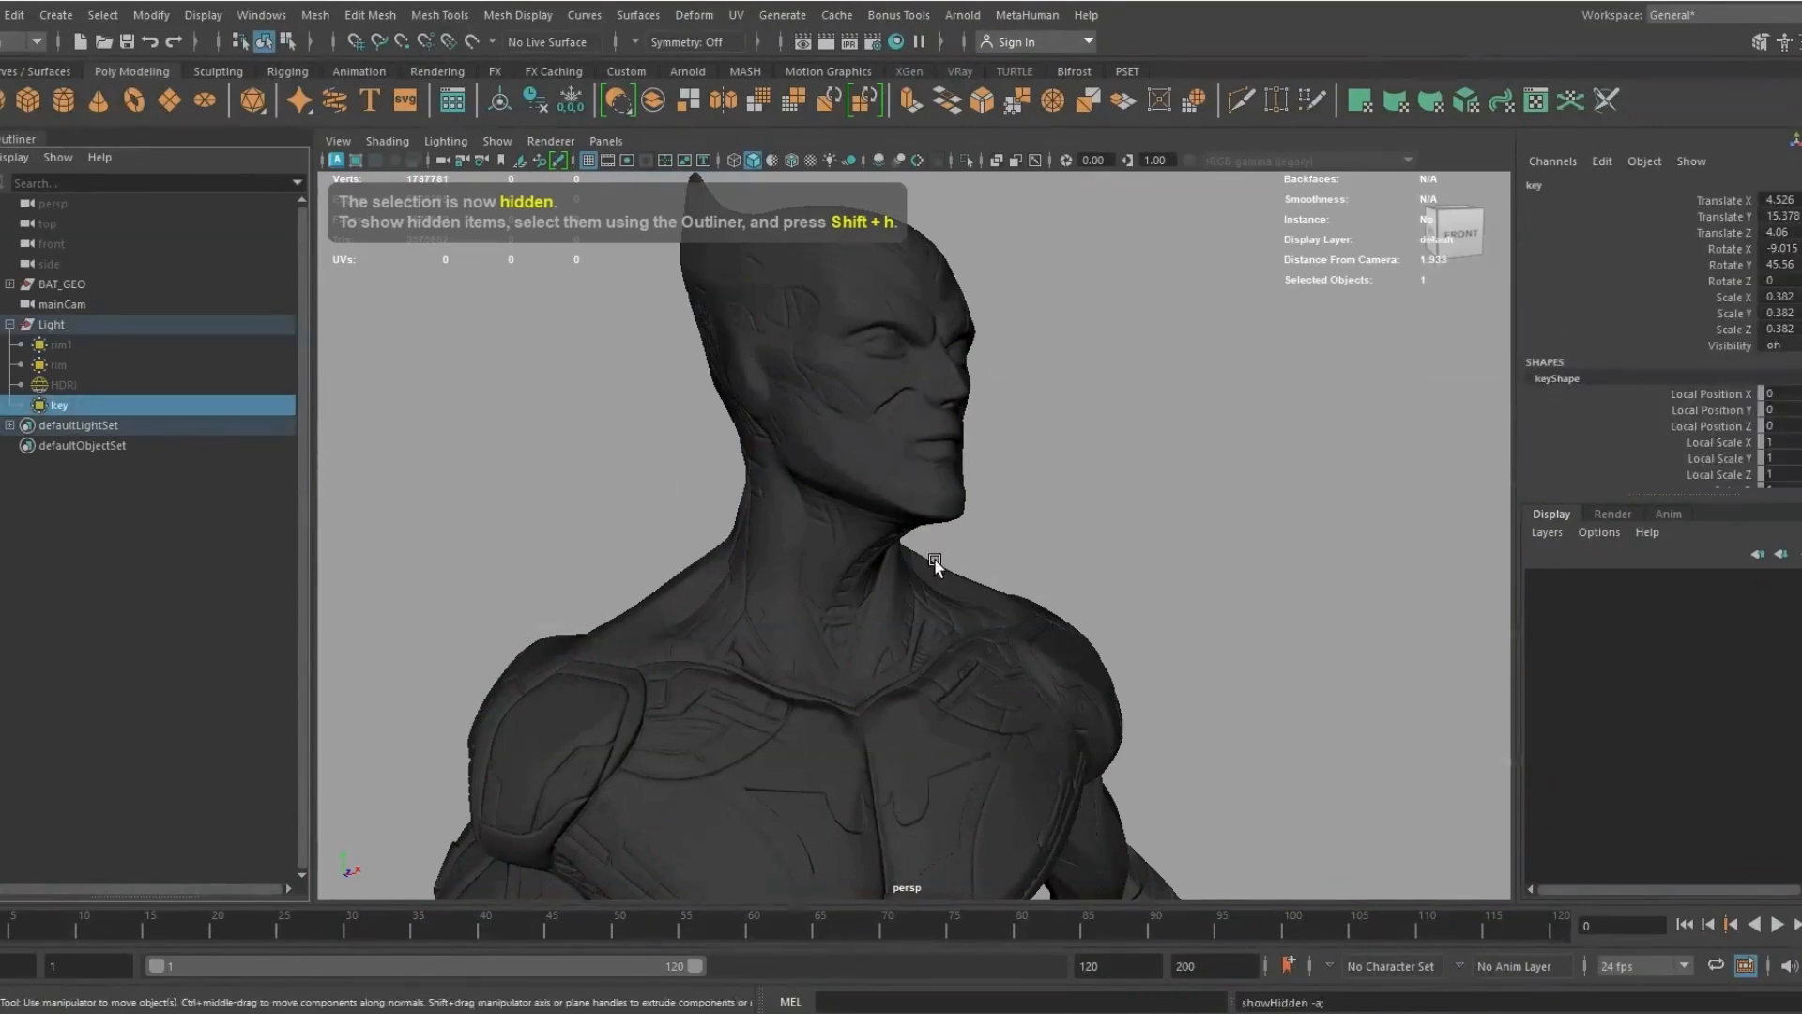
scroll(751, 474, "down", 8)
middle_click_drag(865, 454, 857, 543, "alt")
key("f")
right_click_drag(892, 458, 498, 414, "alt")
left_click_drag(772, 556, 817, 573, "alt")
Unhide the rim1, rim and HDRI lights one after another to show how each surrounds the character
left_click(70, 344)
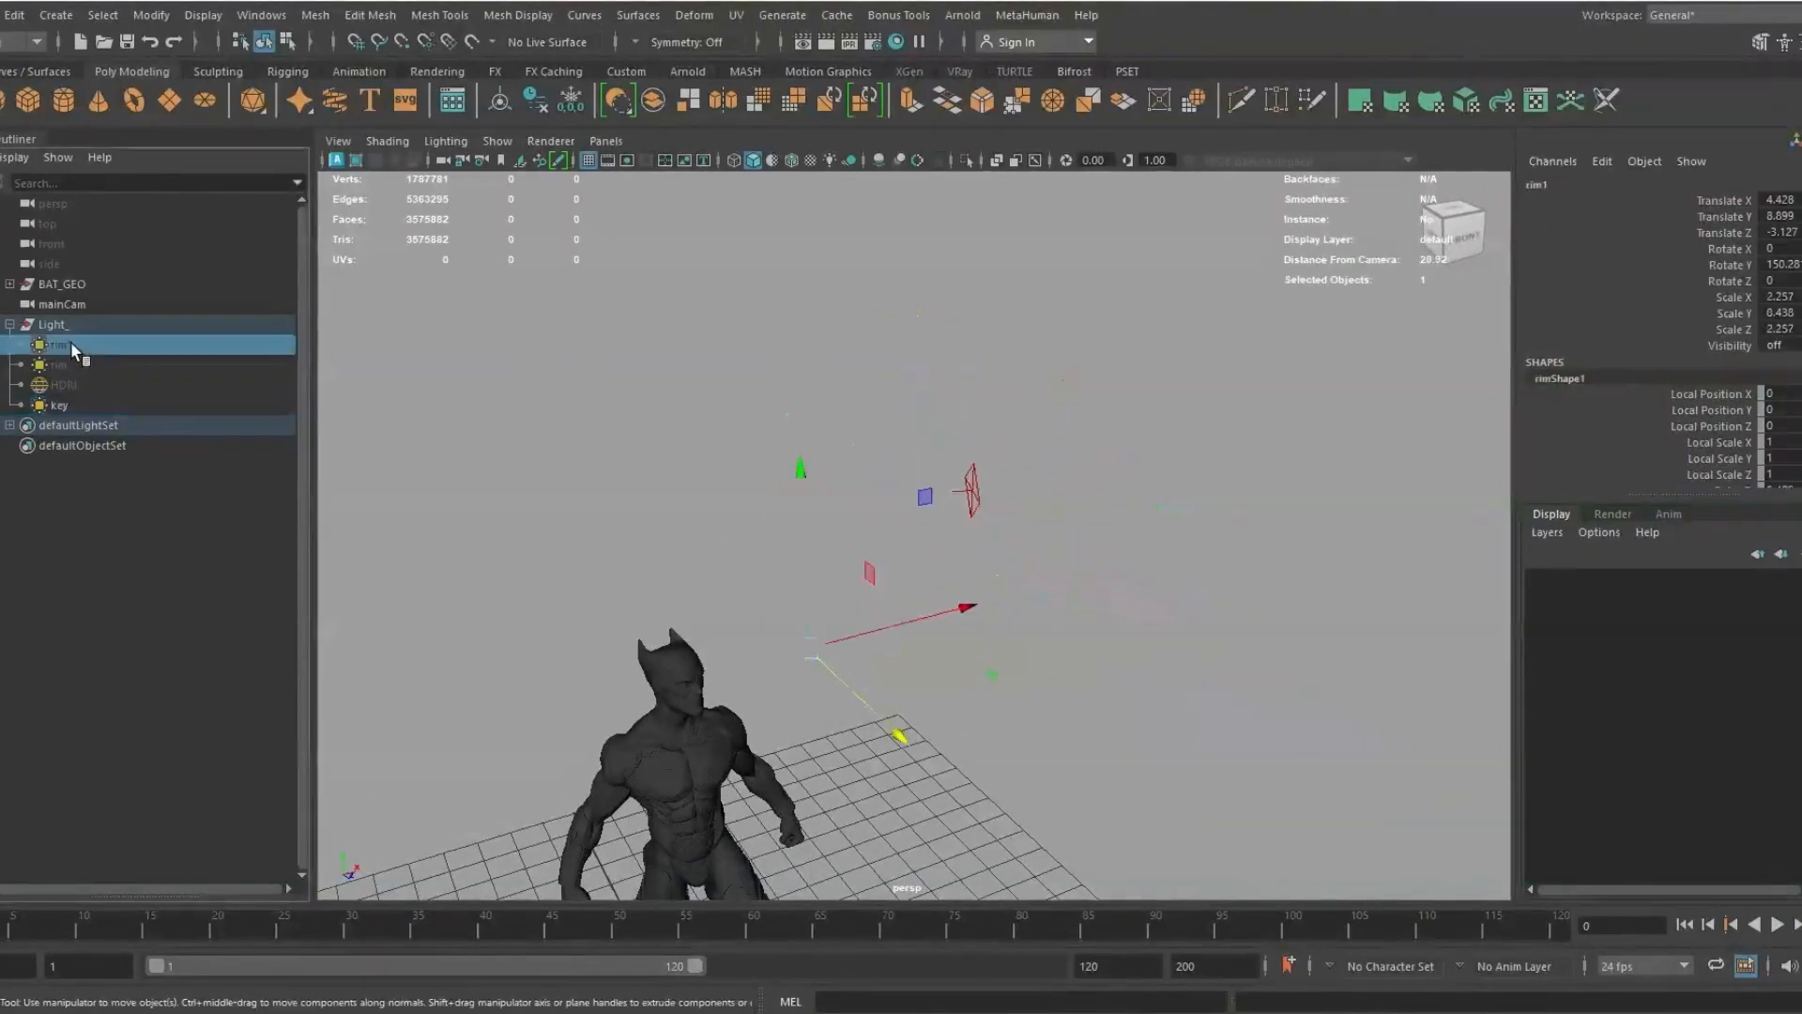
key("f")
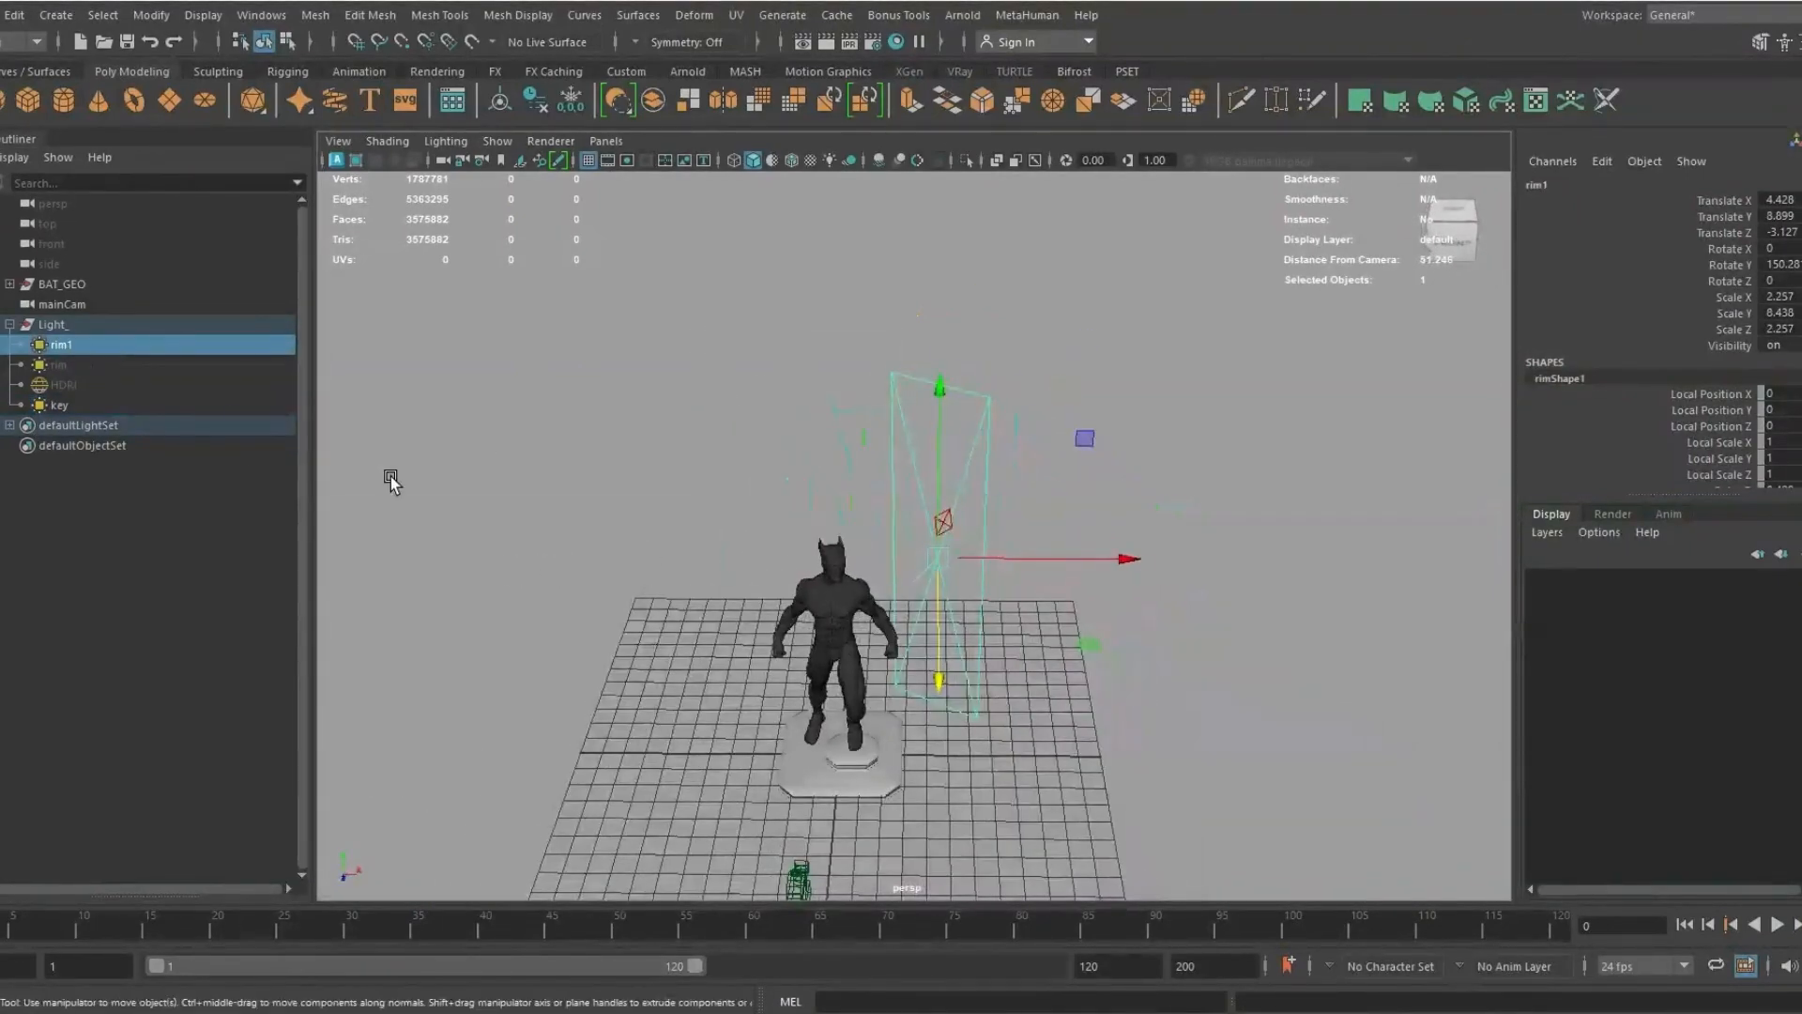
left_click(75, 365)
left_click(1107, 491)
left_click_drag(1107, 491, 1105, 564, "alt")
left_click(64, 384)
key("shift+h")
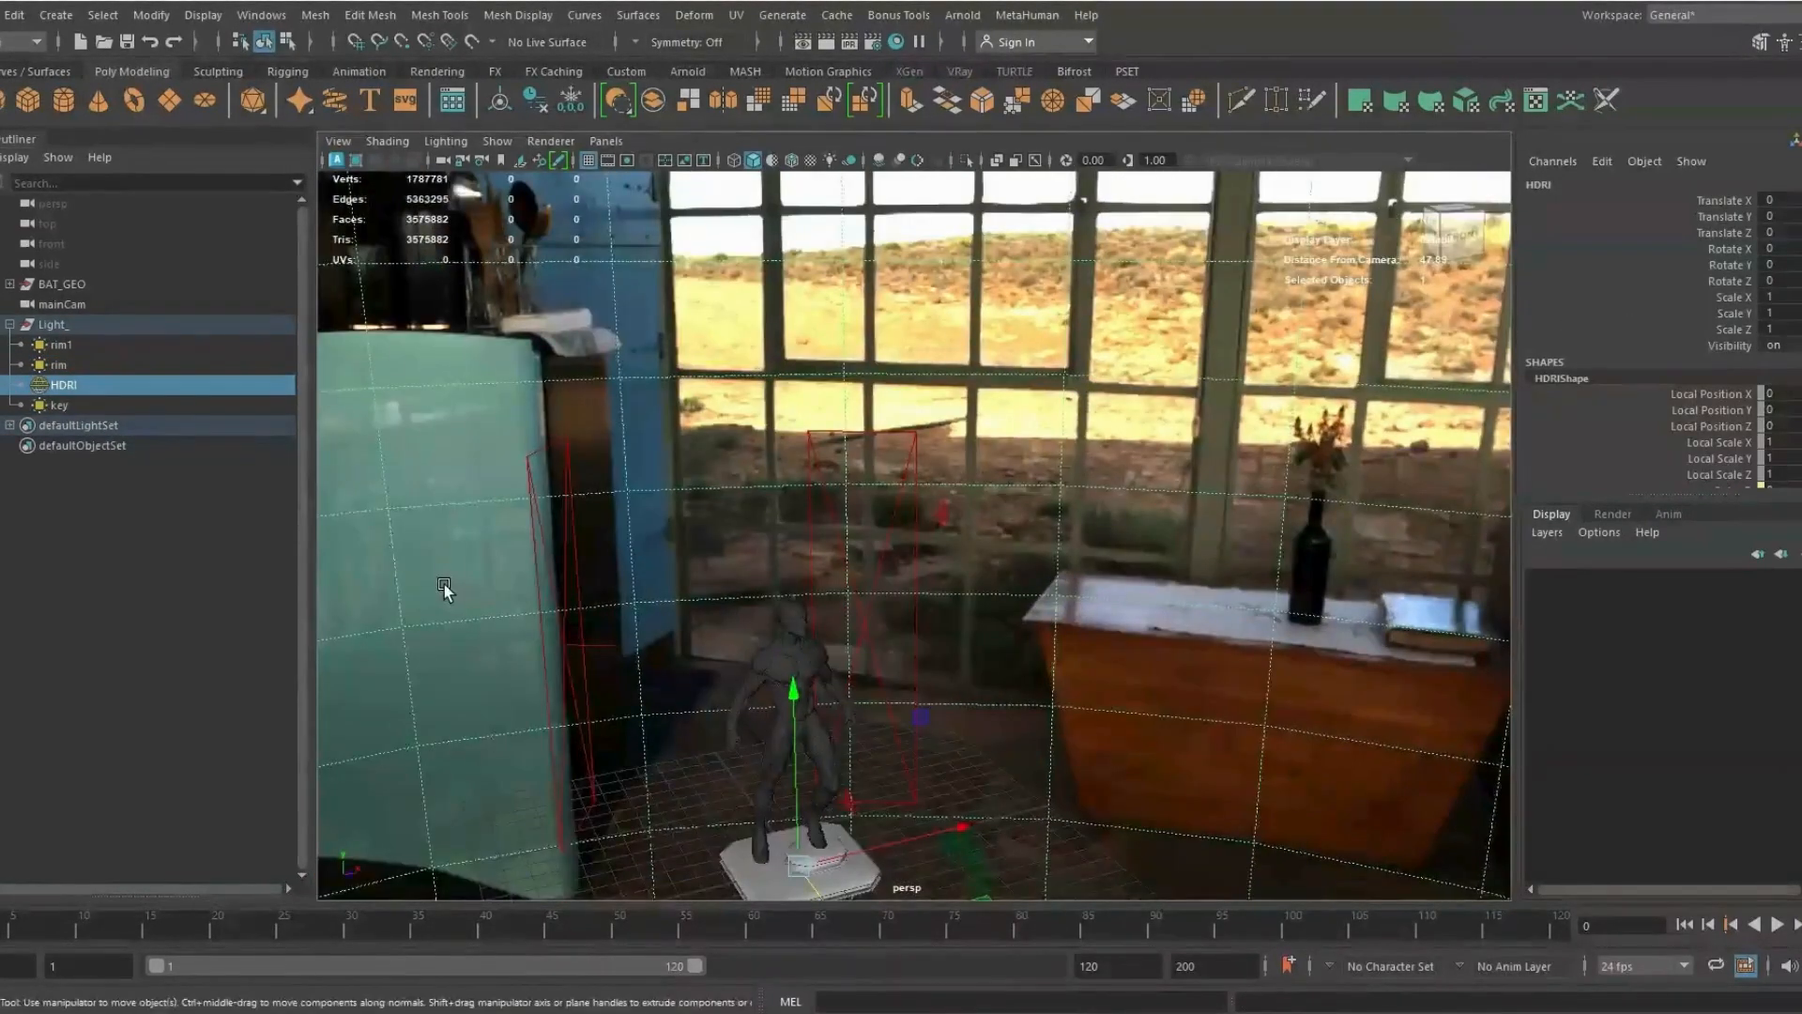
left_click(443, 584)
Look through mainCam again and select the rim1 light in front of the window
left_click(606, 140)
mouse_move(638, 160)
left_click(898, 162)
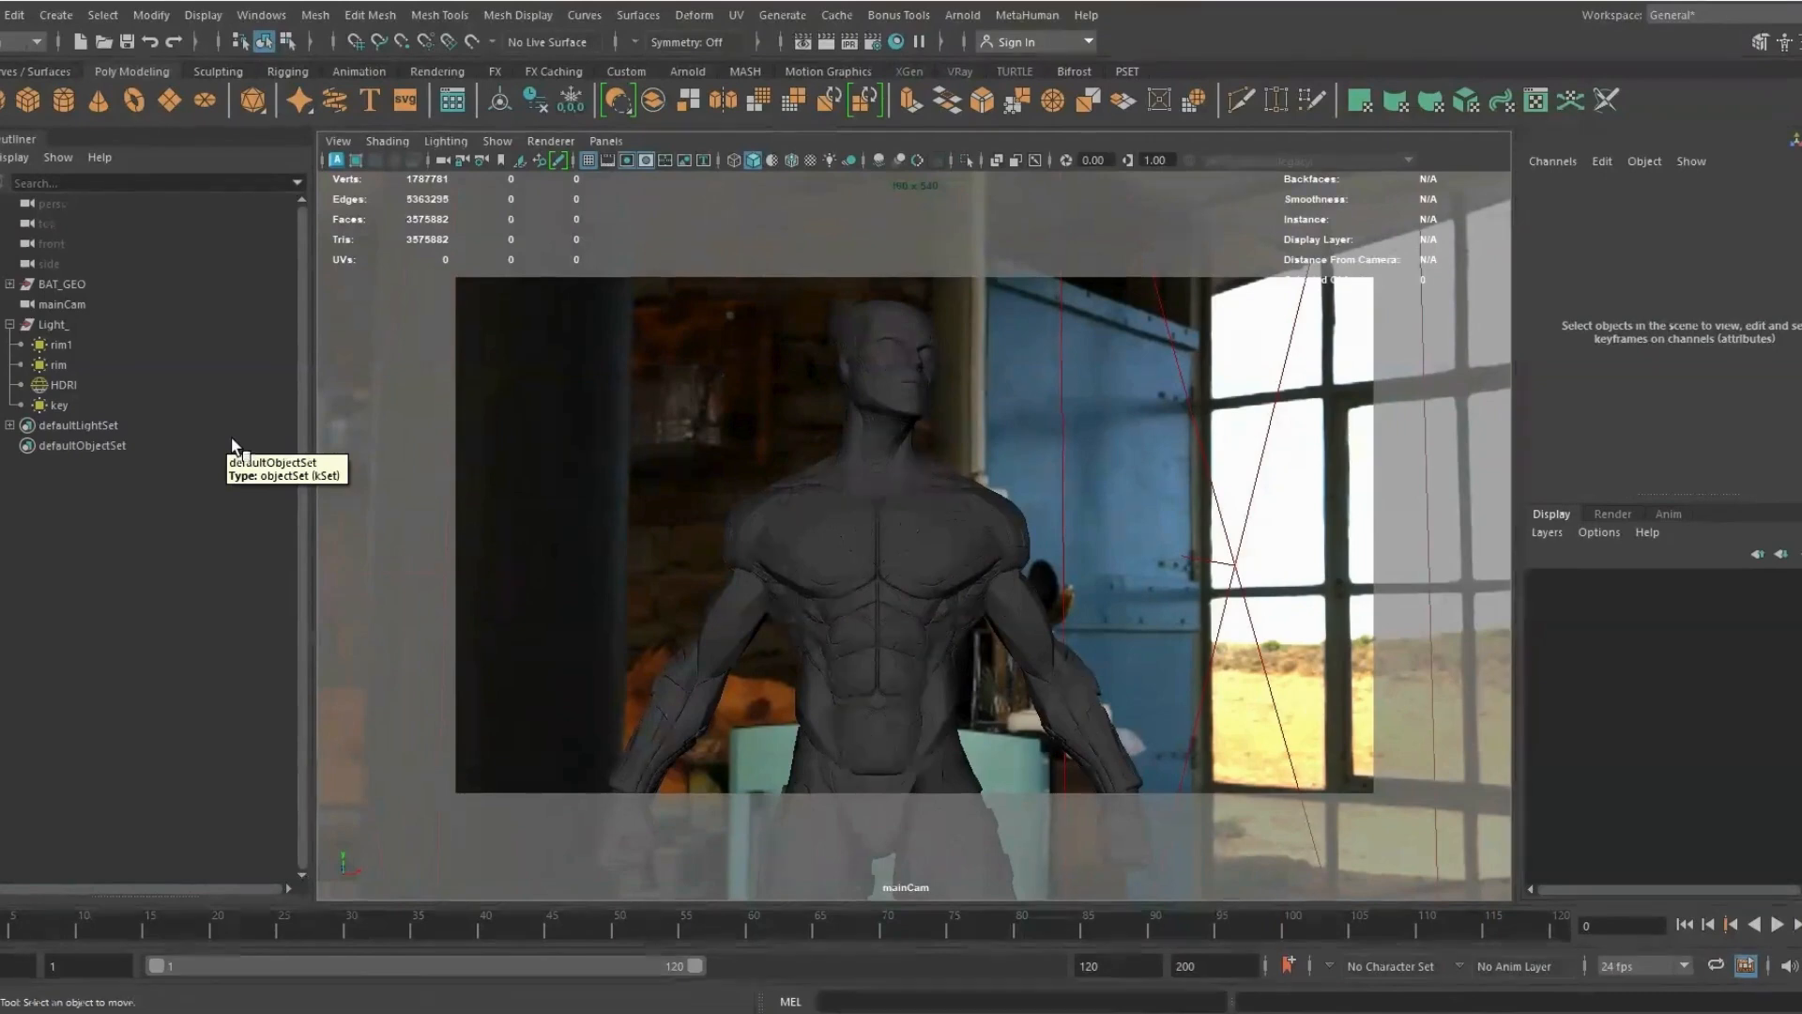
left_click(753, 156)
left_click(1235, 566)
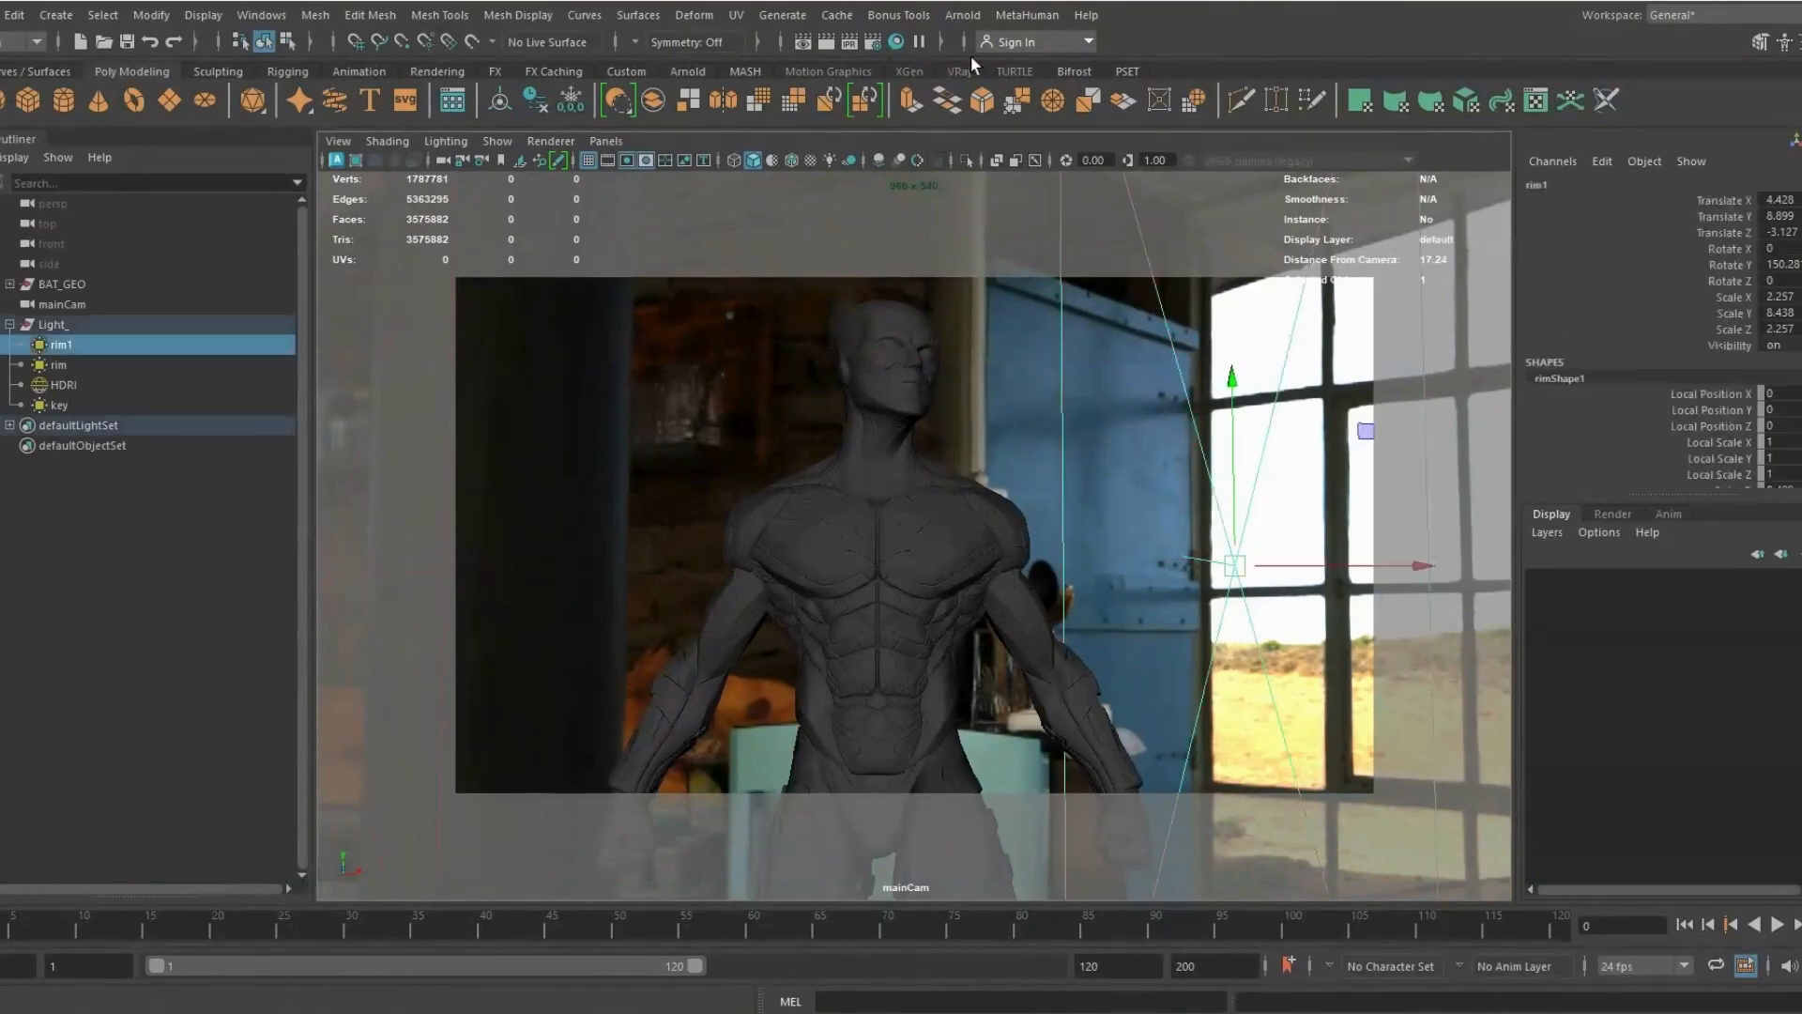
Open the render settings and set the renderable camera to mainCam
left_click(872, 39)
left_click_drag(1117, 249, 854, 232)
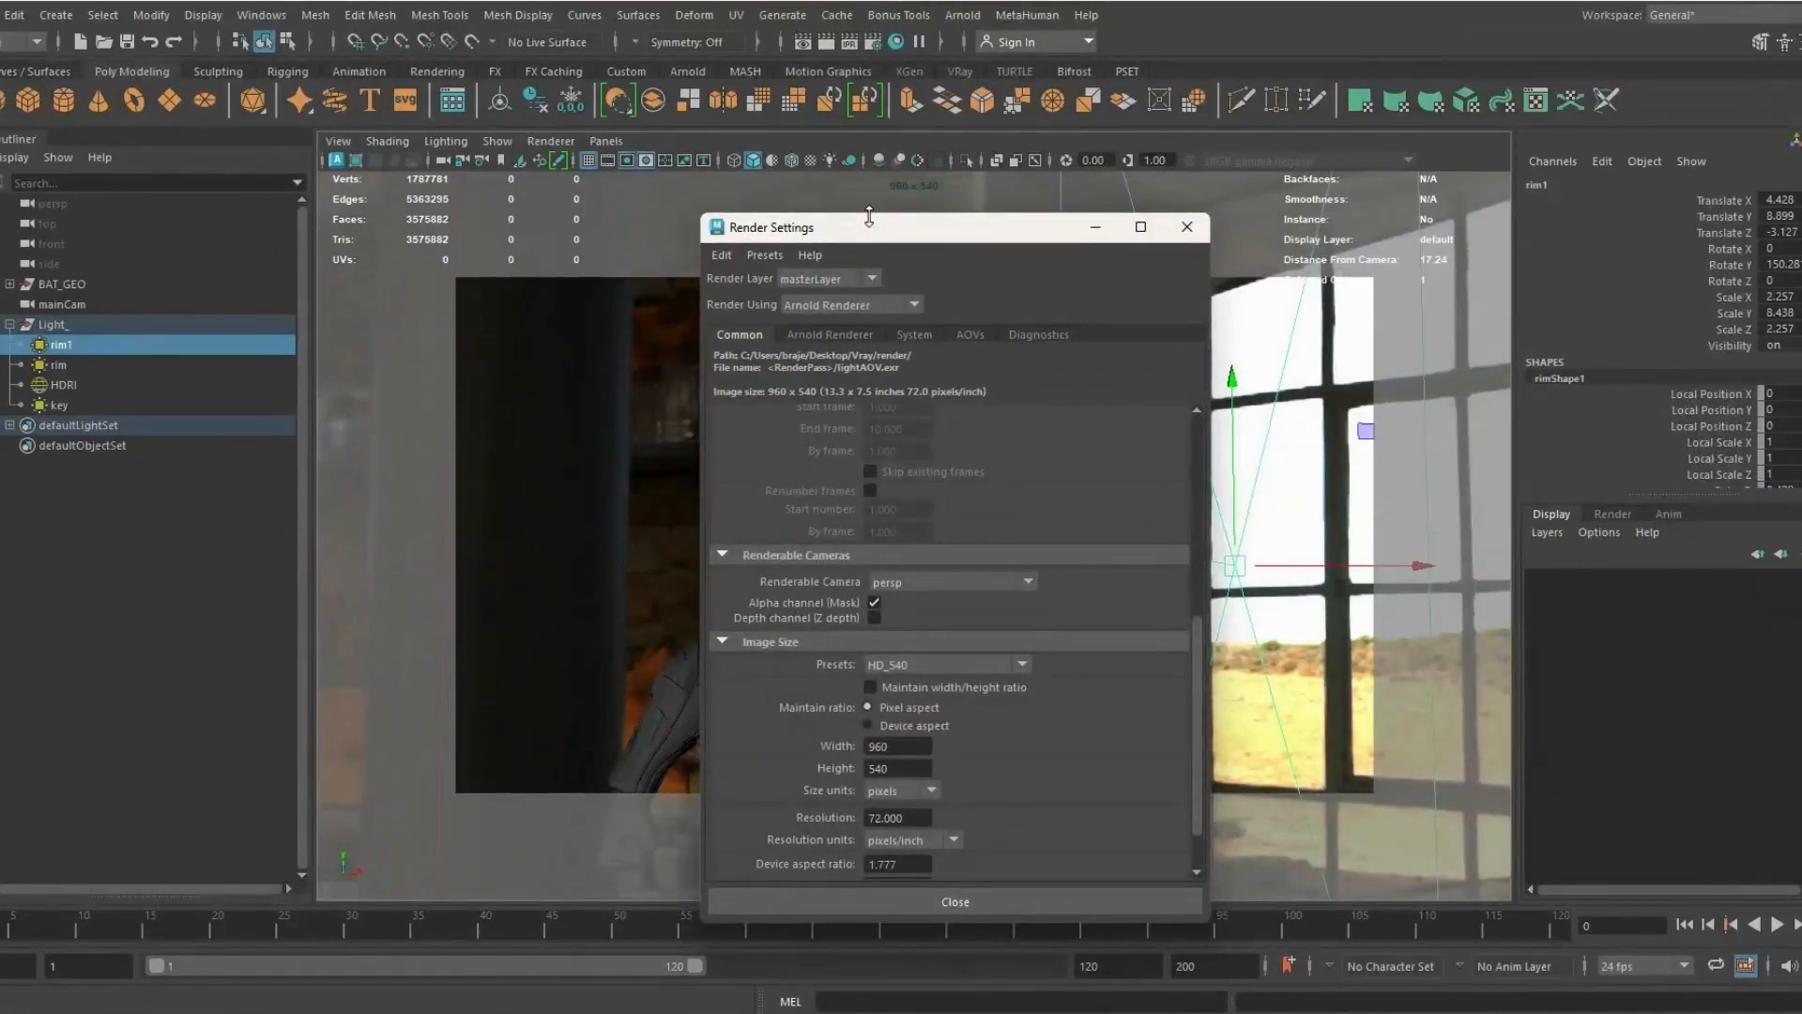
left_click(925, 583)
left_click(903, 617)
Add a custom AOV named RGBA_key to the active Arnold AOVs
left_click(971, 334)
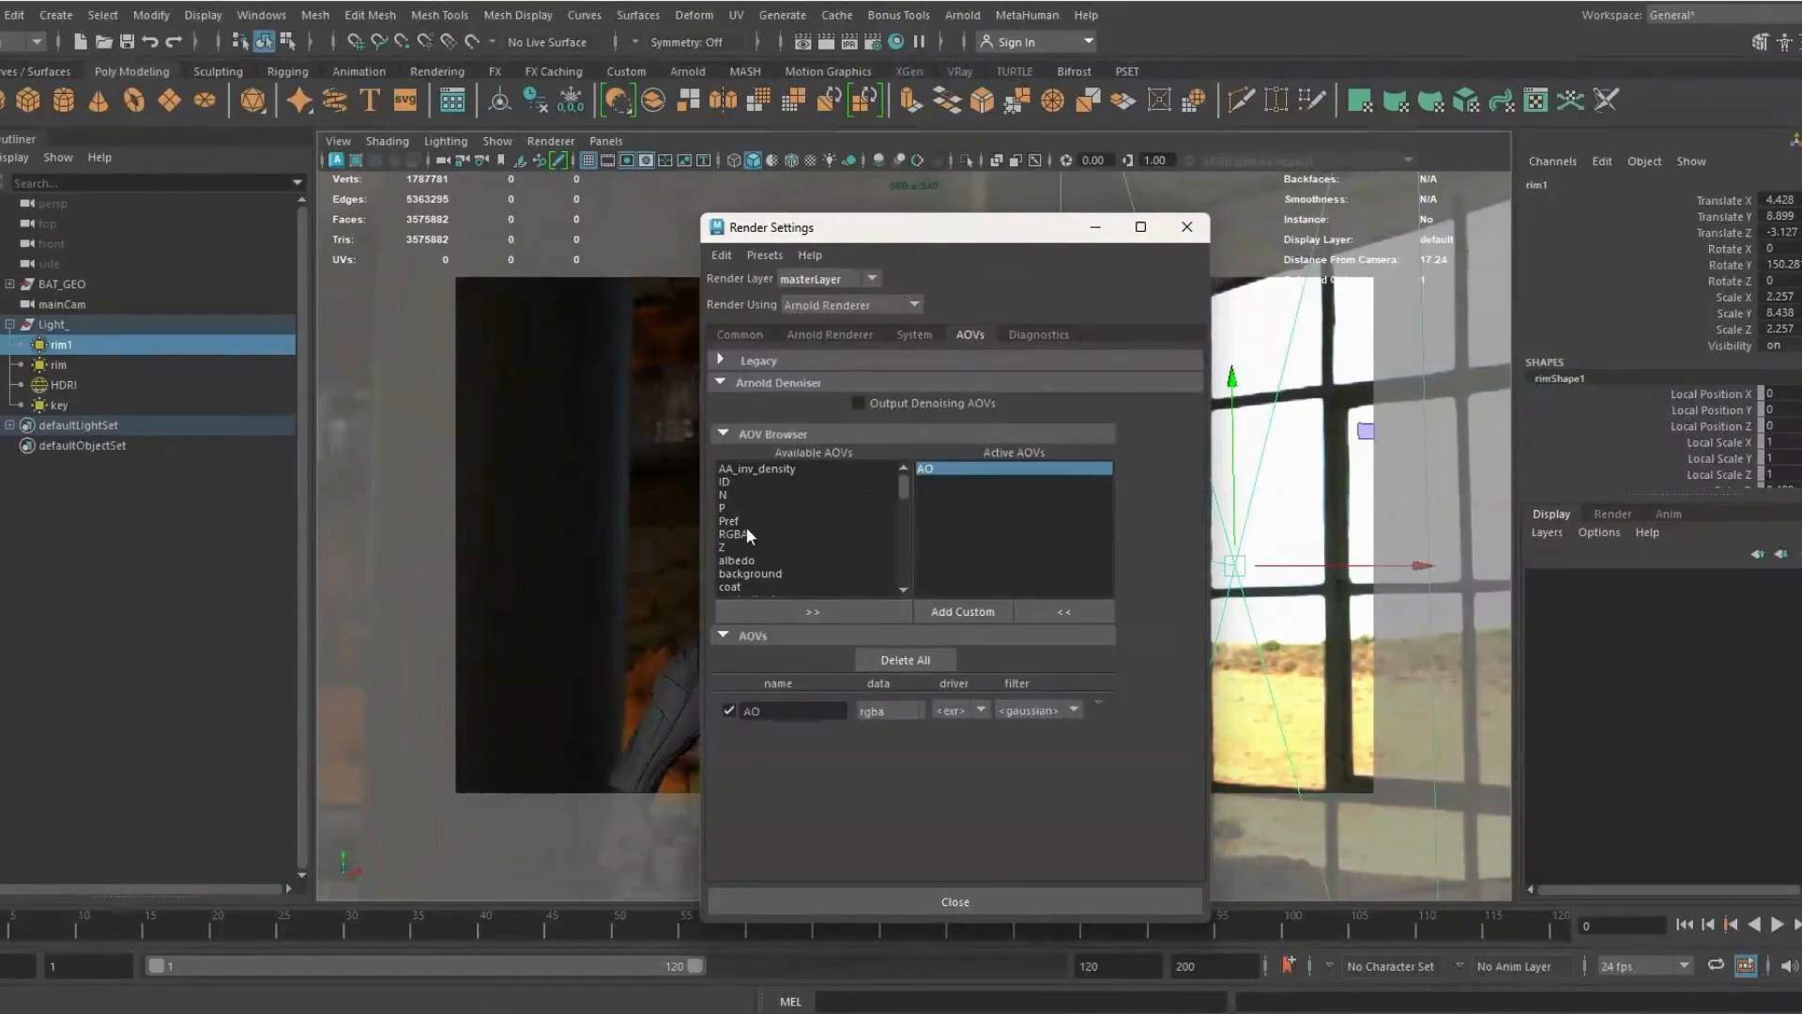
left_click(967, 610)
type("RGBA_key")
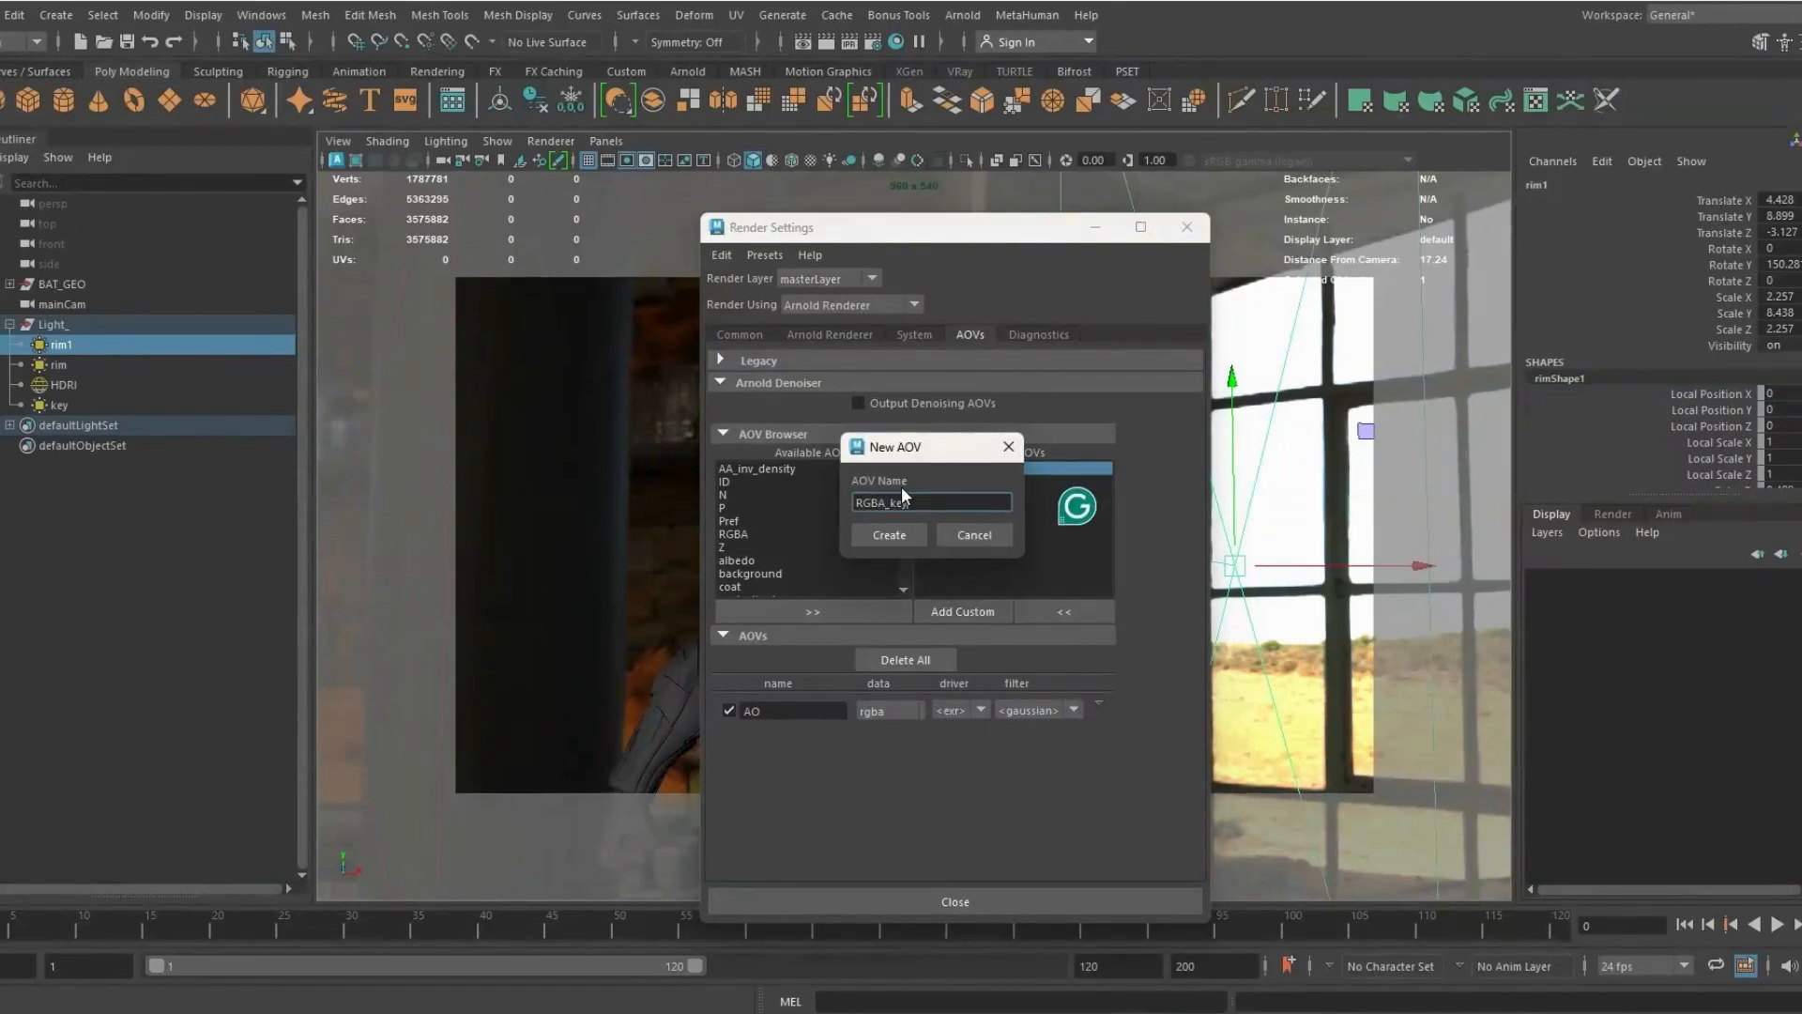
left_click(887, 533)
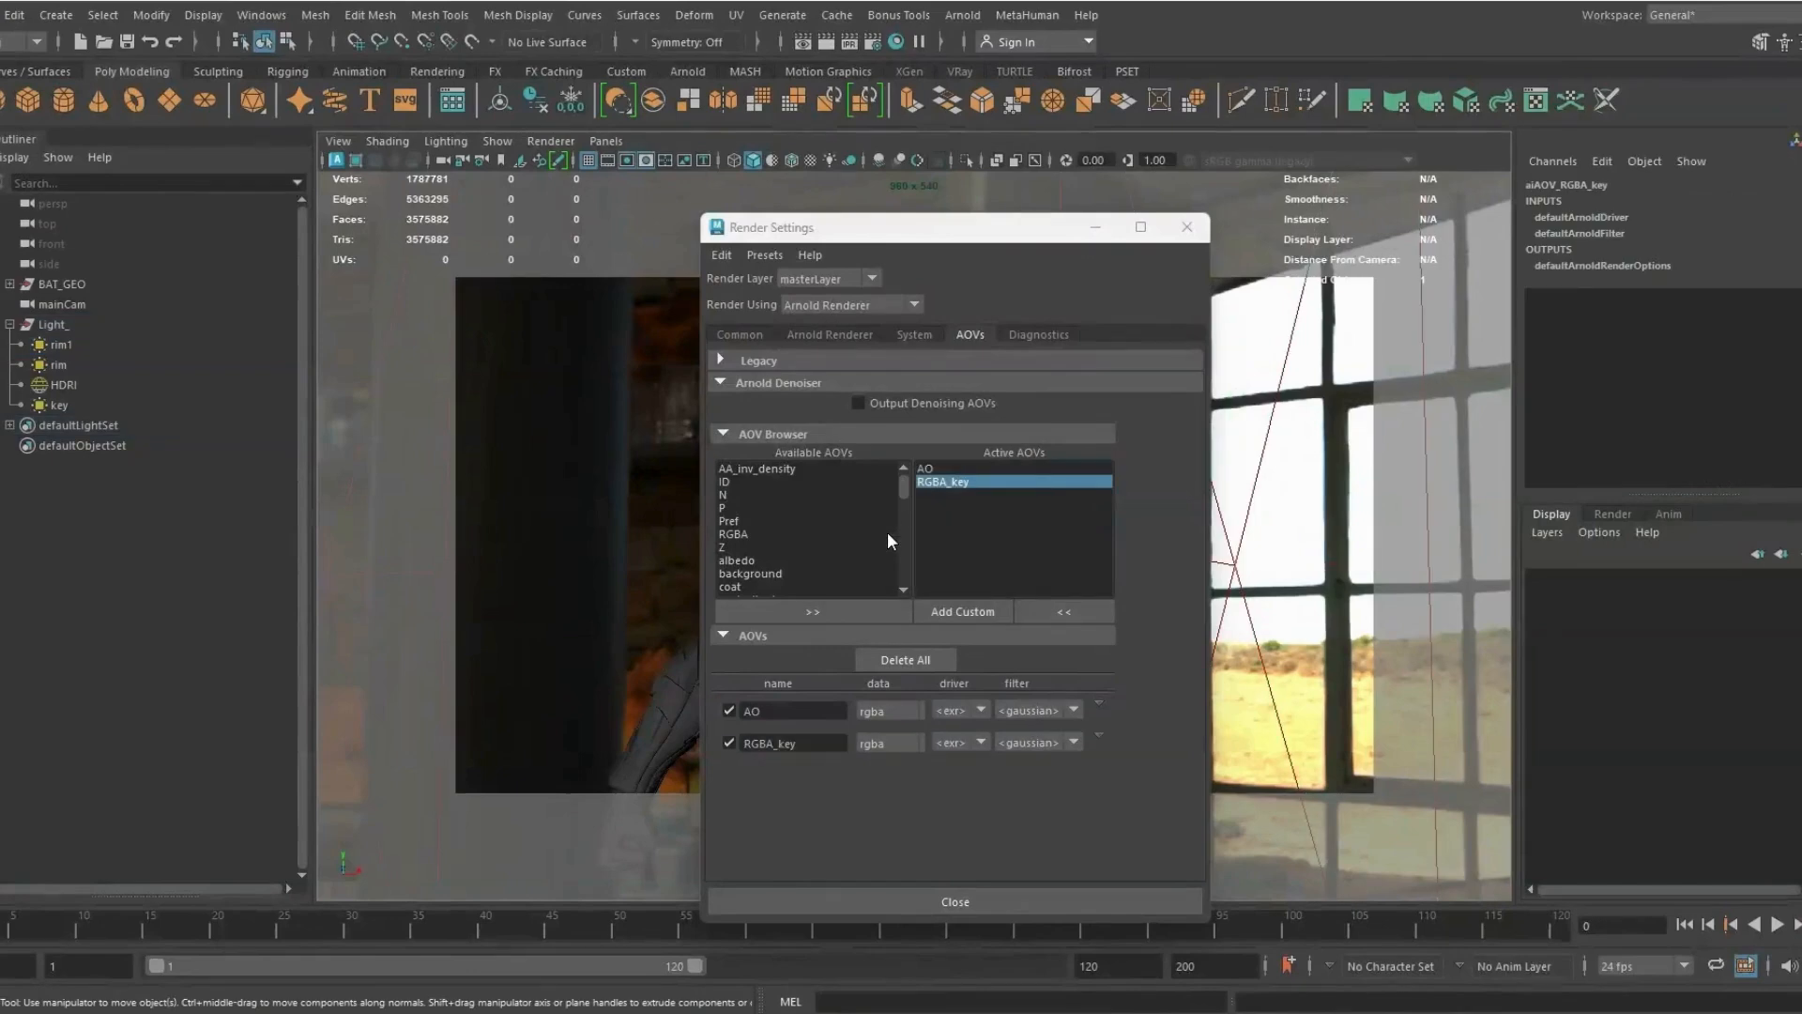
Open the key light's shape attributes beside the render settings and show its AOV Light Group setting
left_click(57, 405)
key("ctrl+a")
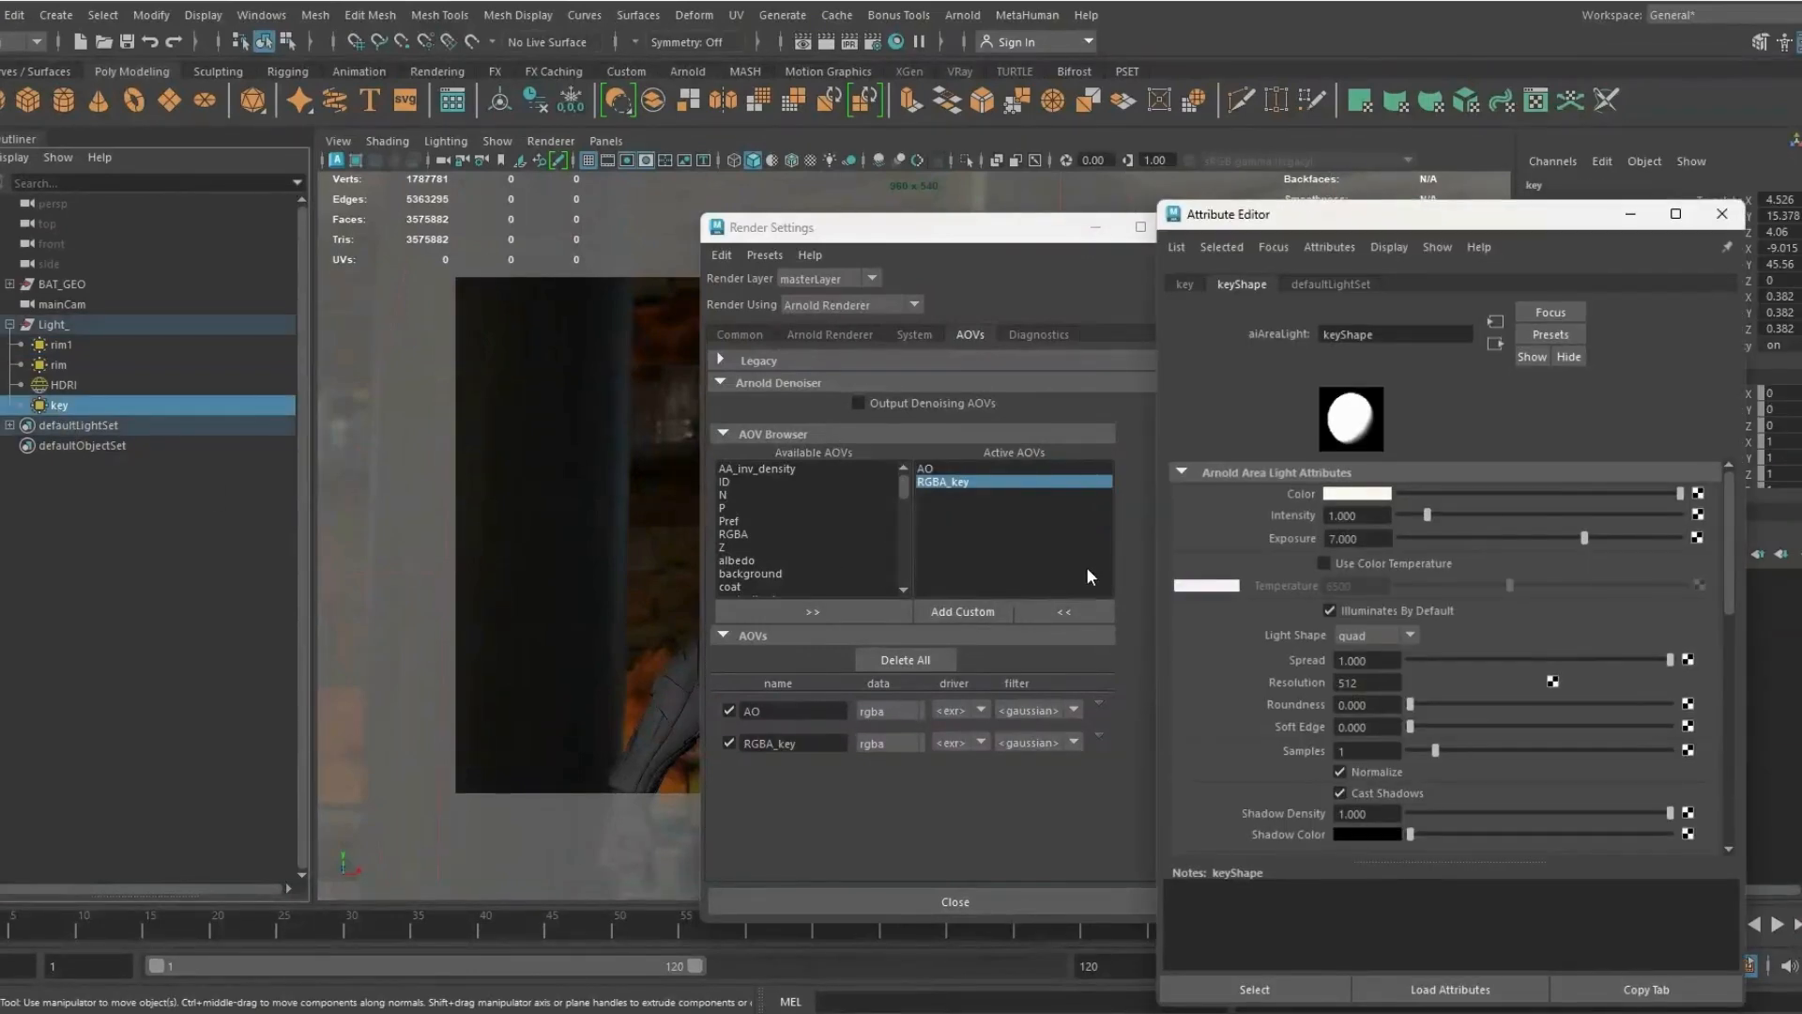
left_click_drag(1002, 230, 722, 233)
left_click_drag(1258, 215, 1016, 190)
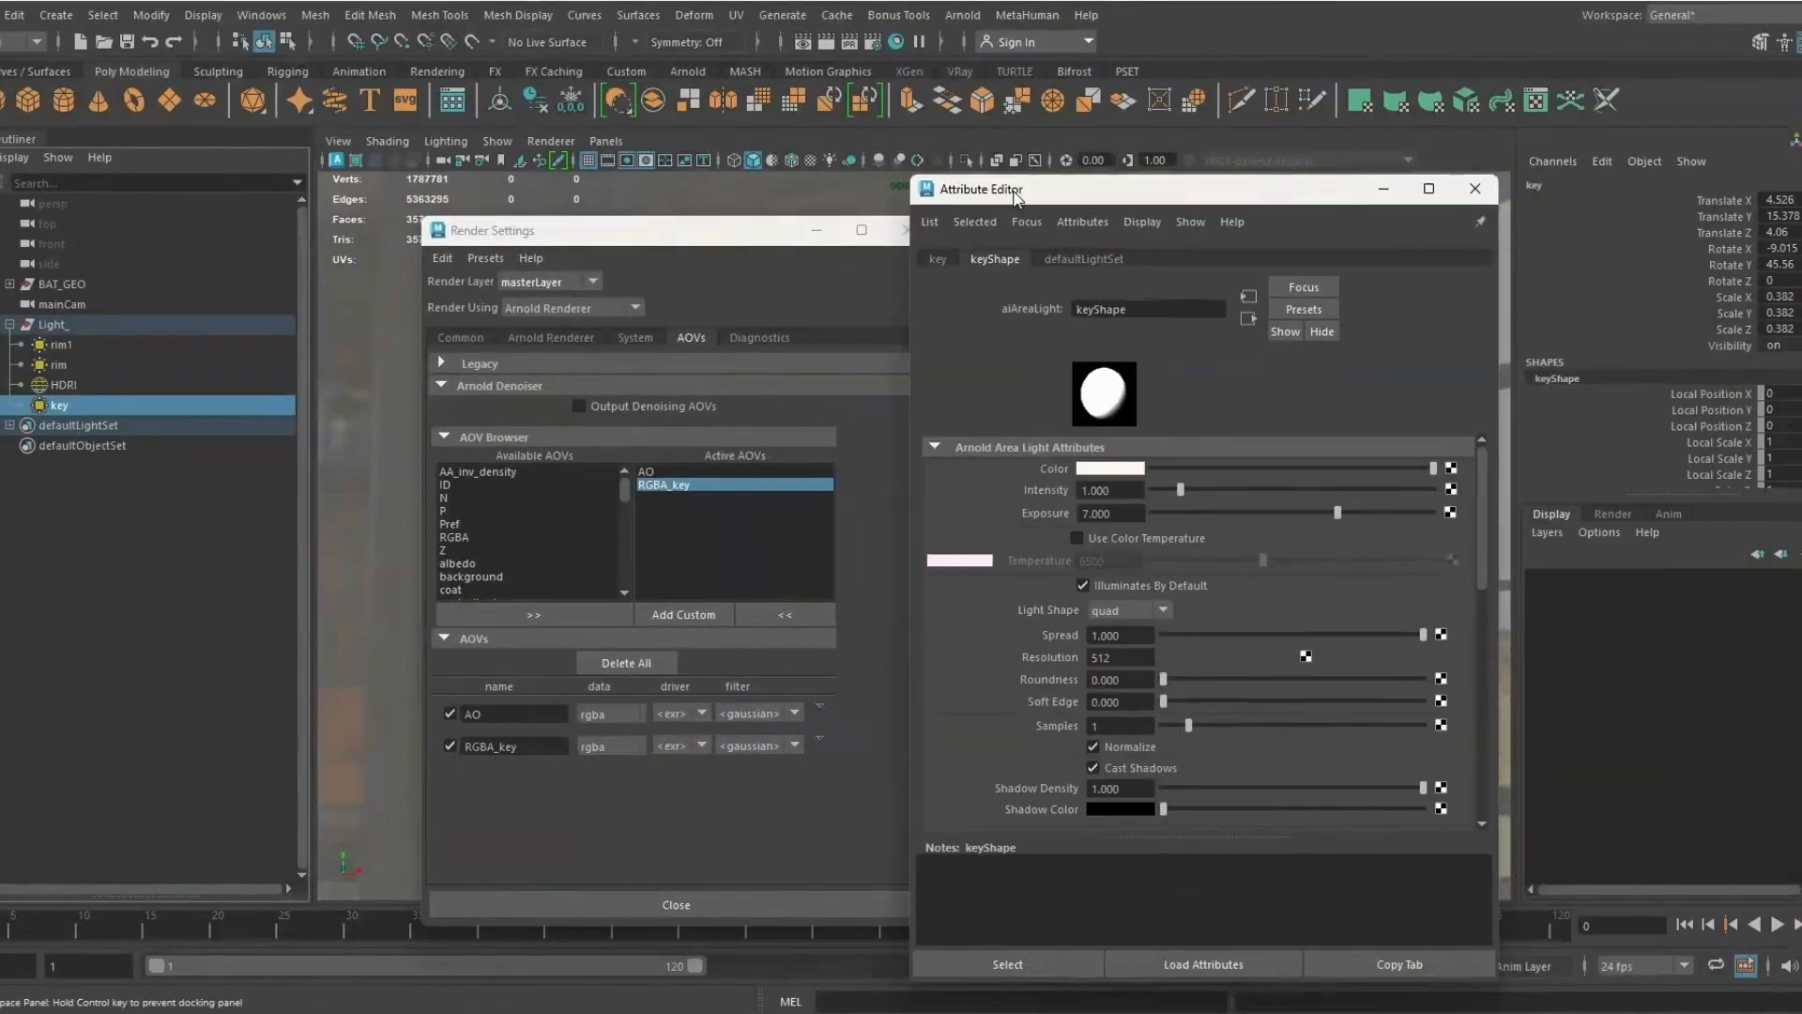
scroll(1010, 627, "down", 8)
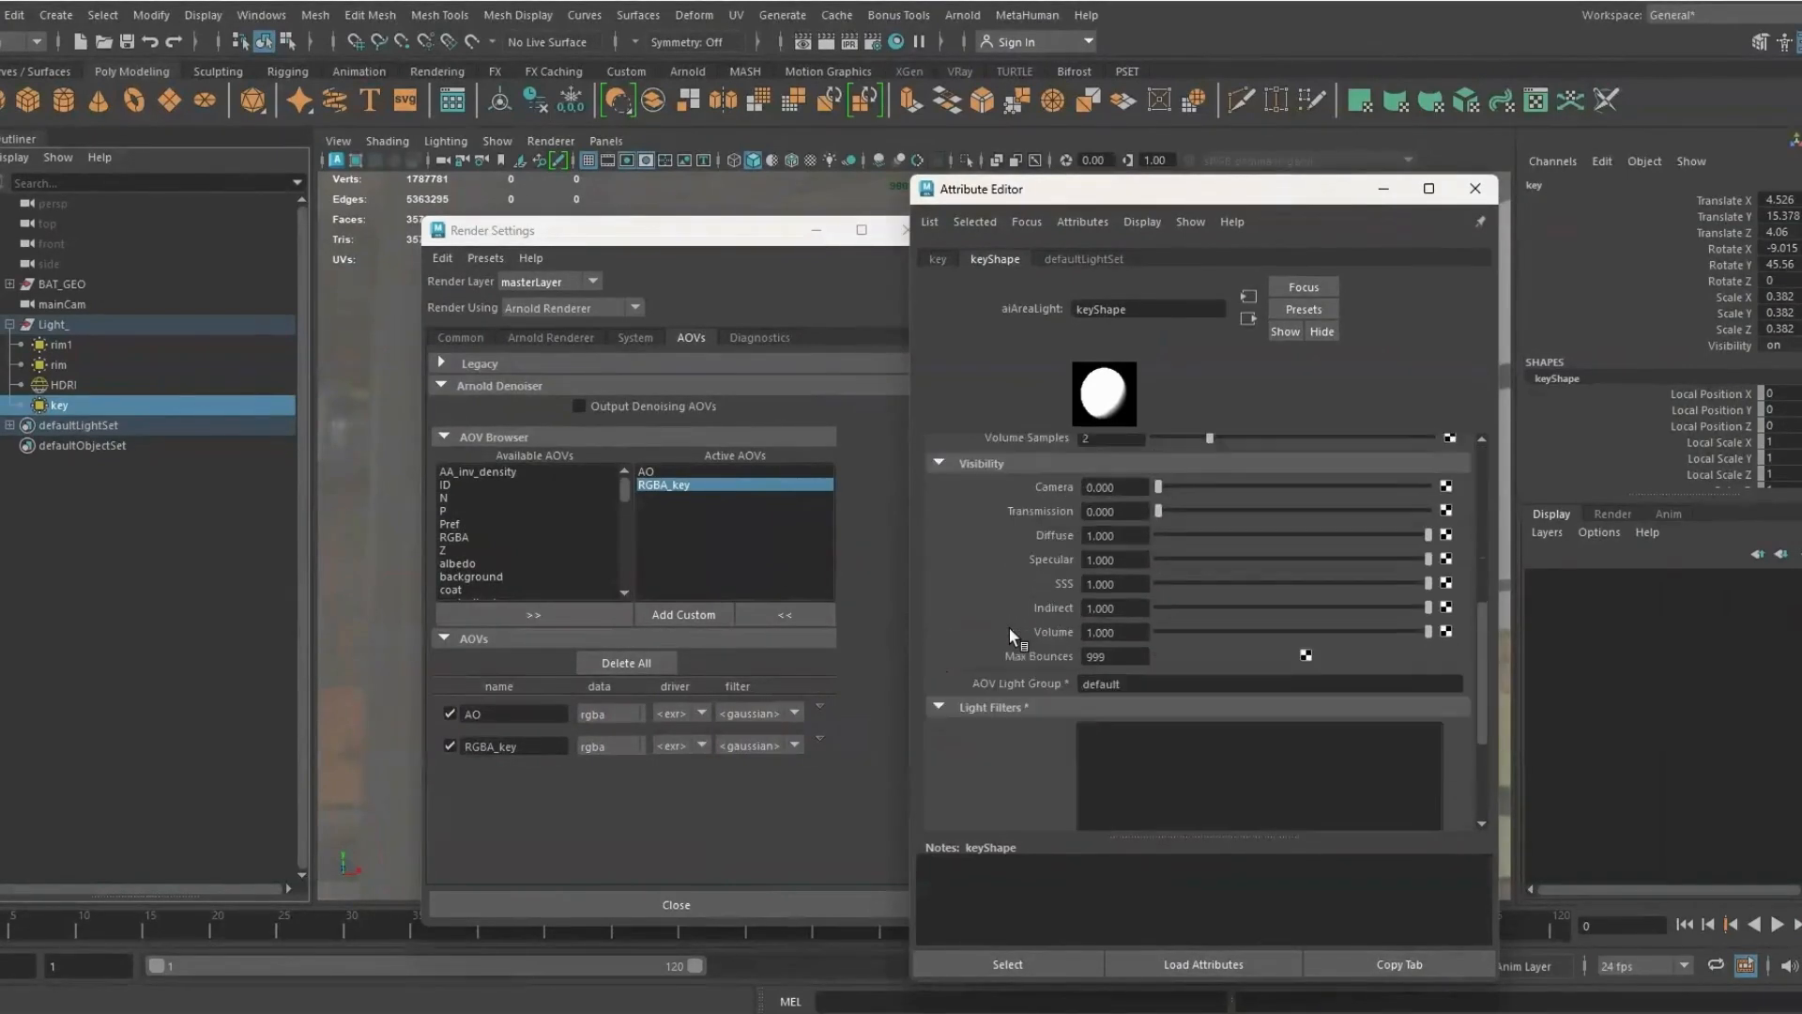
Start a render in the Arnold RenderView and display the RGBA_key AOV
left_click(964, 15)
left_click(976, 62)
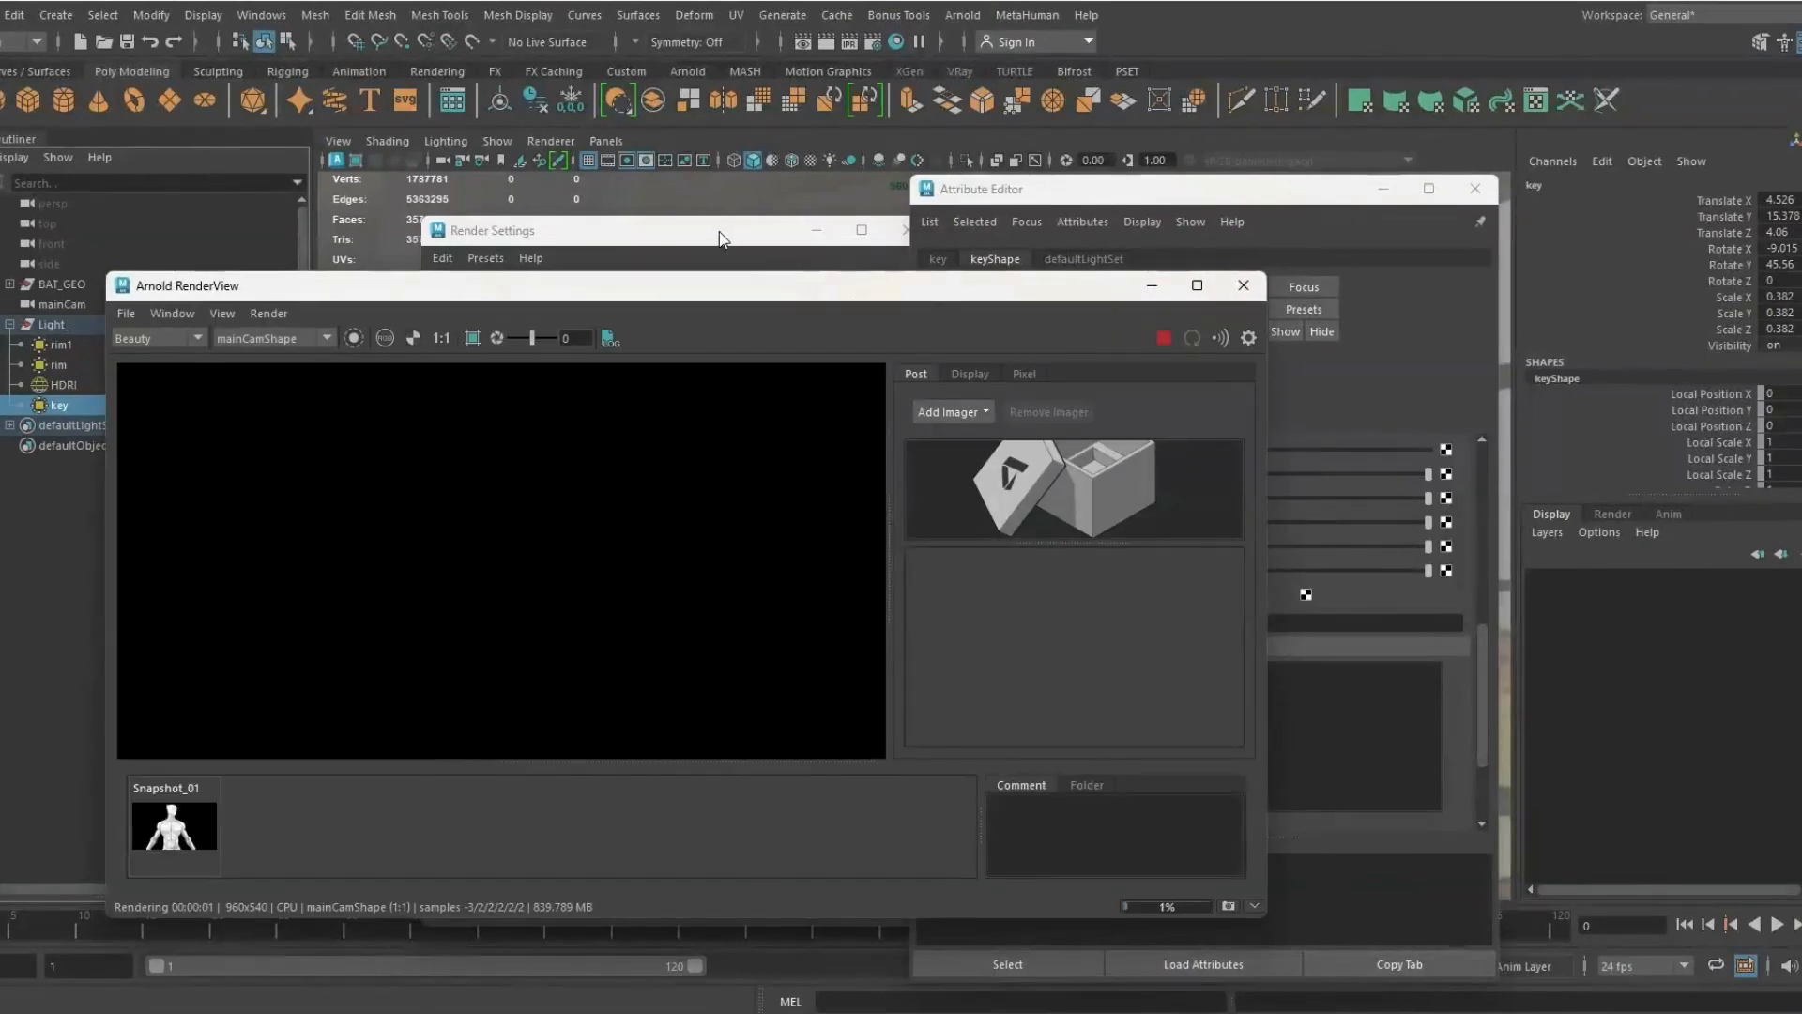
left_click(728, 233)
left_click(345, 291)
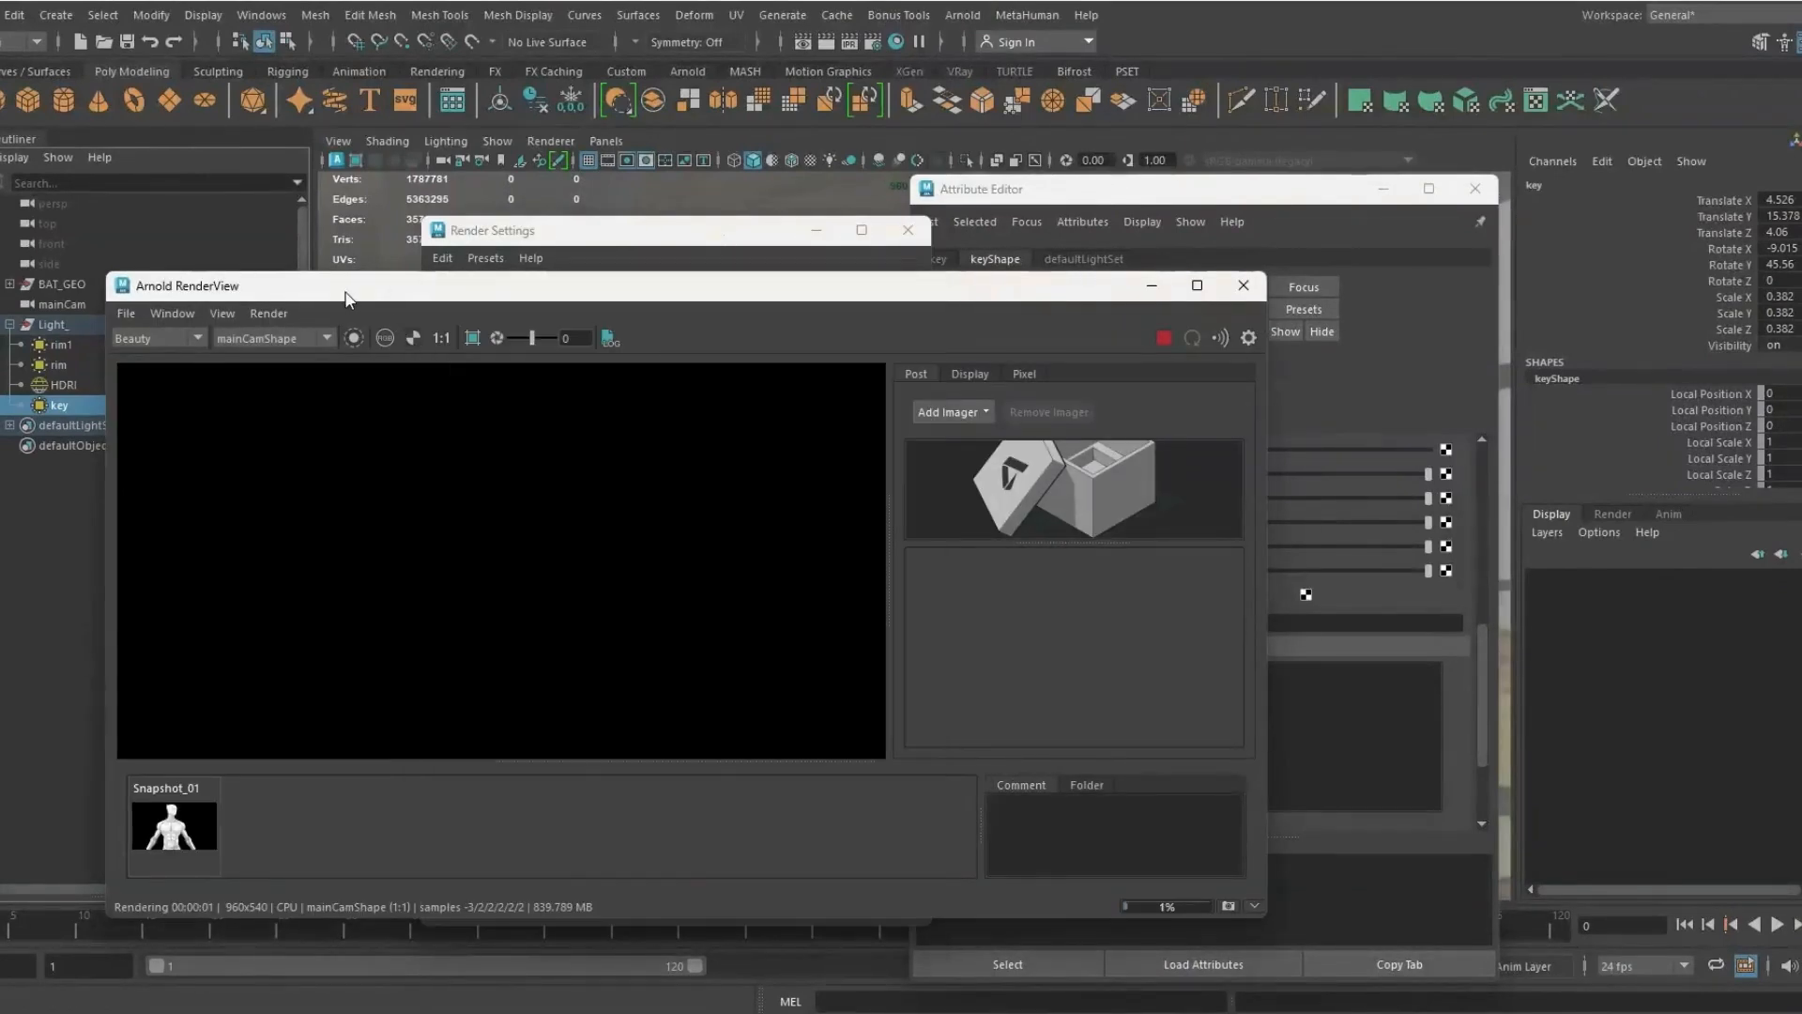
left_click(126, 339)
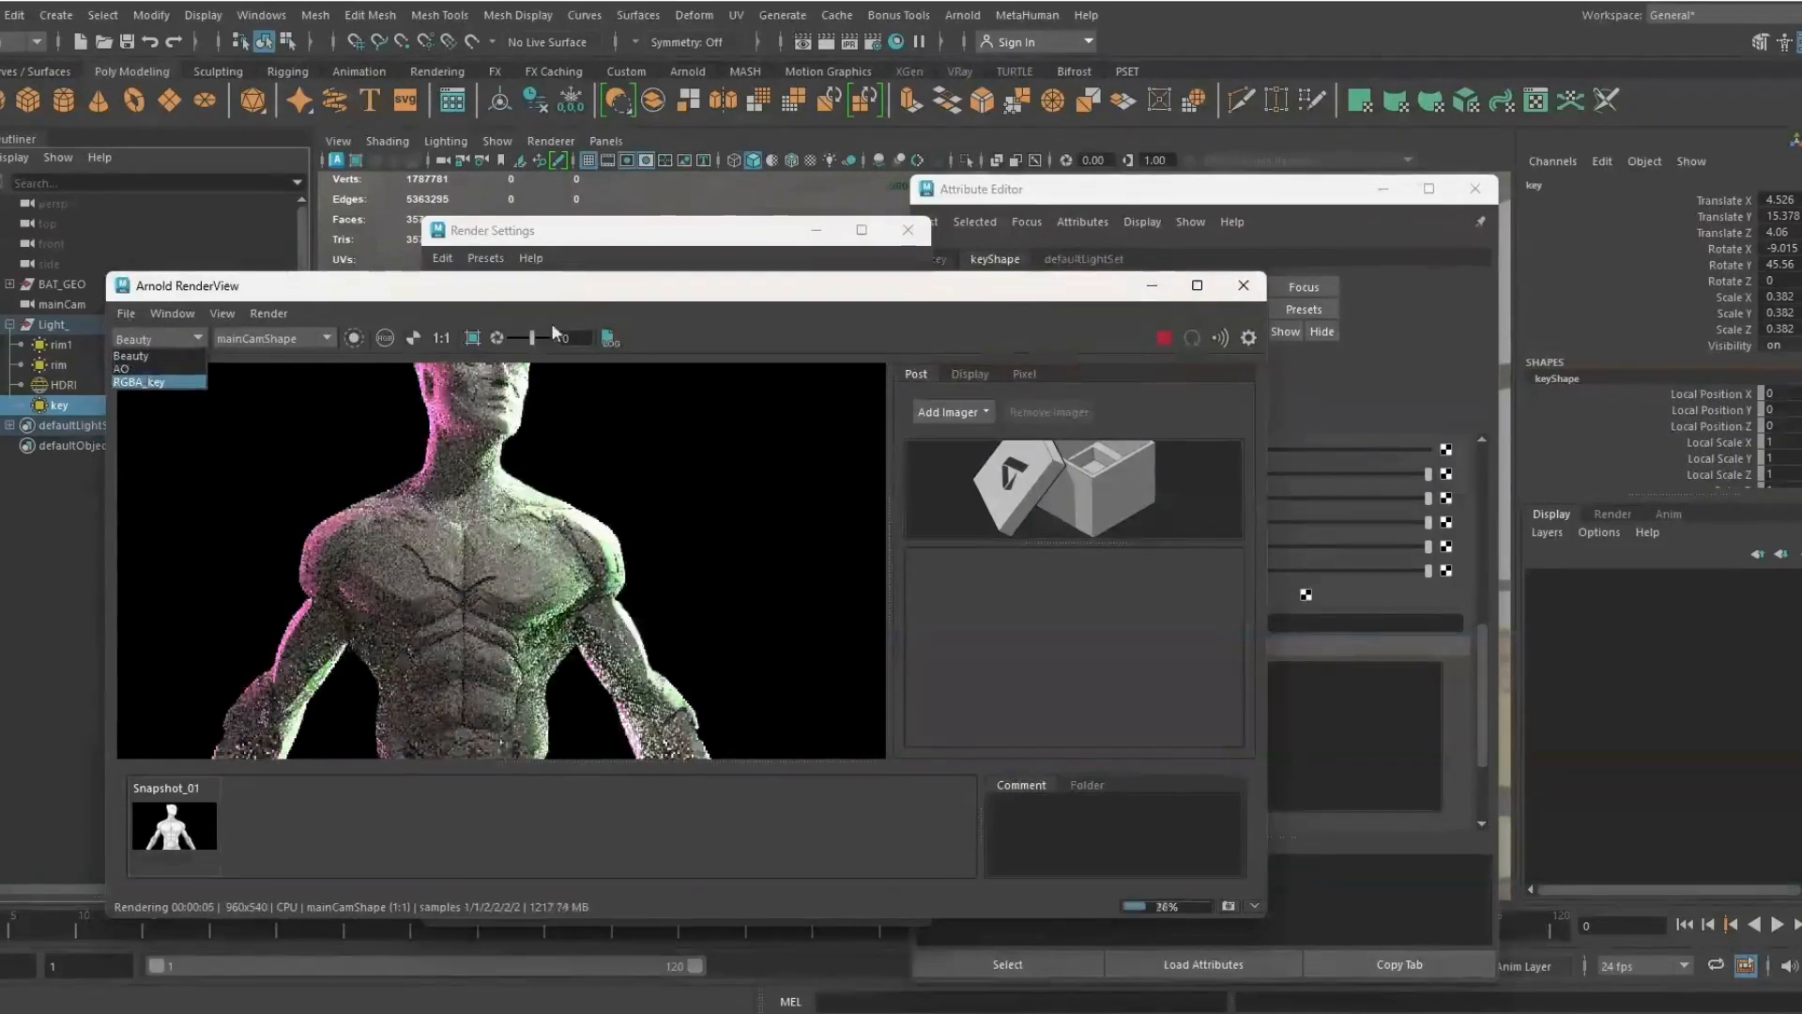
left_click(147, 380)
Set the key light's AOV Light Group to key and run the Arnold render again
left_click_drag(904, 293, 807, 442)
left_click(930, 330)
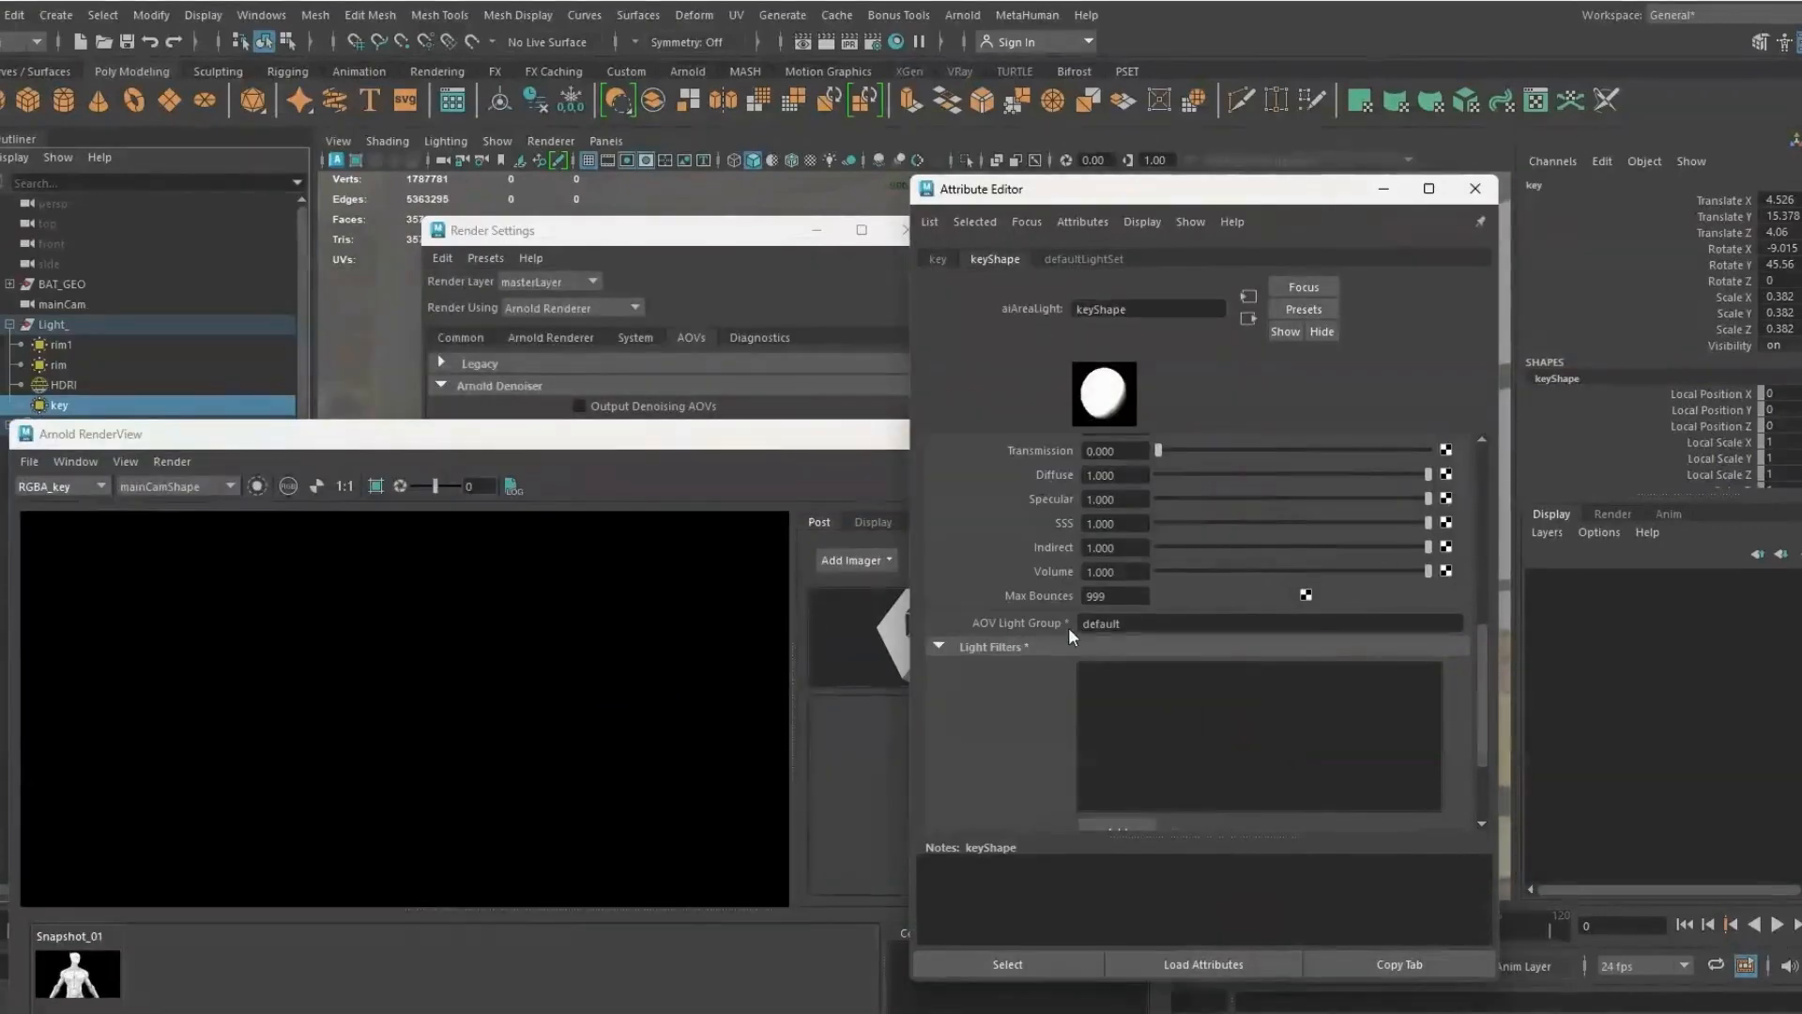
double_click(1112, 624)
type("key")
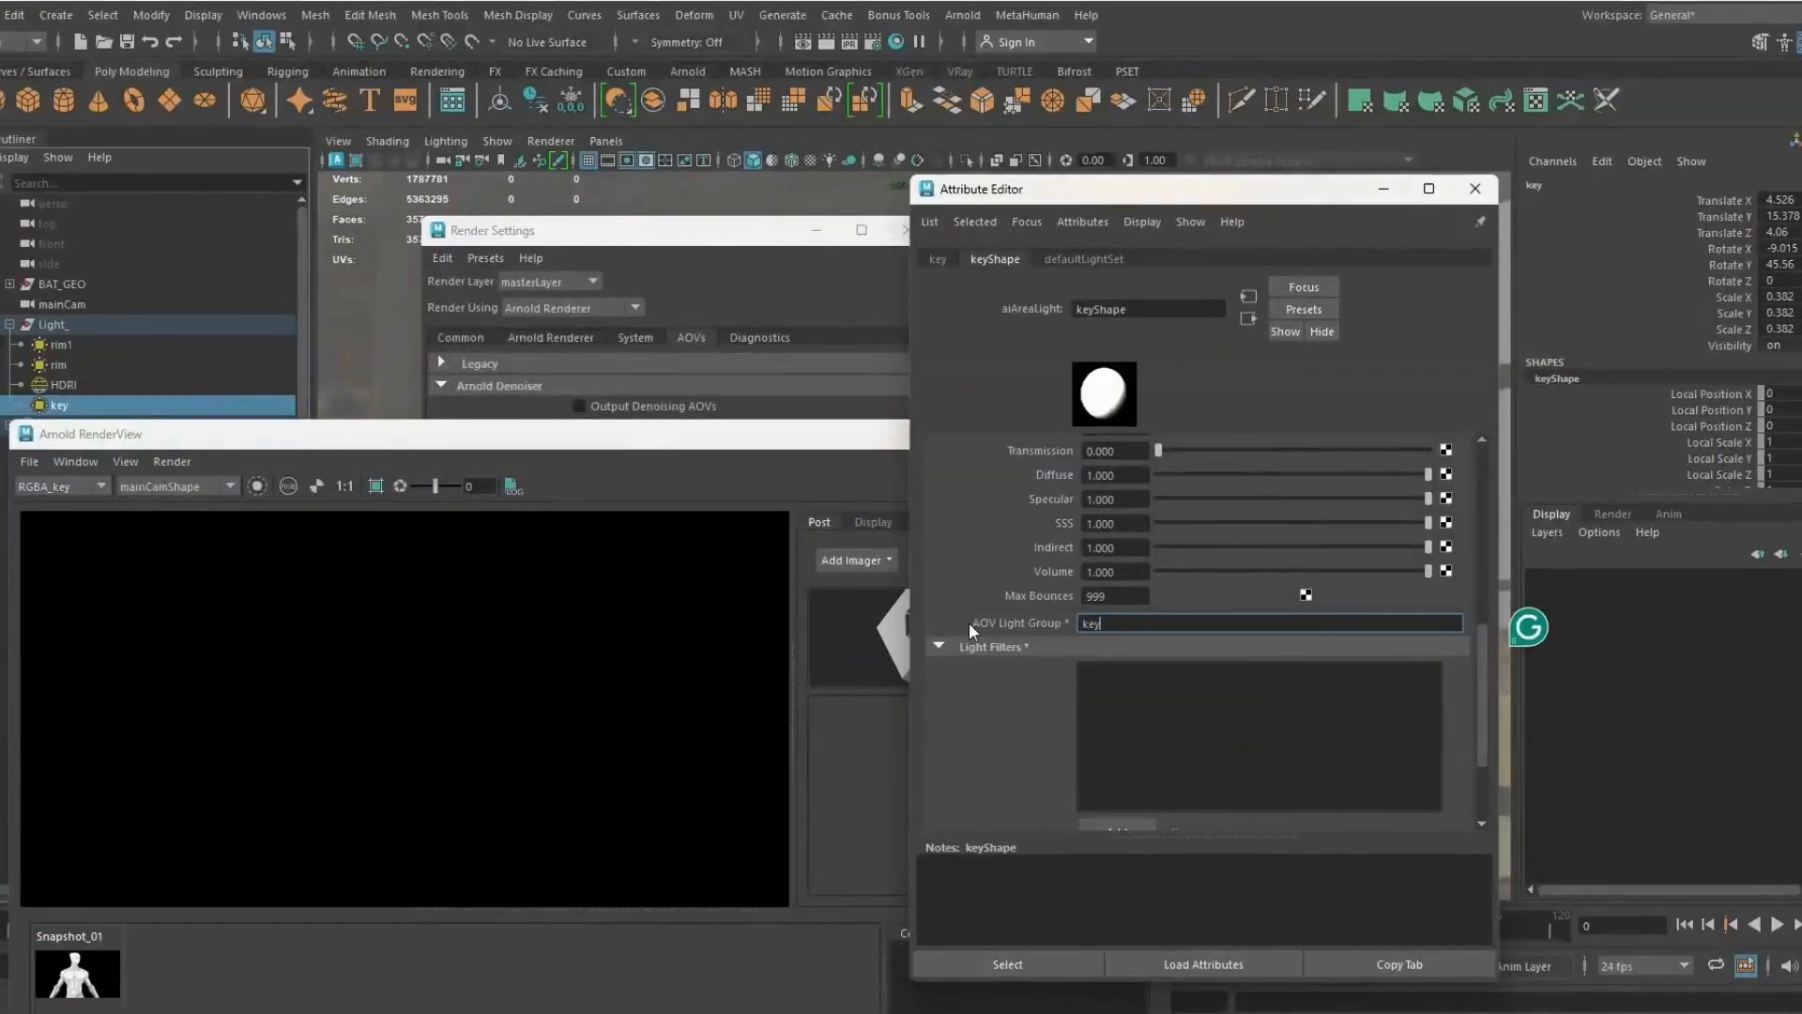
left_click(728, 268)
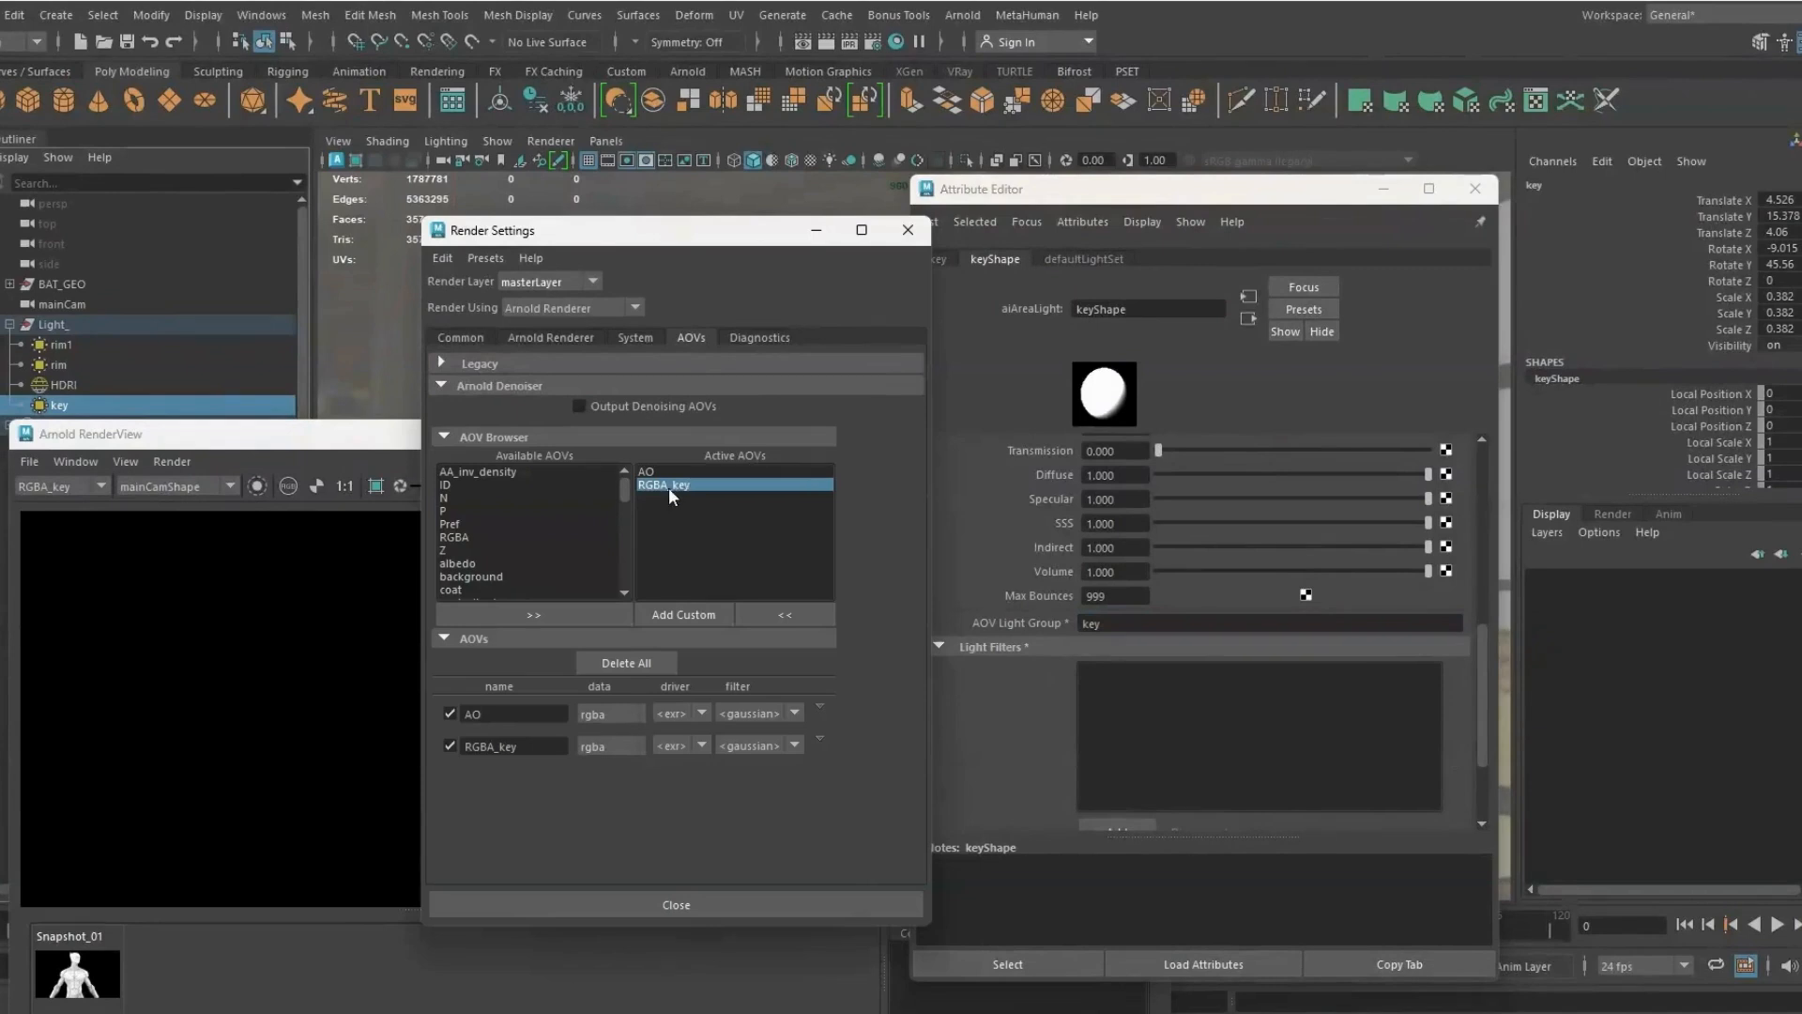
left_click_drag(382, 438, 445, 354)
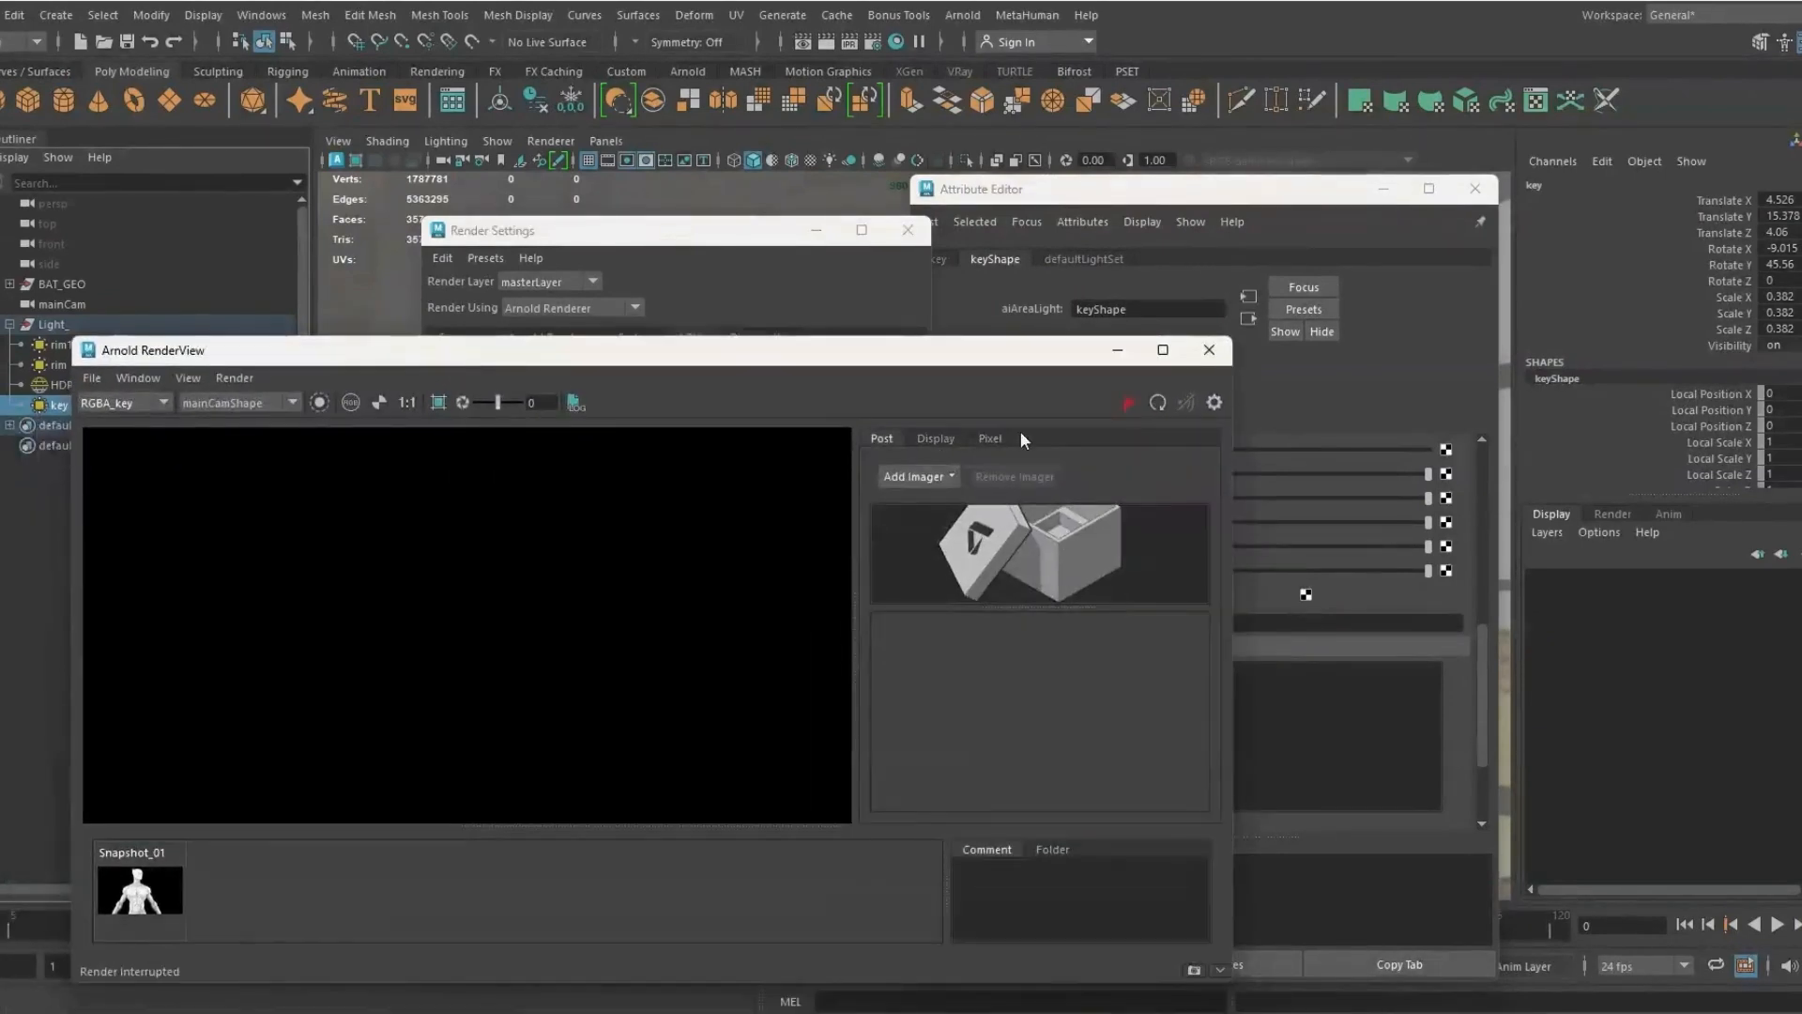
left_click(1122, 405)
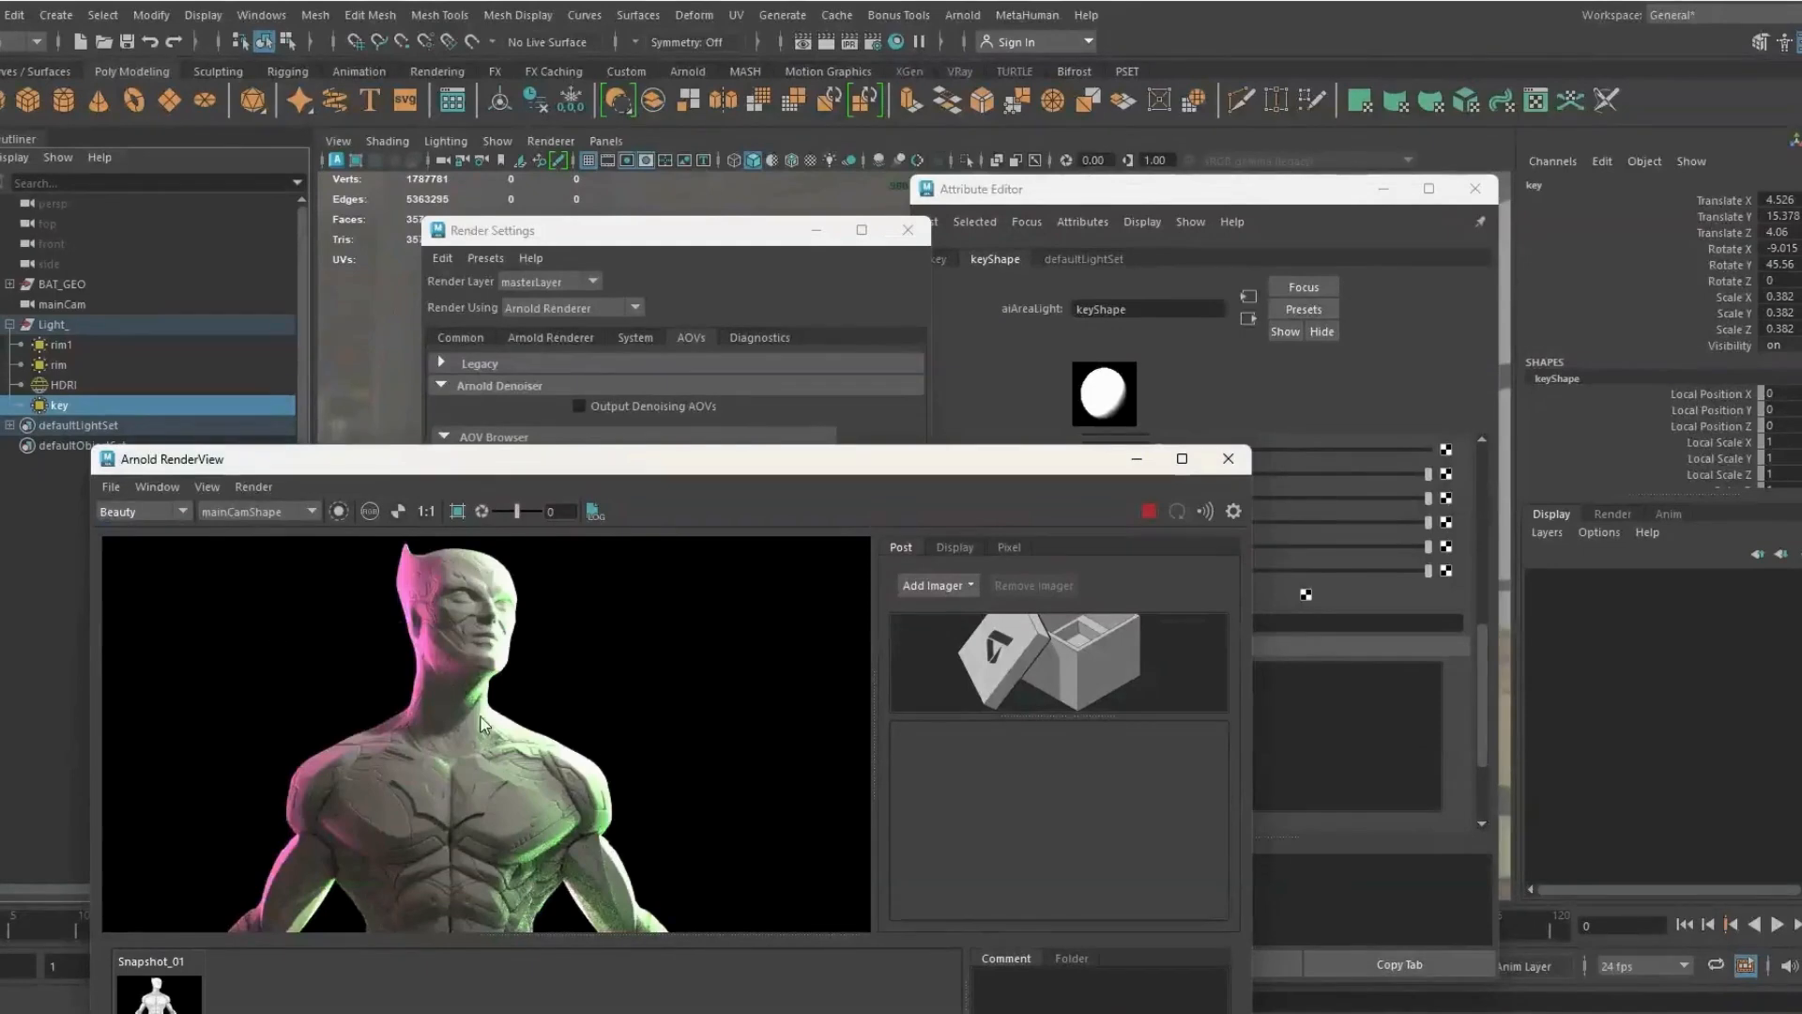
Compare the RGBA_key AOV with the Beauty render and move the render view clear of the render settings
left_click(132, 556)
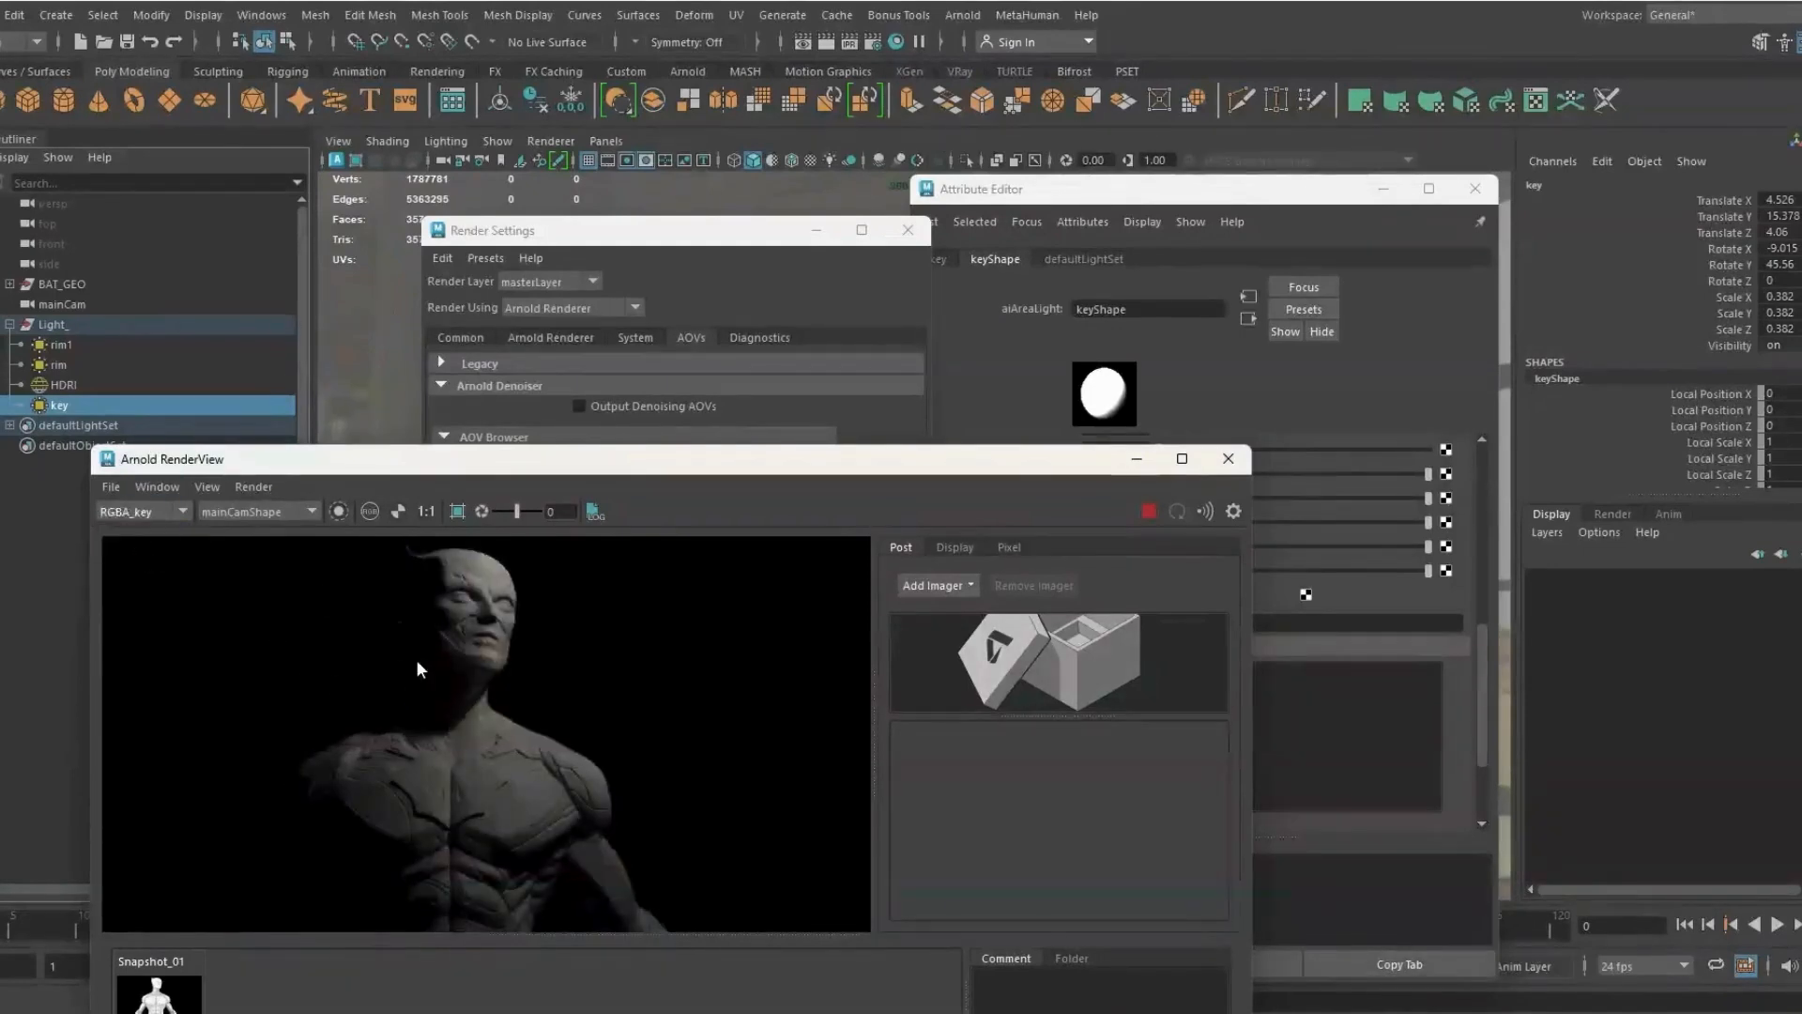
left_click(115, 528)
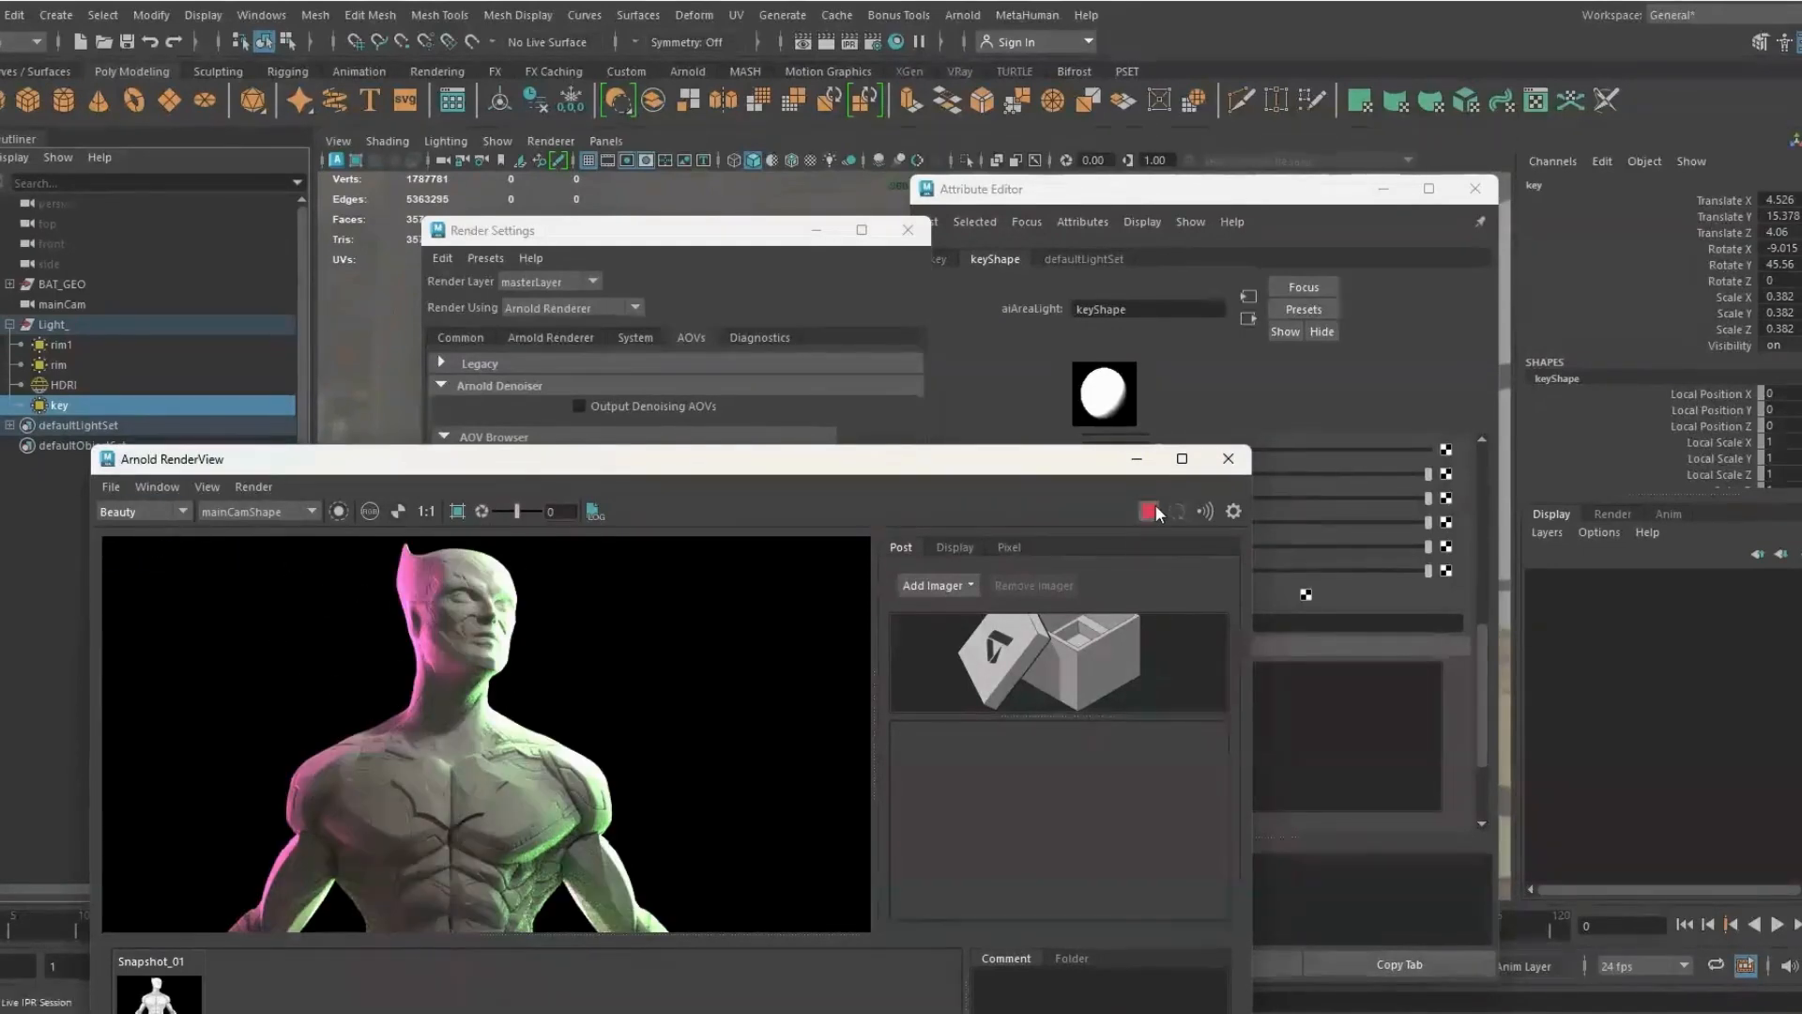
left_click_drag(1017, 469, 965, 688)
Add a custom AOV named RGBA_rim to the active Arnold AOVs
left_click(889, 460)
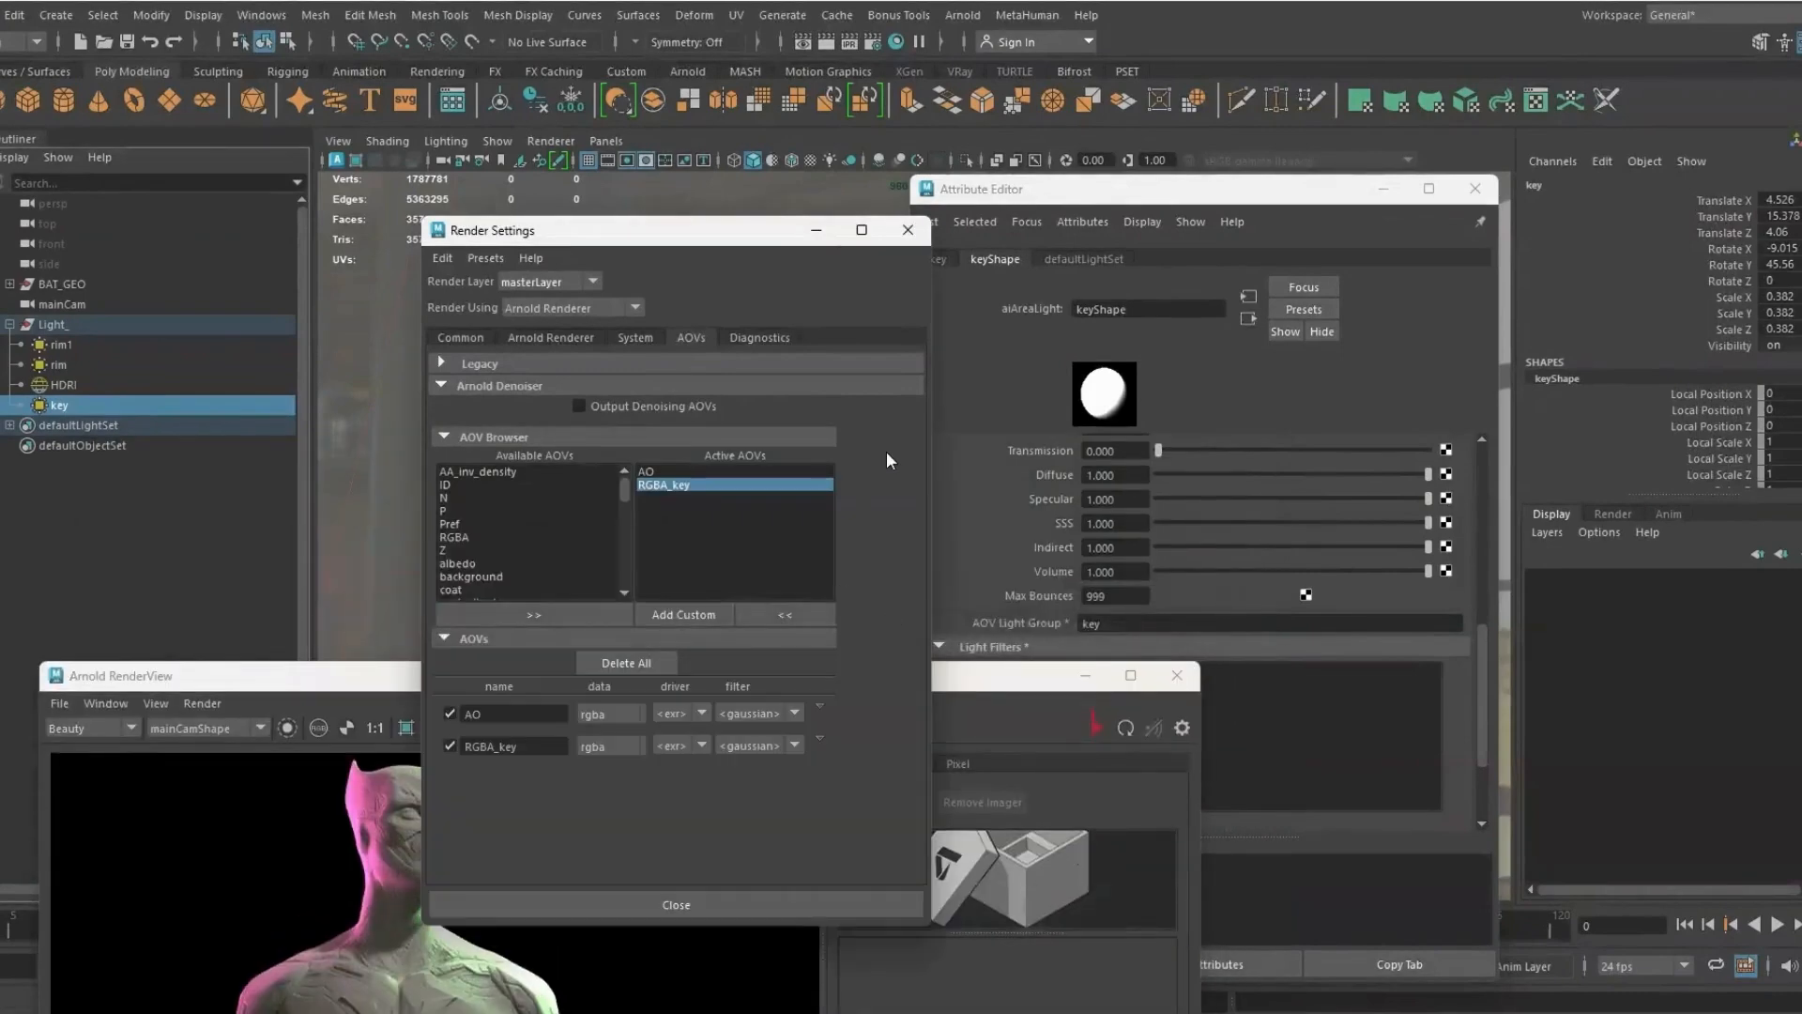
left_click(681, 615)
type("RGBA_rim")
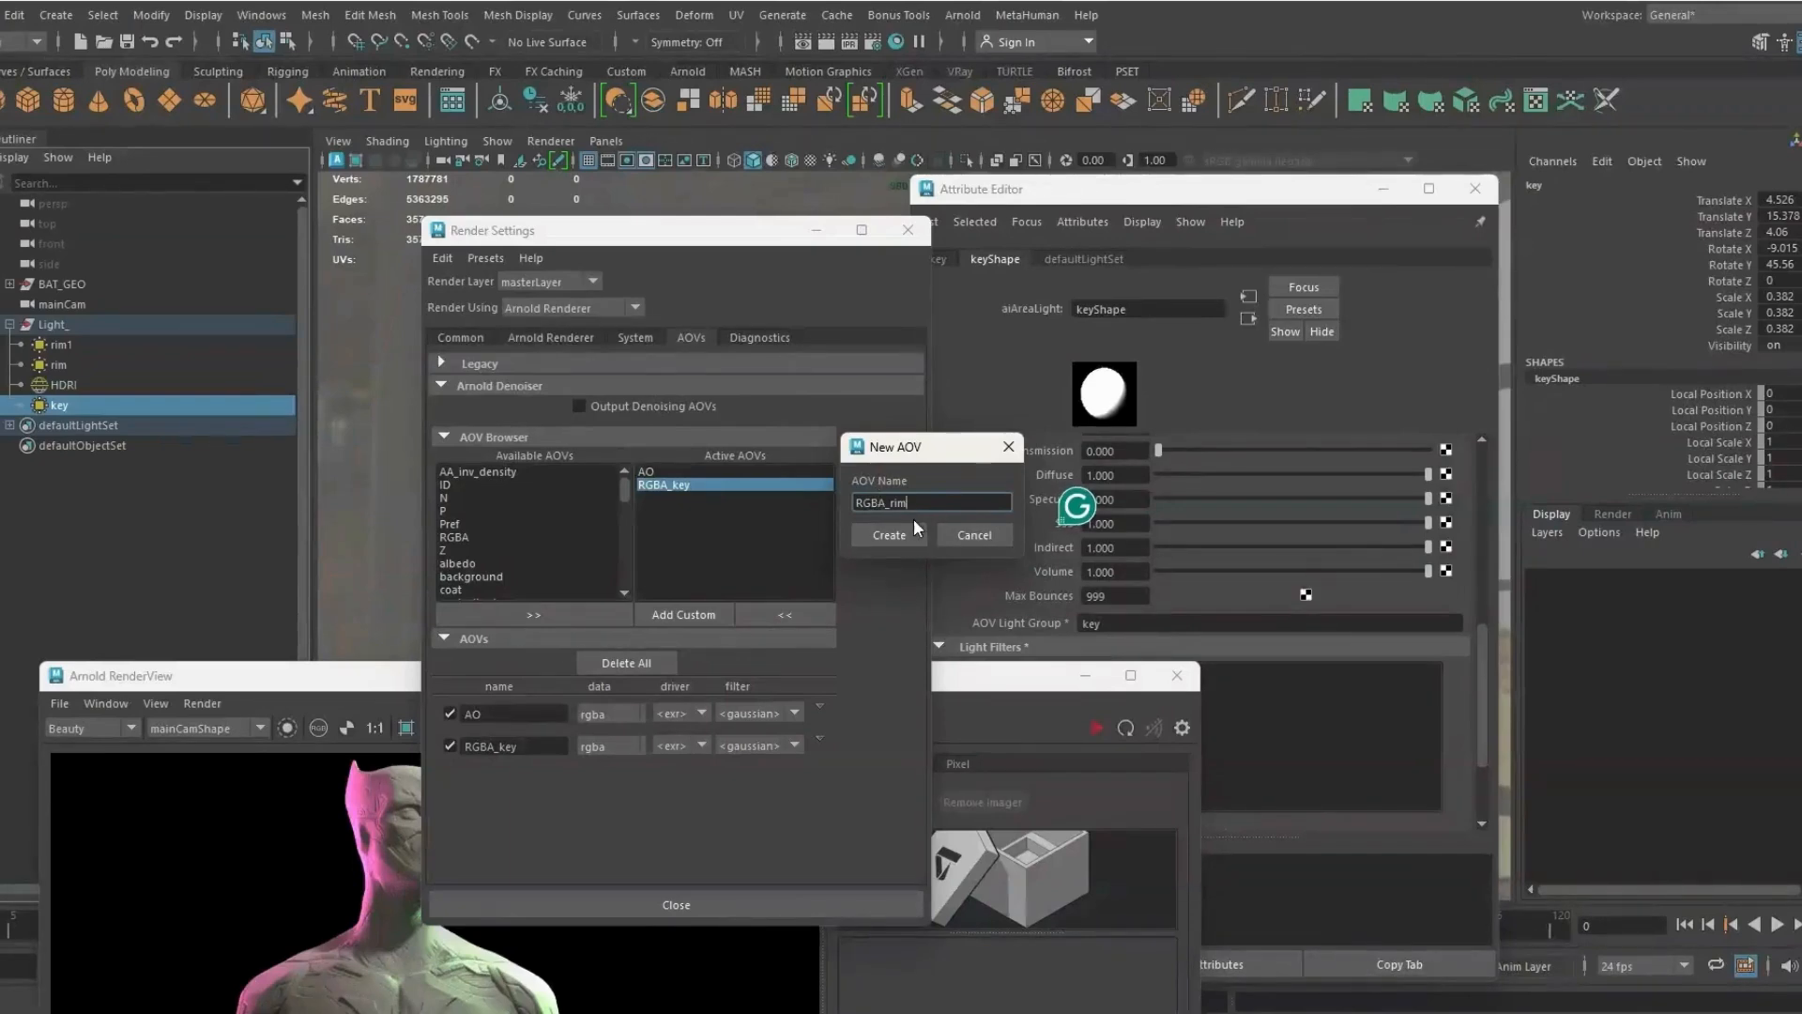
left_click(904, 531)
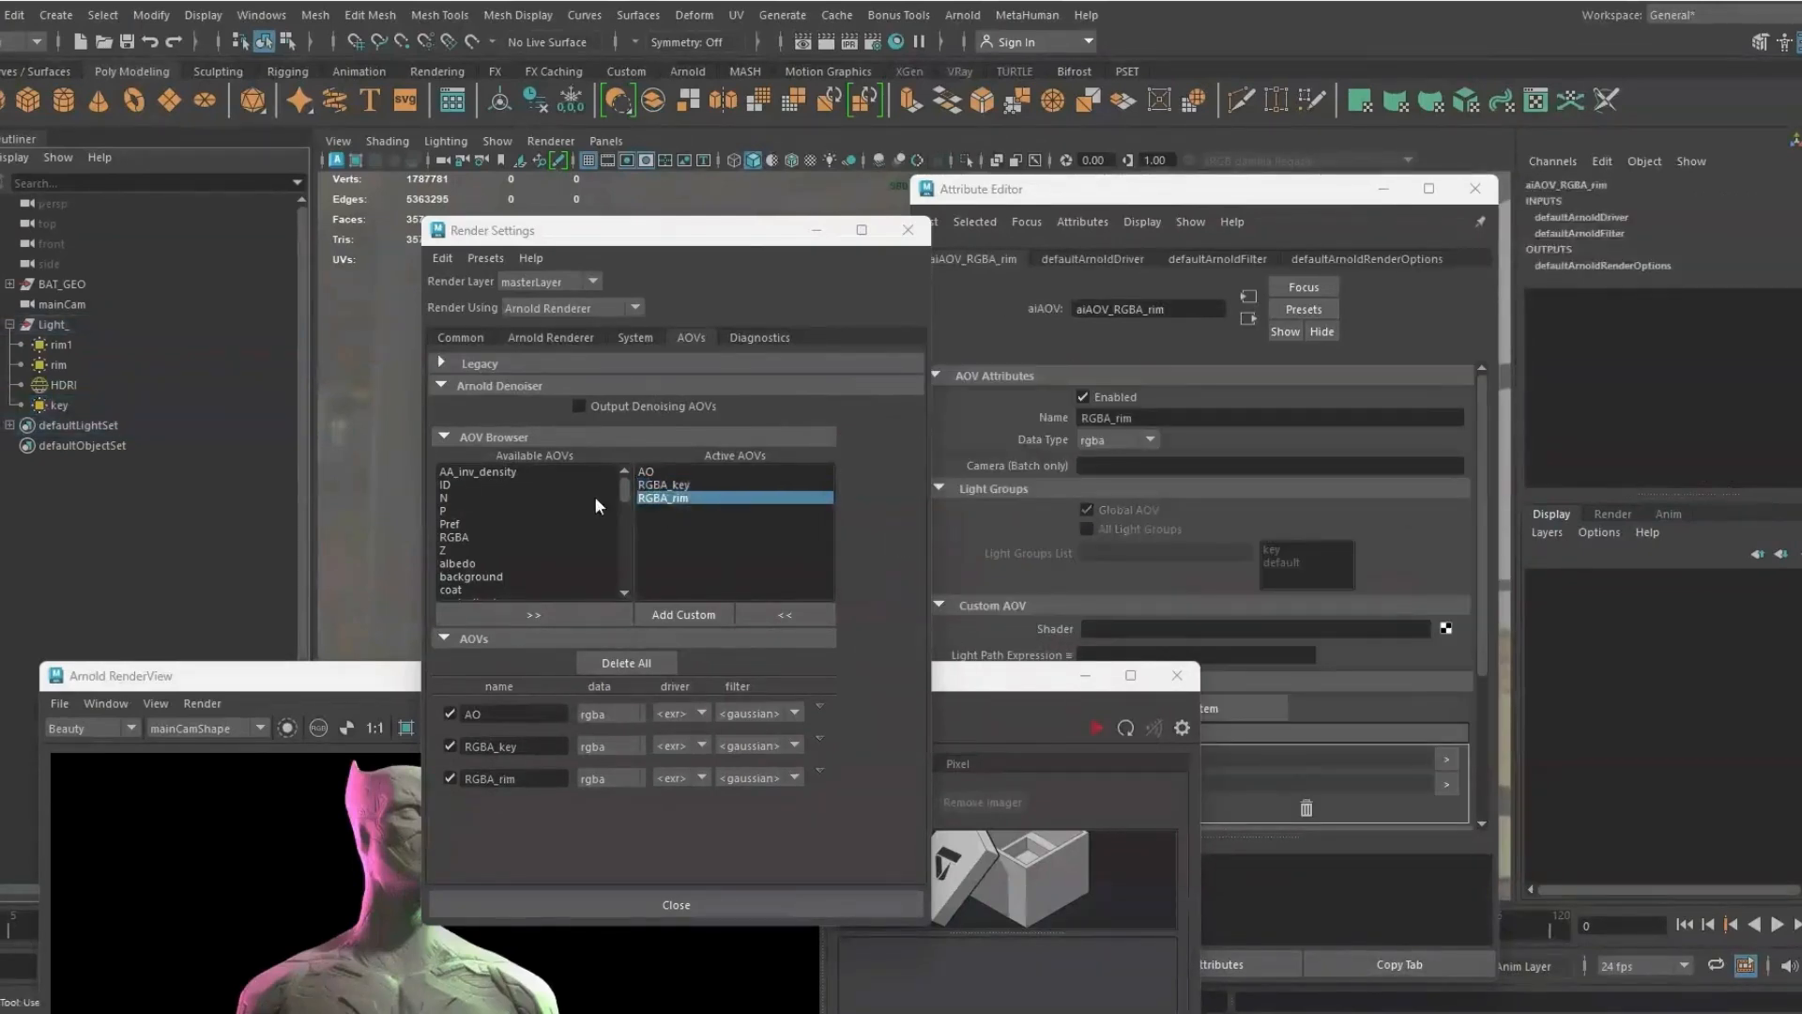
Set the AOV Light Group of the light named rim to rim
left_click(59, 364)
double_click(1100, 624)
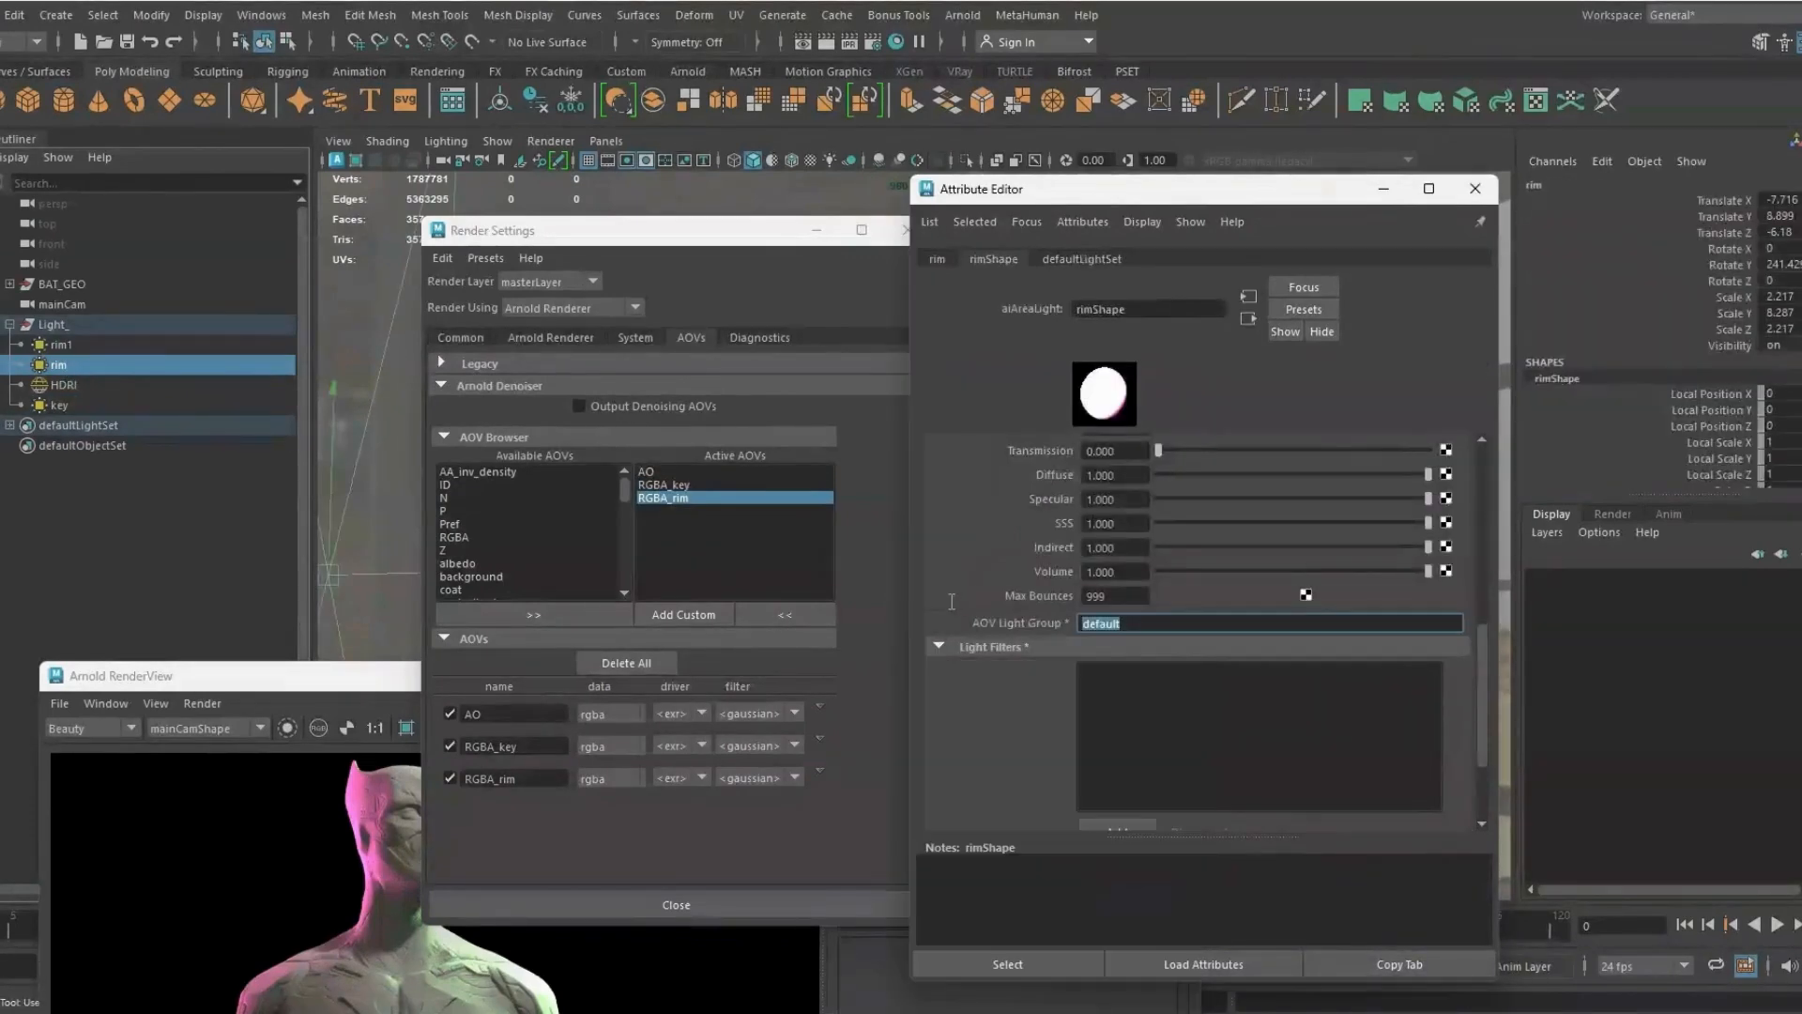
type("rim")
key("Return")
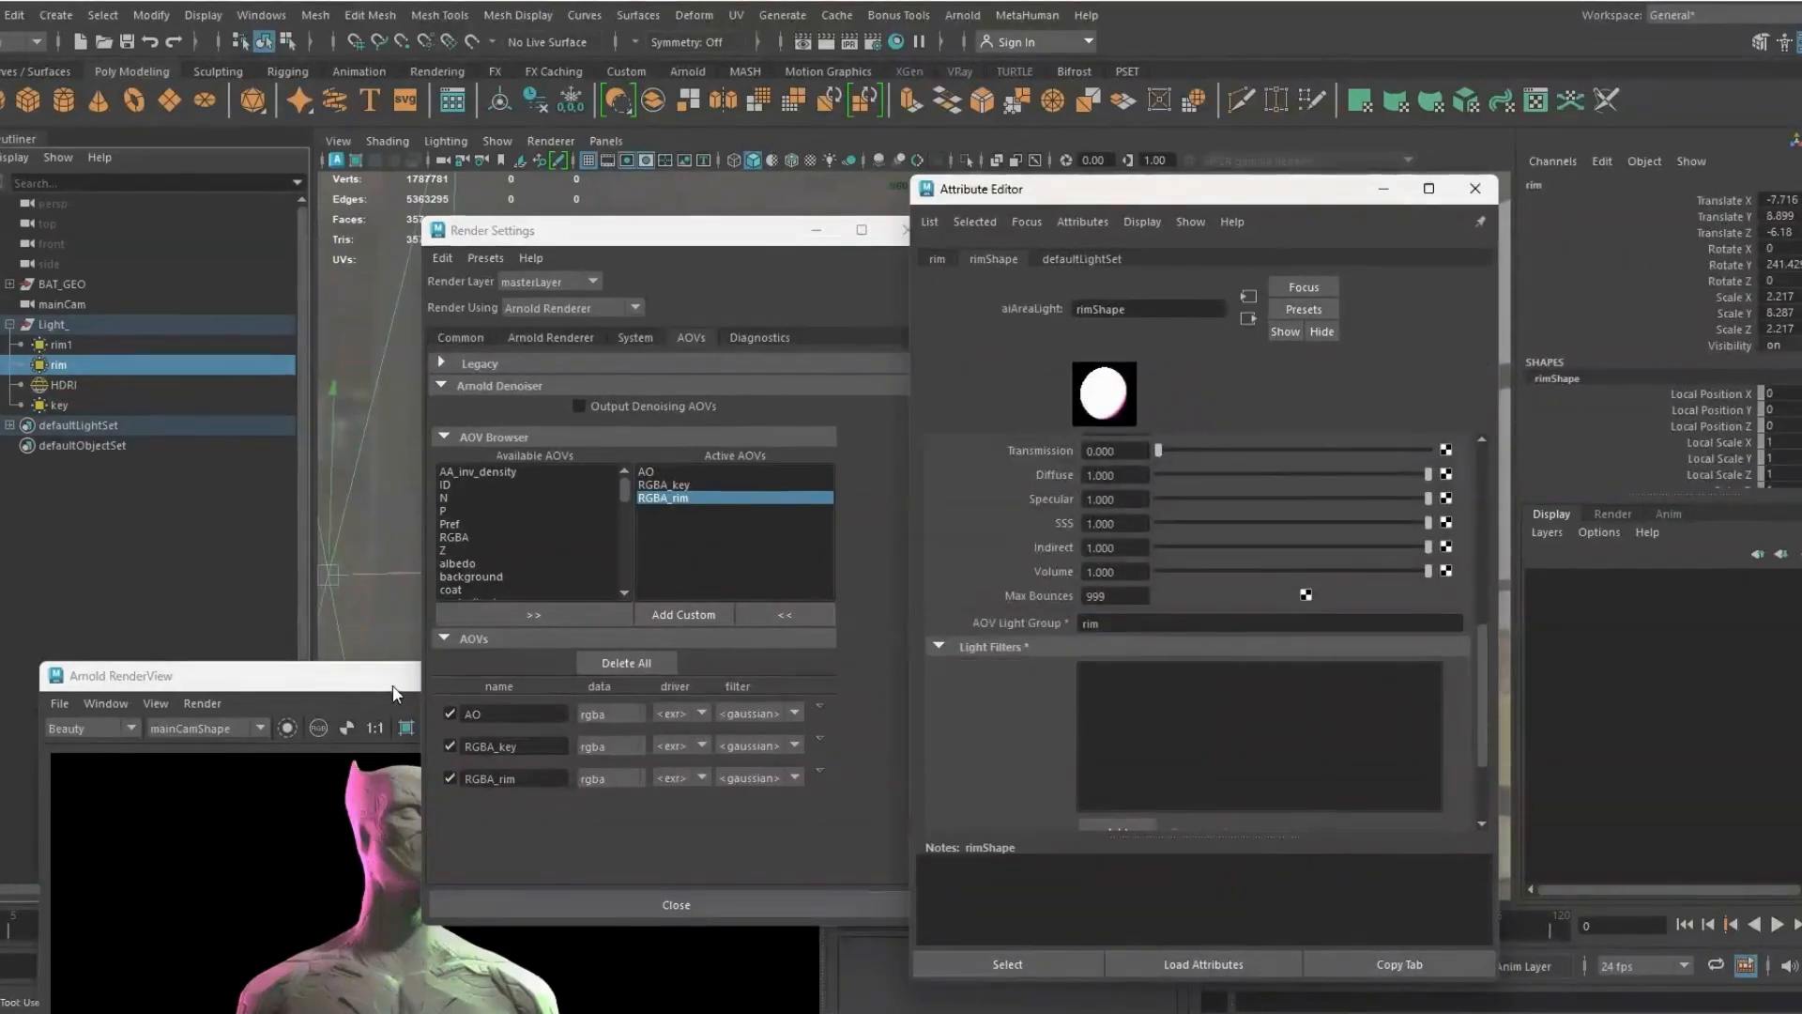
Run the Arnold render again and display the RGBA_rim AOV
left_click_drag(392, 693, 444, 332)
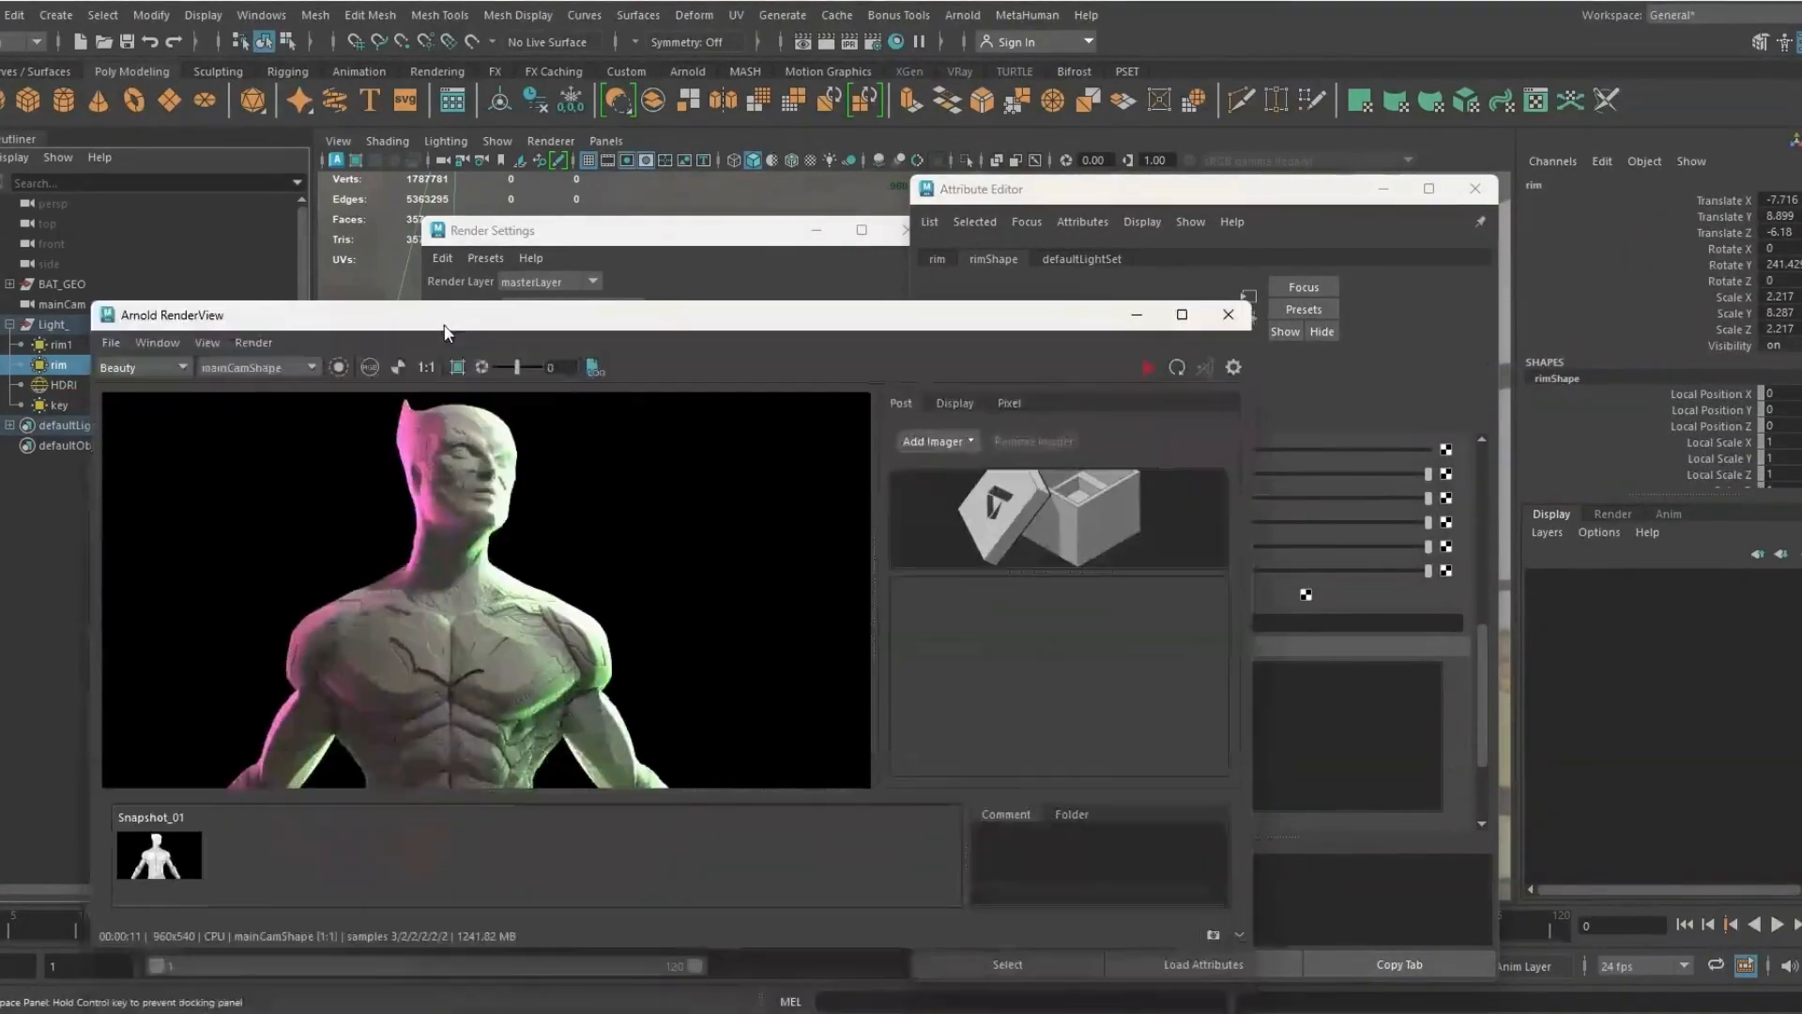
left_click(1147, 368)
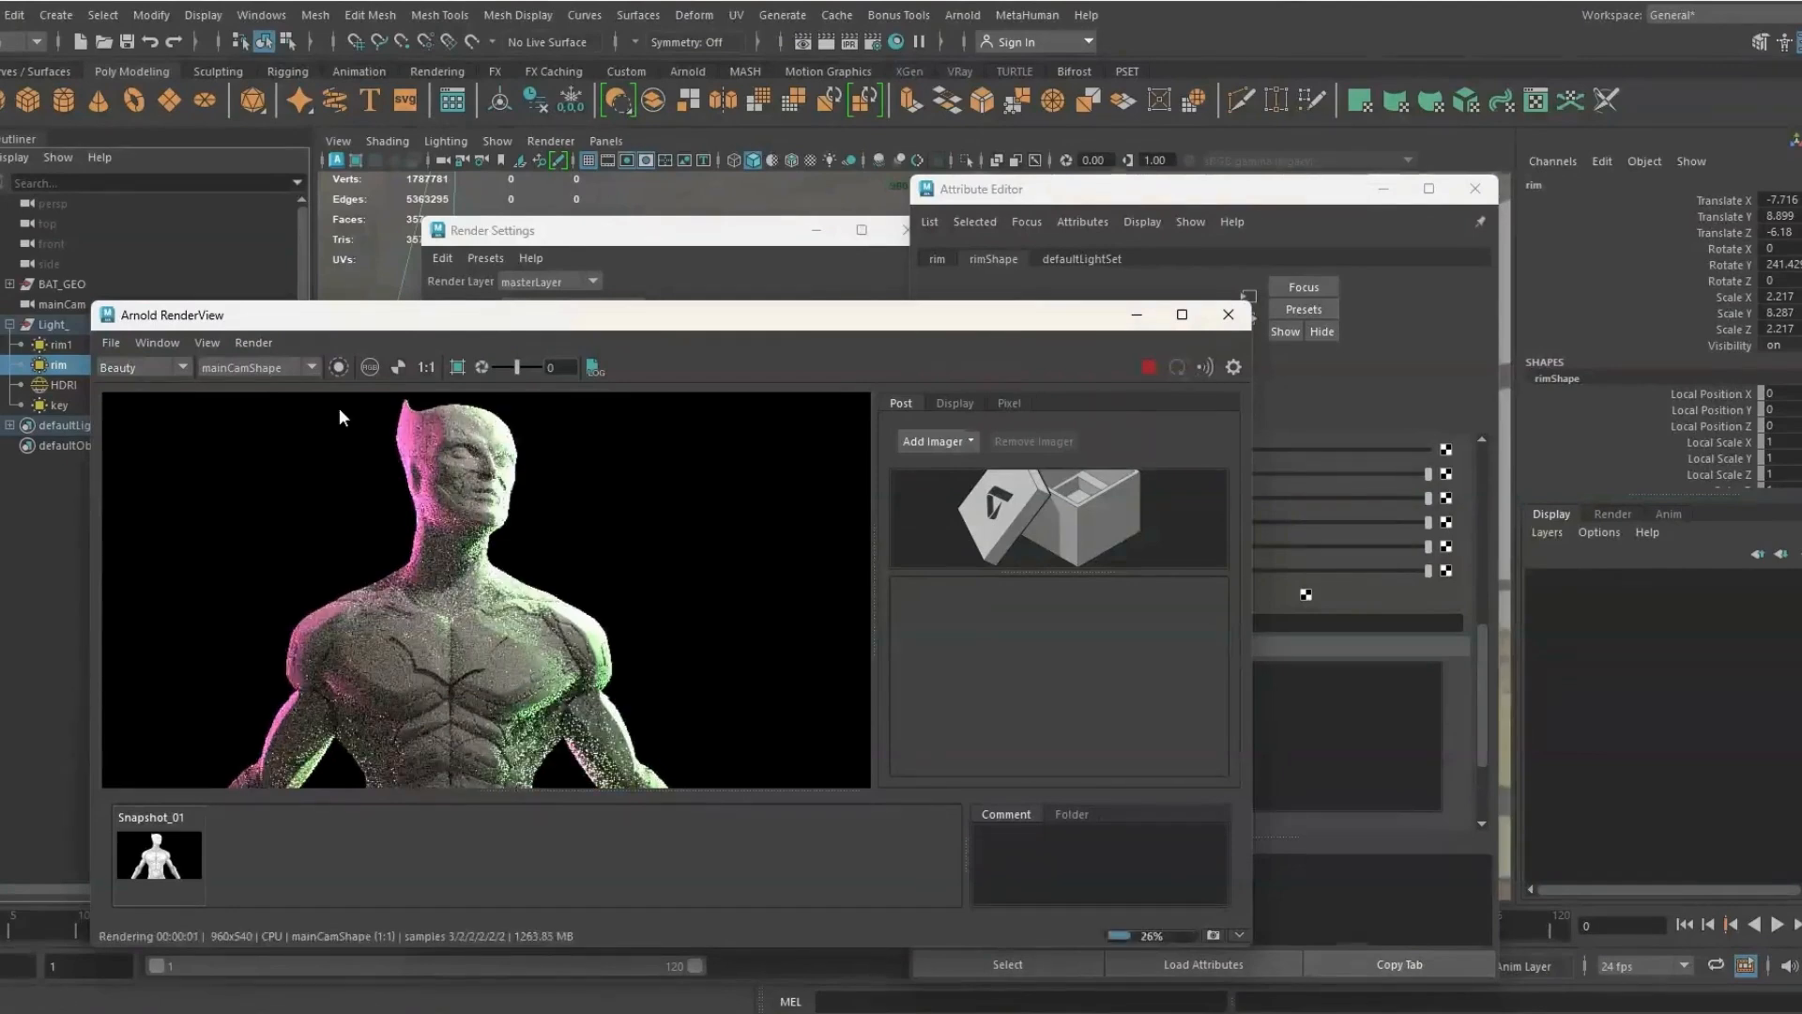
left_click(142, 367)
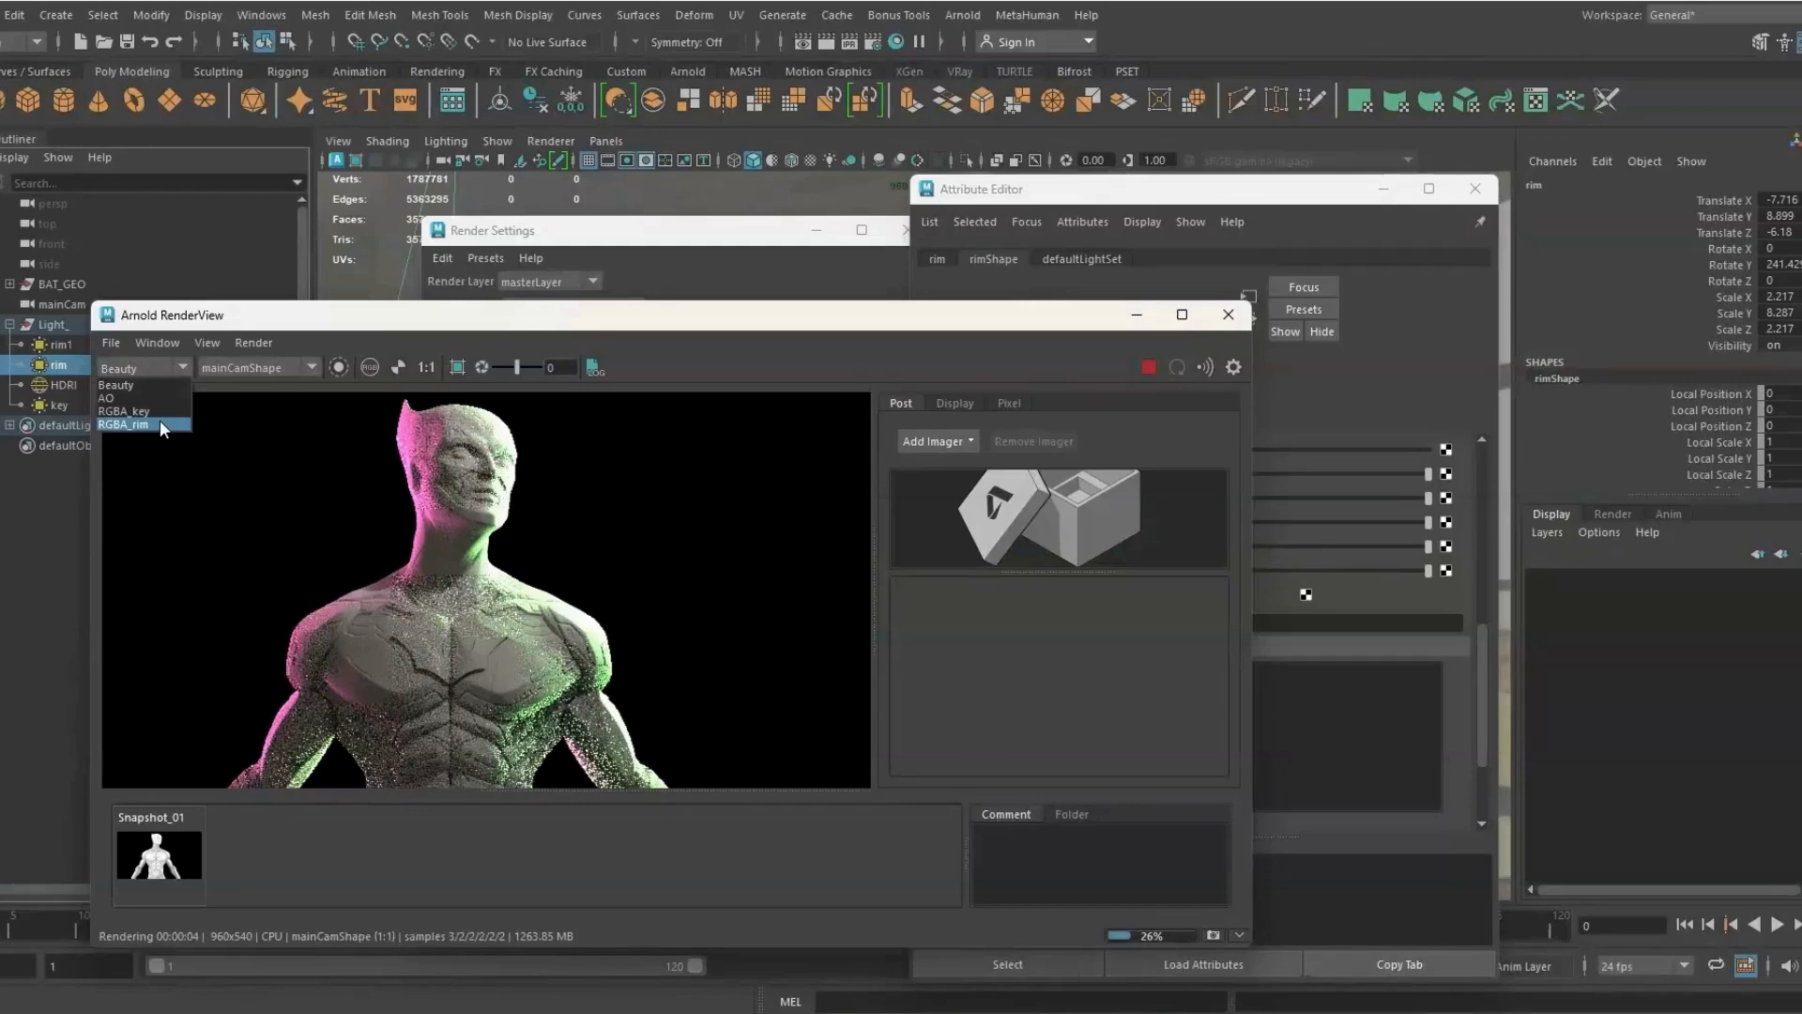
left_click(160, 419)
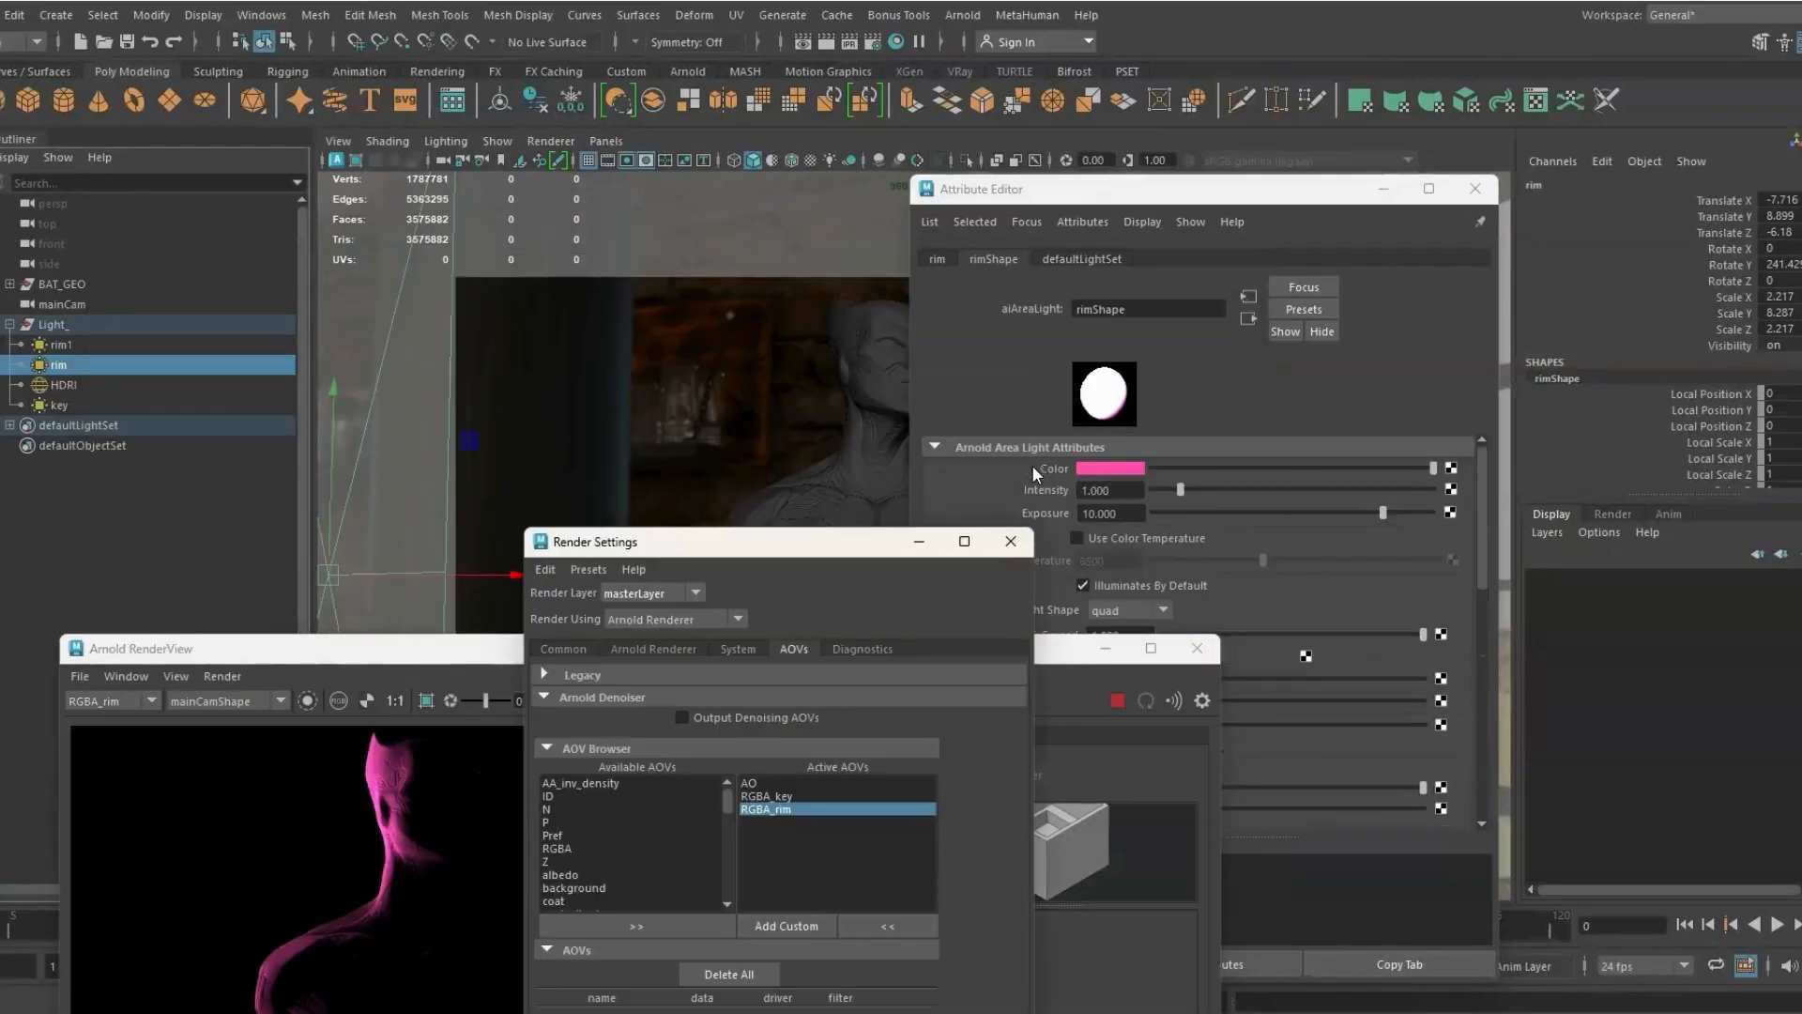
View the RGBA_key AOV and the Beauty render again, and close the Arnold RenderView
left_click_drag(483, 650, 474, 313)
left_click(143, 367)
left_click(85, 411)
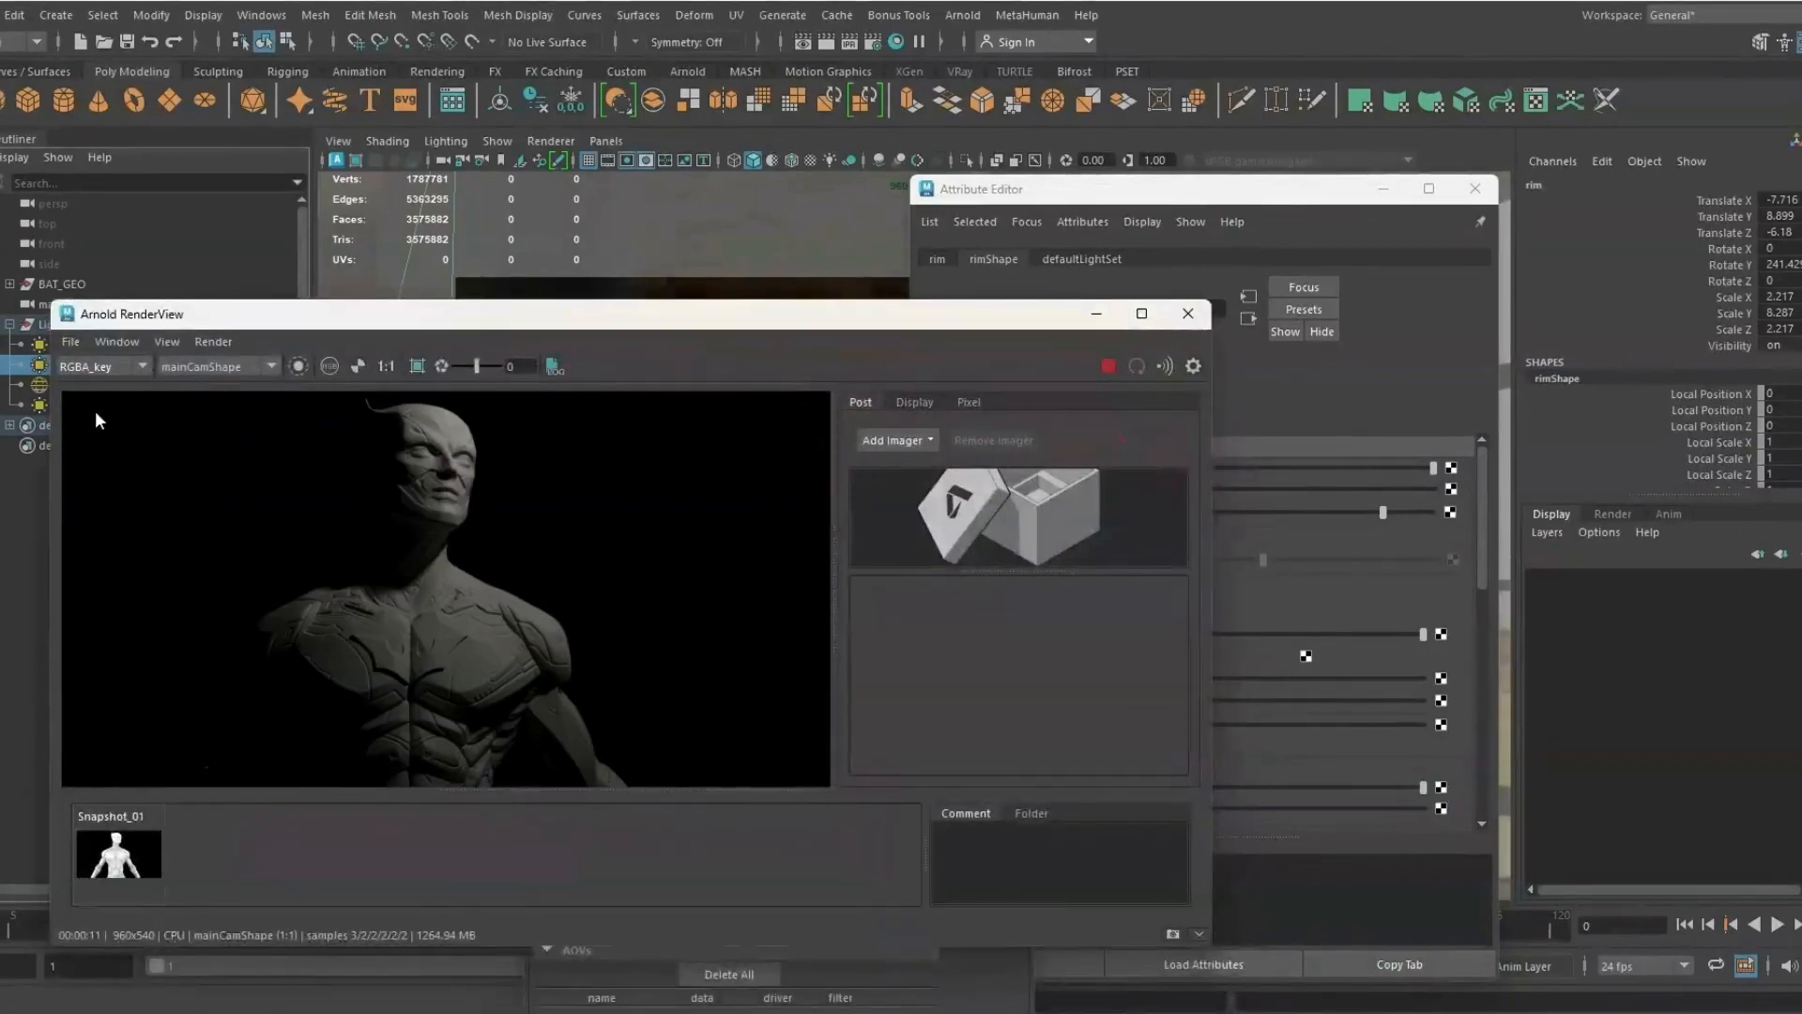
left_click(98, 367)
left_click(85, 425)
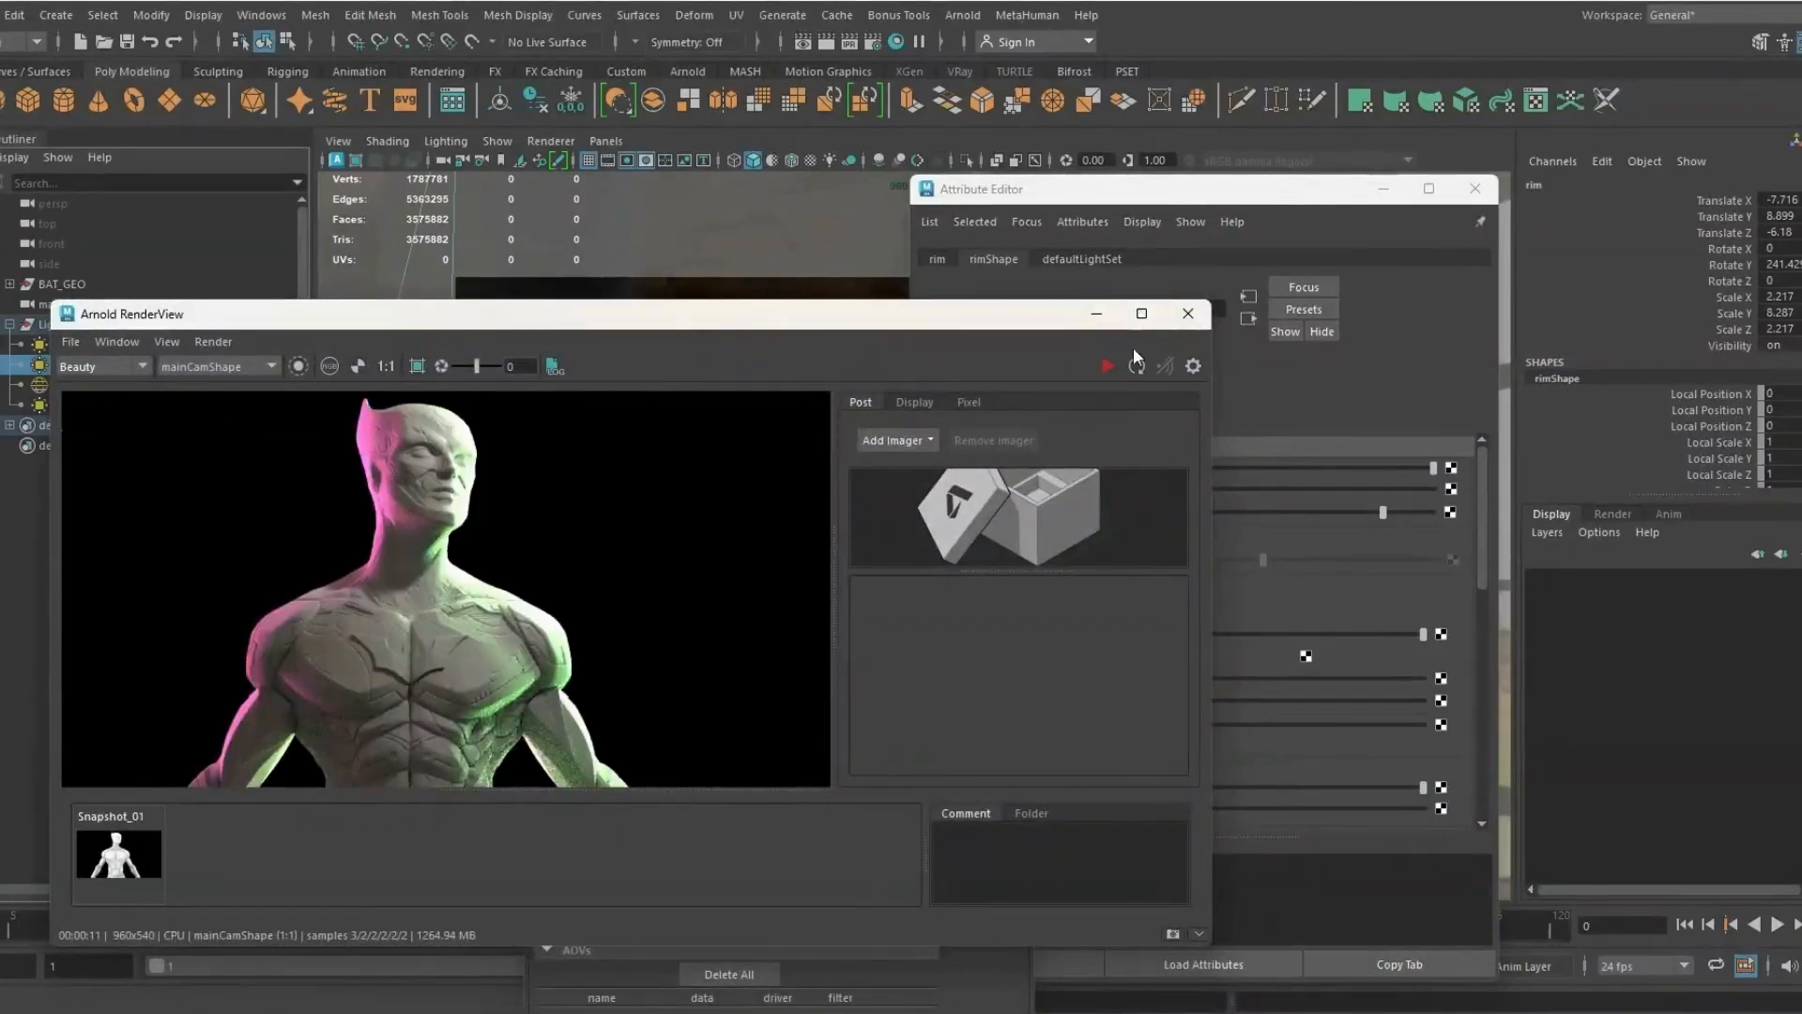
left_click(1188, 314)
Bring the render settings beside the rim1 light's attributes and add a custom AOV named RGBA_rim1
left_click(61, 345)
left_click_drag(743, 552, 585, 116)
left_click(629, 489)
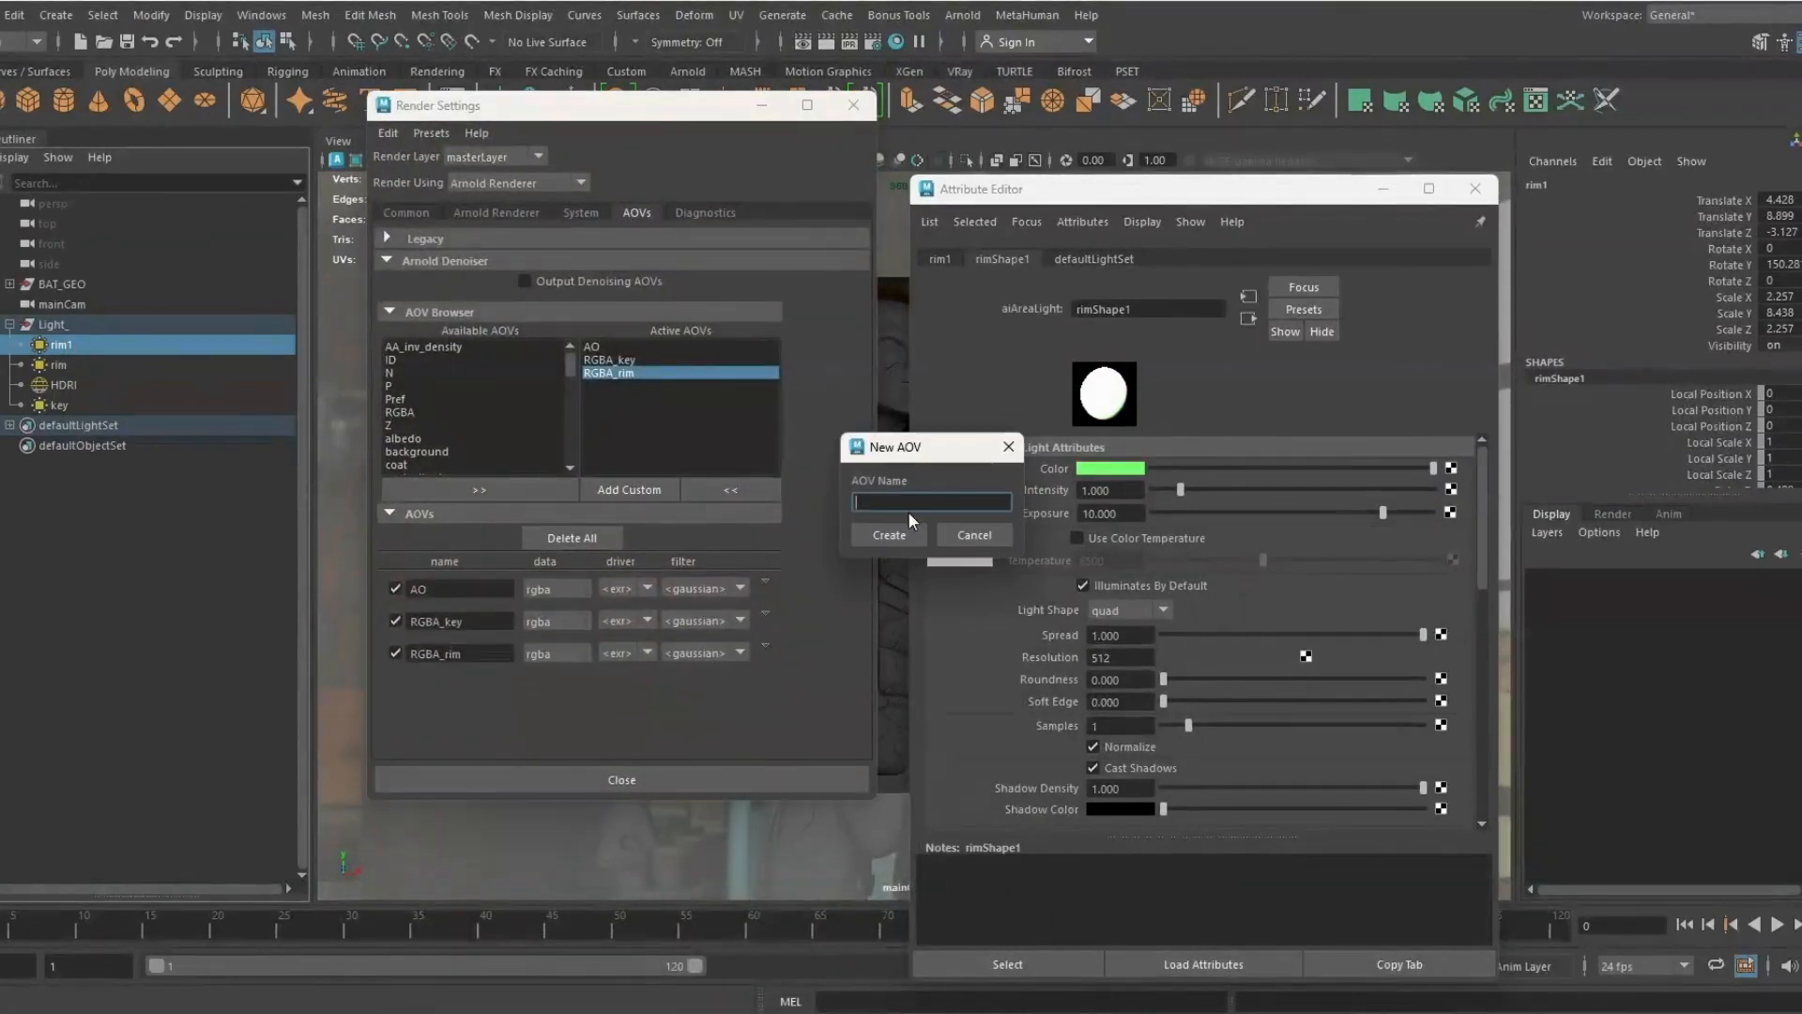
type("RGBA_rim1")
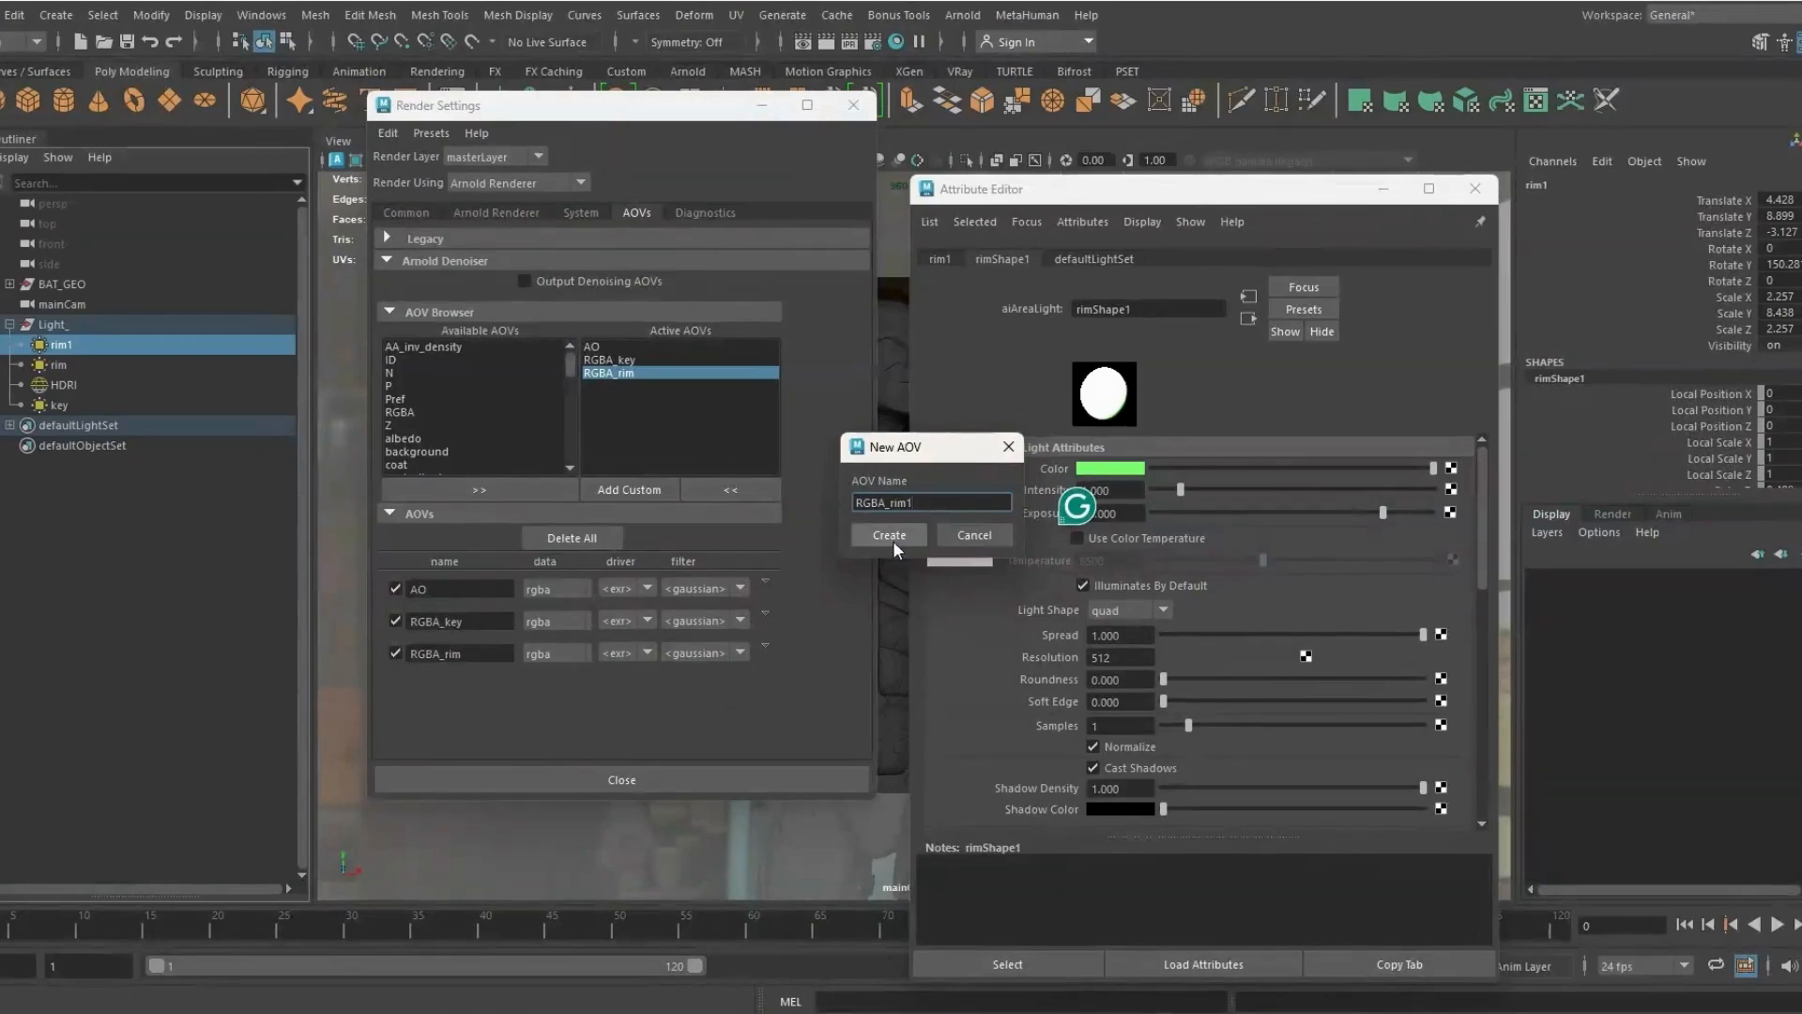
left_click(888, 536)
Set the rim1 light's AOV Light Group to rim1
left_click(61, 345)
scroll(1061, 705, "down", 5)
scroll(1021, 657, "down", 3)
double_click(1106, 622)
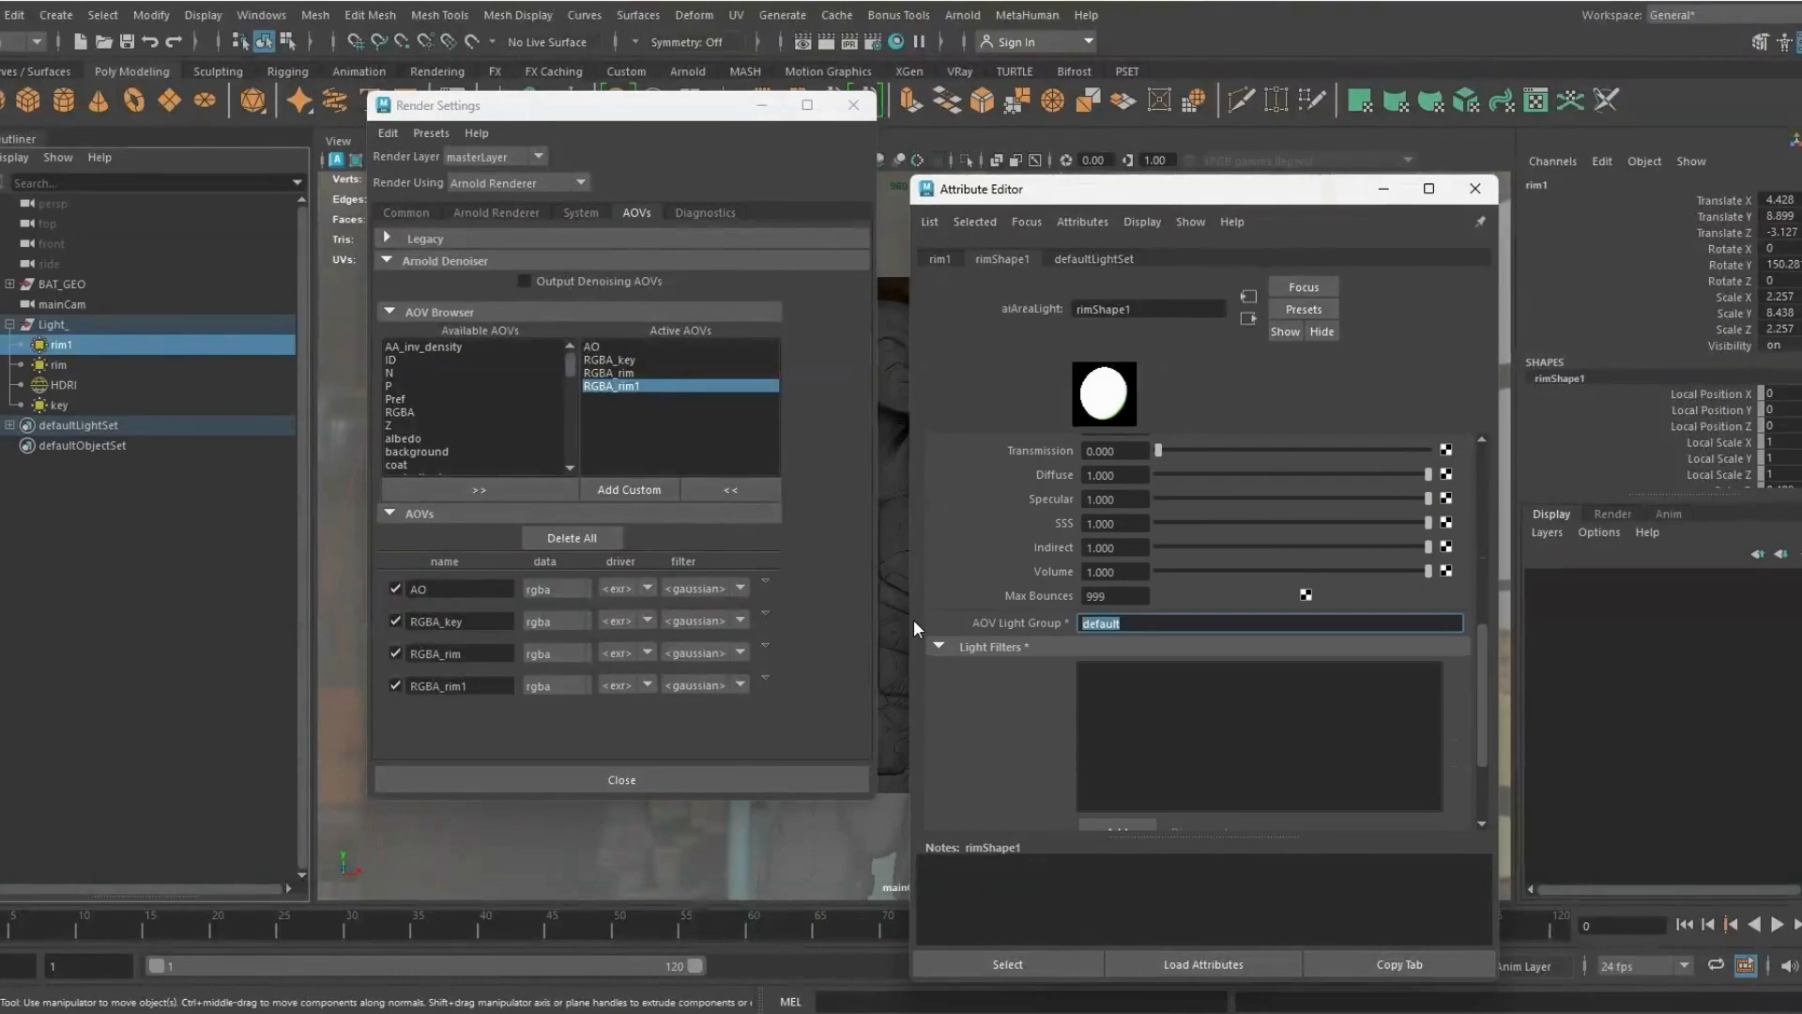
type("rim1")
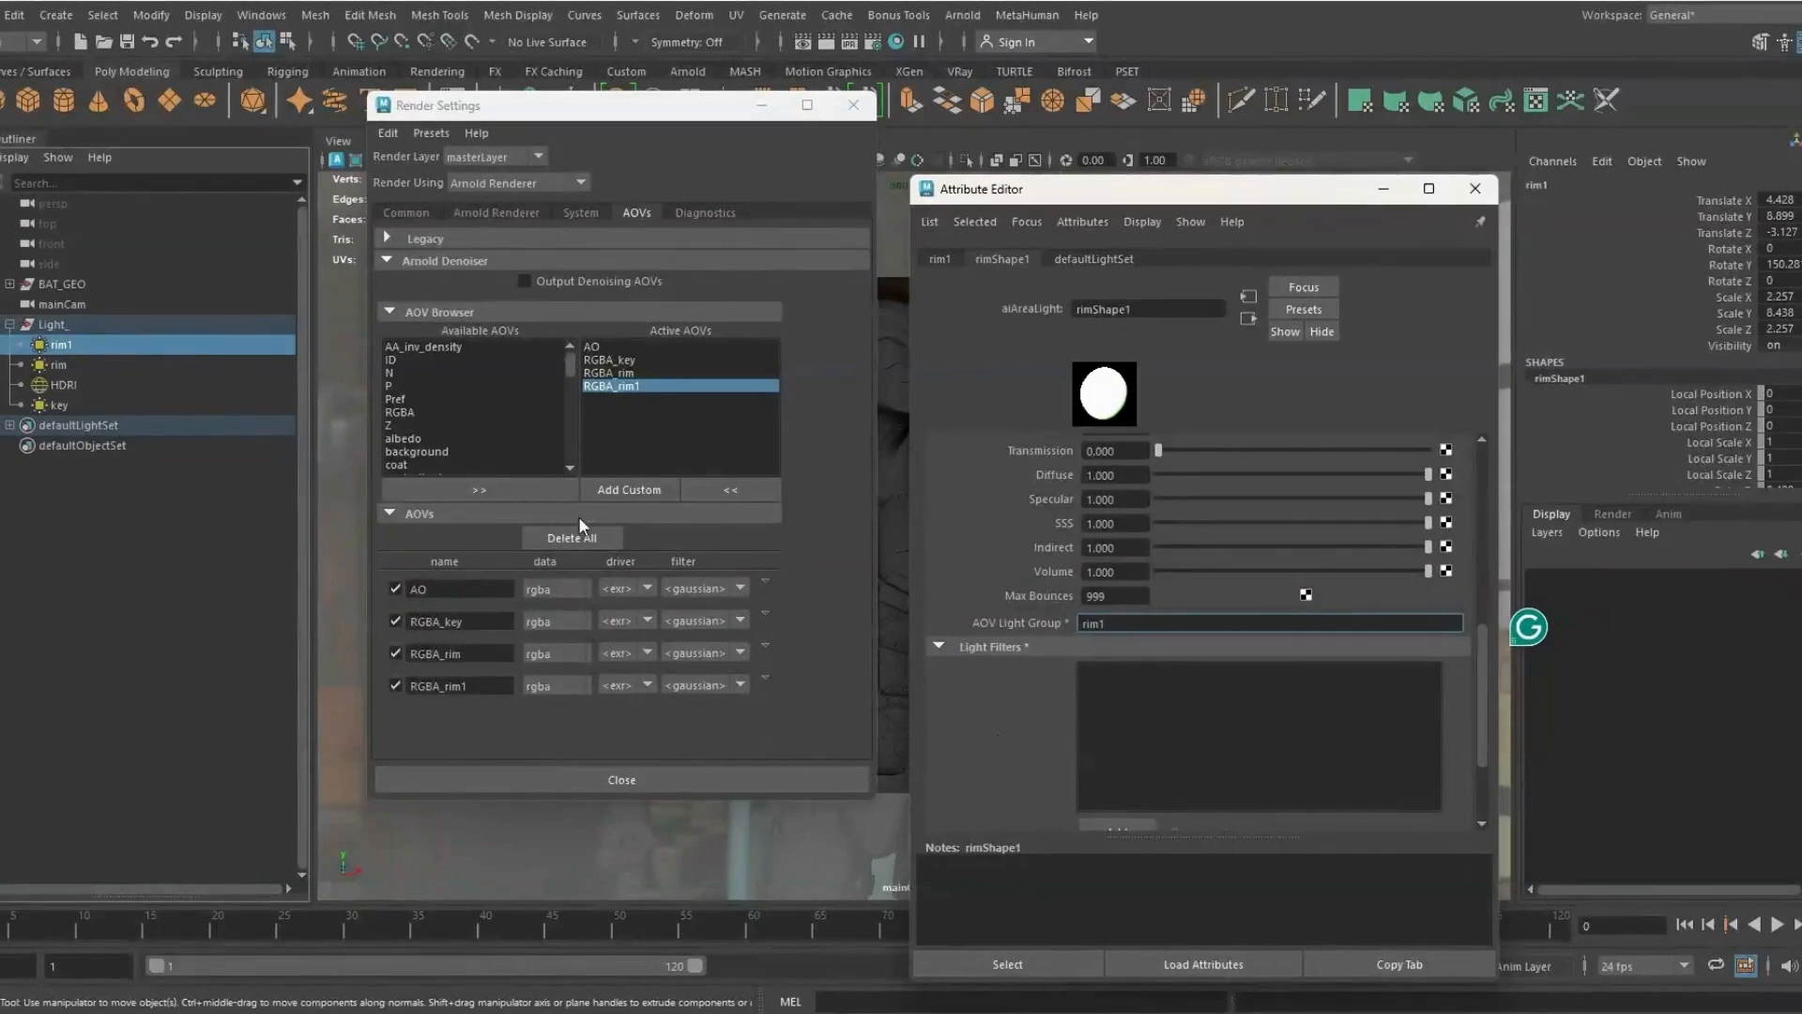
Add a custom AOV named RGBA_HDRI to the active Arnold AOVs
left_click(629, 489)
type("RGBA")
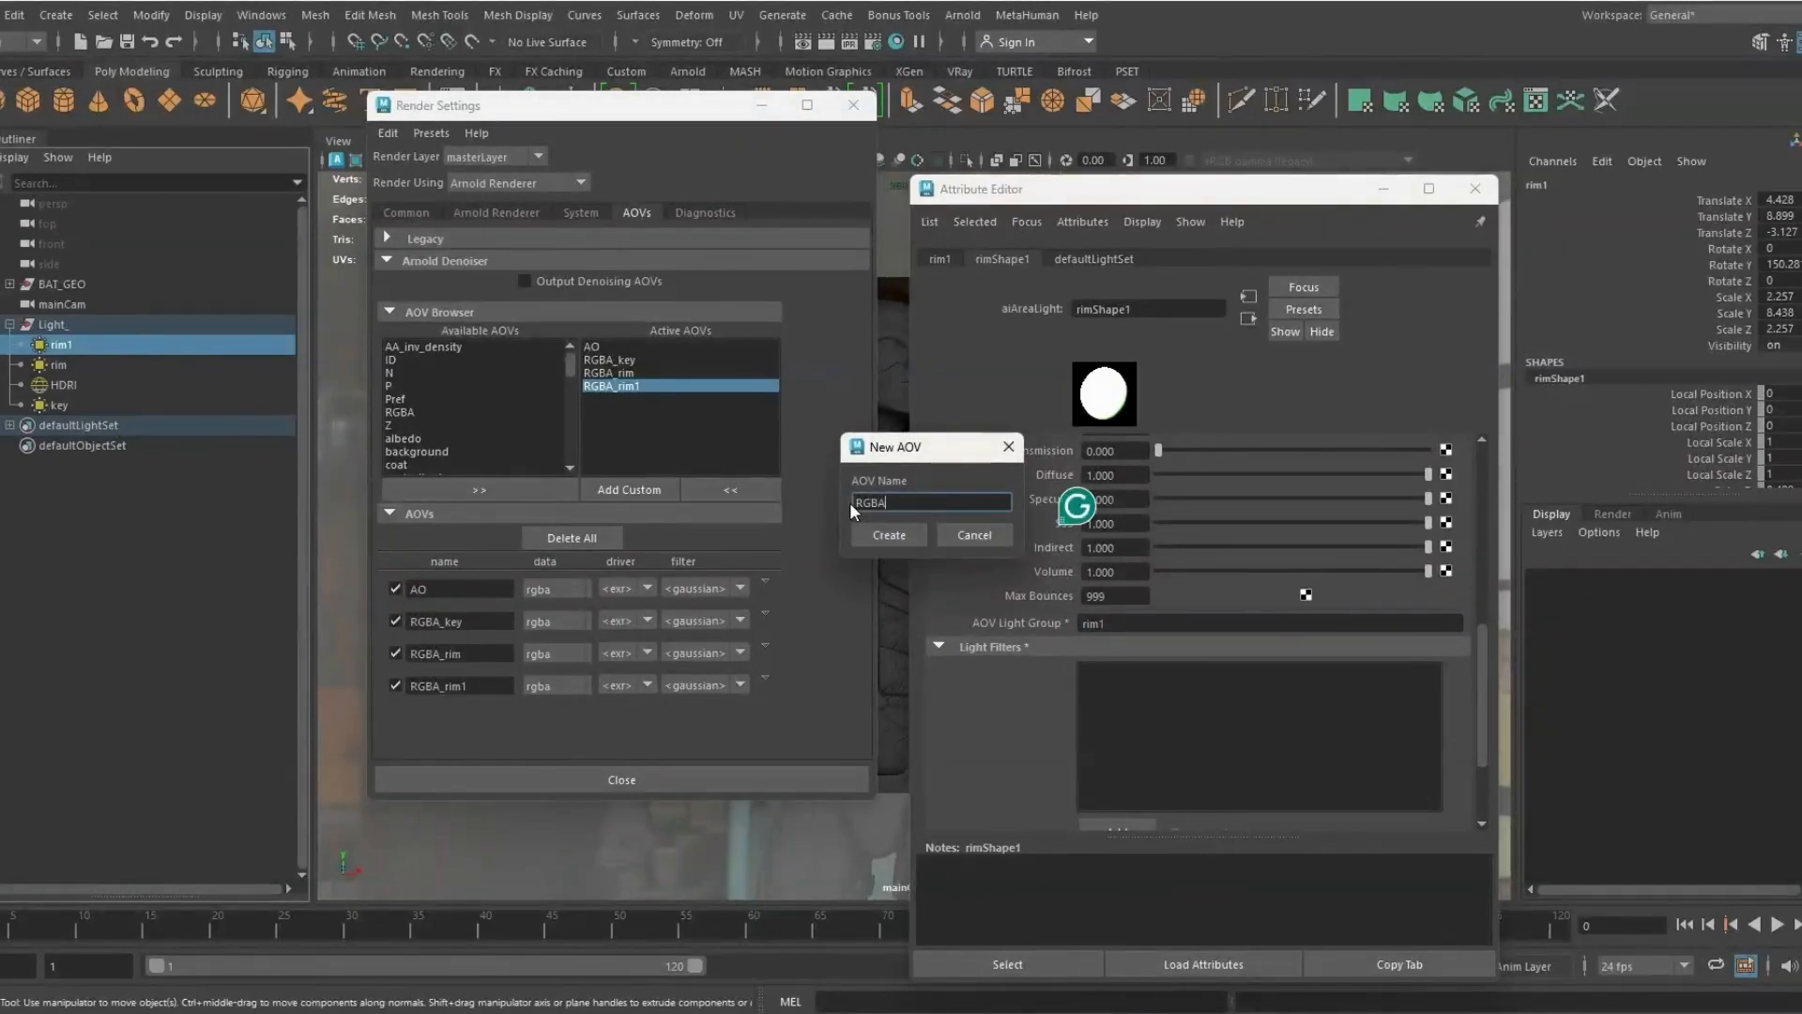
type("_HDRI")
left_click(883, 535)
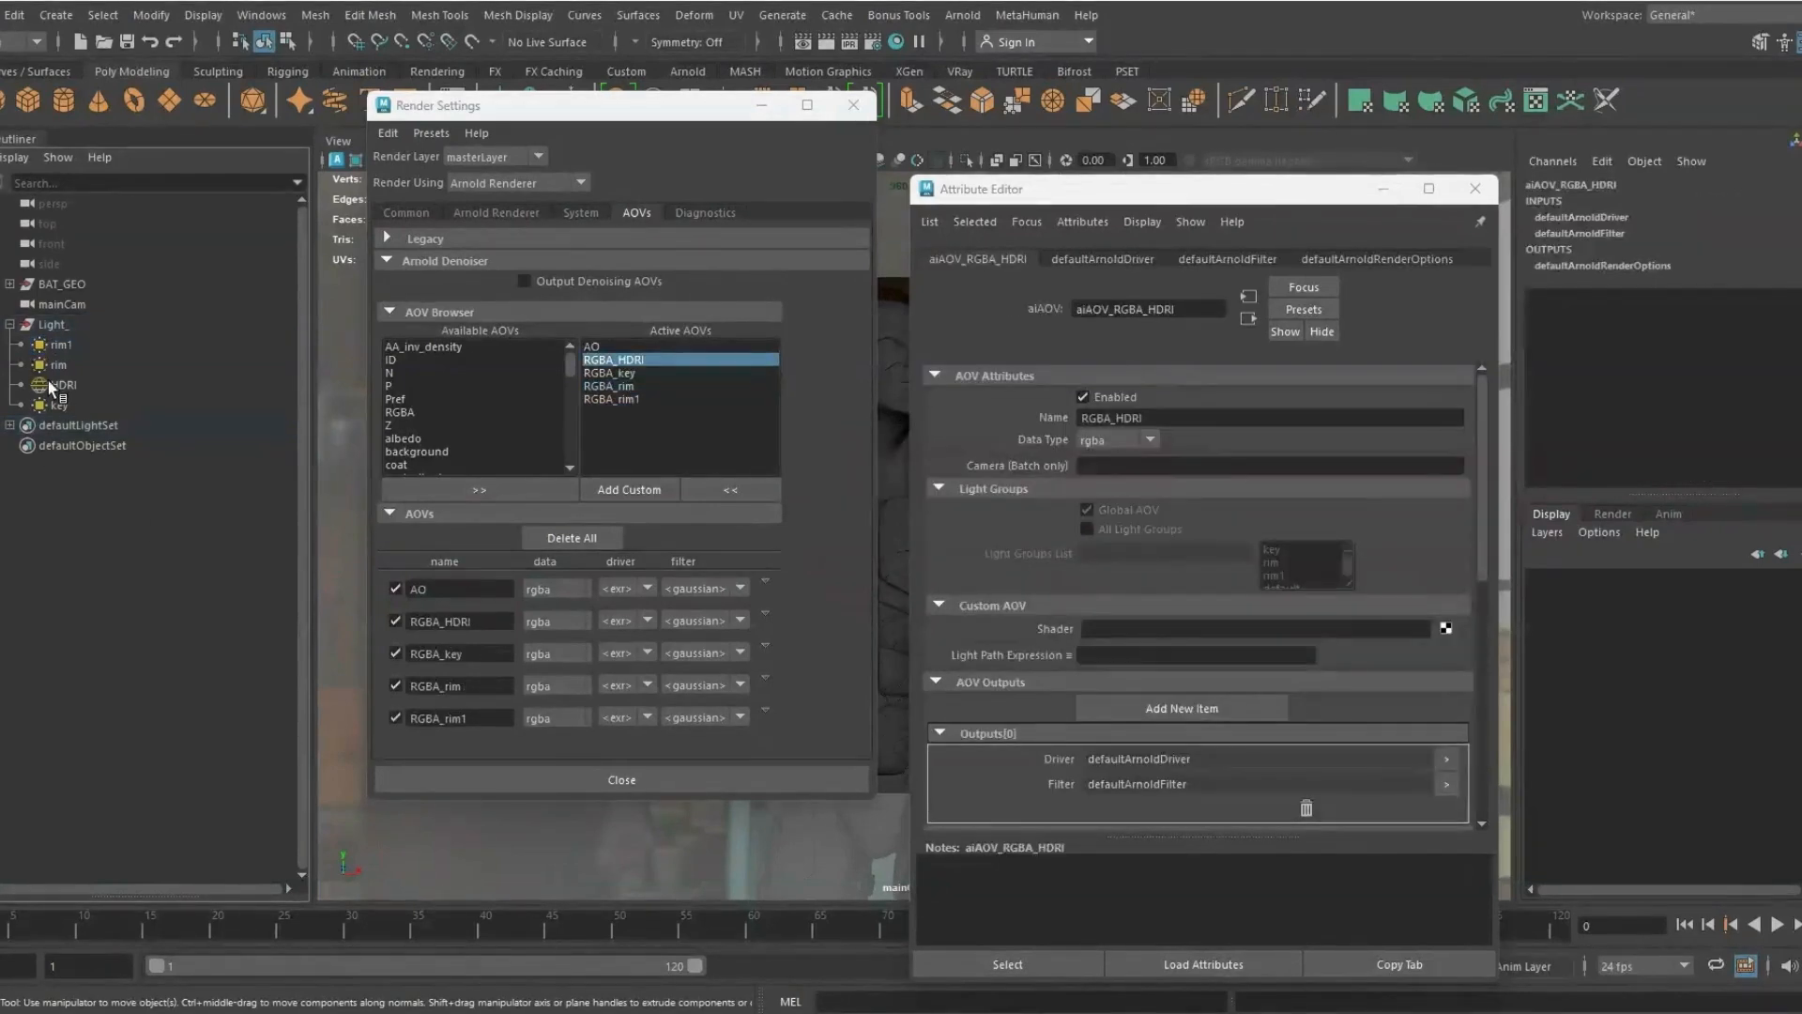
Set the HDRI skydome light's AOV Light Group to HDRI and close the Attribute Editor
left_click(64, 385)
scroll(995, 588, "down", 5)
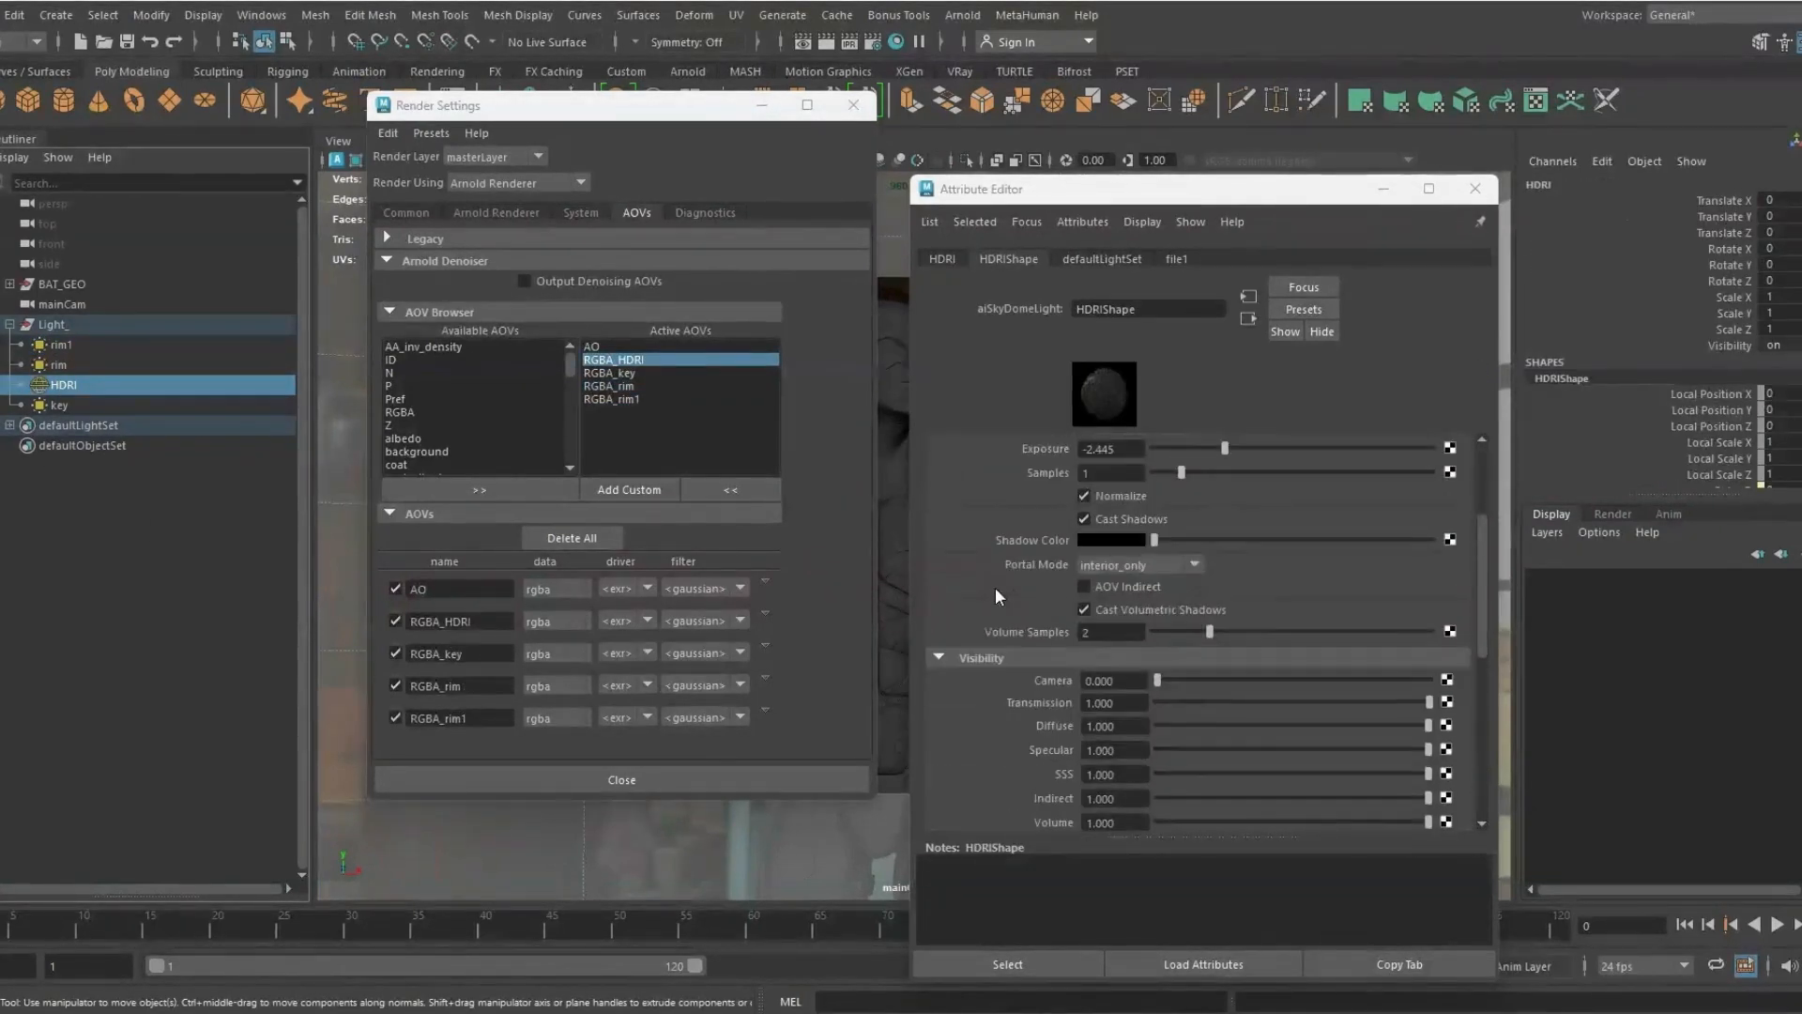
double_click(1122, 753)
type("HDRI")
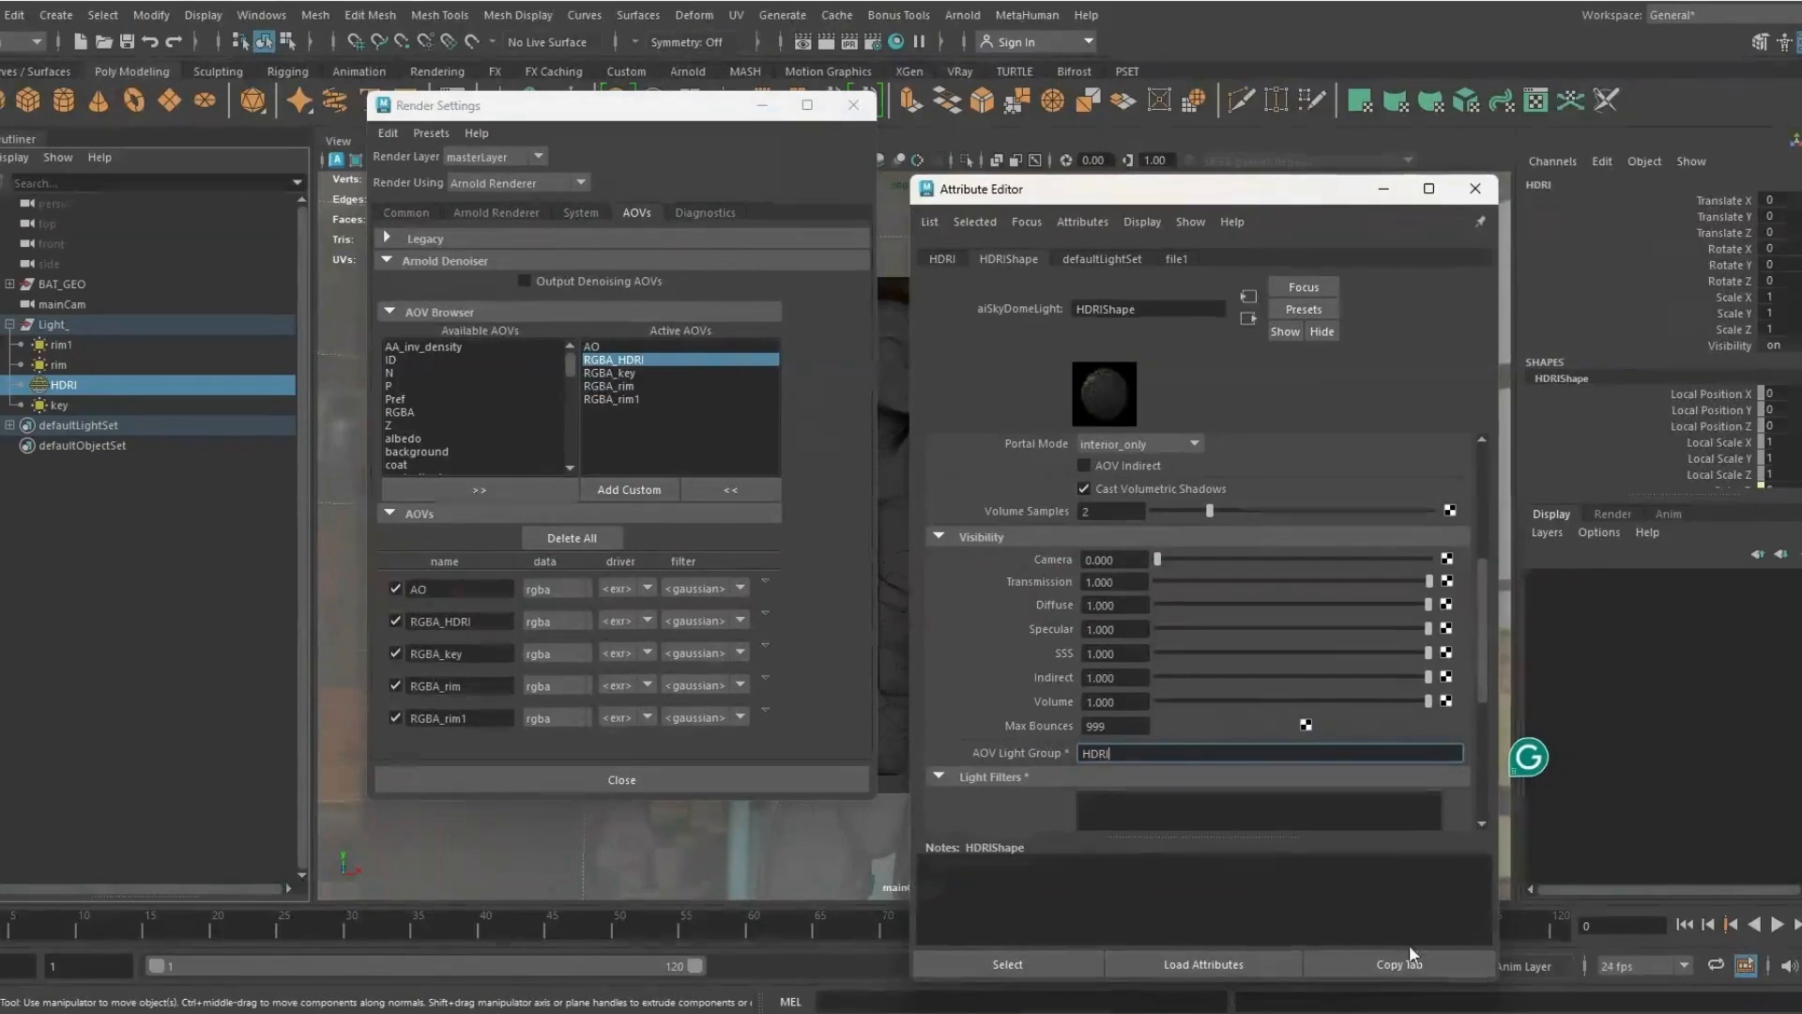
left_click(1475, 188)
Start a new Arnold render of the scene with the render view placed clear of the timeline
left_click_drag(530, 114, 973, 109)
left_click(962, 15)
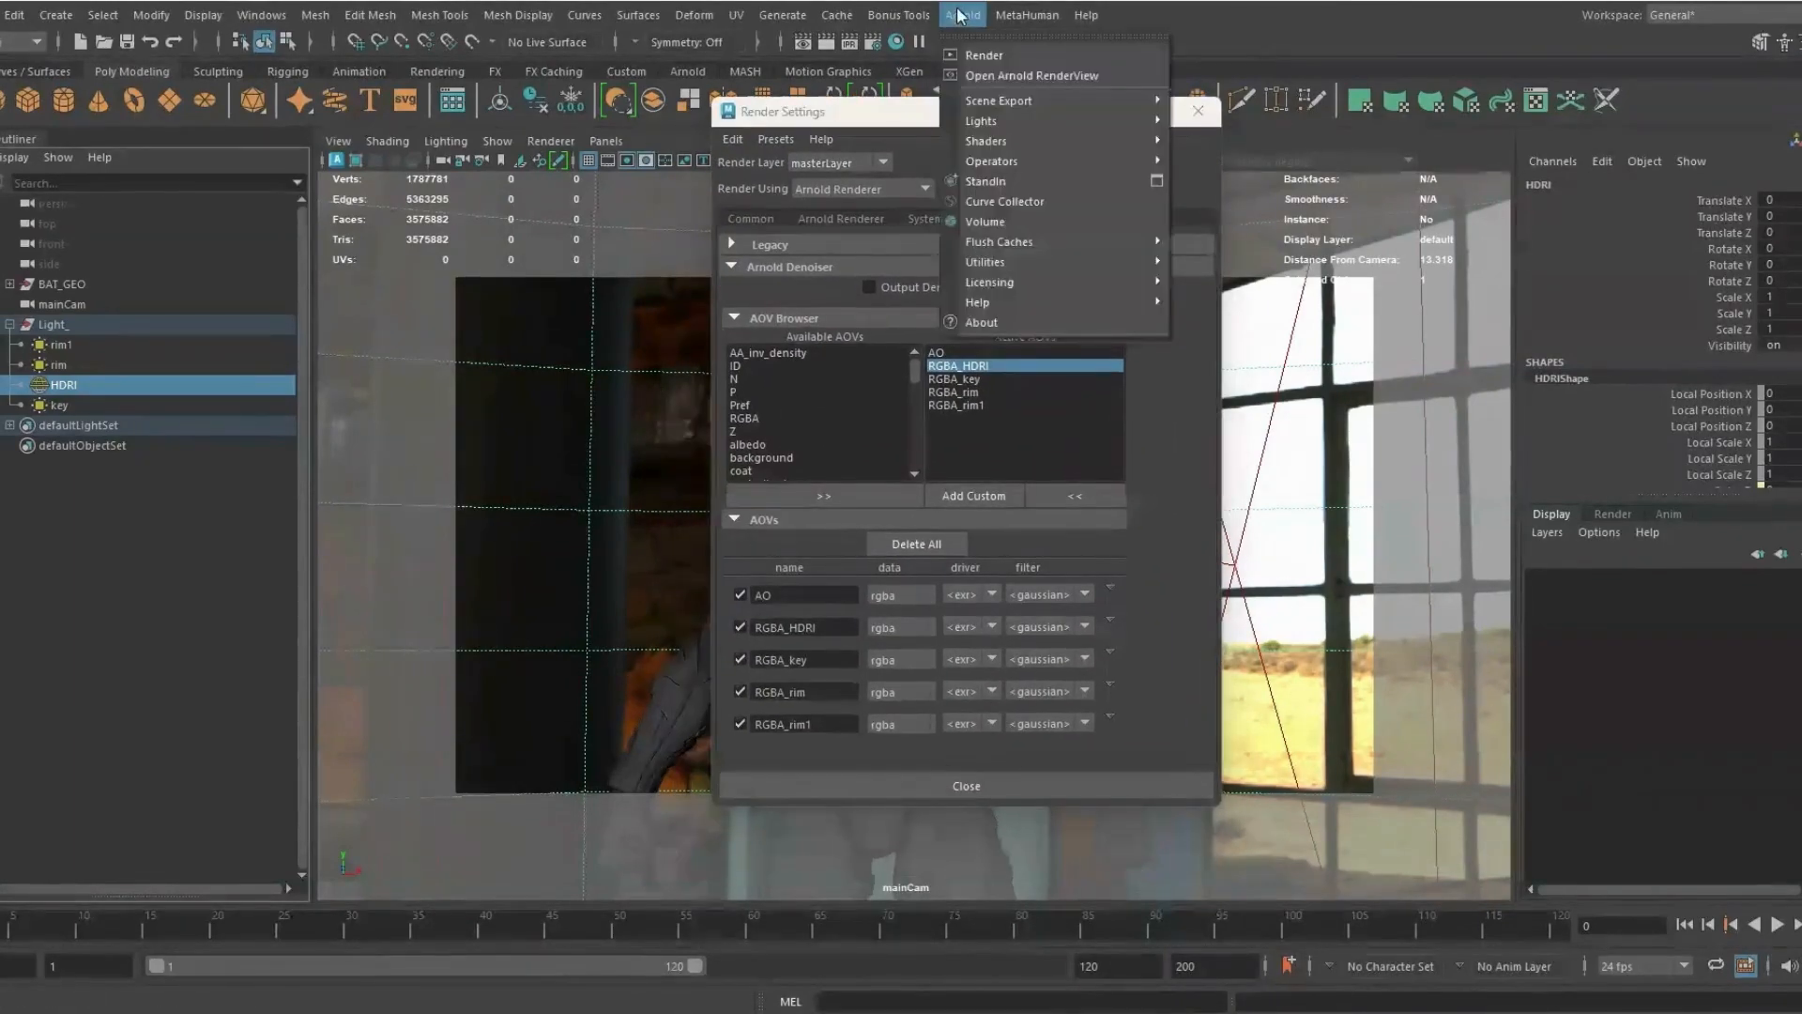
left_click(1001, 60)
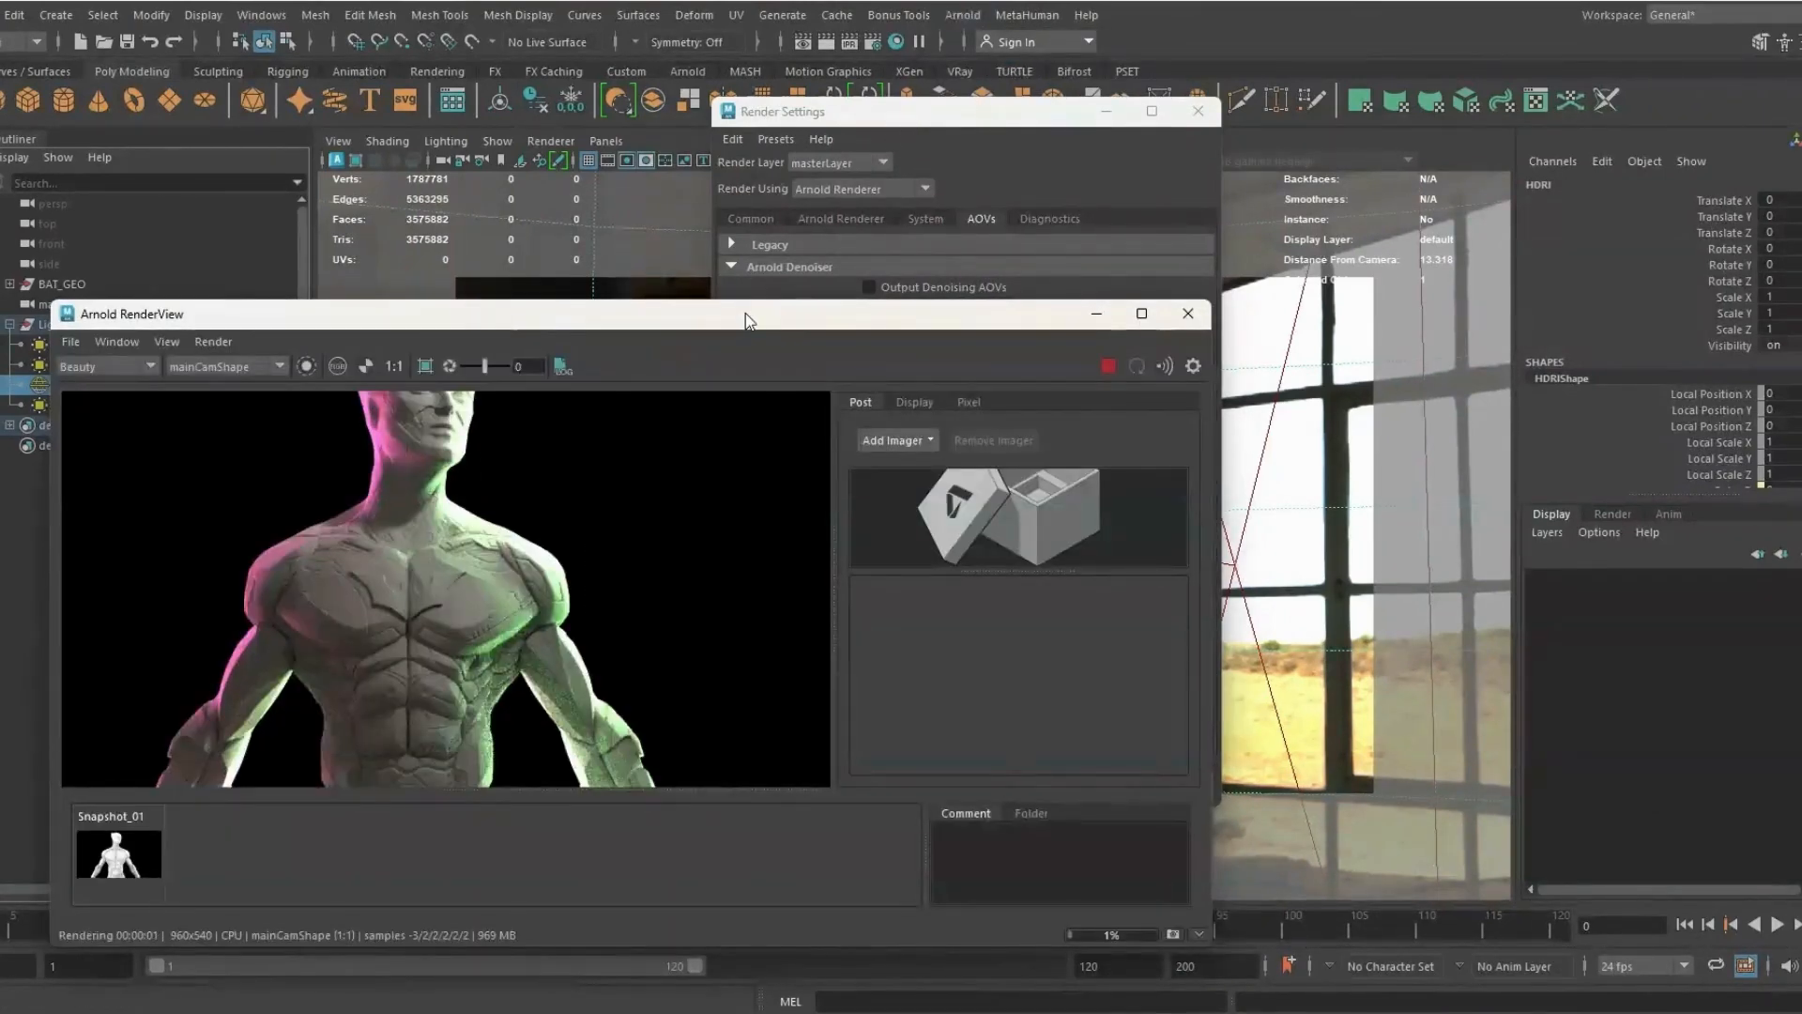
left_click_drag(740, 320, 770, 243)
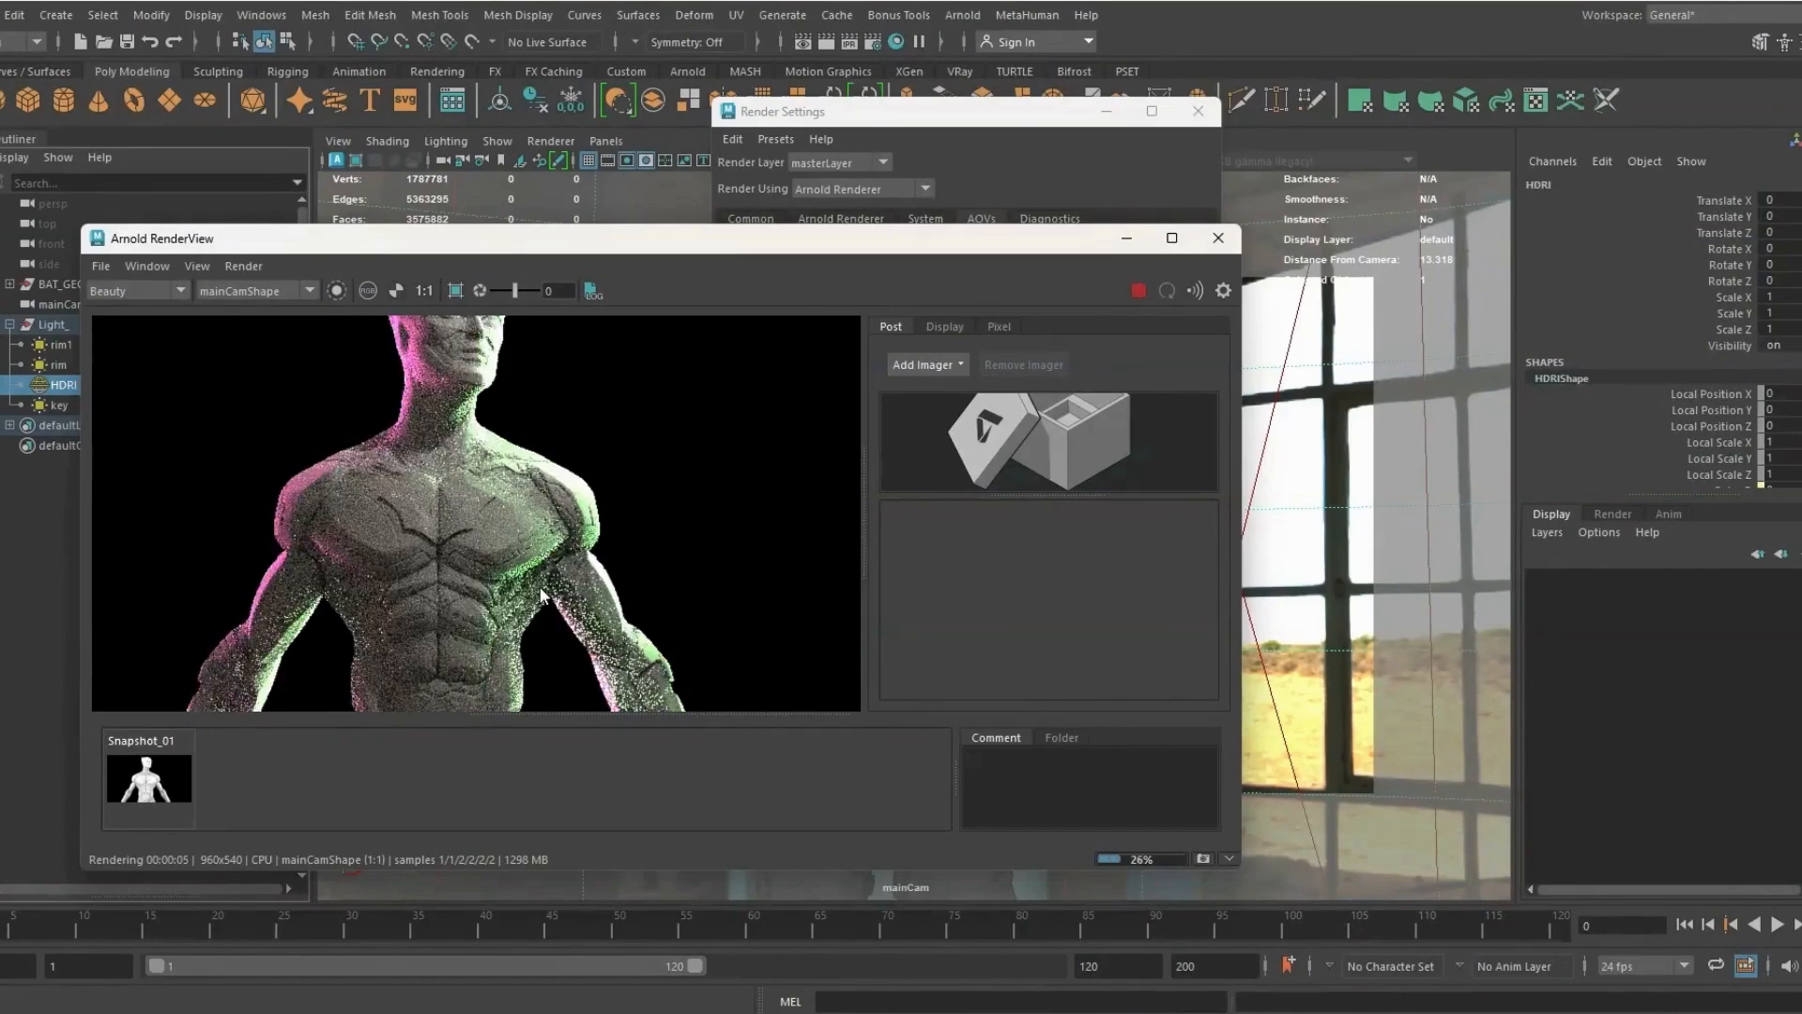
Review the RGBA_key, RGBA_rim, RGBA_rim1, RGBA_HDRI and AO passes, return to Beauty, and close the render view
left_click(146, 291)
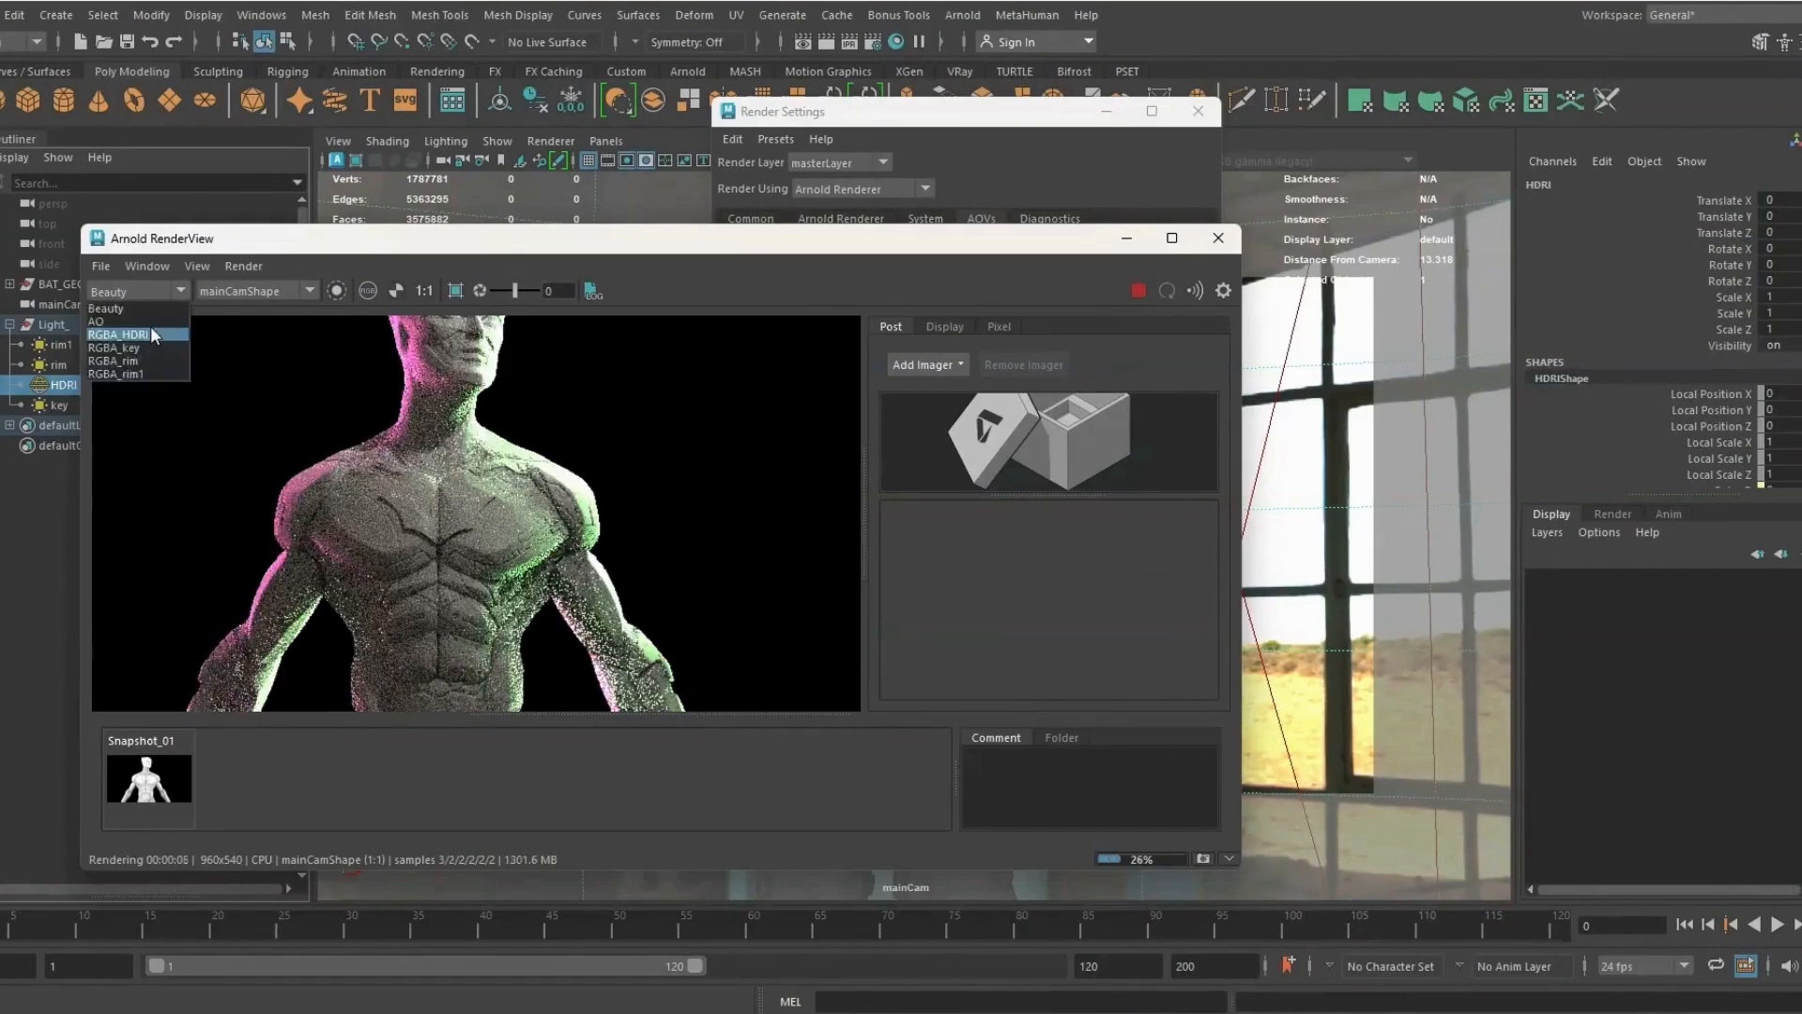
left_click(150, 347)
left_click(146, 291)
left_click(144, 361)
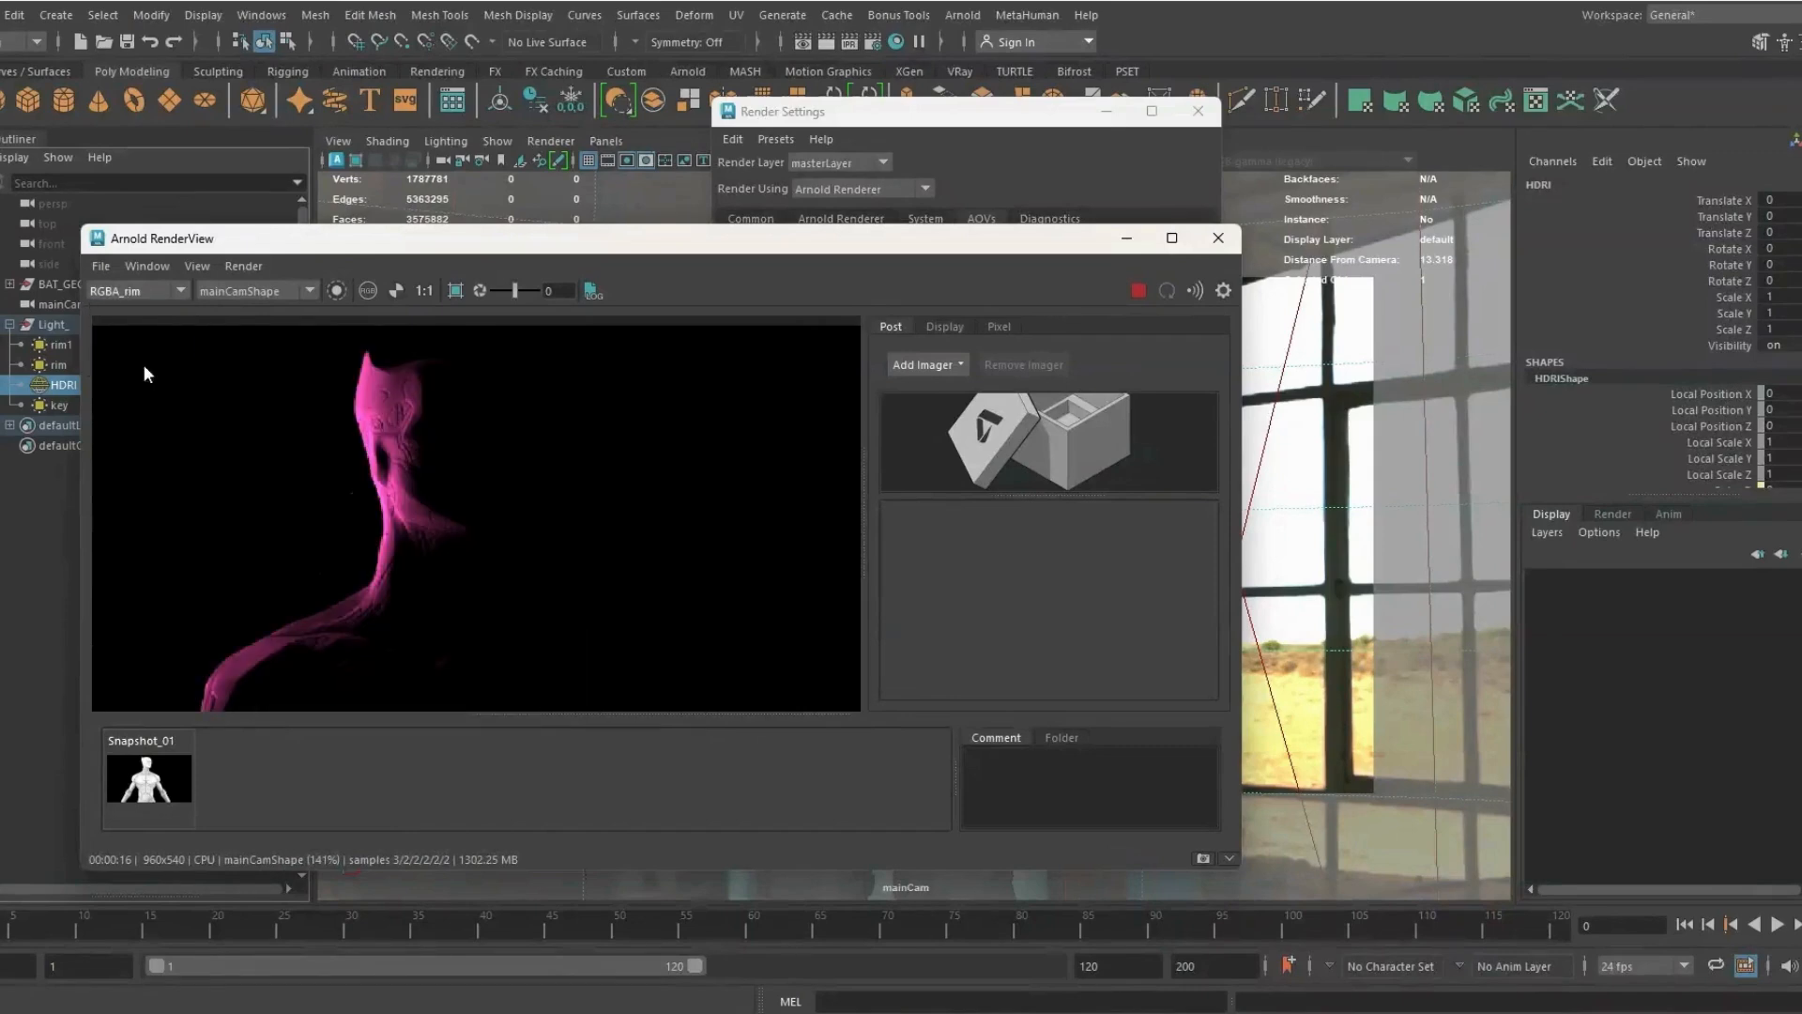
left_click(124, 292)
left_click(129, 374)
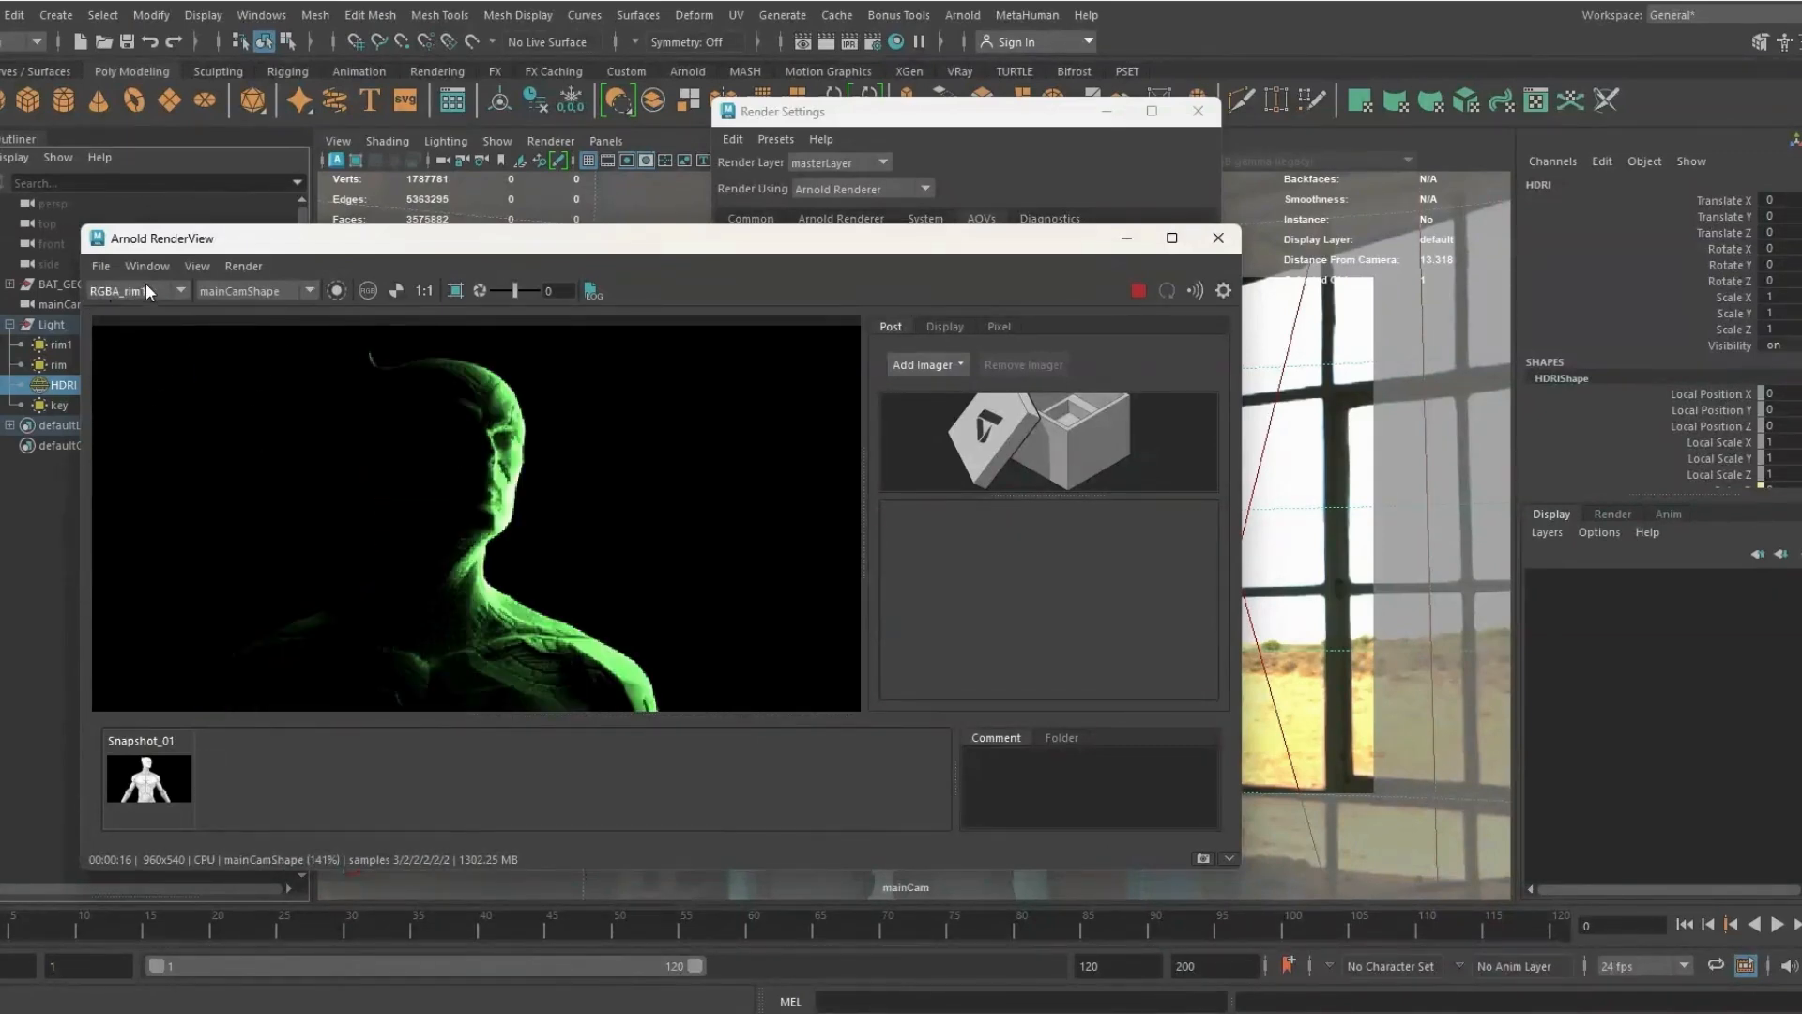
left_click(146, 289)
left_click(114, 348)
left_click(135, 292)
left_click(138, 333)
left_click(137, 290)
left_click(132, 321)
left_click(126, 290)
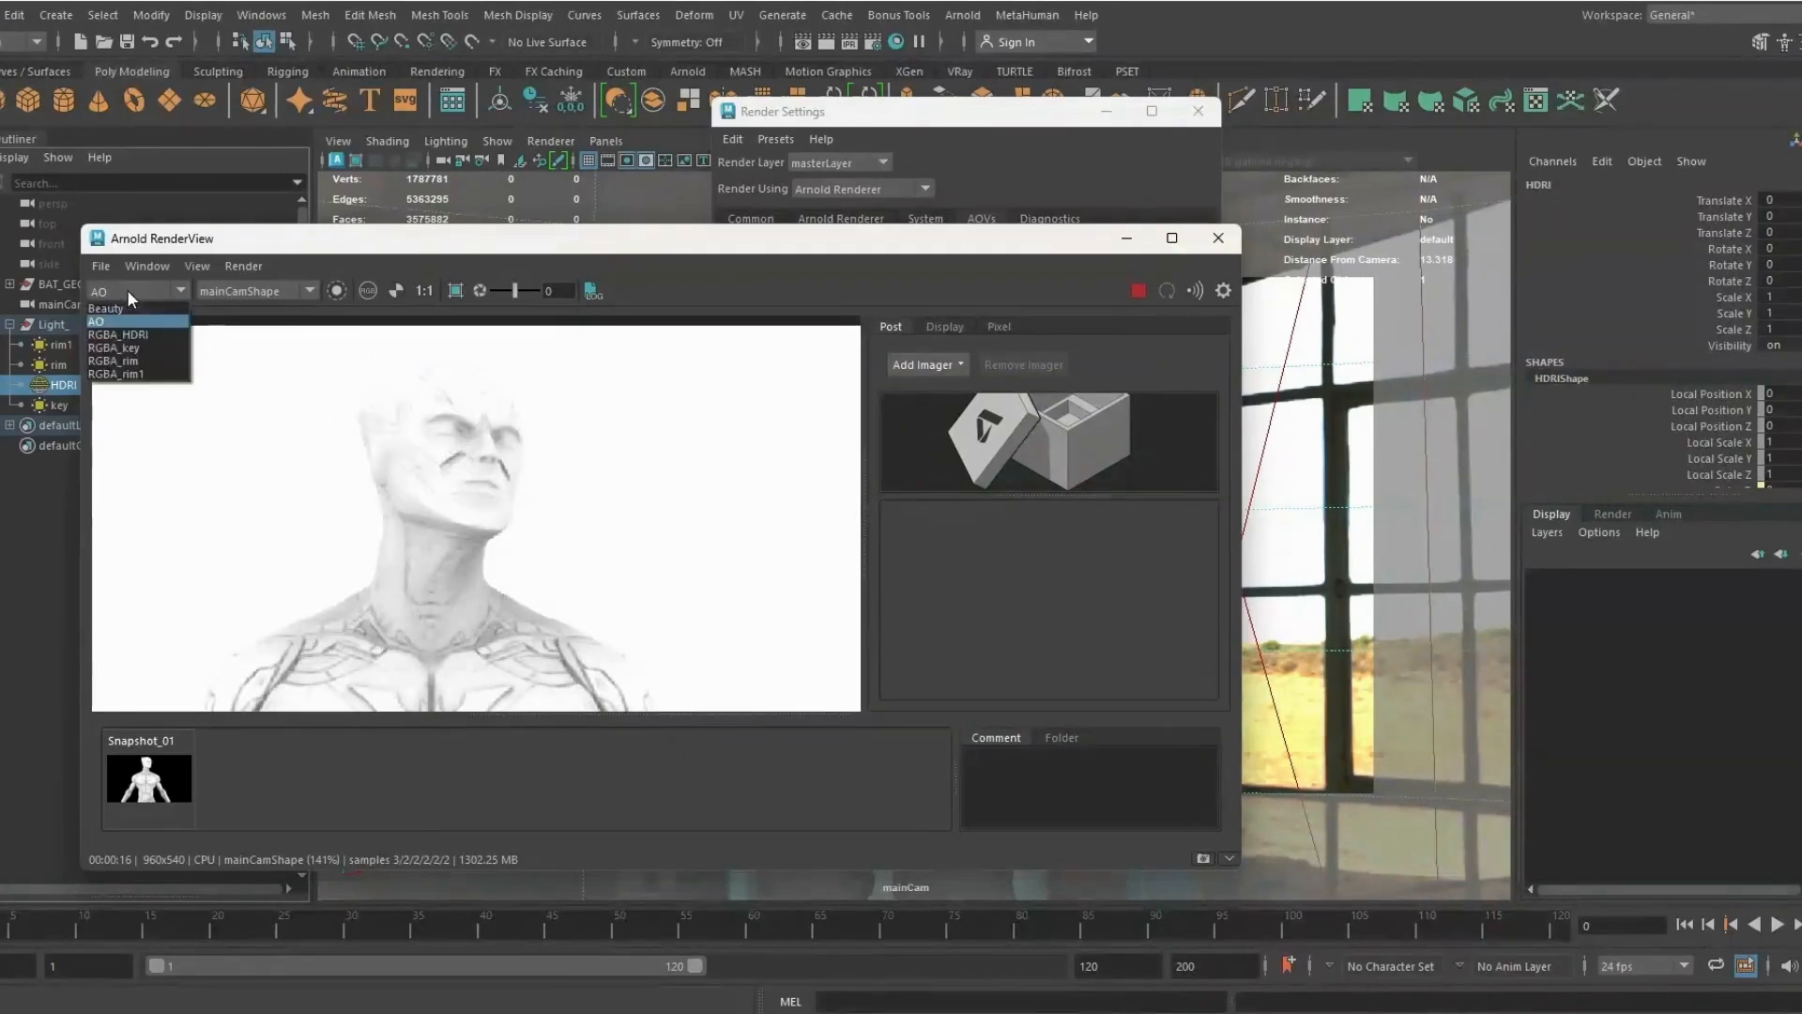
left_click(129, 308)
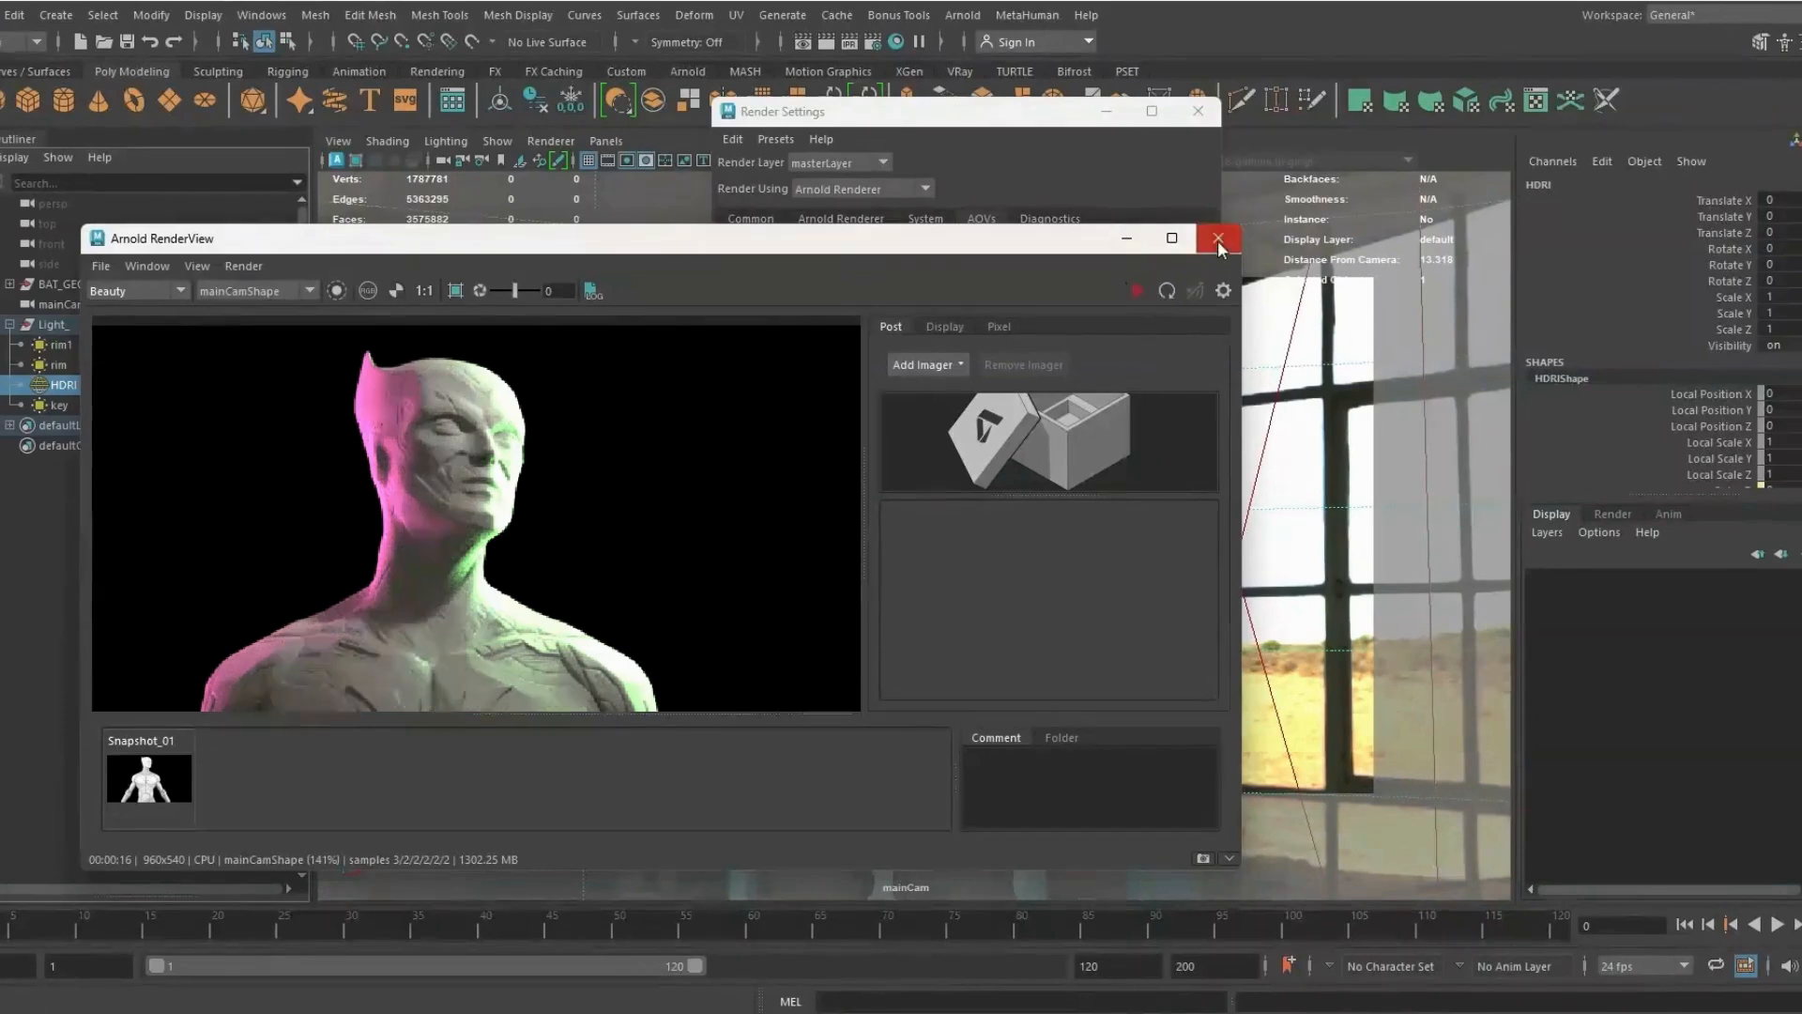
left_click(1218, 237)
scroll(838, 436, "down", 3)
left_click(752, 431)
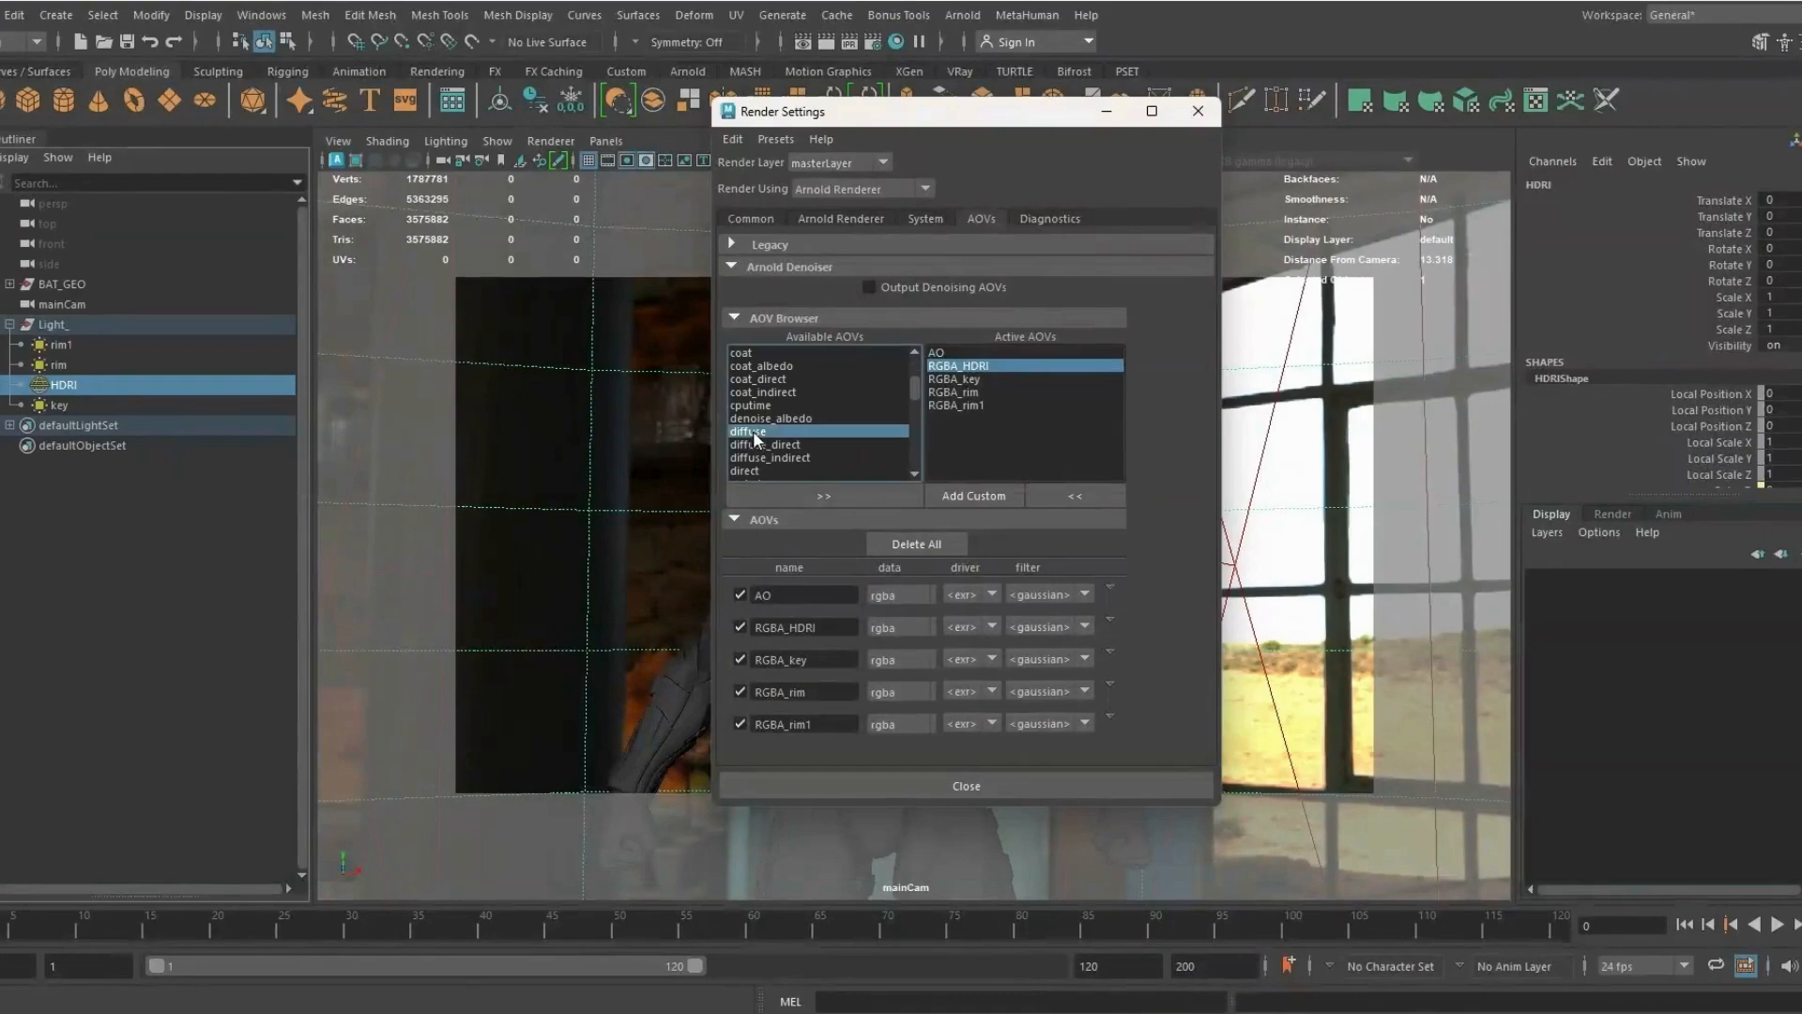
left_click(815, 493)
scroll(830, 426, "down", 3)
scroll(830, 427, "down", 1)
left_click(1070, 496)
Add the available diffuse AOV to the active Arnold AOVs
scroll(781, 443, "down", 4)
scroll(821, 432, "up", 5)
scroll(780, 392, "up", 1)
left_click(753, 392)
left_click(823, 495)
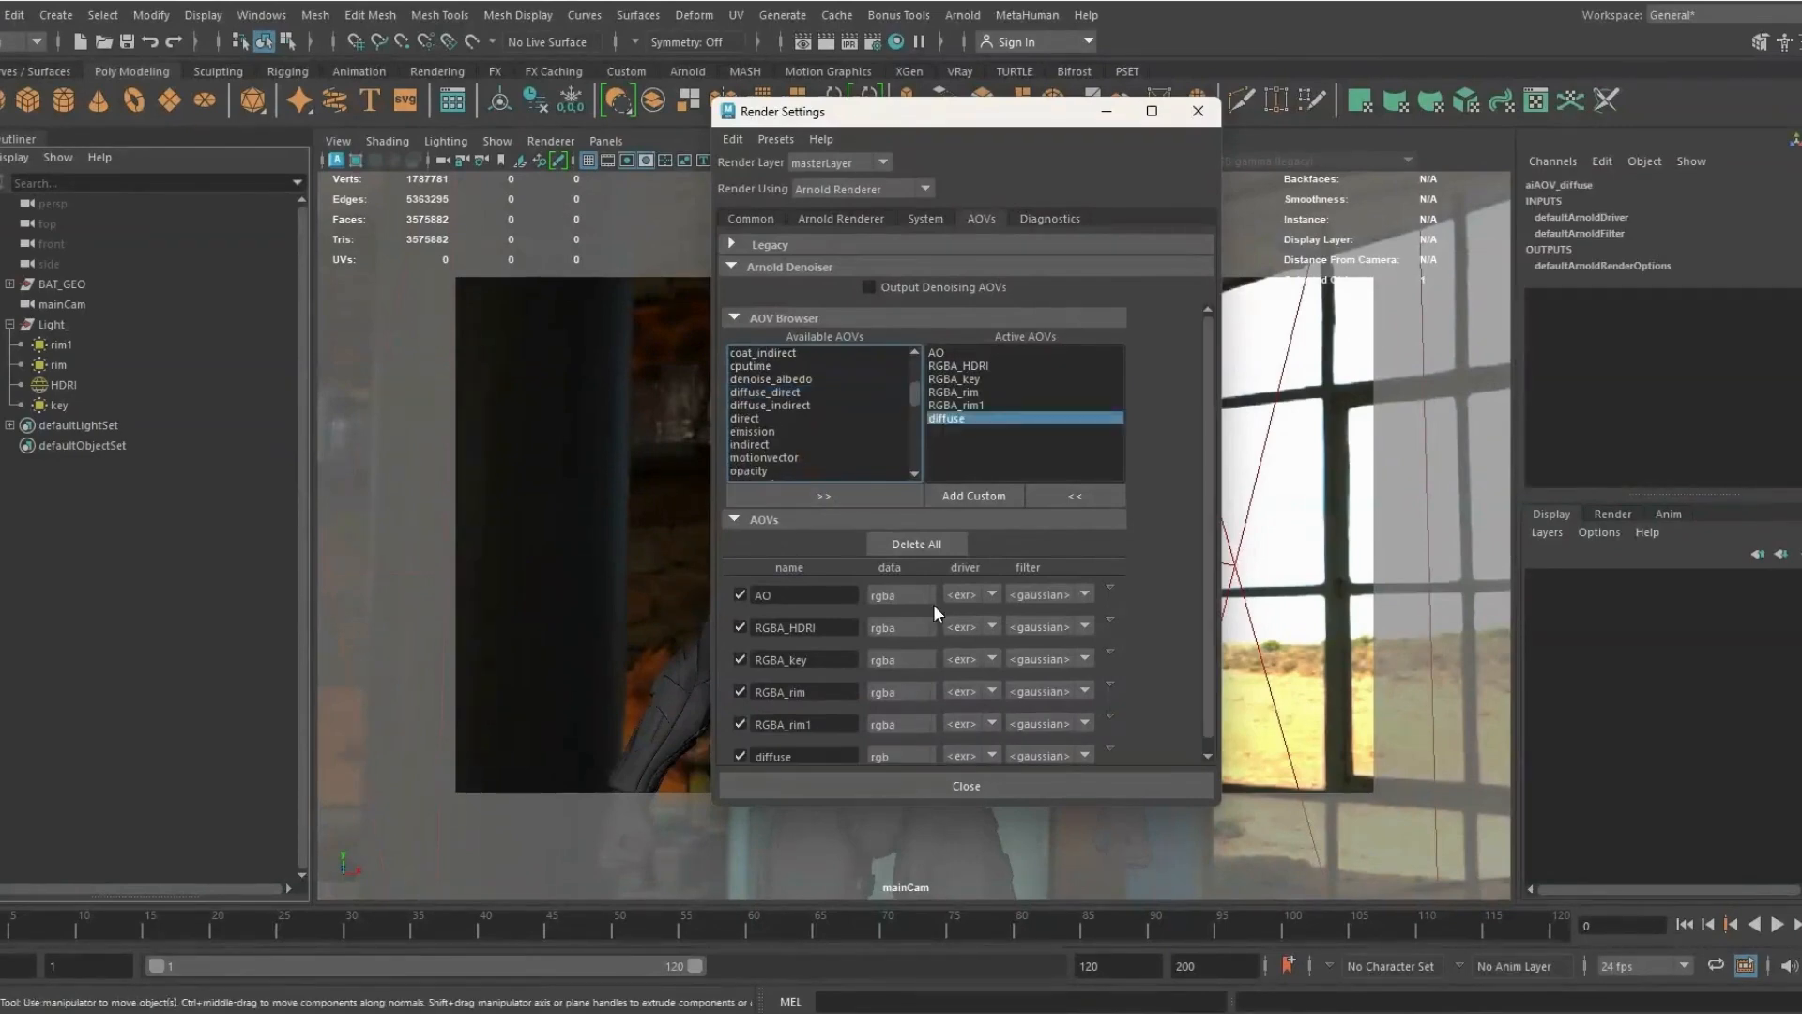
Add the available specular AOV to the active AOVs and close the render settings
scroll(826, 436, "down", 2)
scroll(825, 430, "down", 1)
left_click(757, 443)
left_click(982, 497)
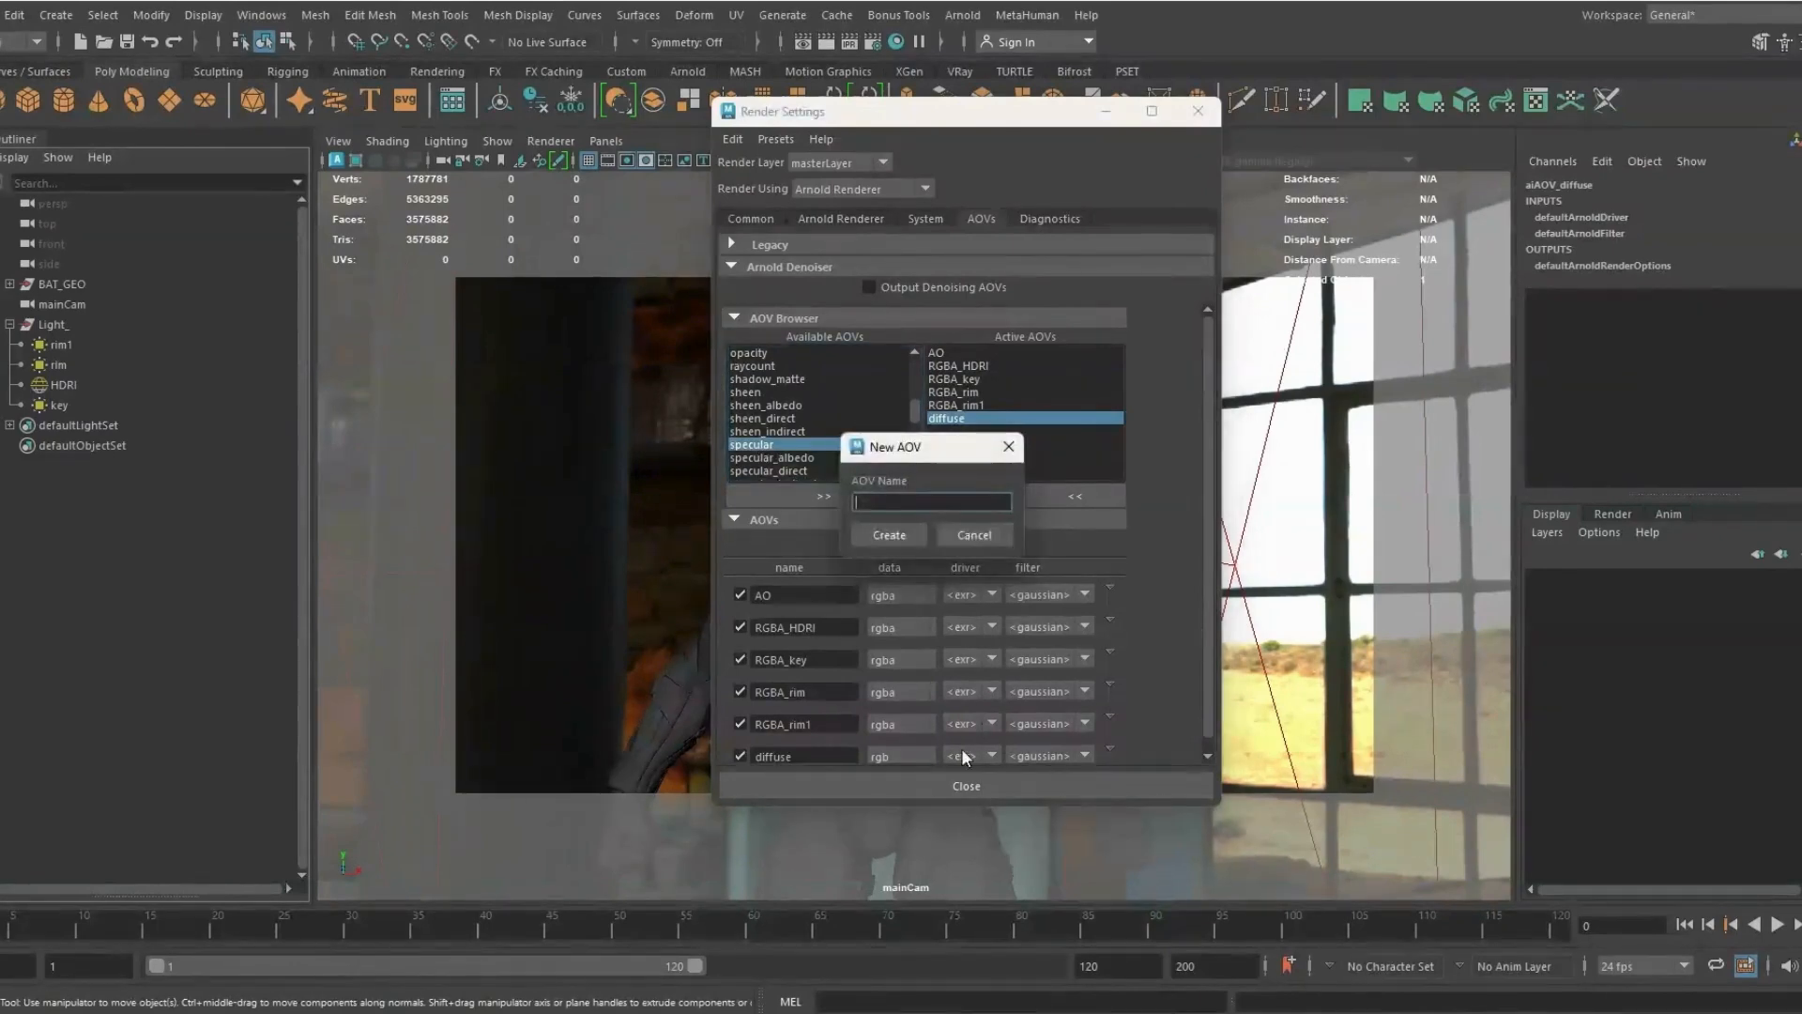
left_click(976, 531)
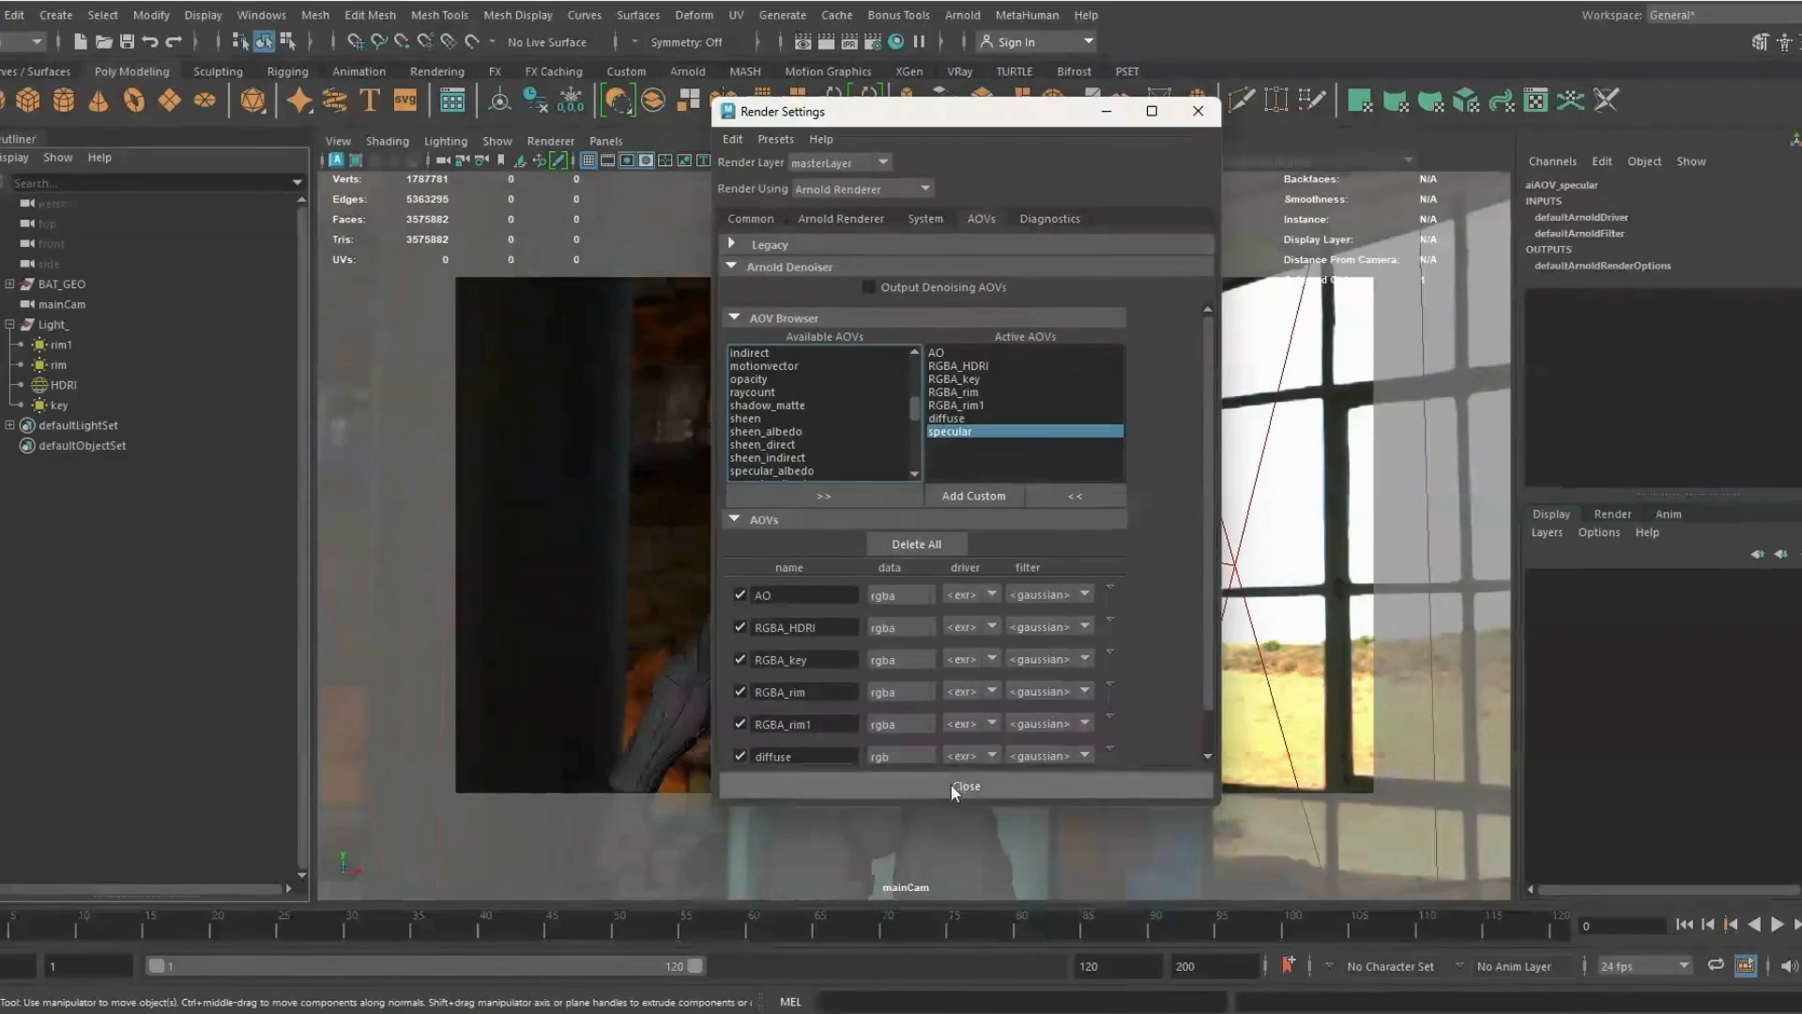
left_click(950, 783)
Render the scene with Arnold and display the diffuse AOV in the render view
left_click(962, 15)
left_click(989, 56)
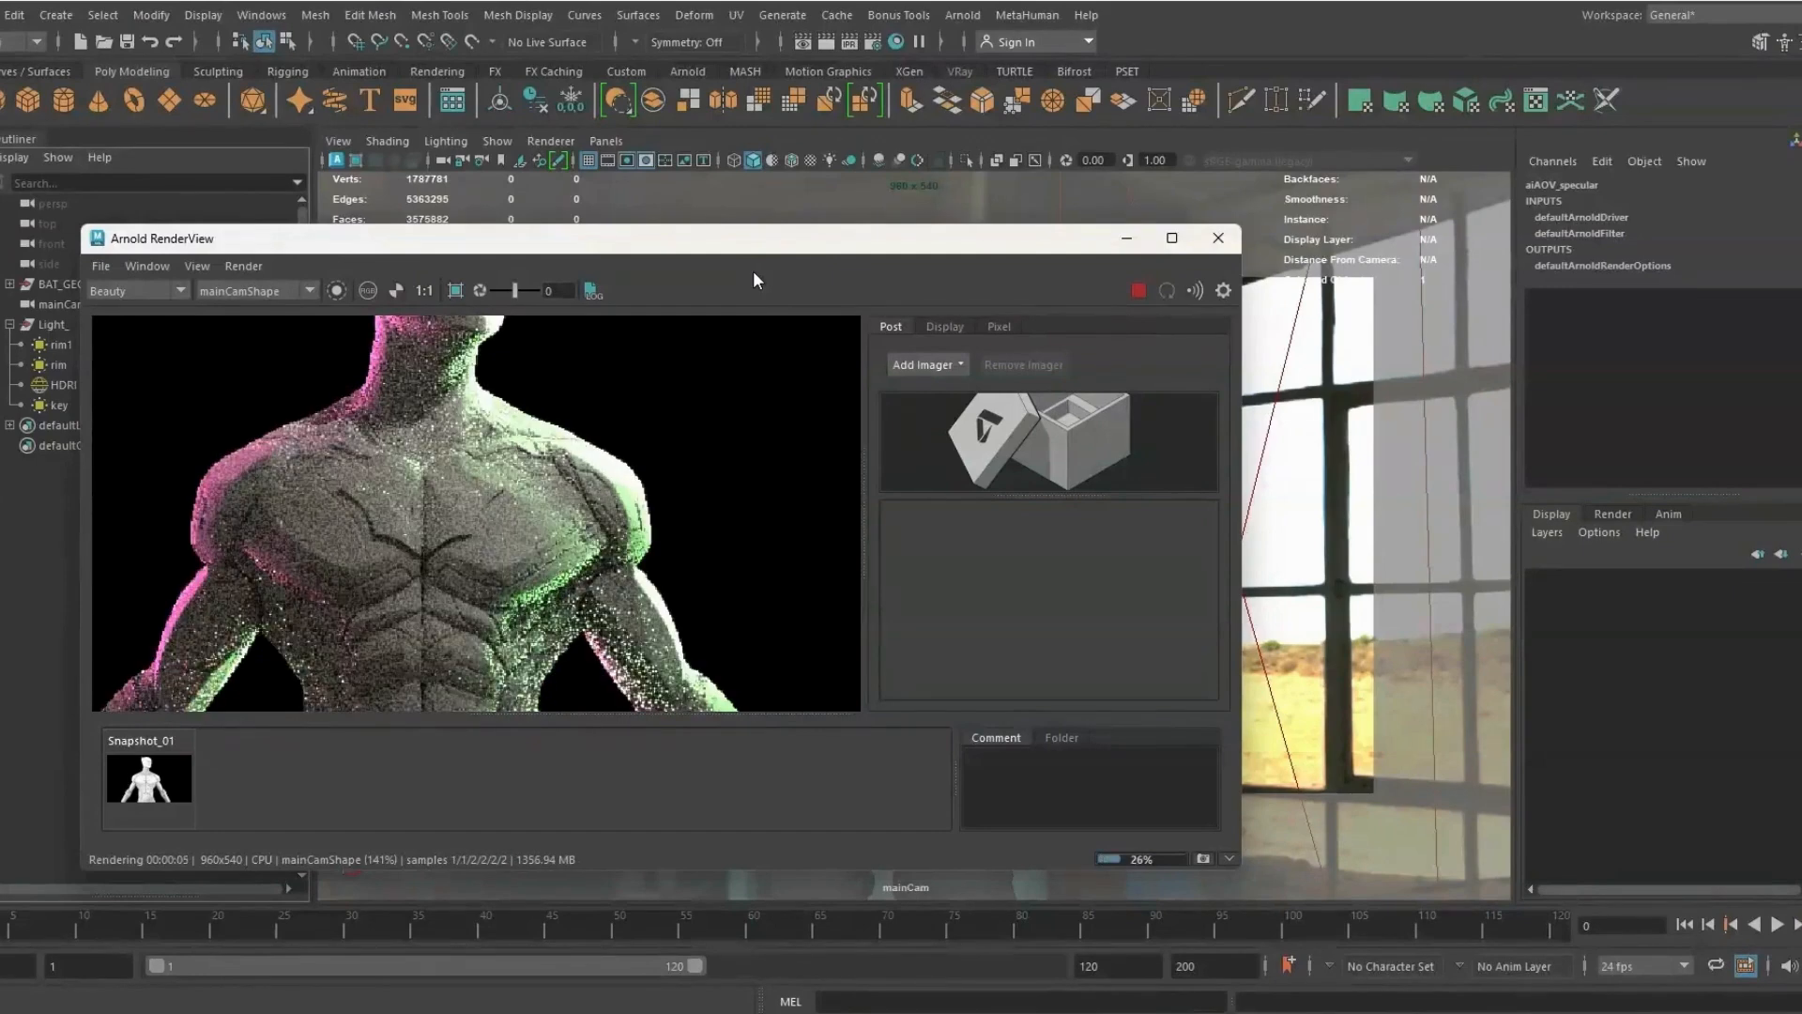
left_click(137, 291)
left_click(248, 460)
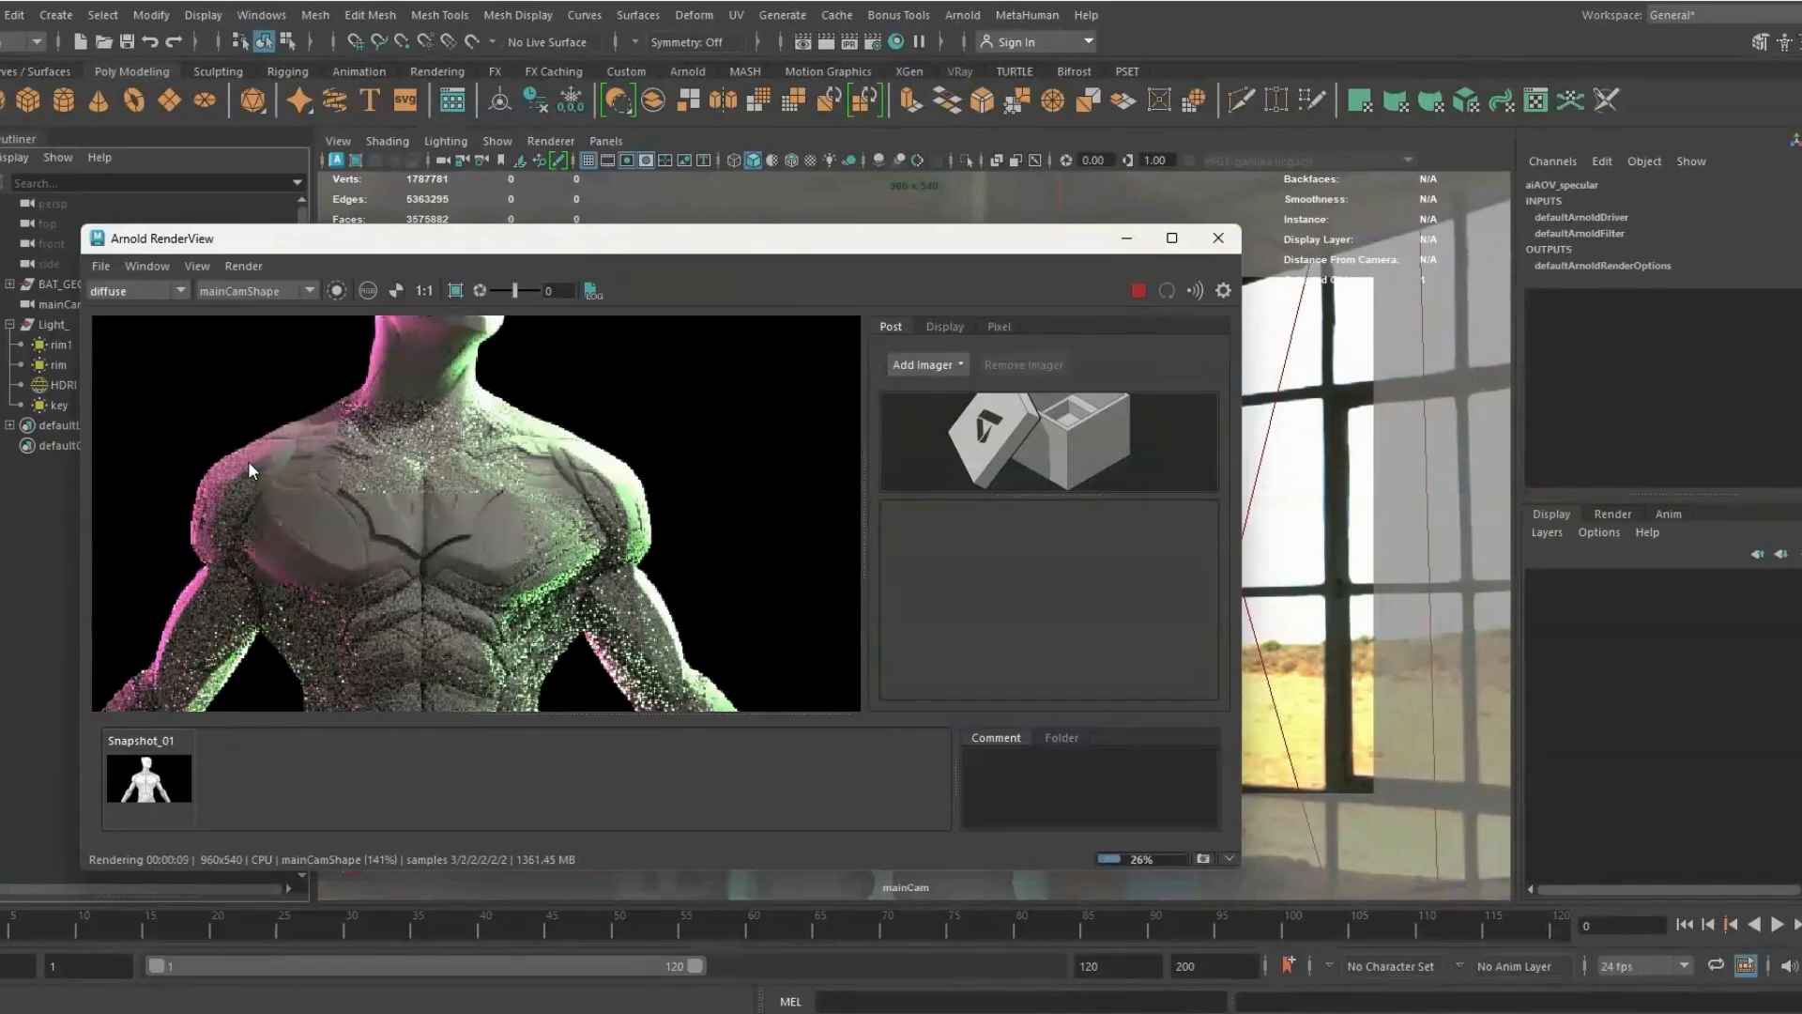
Switch the render view back to Beauty and add the available albedo AOV to the active Arnold AOVs
left_click(136, 291)
left_click(128, 308)
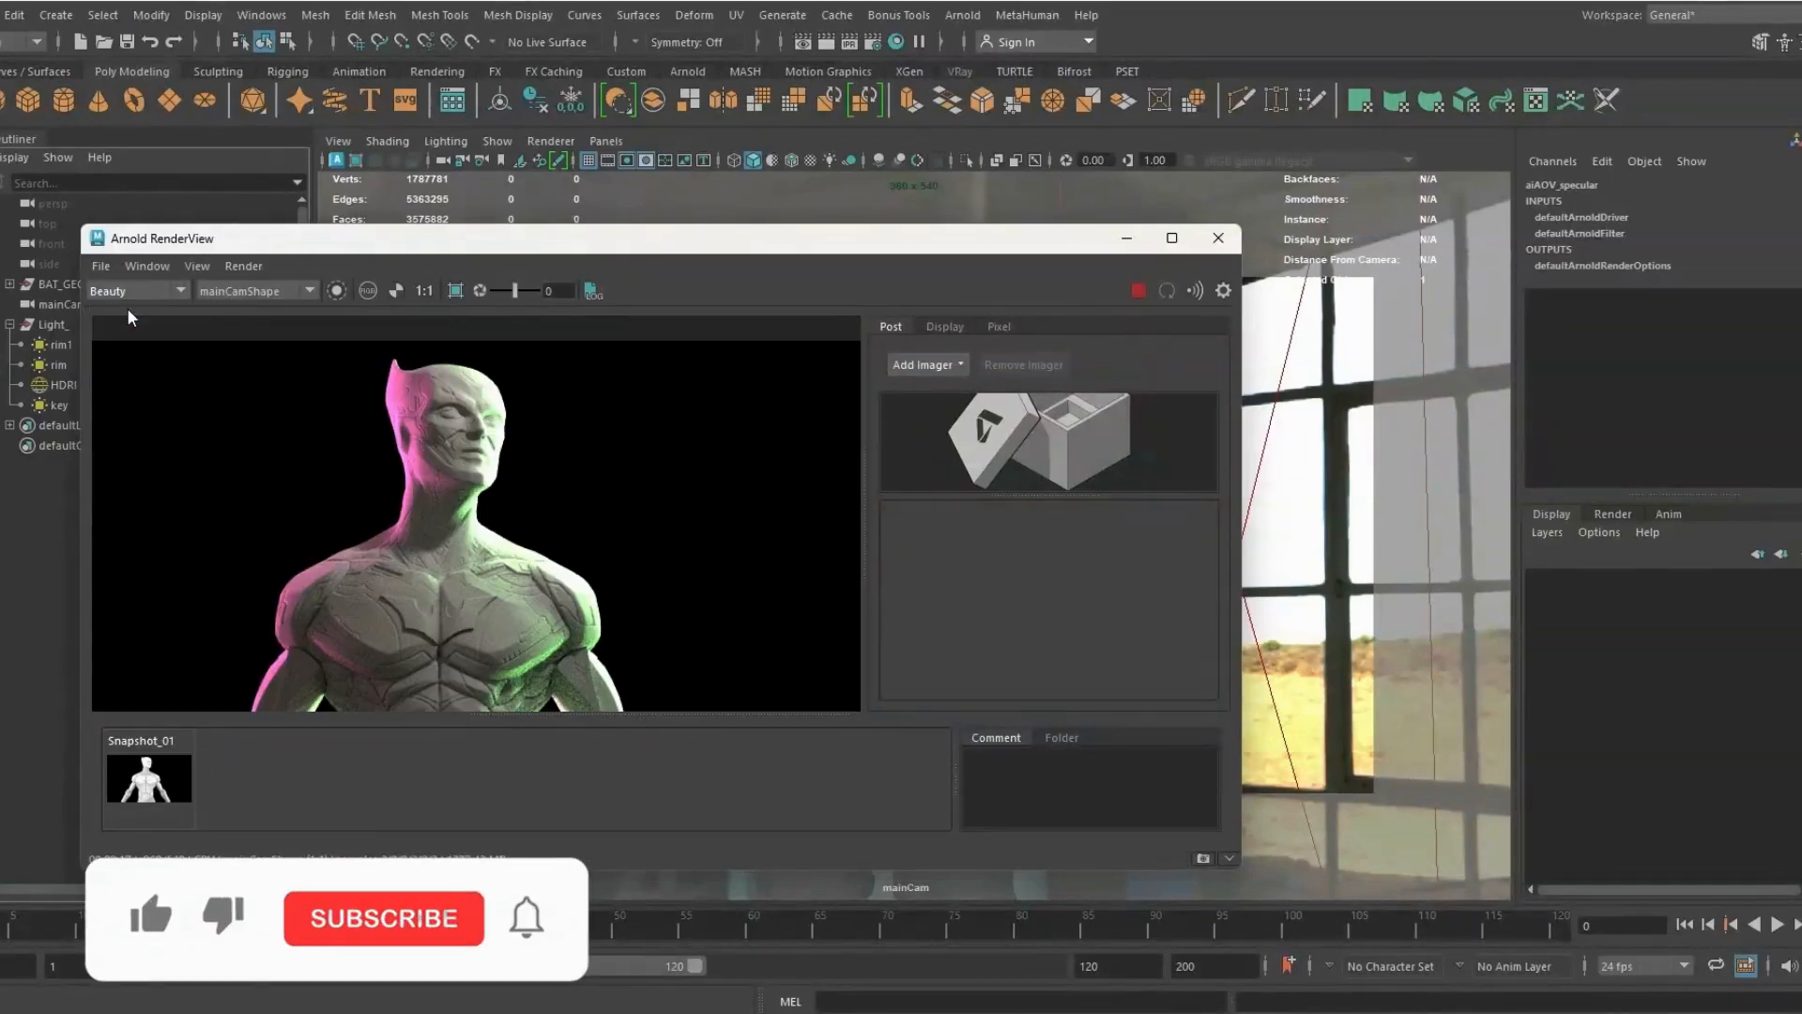
left_click(874, 42)
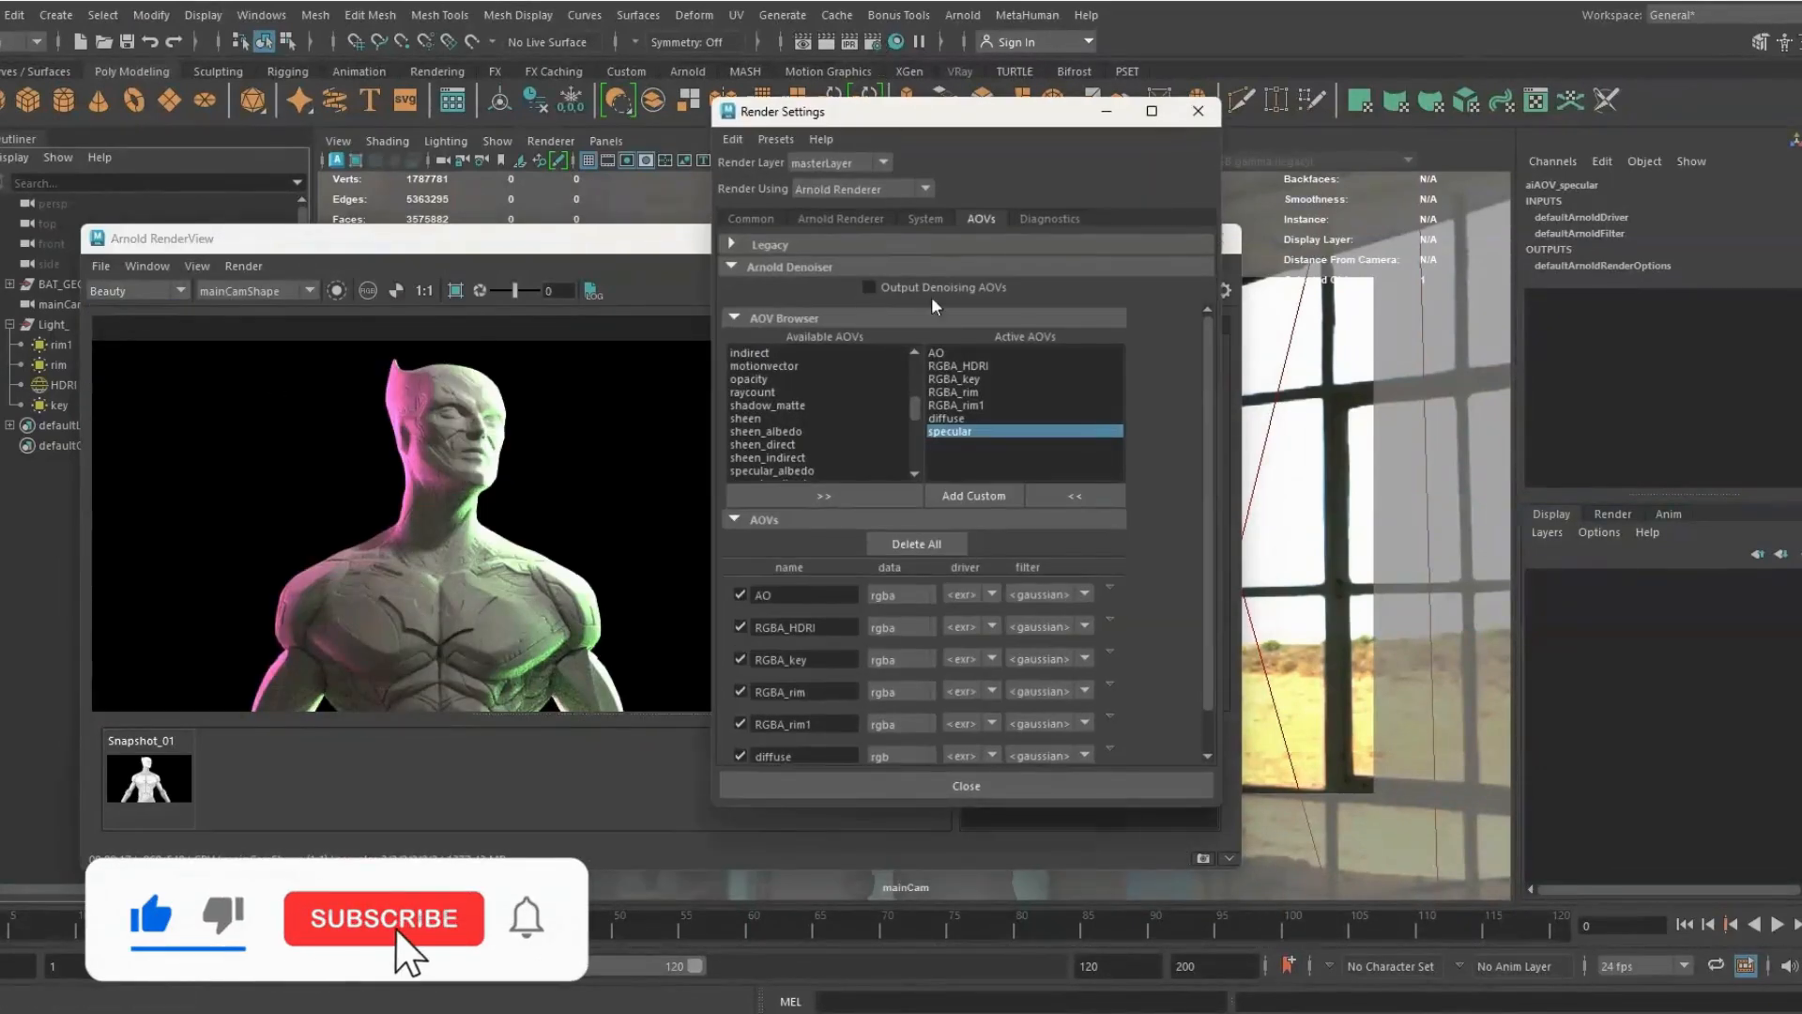
scroll(813, 415, "up", 6)
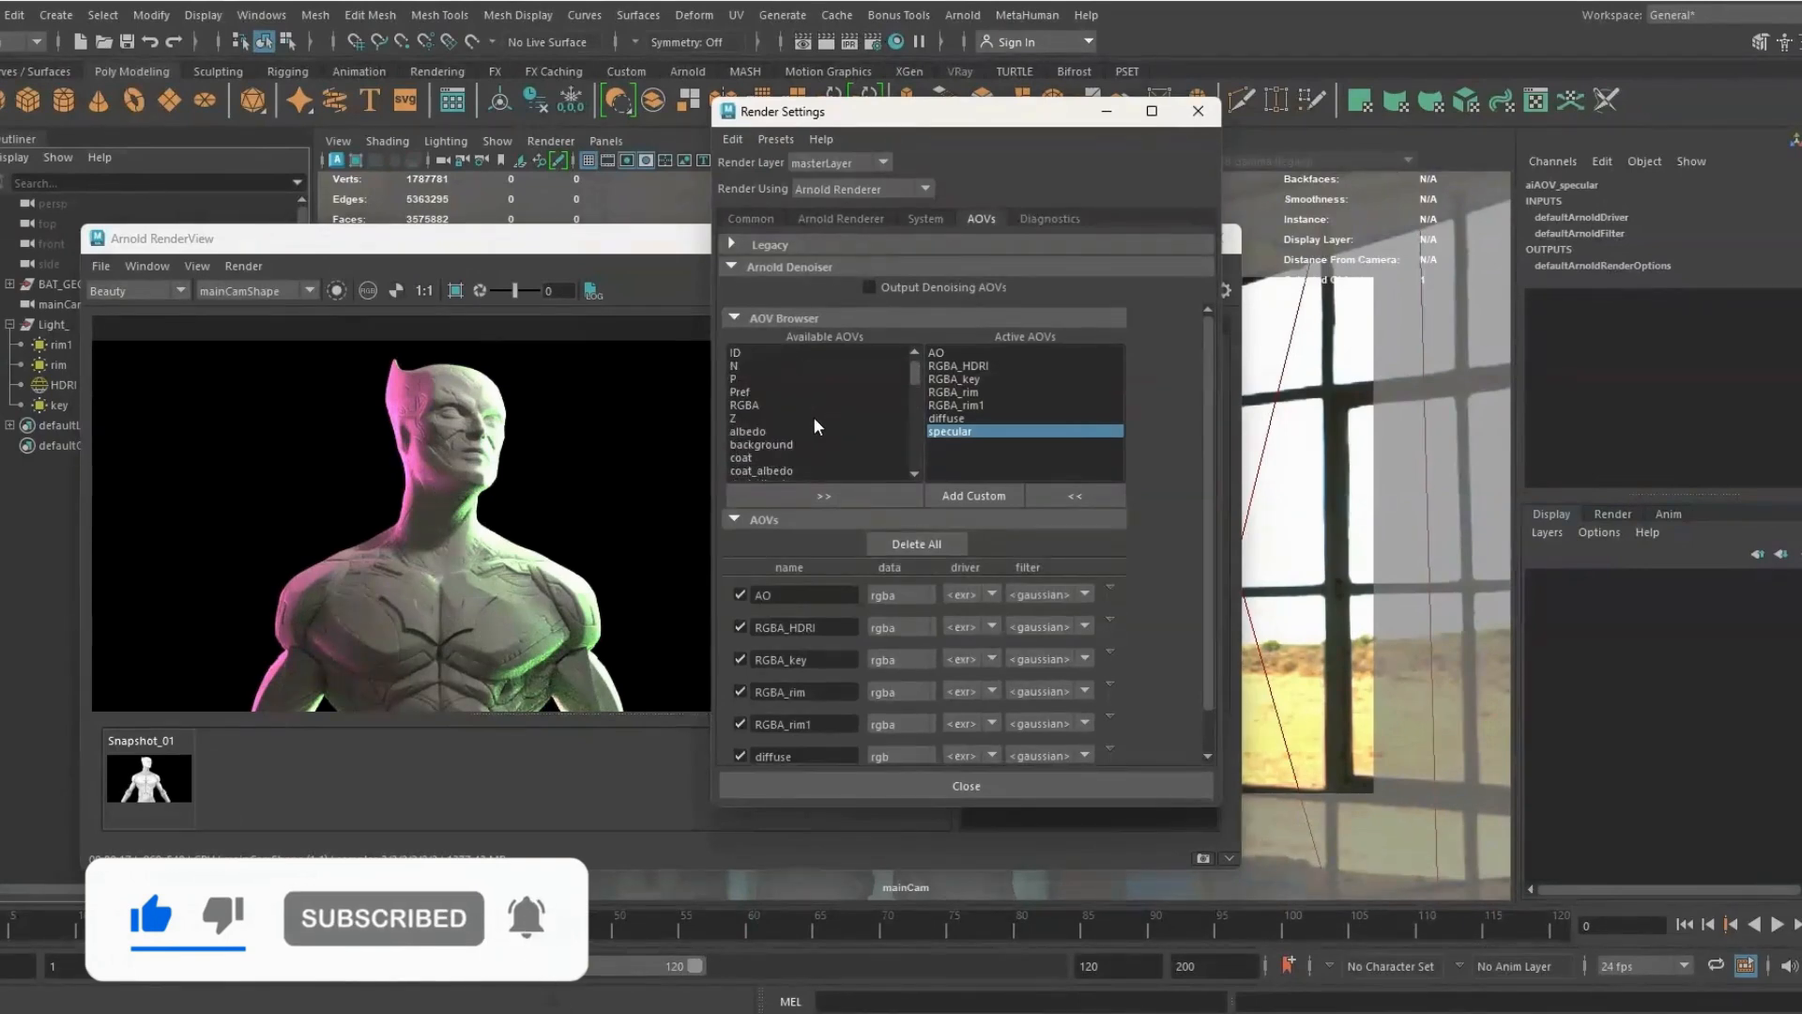
left_click(752, 432)
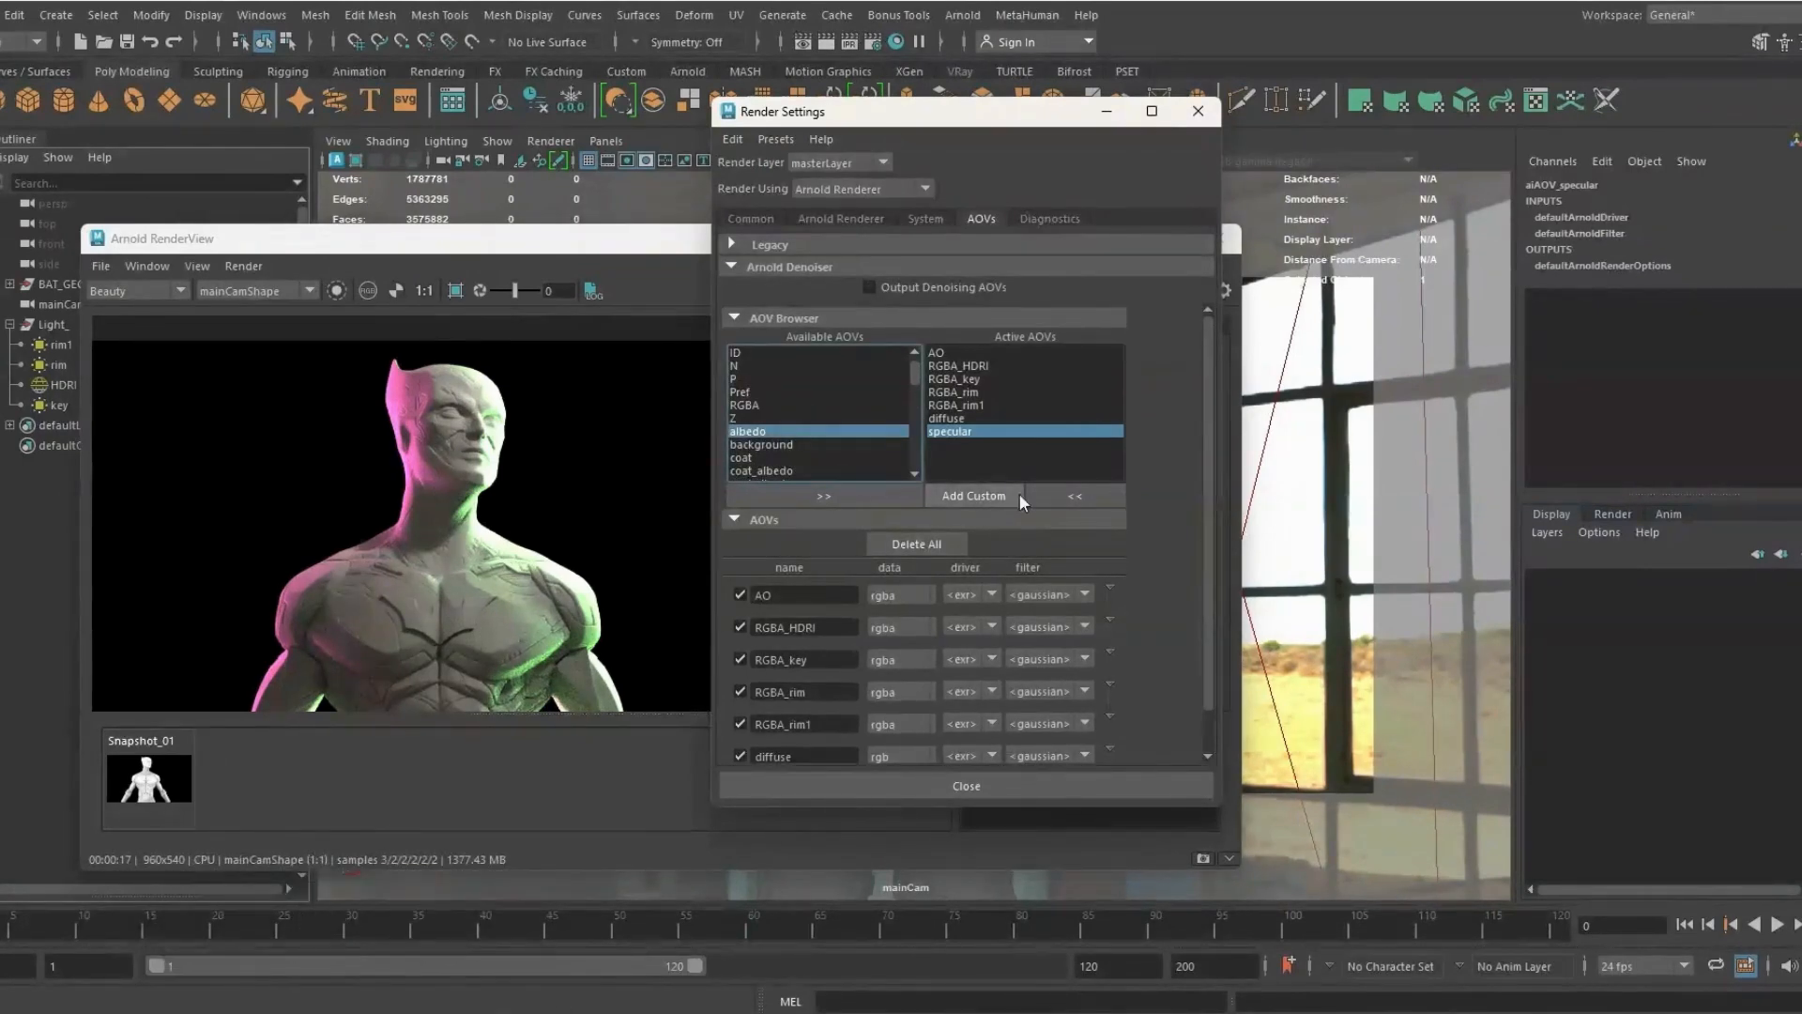
left_click(824, 496)
Re-render the scene, view the albedo and AO passes, return to Beauty, and stop the render session
left_click(340, 250)
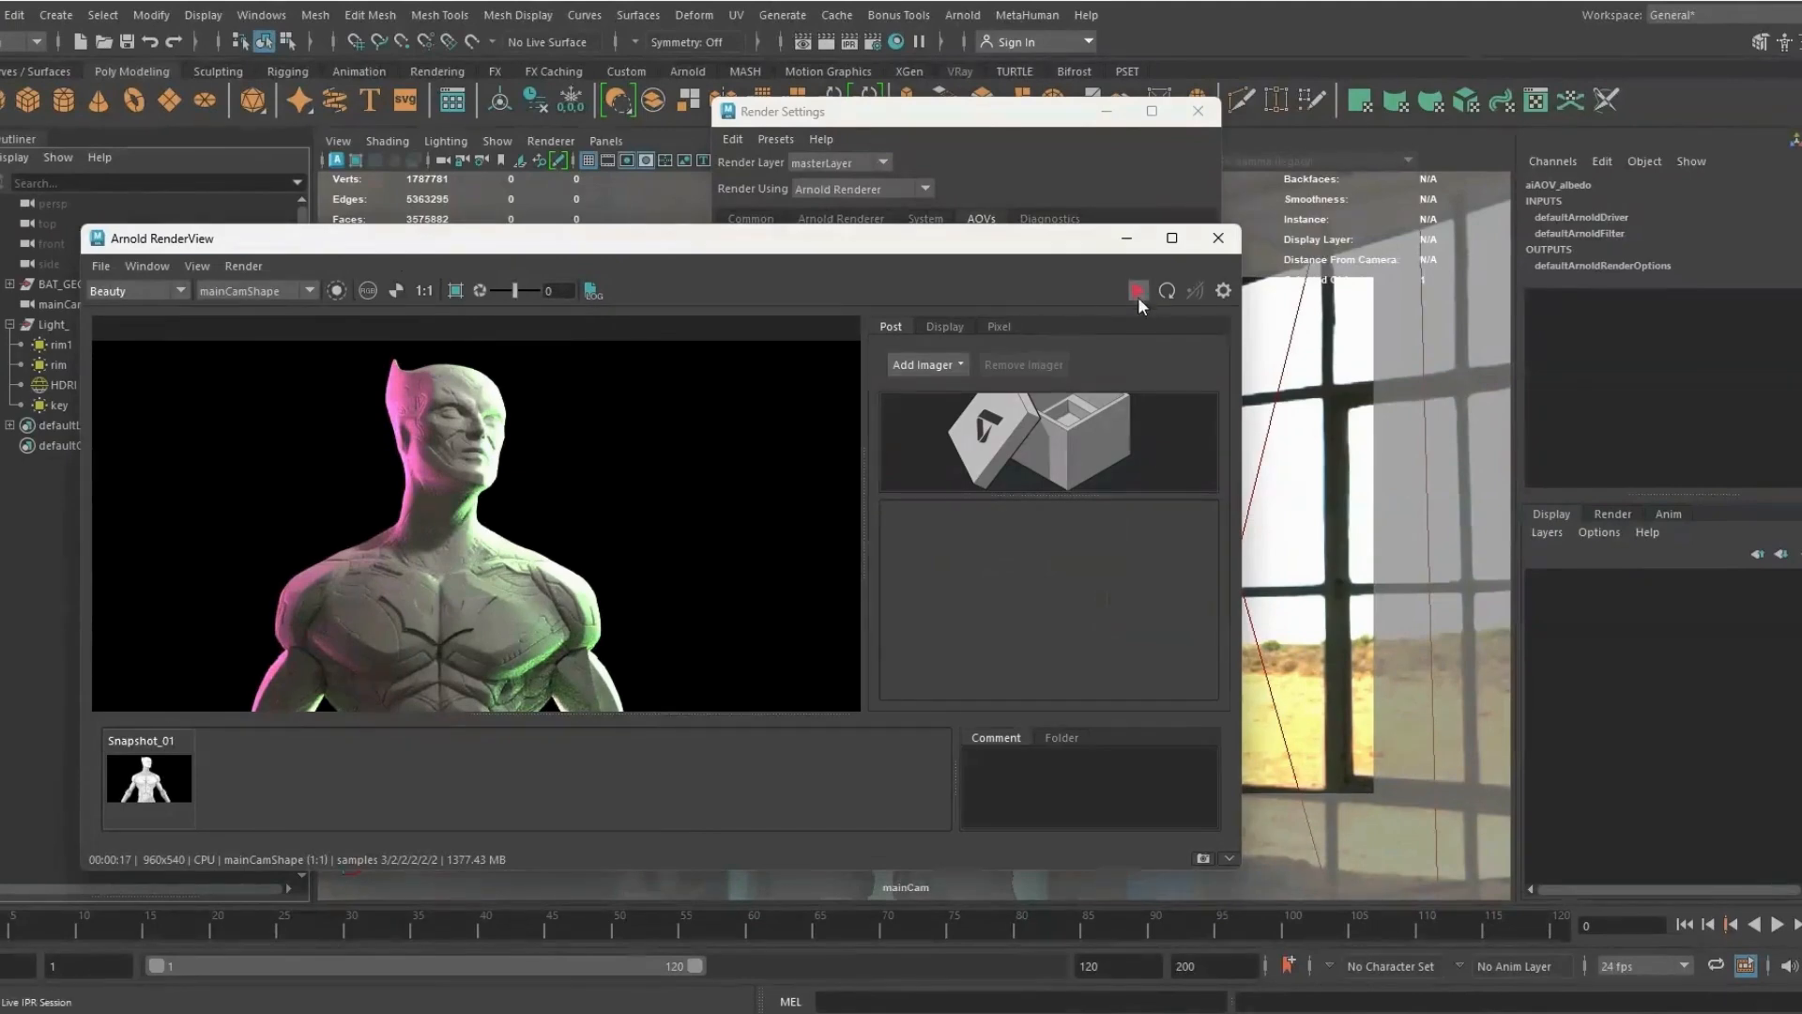
left_click(1139, 292)
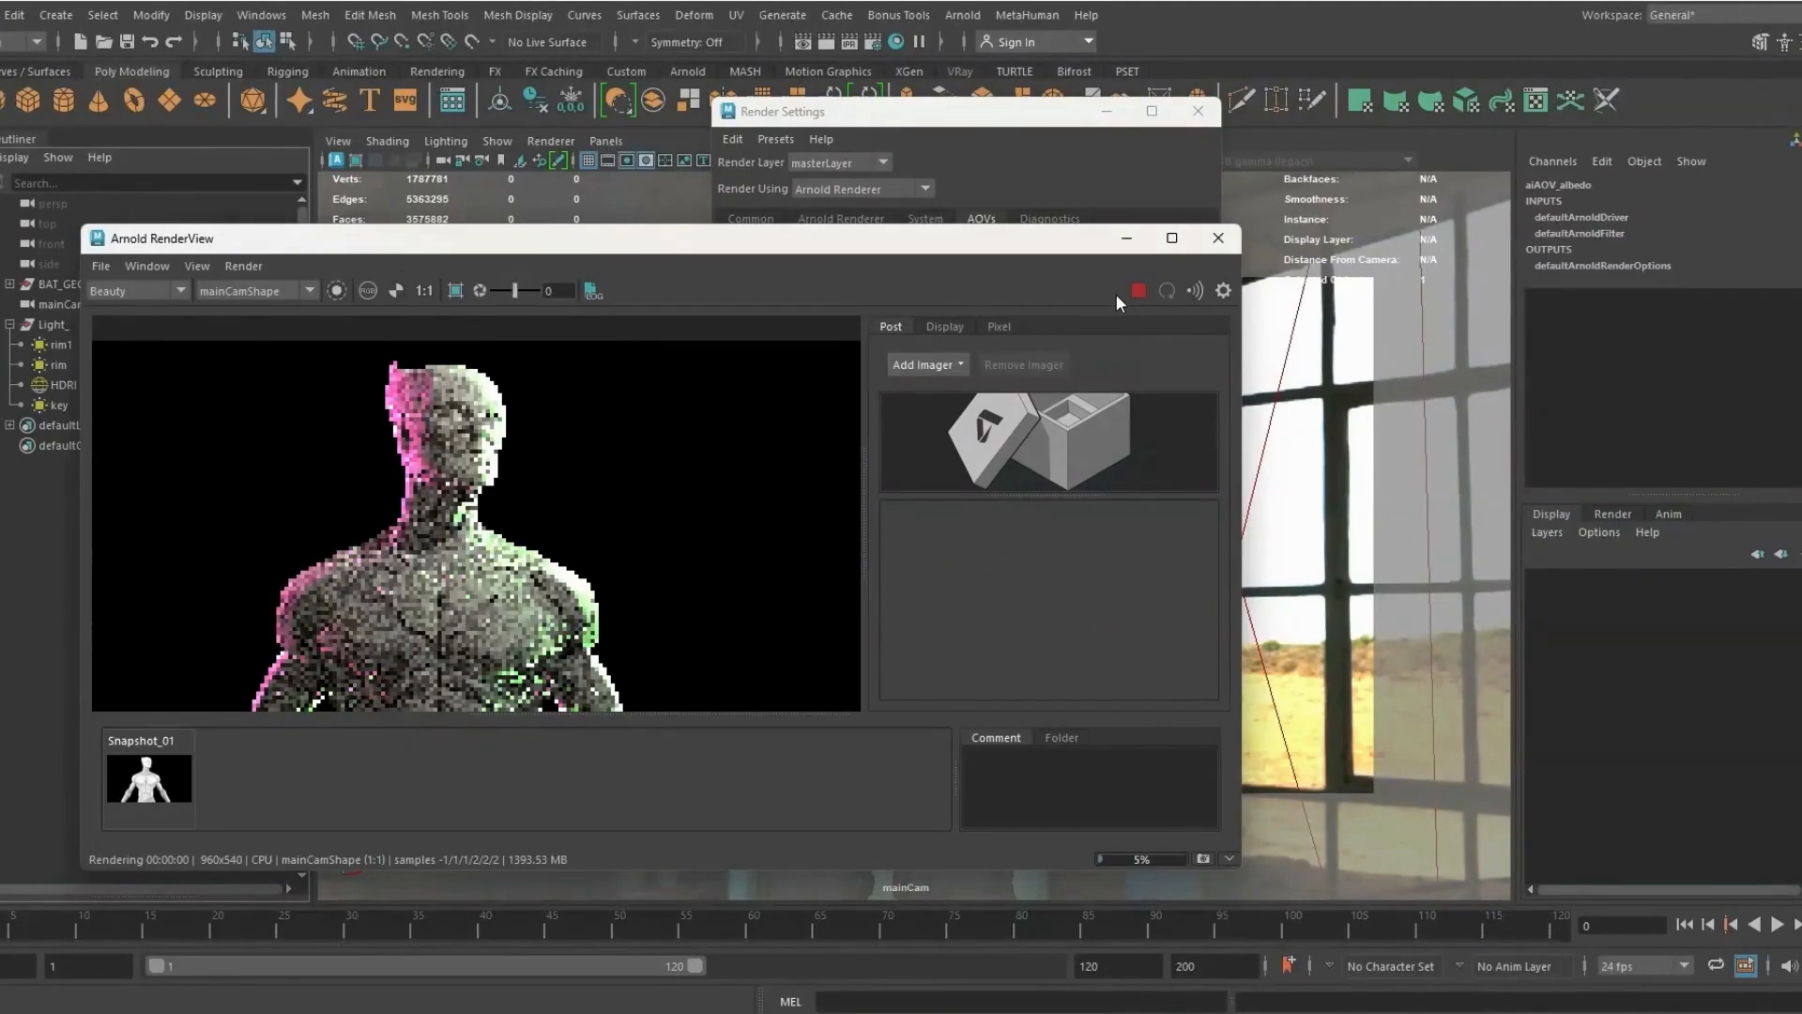
left_click(164, 292)
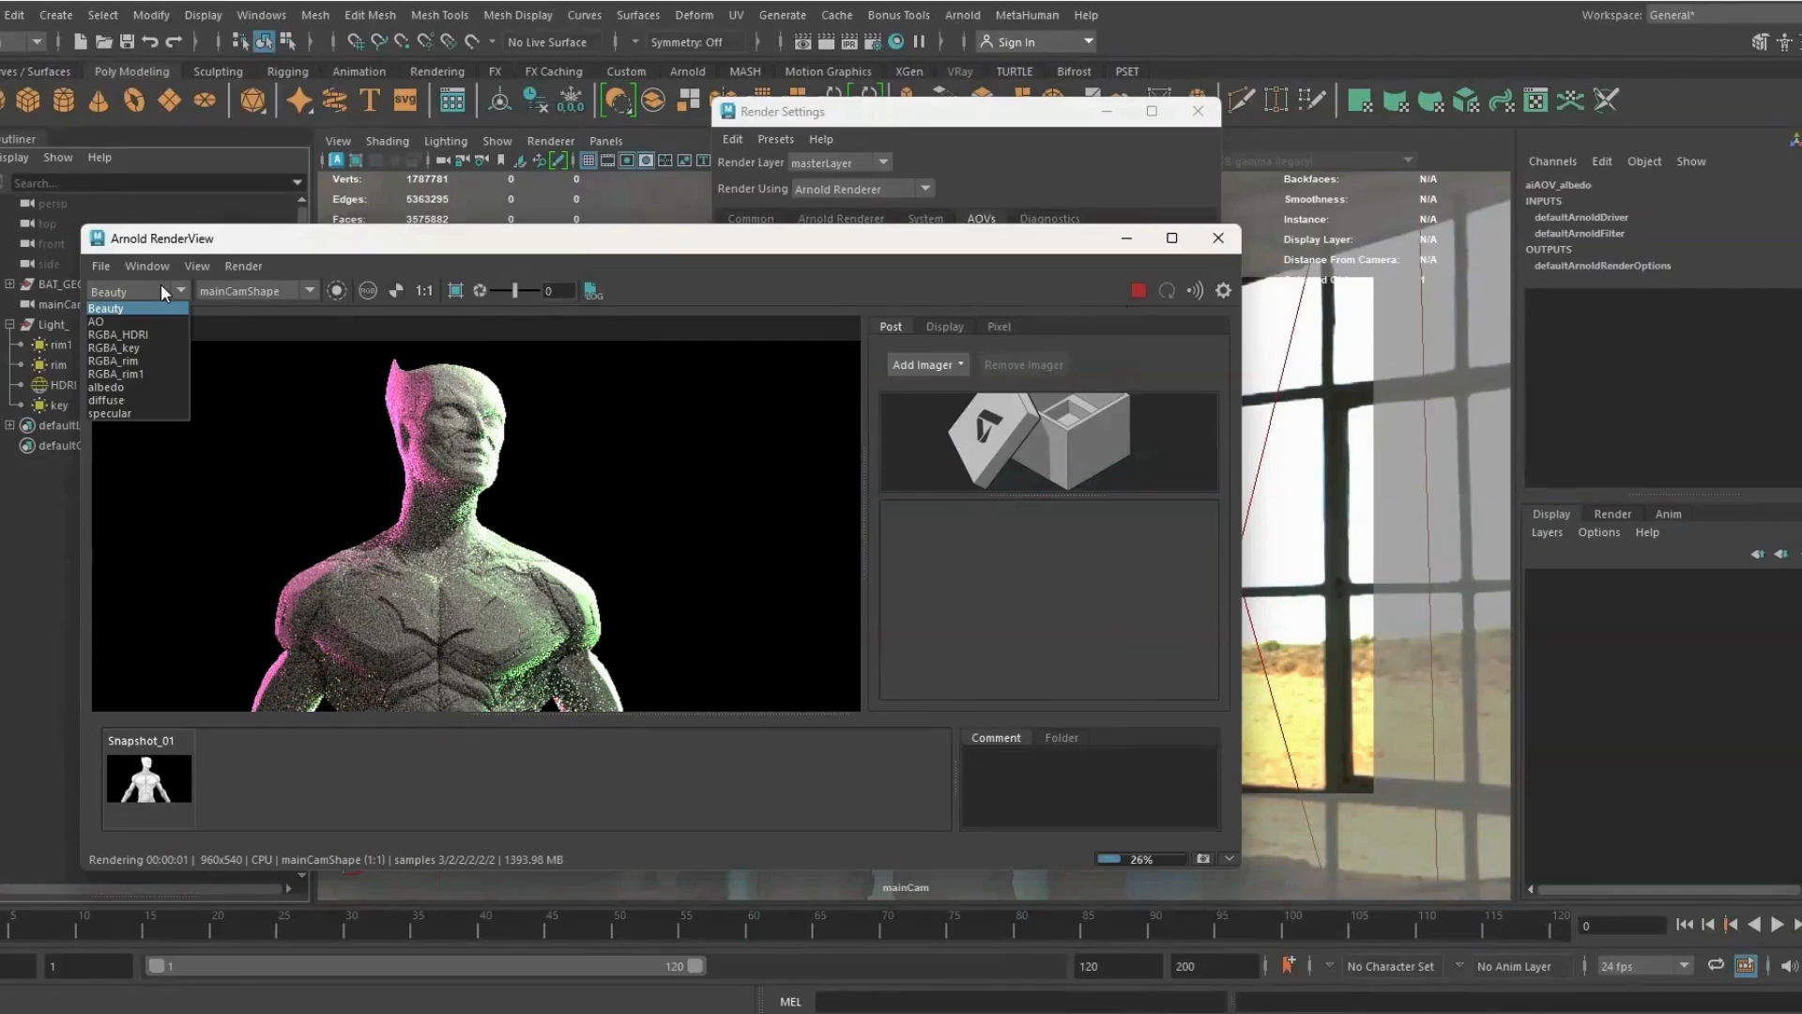
left_click(137, 388)
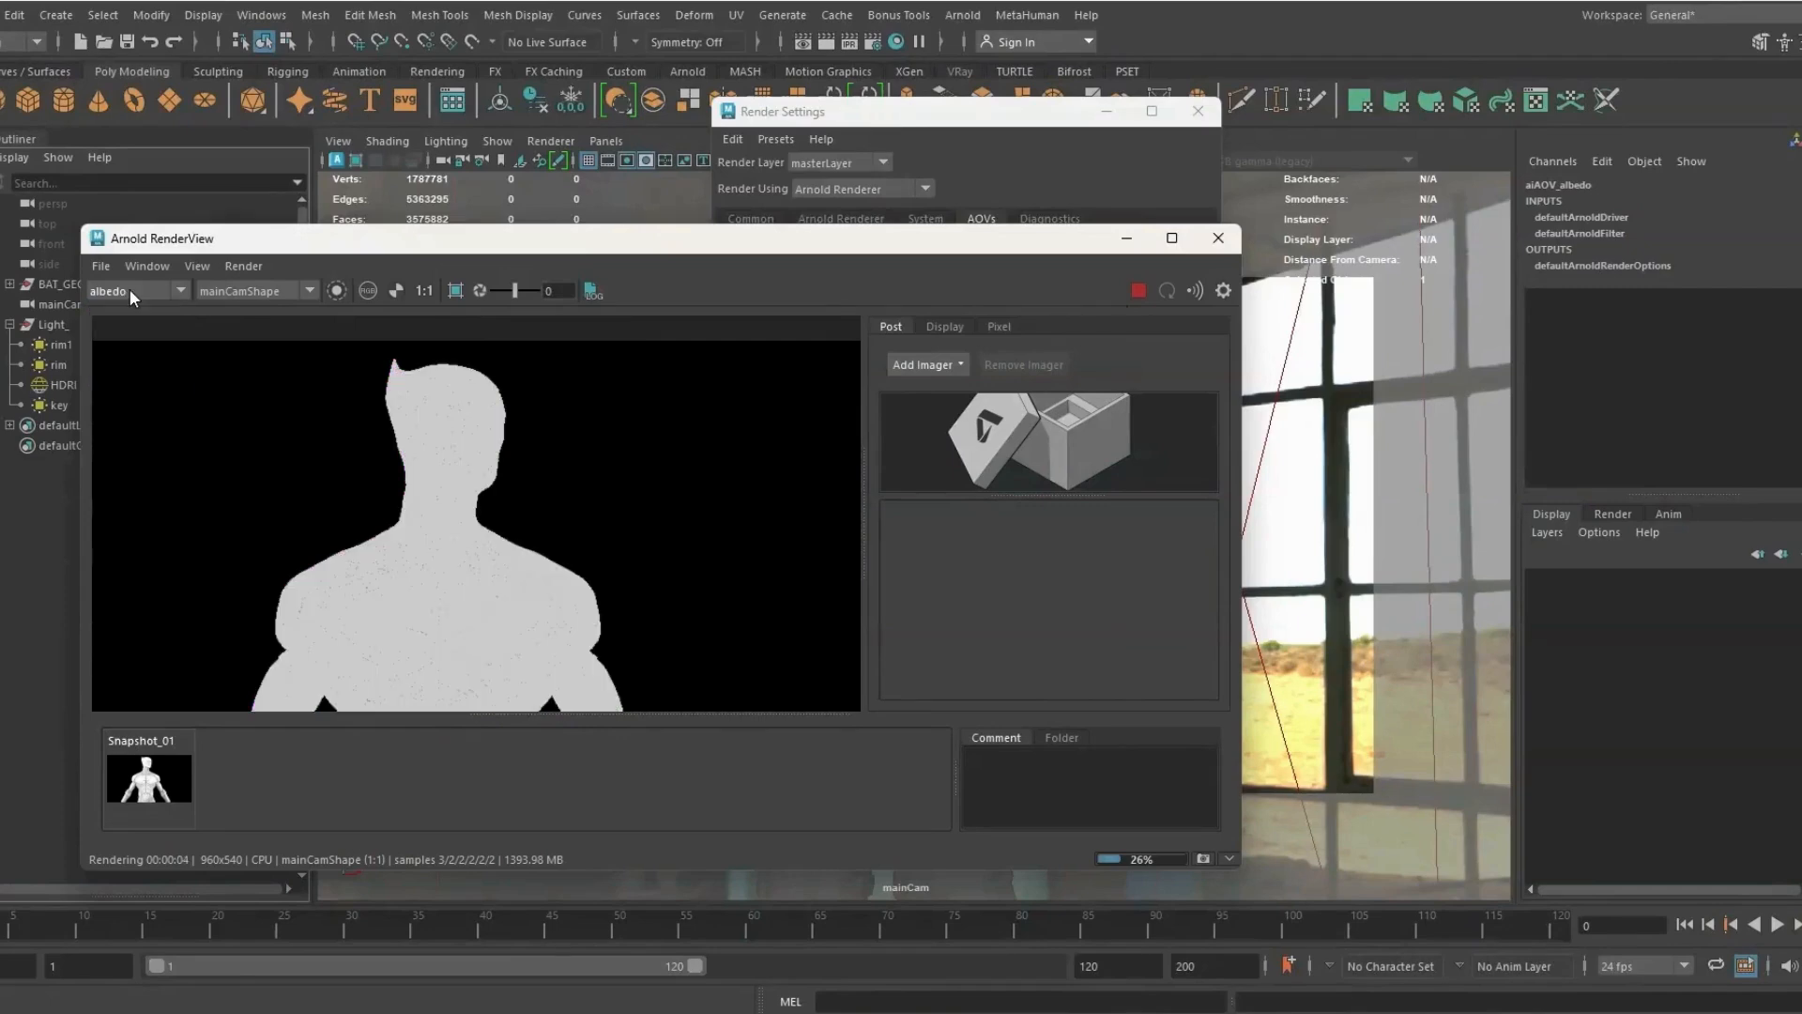
left_click(128, 289)
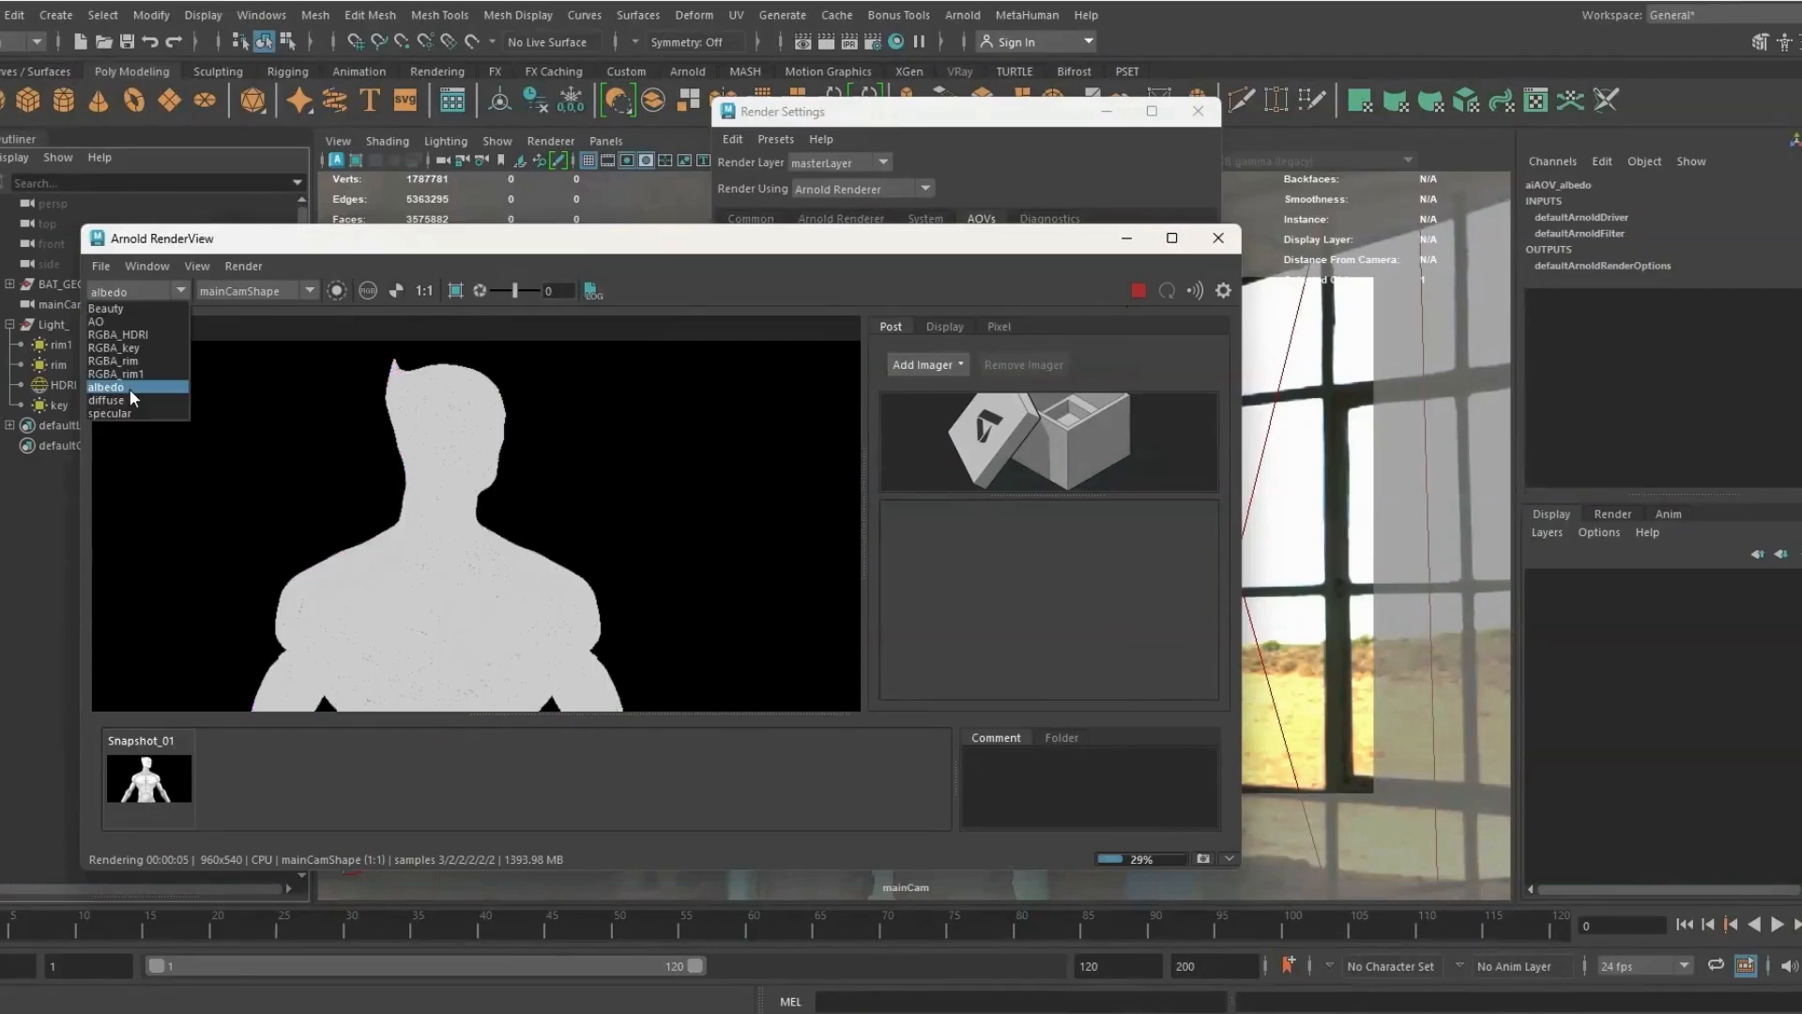
left_click(118, 319)
left_click(128, 290)
left_click(111, 308)
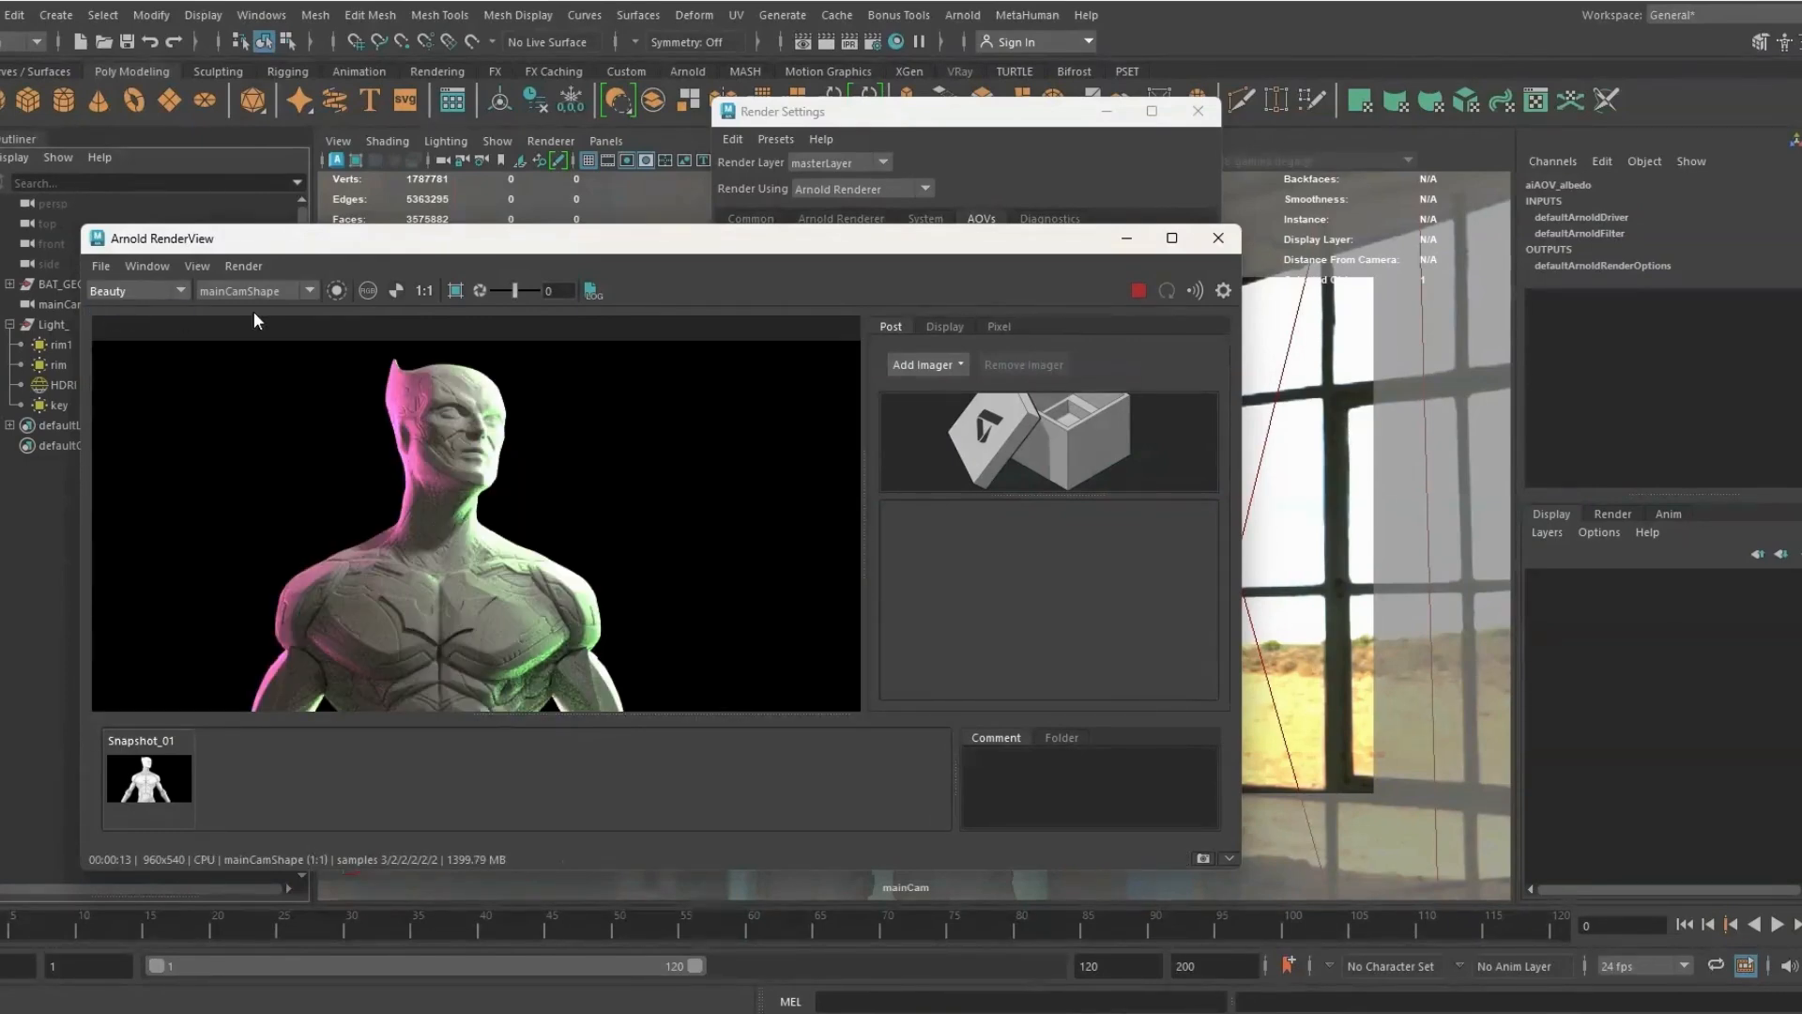
left_click(1138, 291)
Set the image size preset to HD_1080 in the common render settings
left_click(1013, 150)
left_click(750, 220)
left_click(955, 548)
left_click(939, 732)
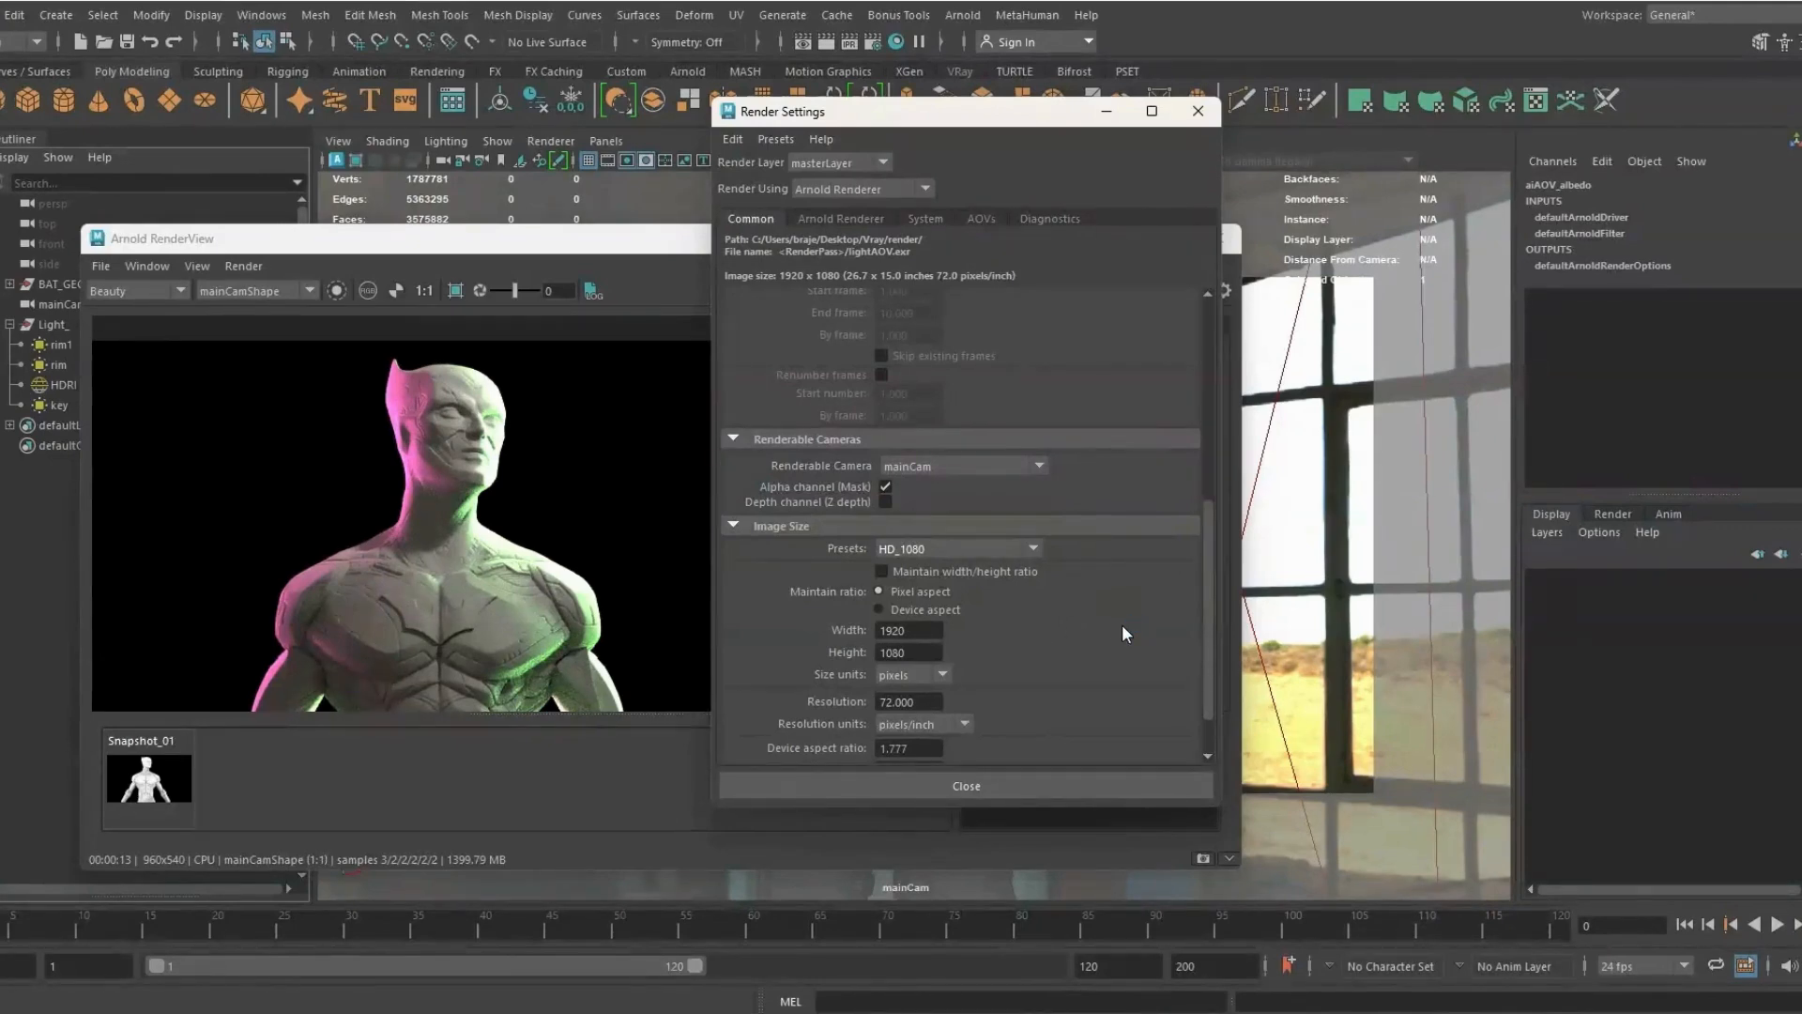
Set the Arnold Camera (AA) samples to 8 and close the render settings
left_click(820, 216)
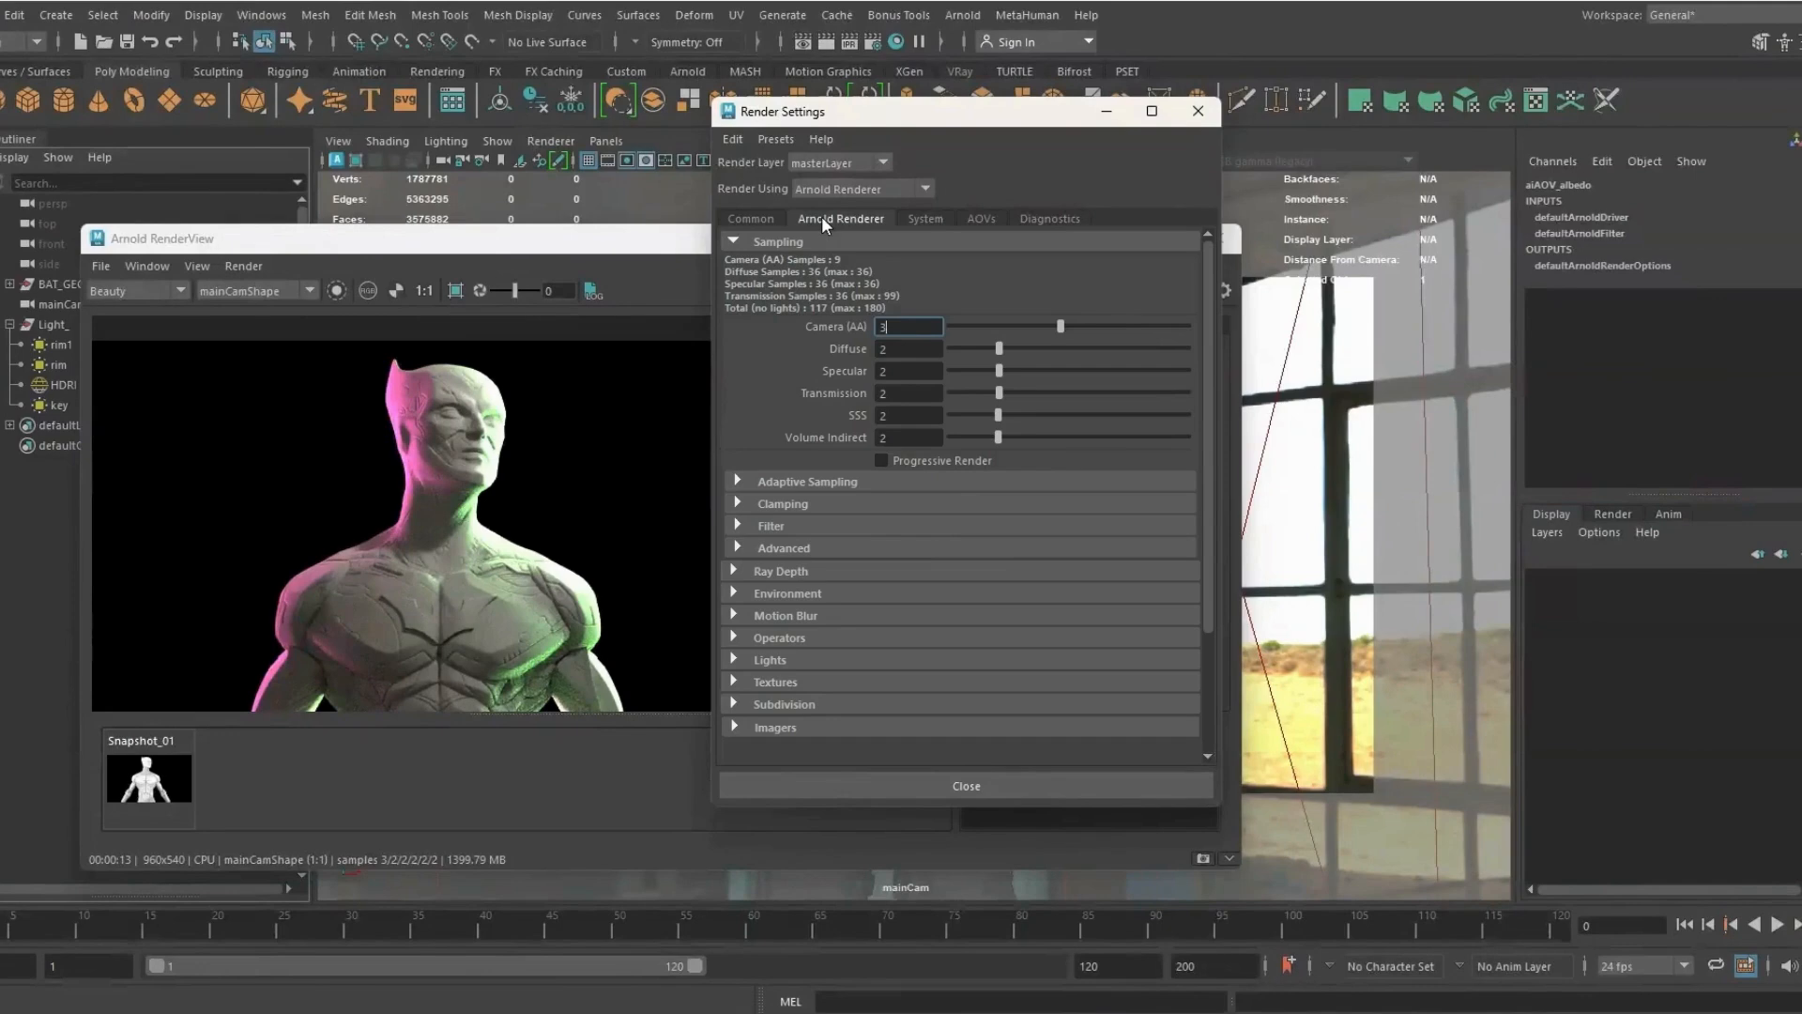
double_click(897, 329)
type("8")
key("Return")
left_click(902, 787)
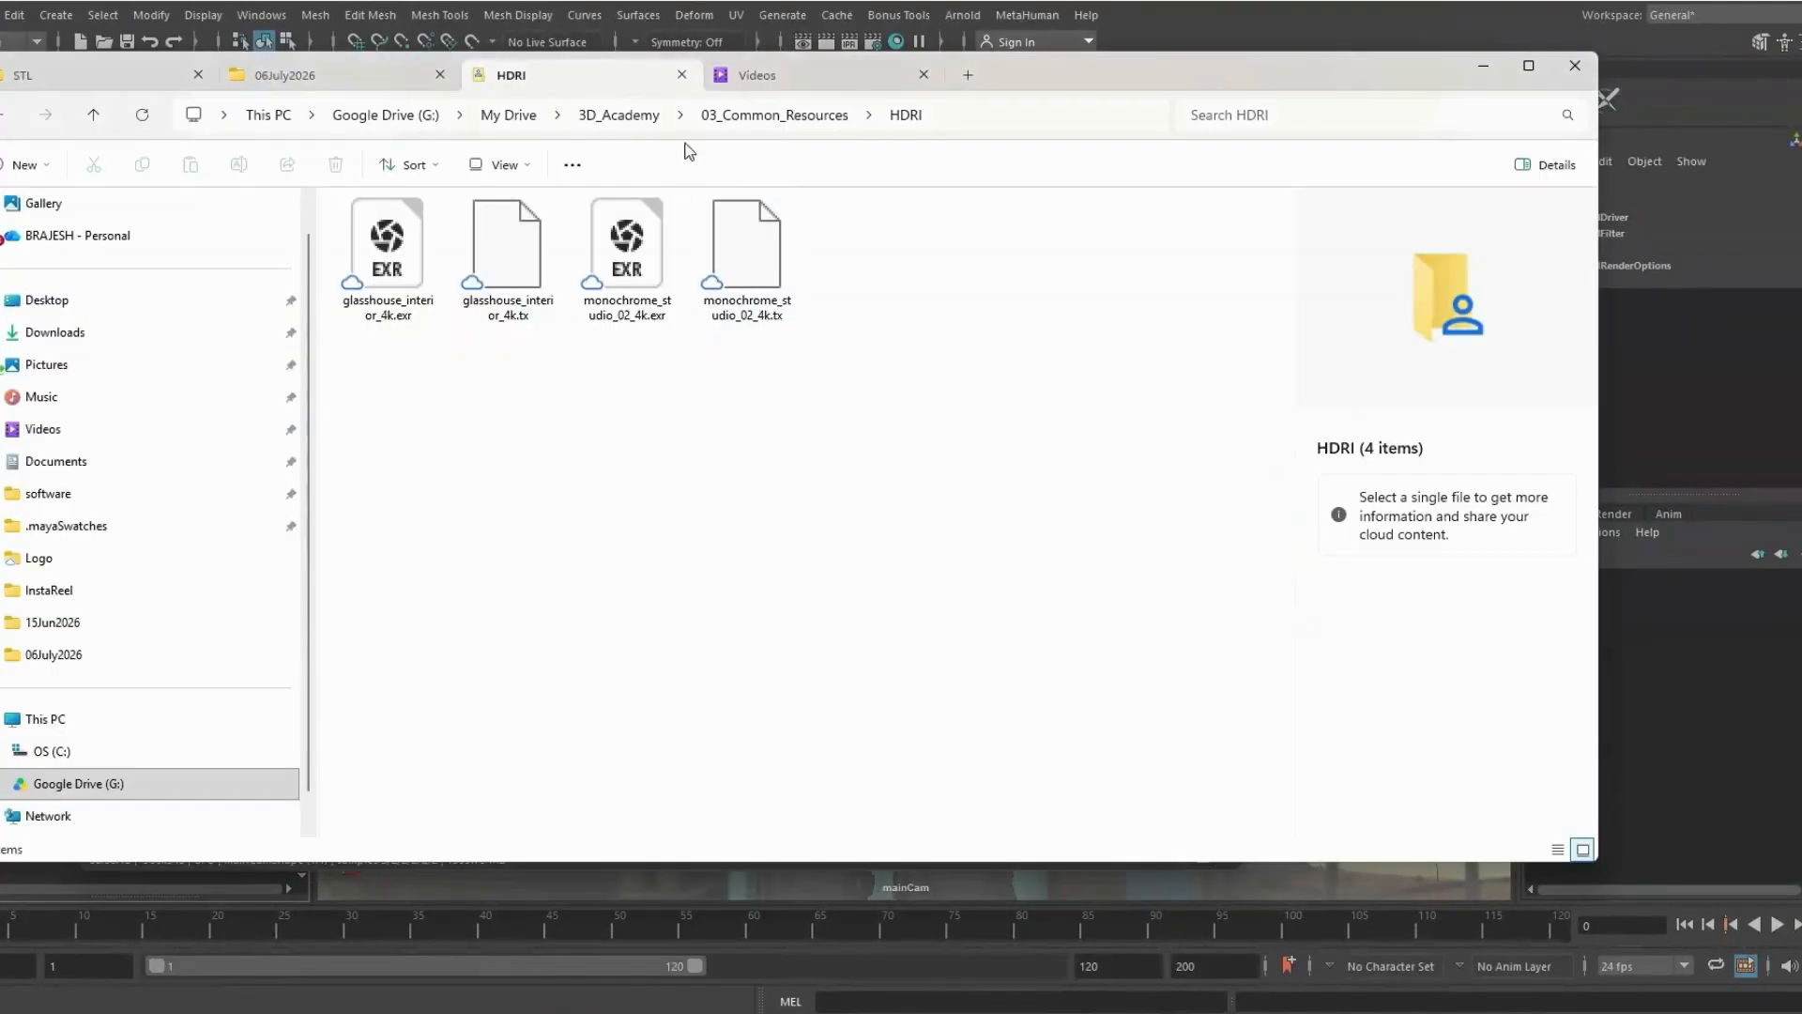
In File Explorer, open the render folder inside 06July2026, rename untitled.0001.exr as AOV, and select the folder path
left_click(323, 76)
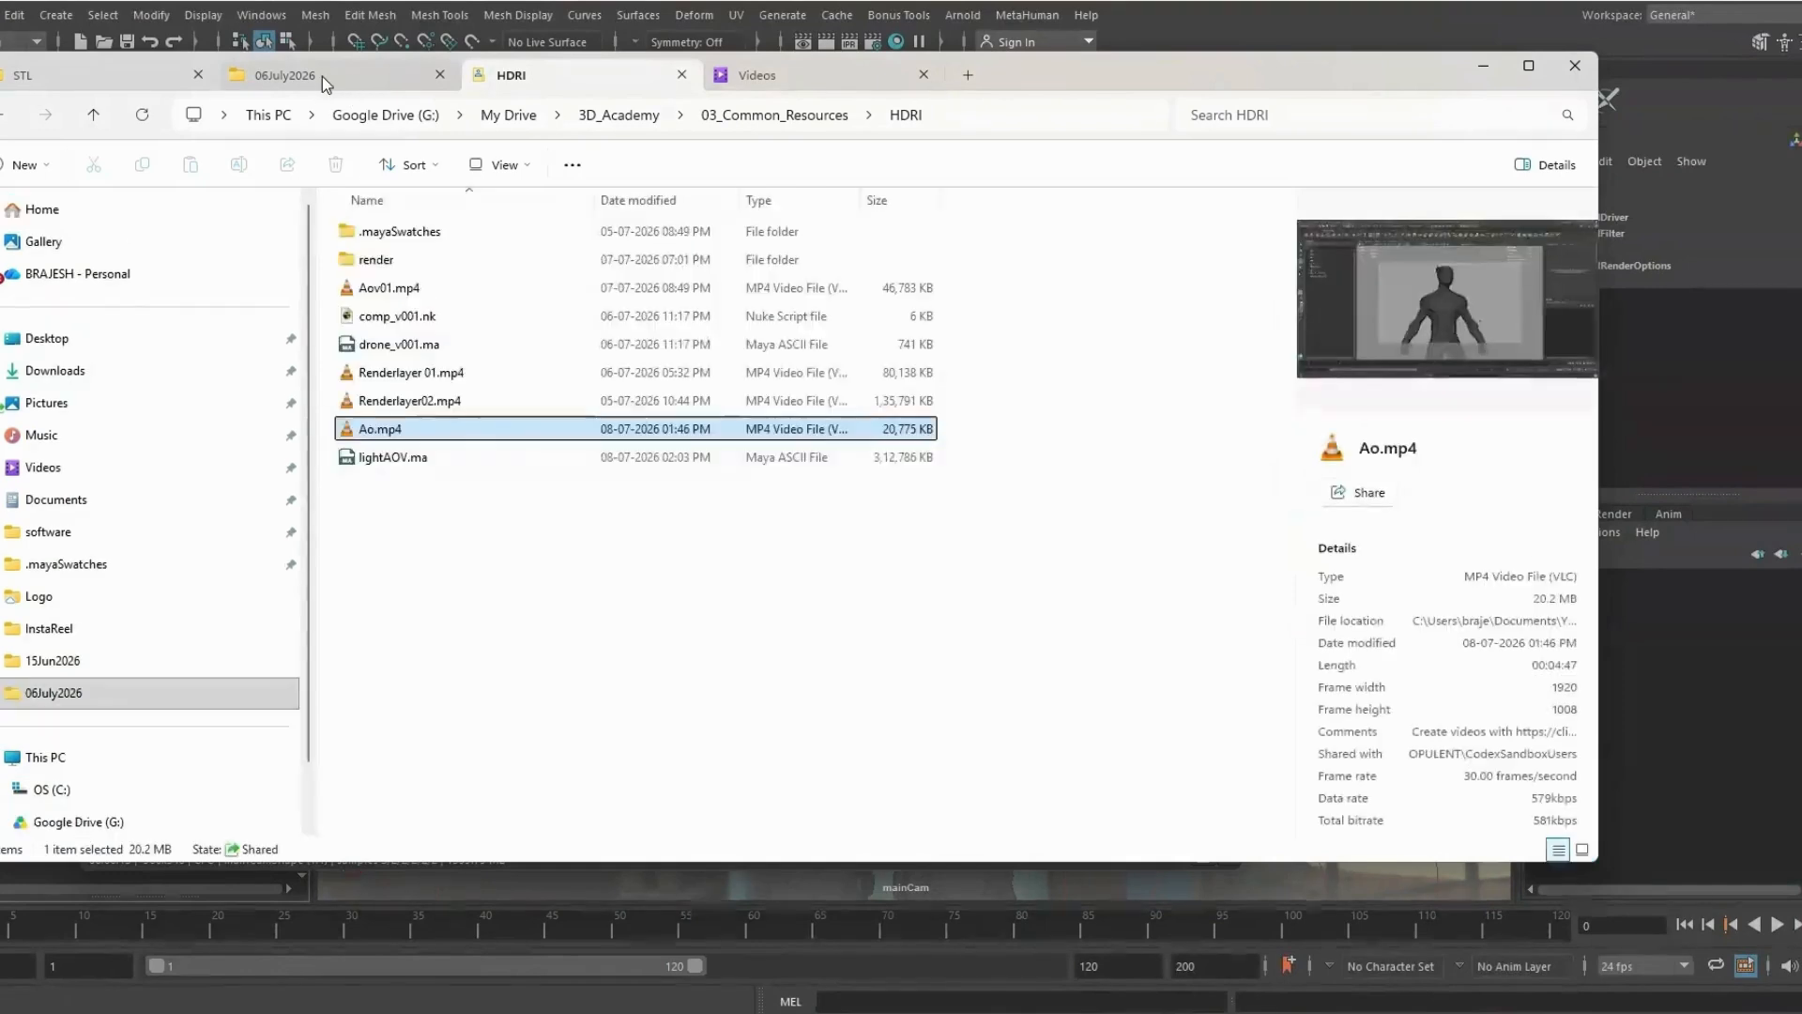
double_click(385, 281)
left_click(492, 303)
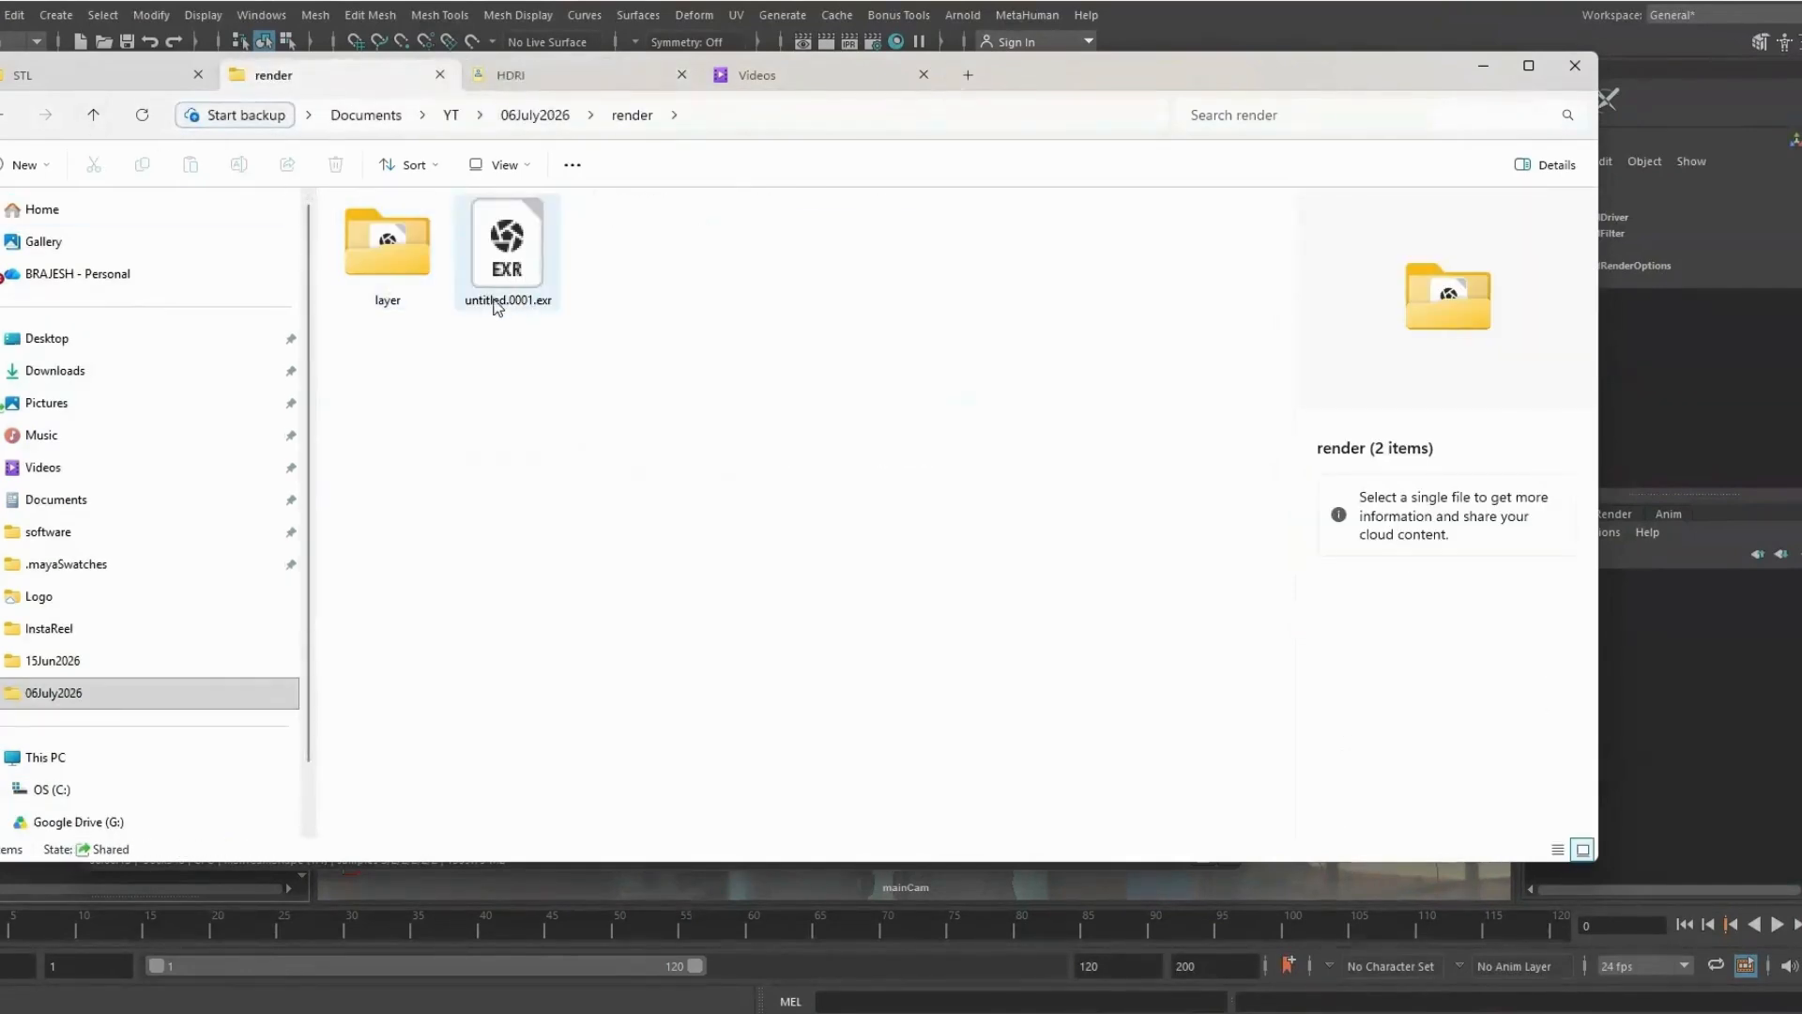
left_click(492, 303)
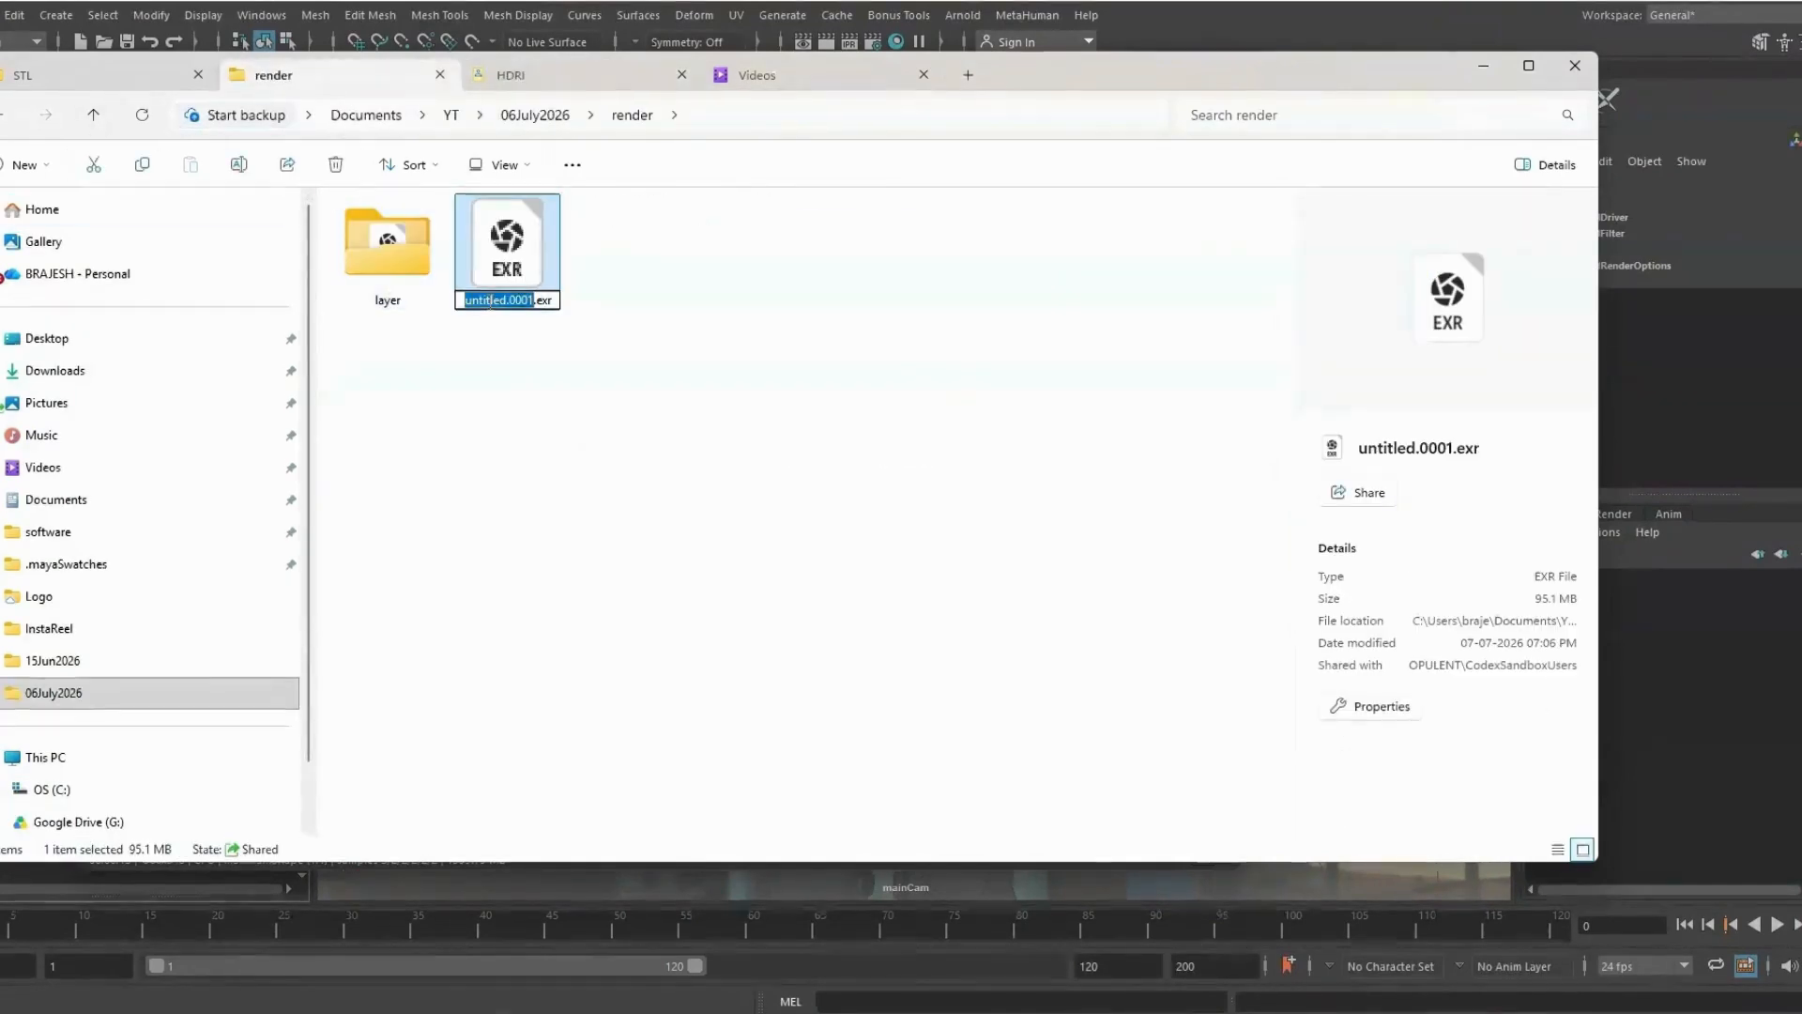
type("AOV")
key("Return")
left_click(831, 124)
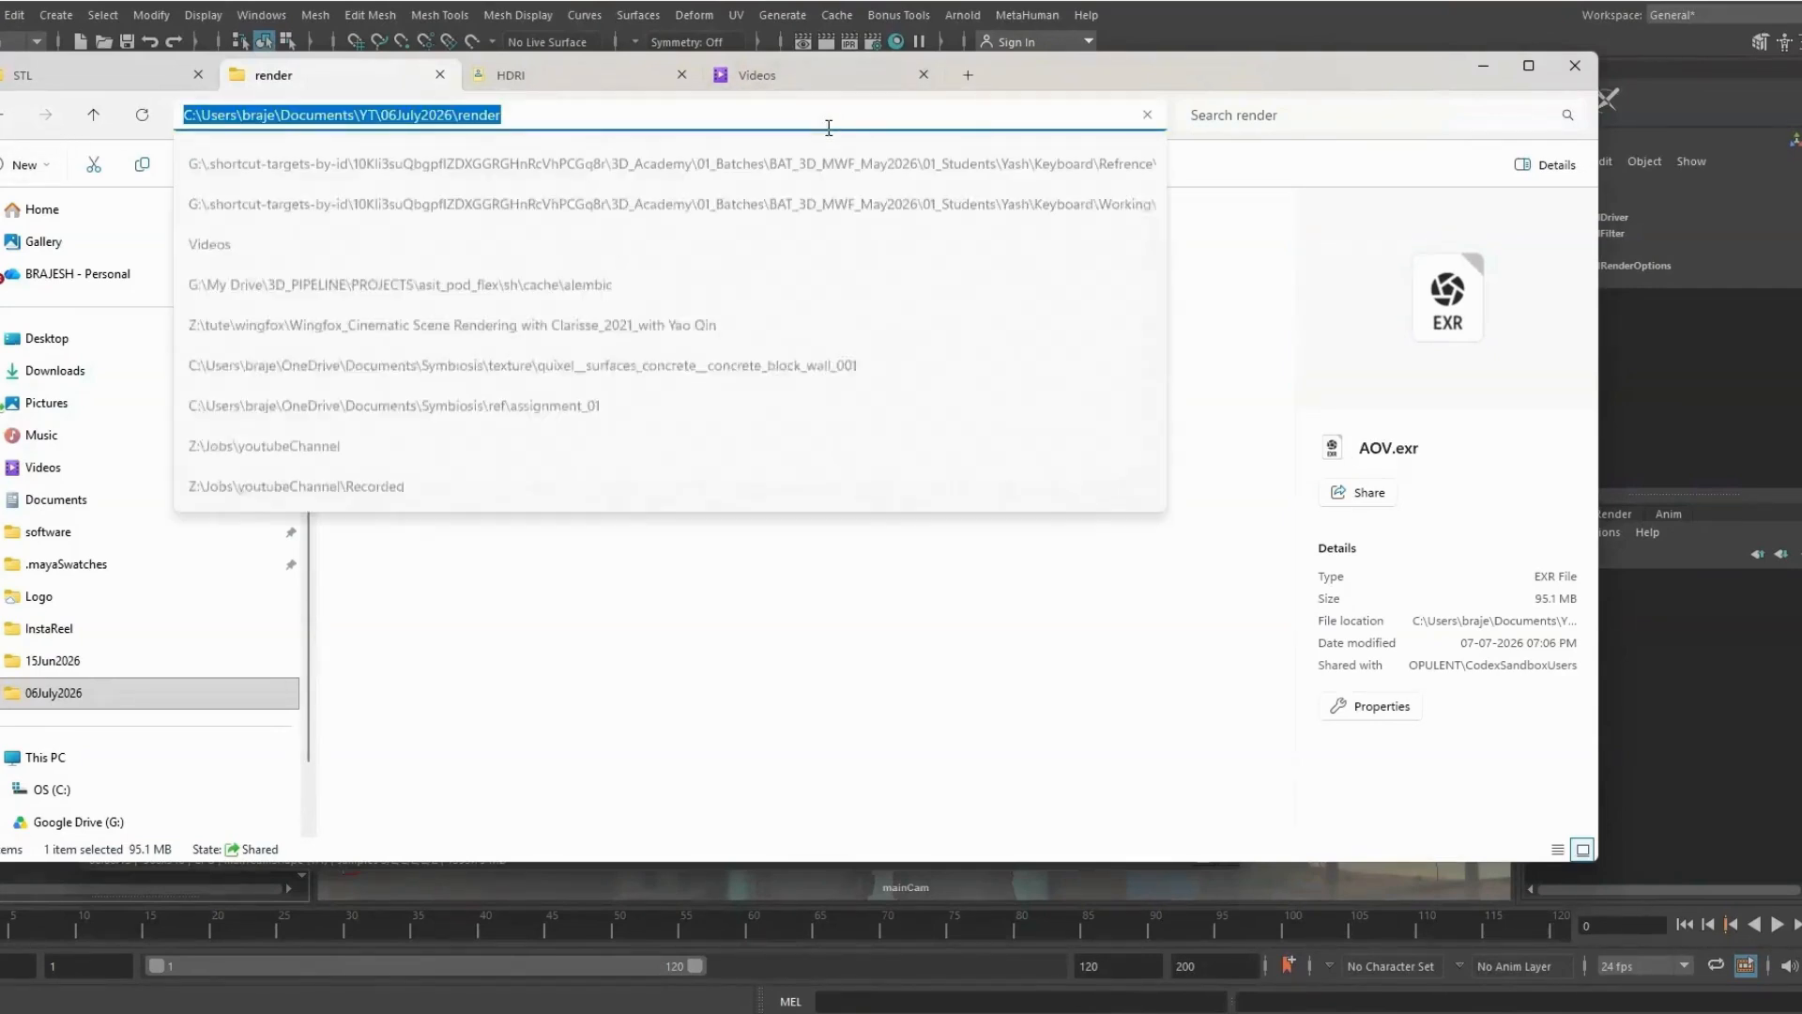
Switch back to Maya and enable Merge AOVs in the render settings' file output options
key("alt+Tab")
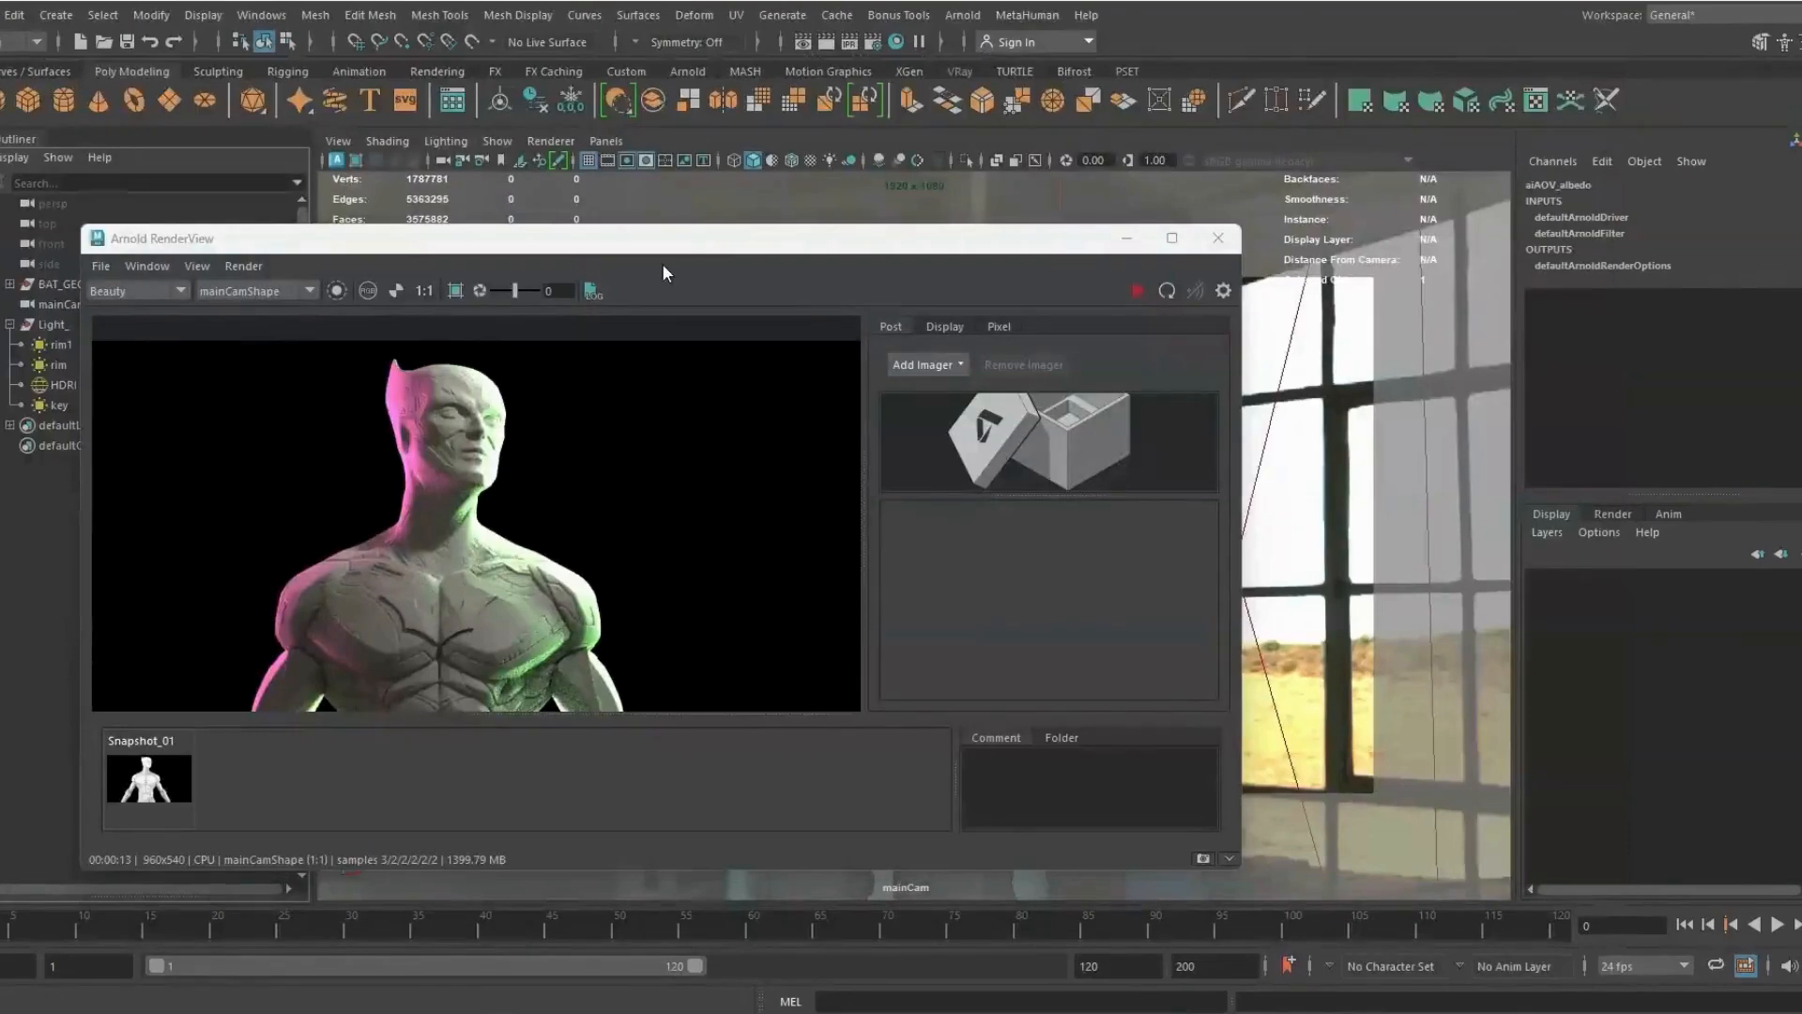
left_click(873, 43)
scroll(837, 401, "down", 10)
scroll(839, 404, "up", 3)
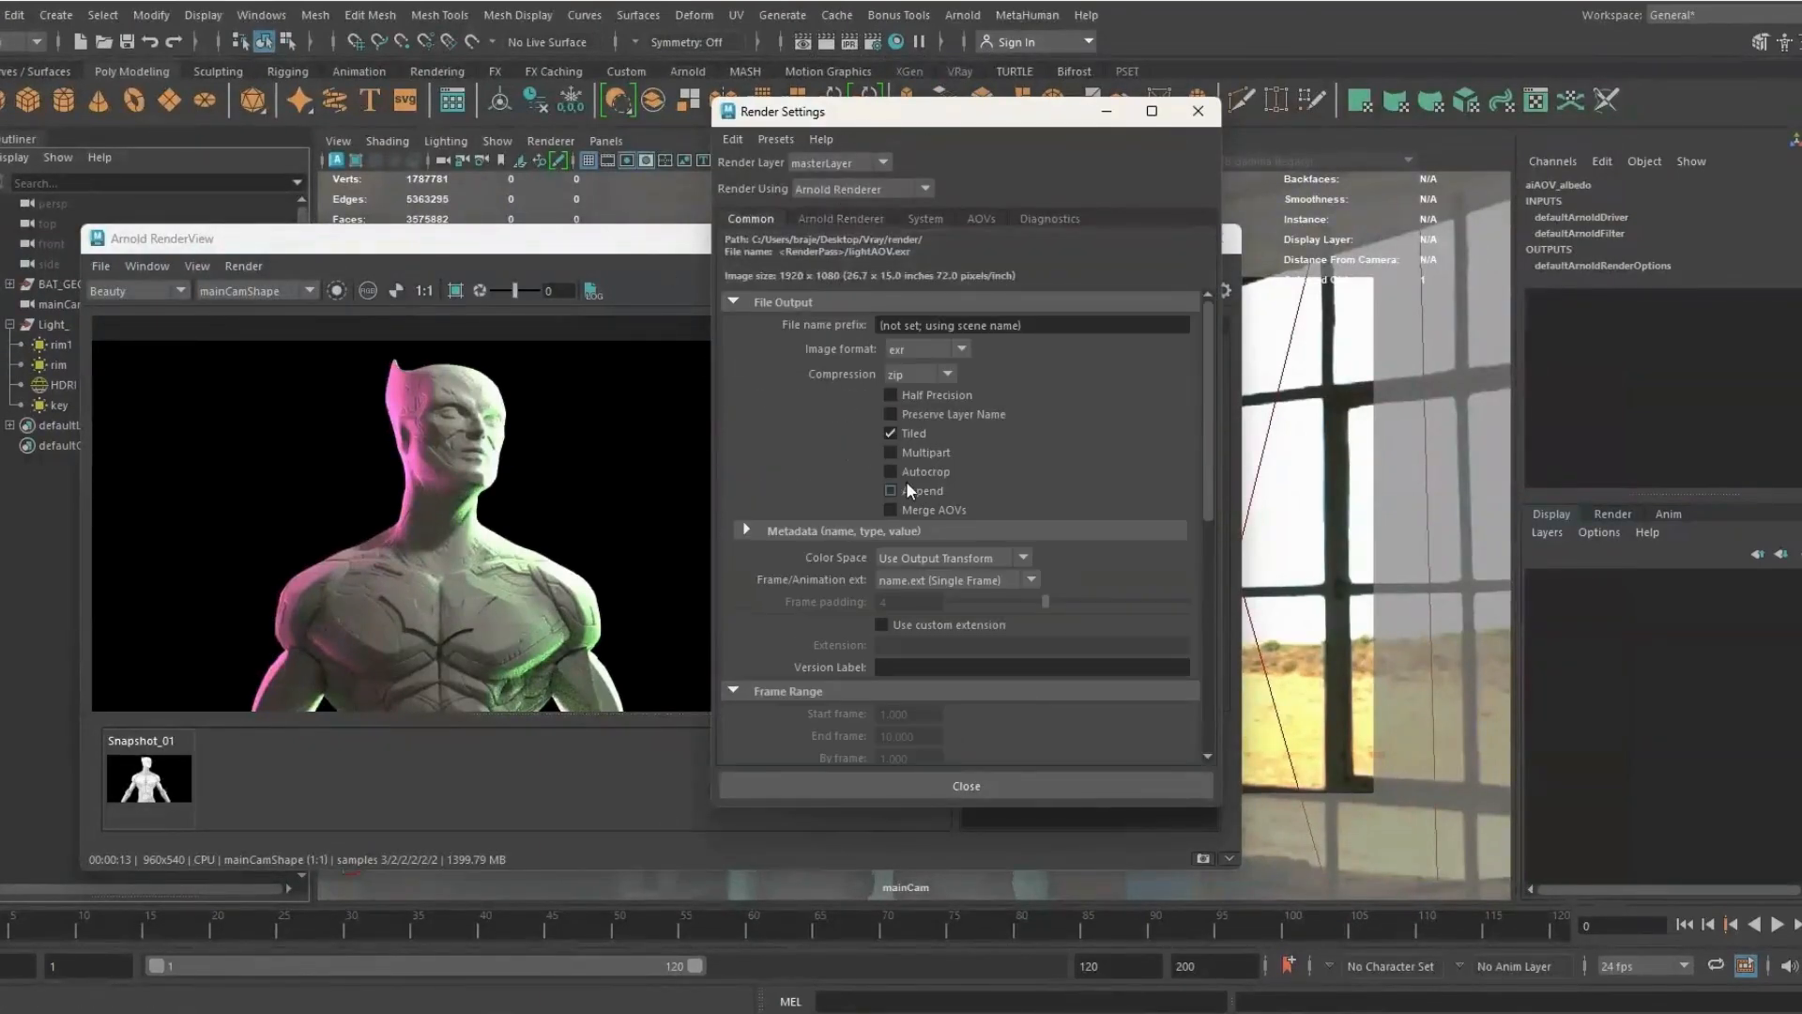
left_click(956, 510)
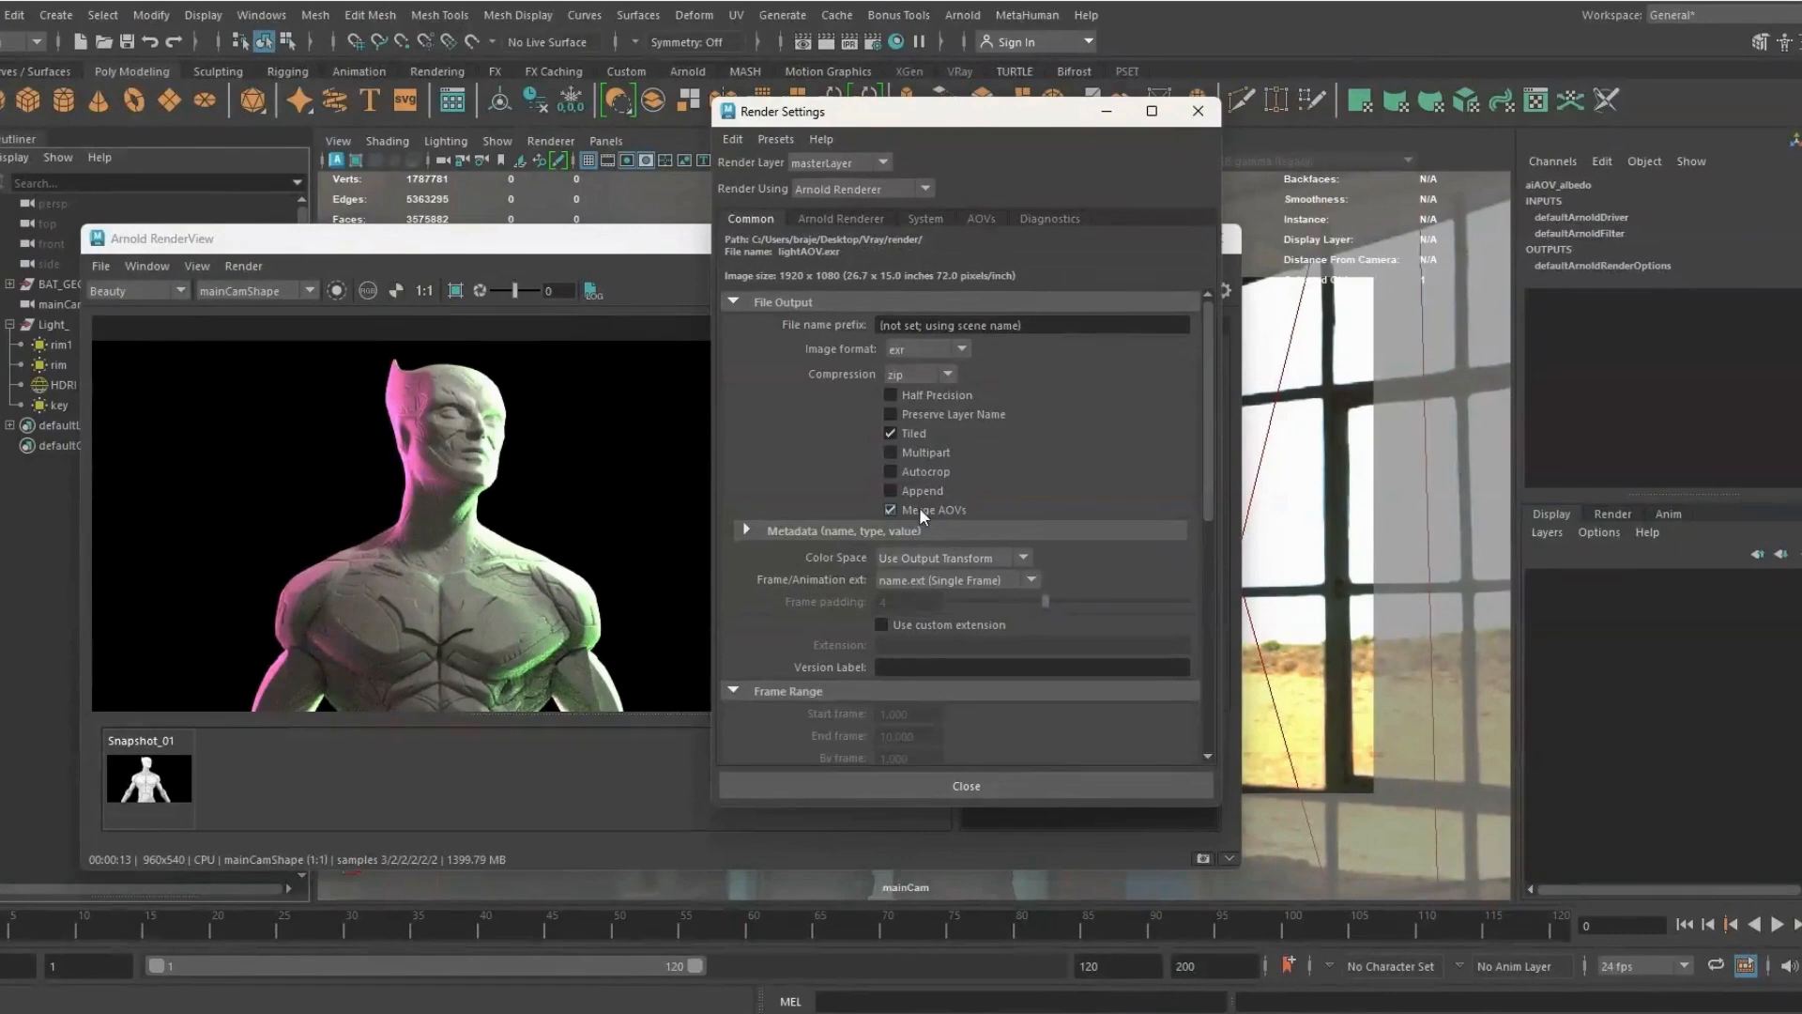
Set the output file name prefix to the <Scene> token followed by the <Camera> token
left_click(944, 326)
right_click(942, 329)
left_click(935, 347)
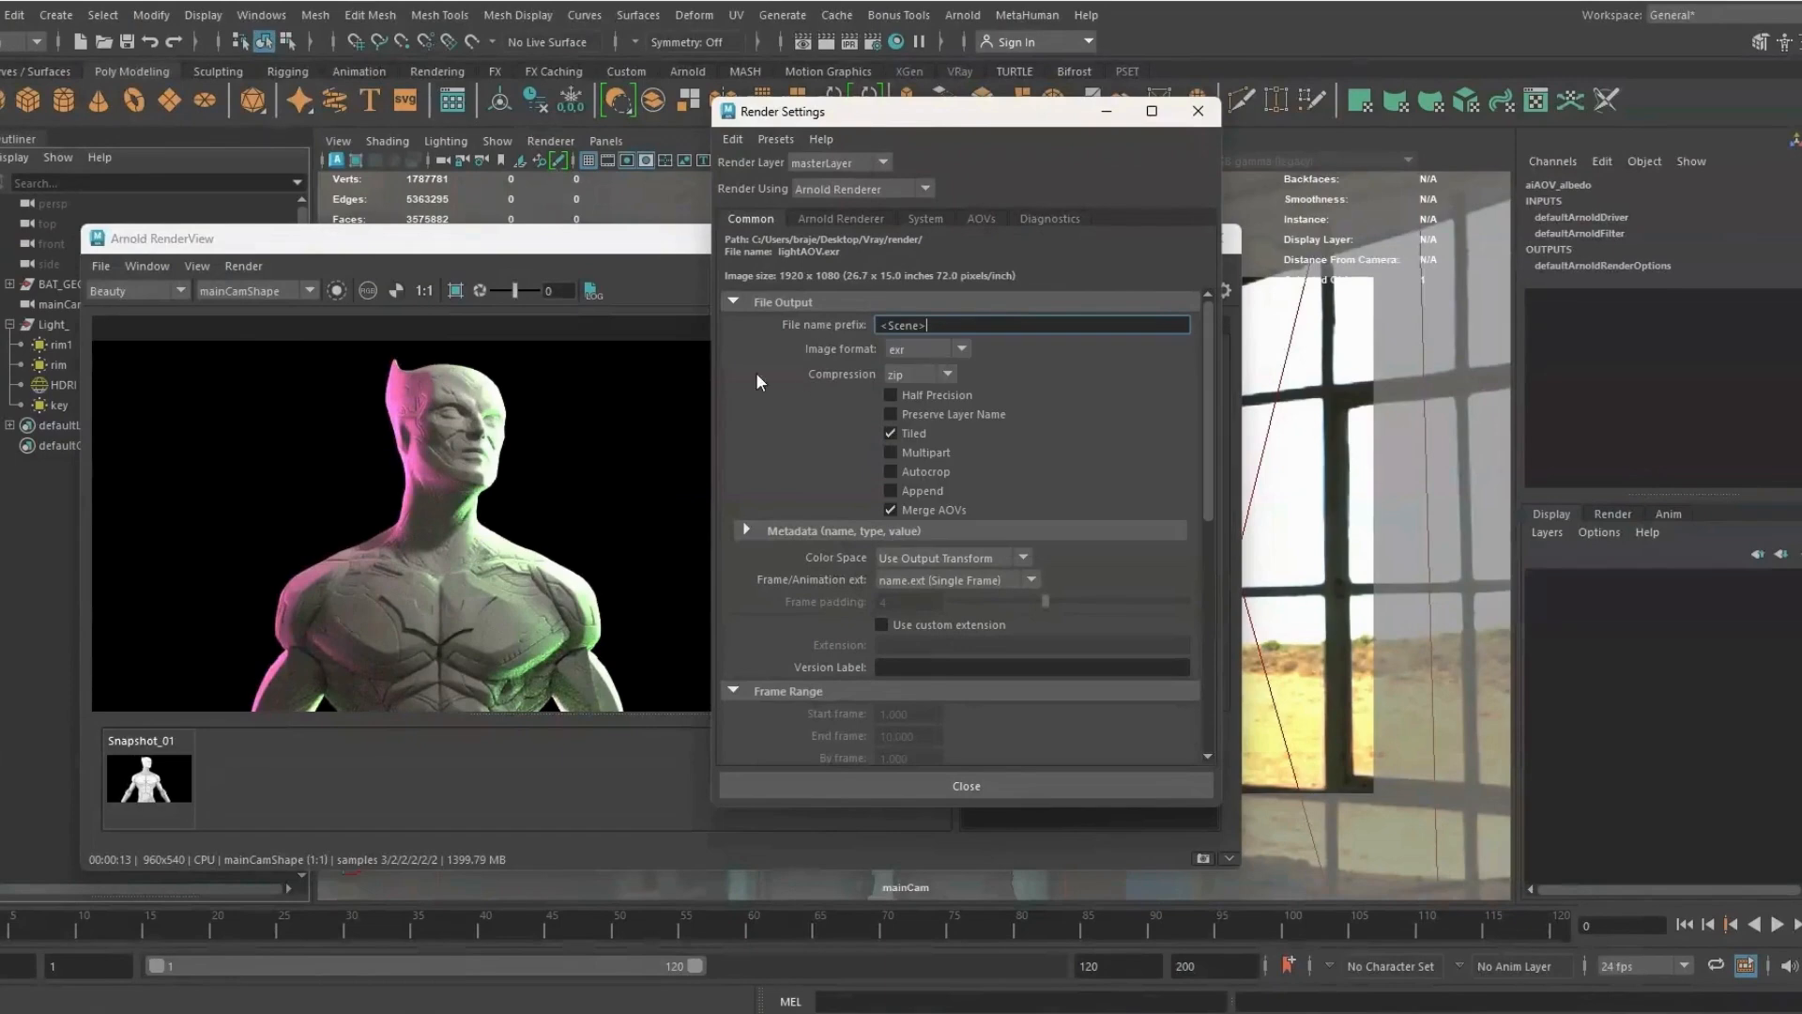
right_click(951, 327)
left_click(1024, 373)
Set the frame/animation extension to name.#.ext and the end frame to 1
left_click(993, 581)
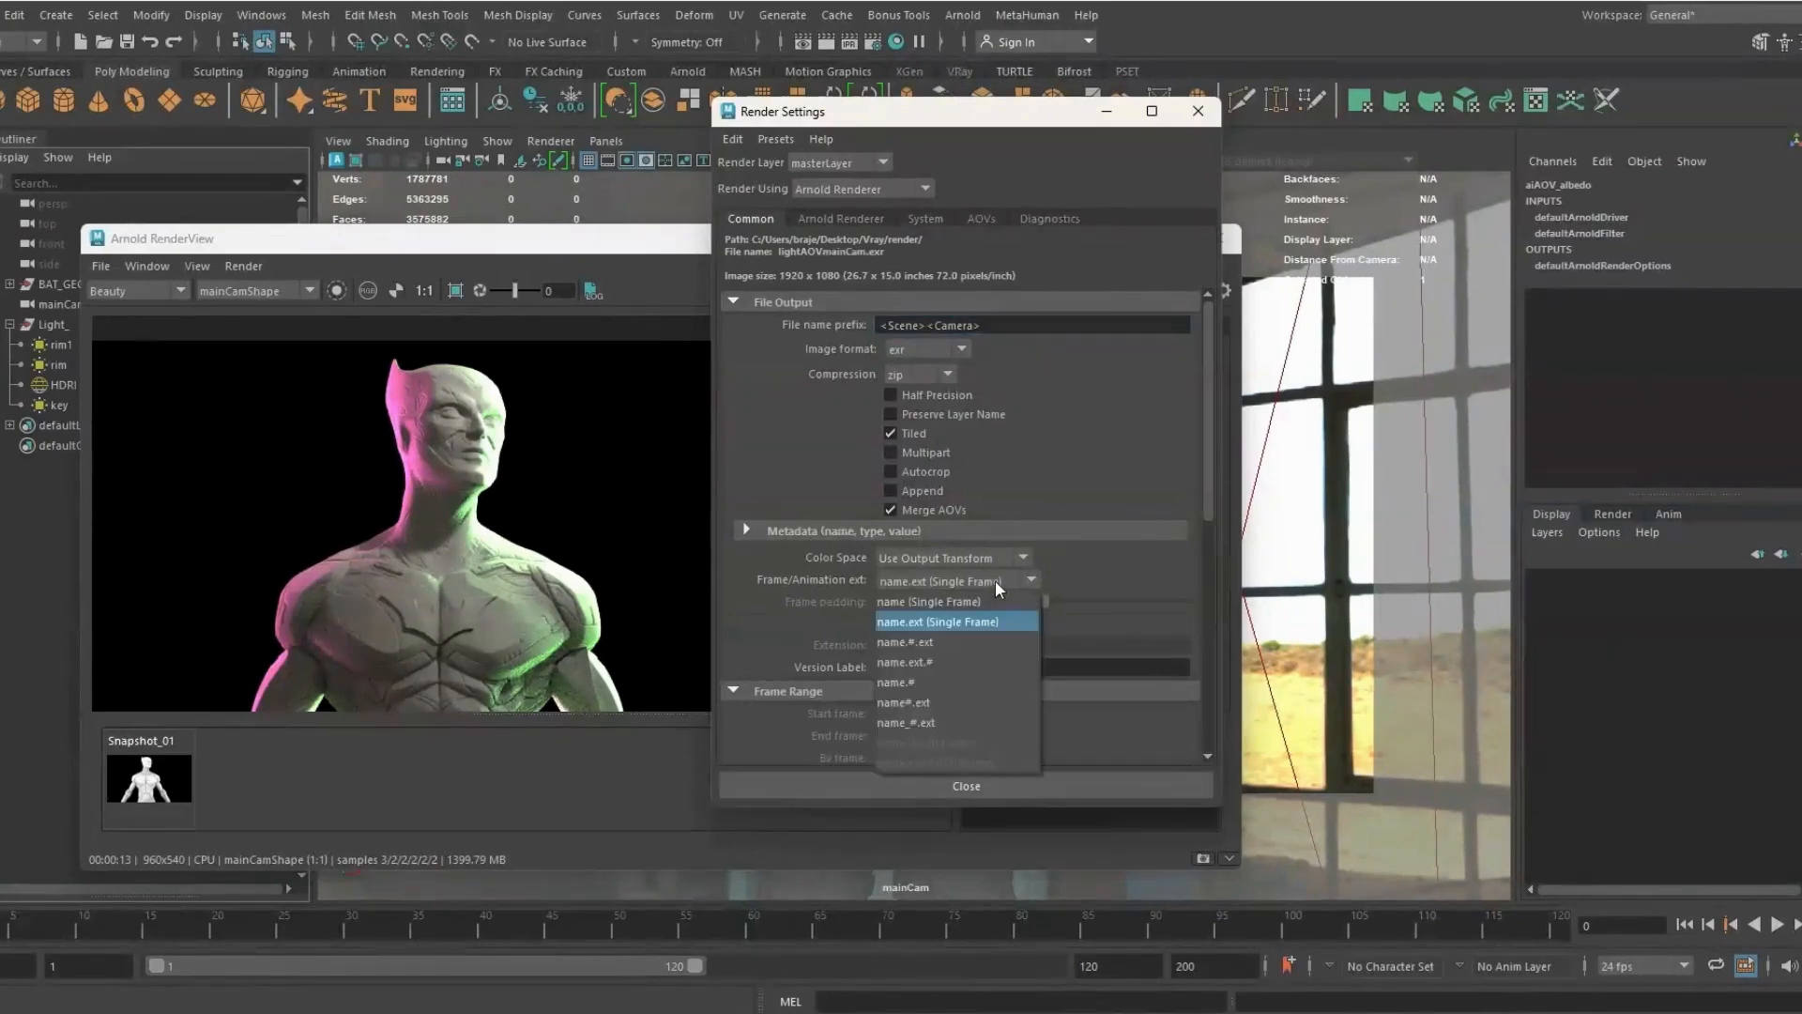
left_click(952, 639)
double_click(906, 736)
type("1")
key("Return")
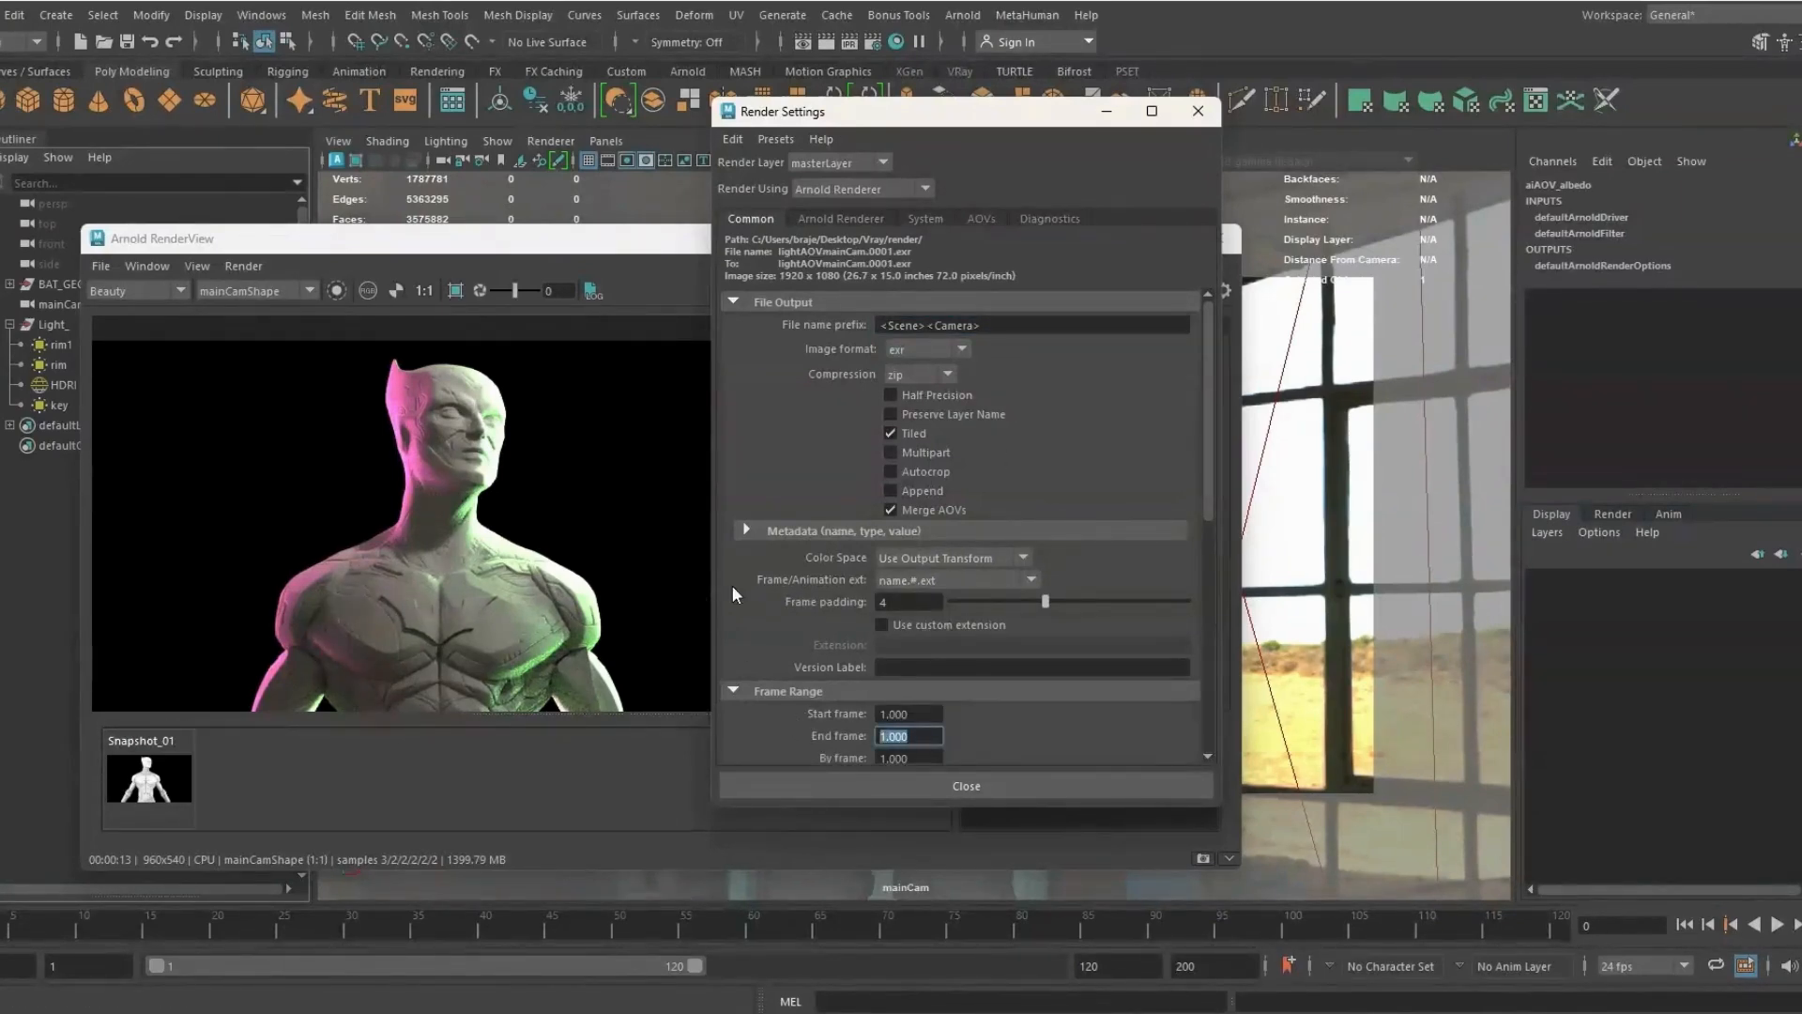
scroll(785, 582, "down", 5)
scroll(783, 578, "up", 5)
Switch to the Rendering menu set, open the Render Sequence options, and set the current camera to mainCam
mouse_move(661, 1013)
left_click(26, 42)
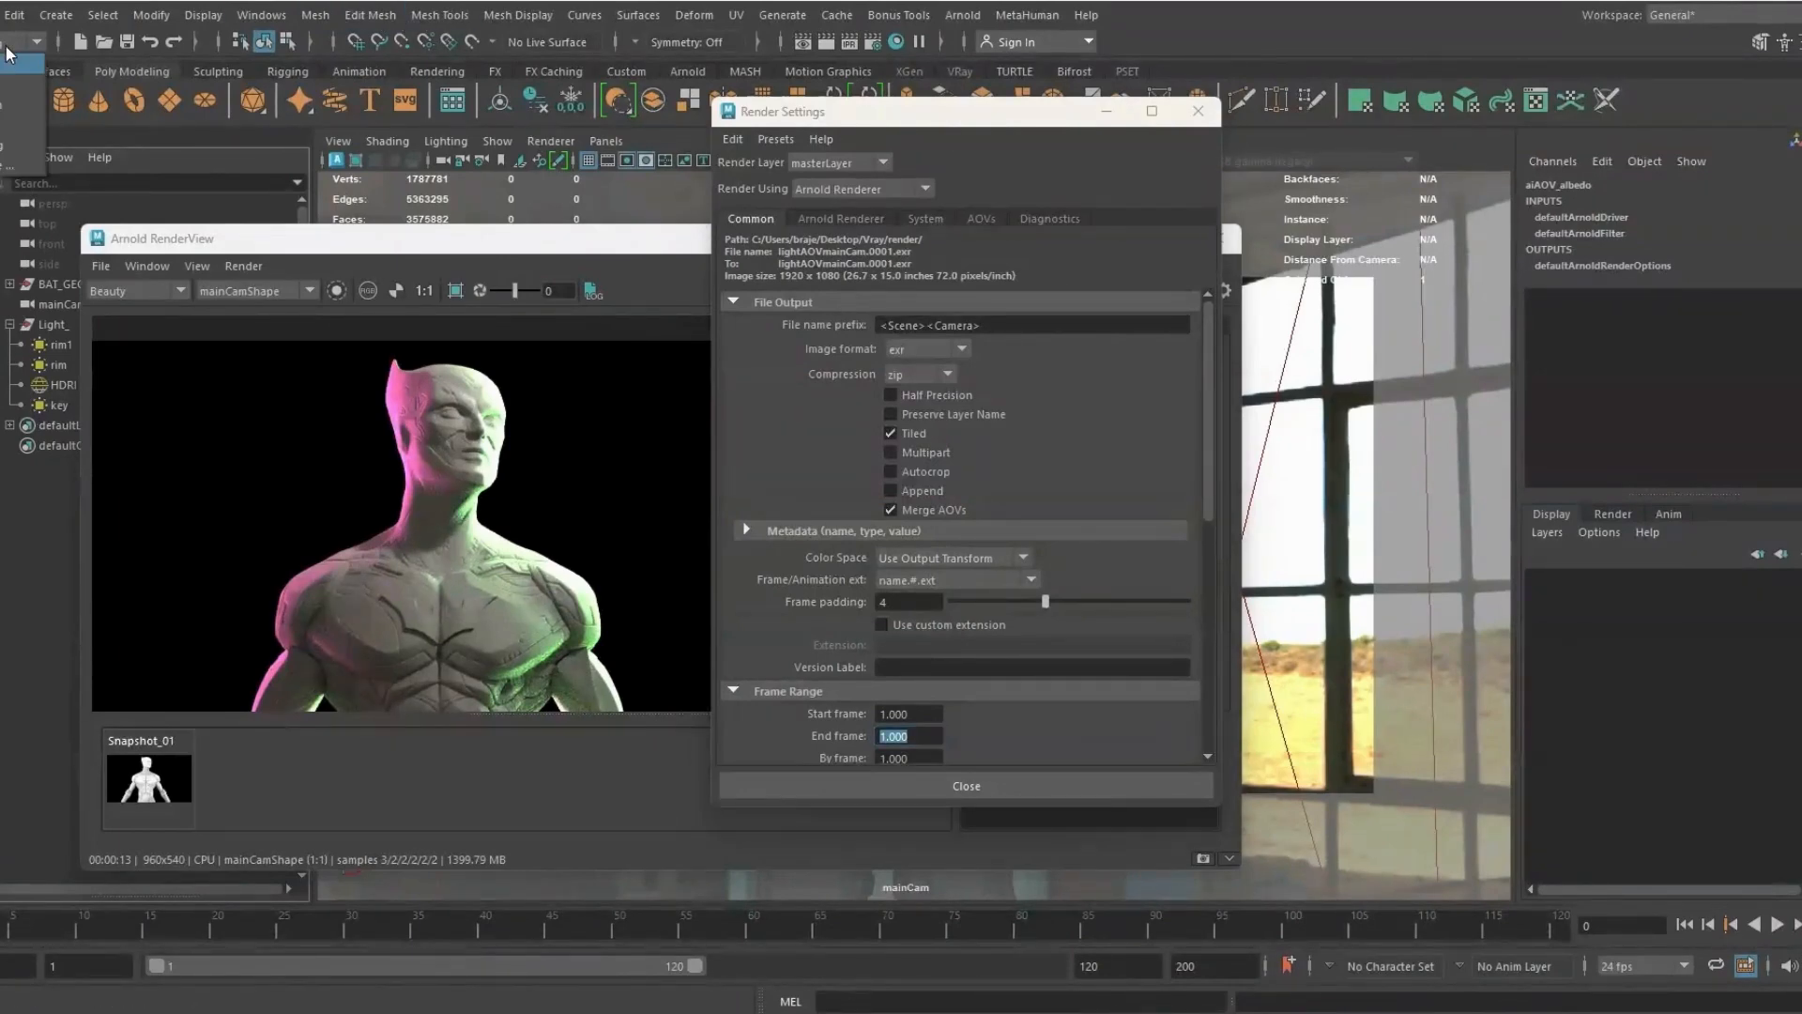
left_click(10, 150)
left_click(488, 15)
left_click(686, 287)
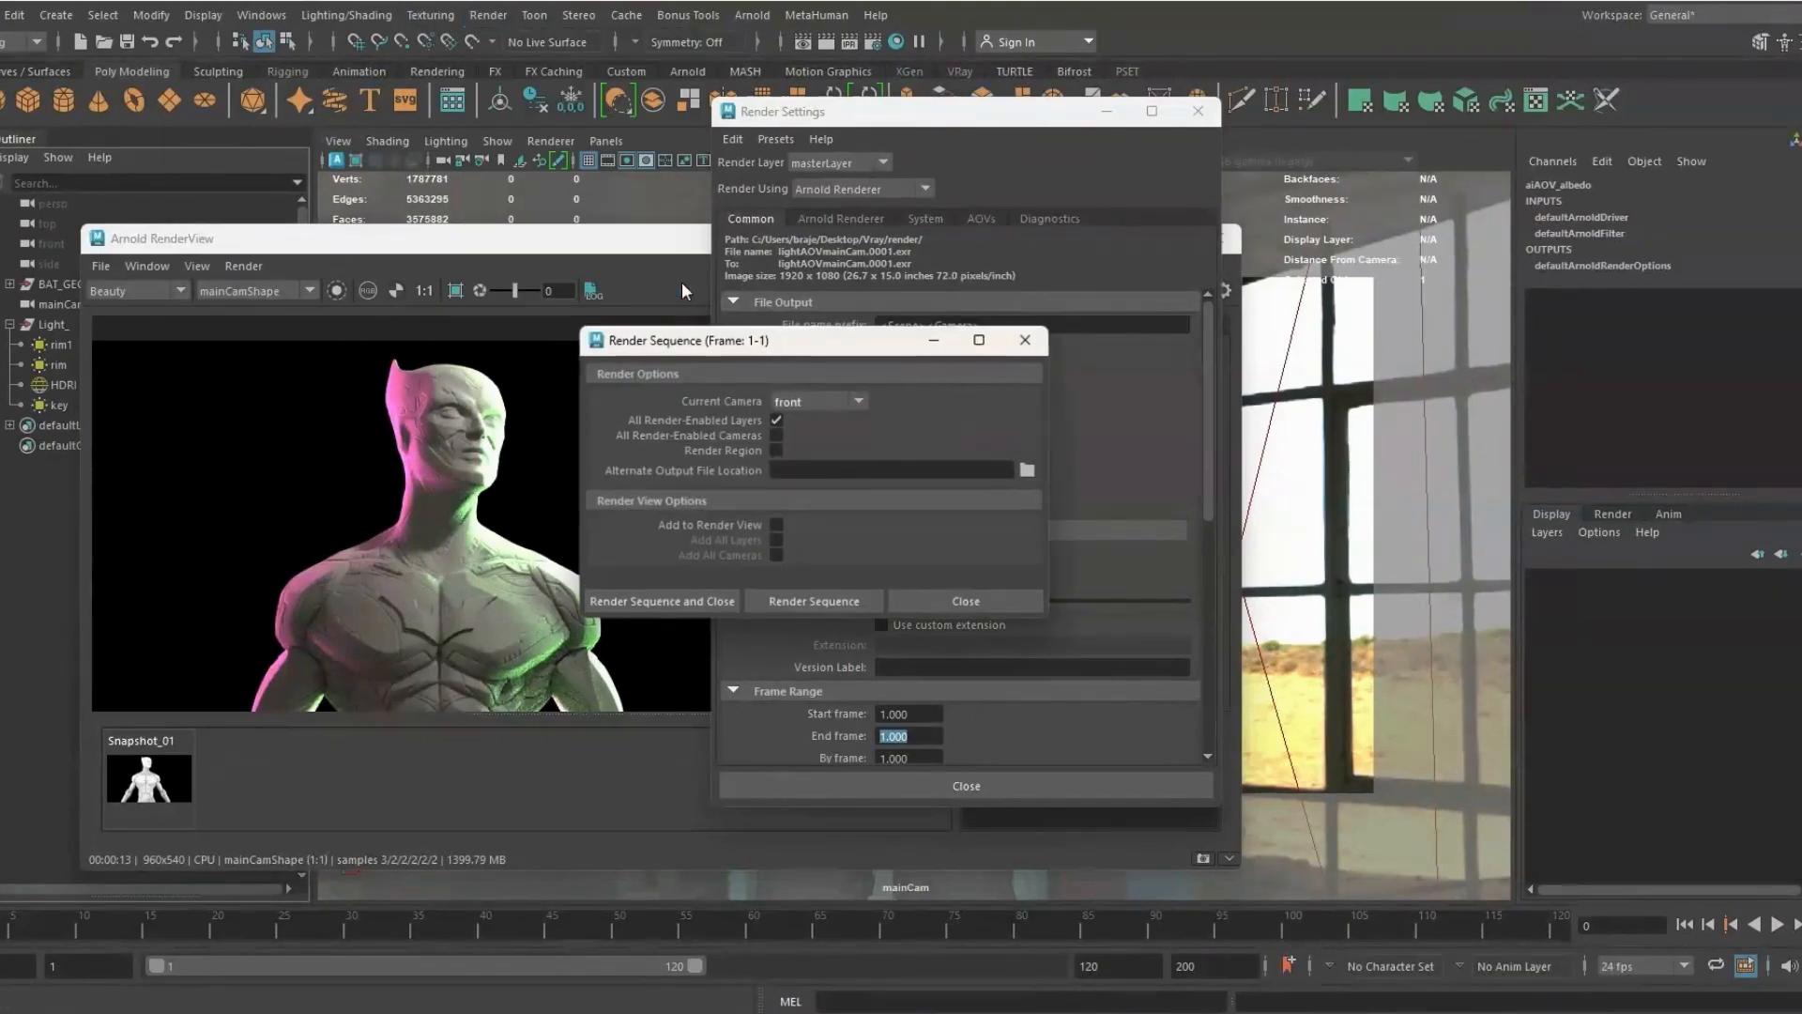
left_click(817, 403)
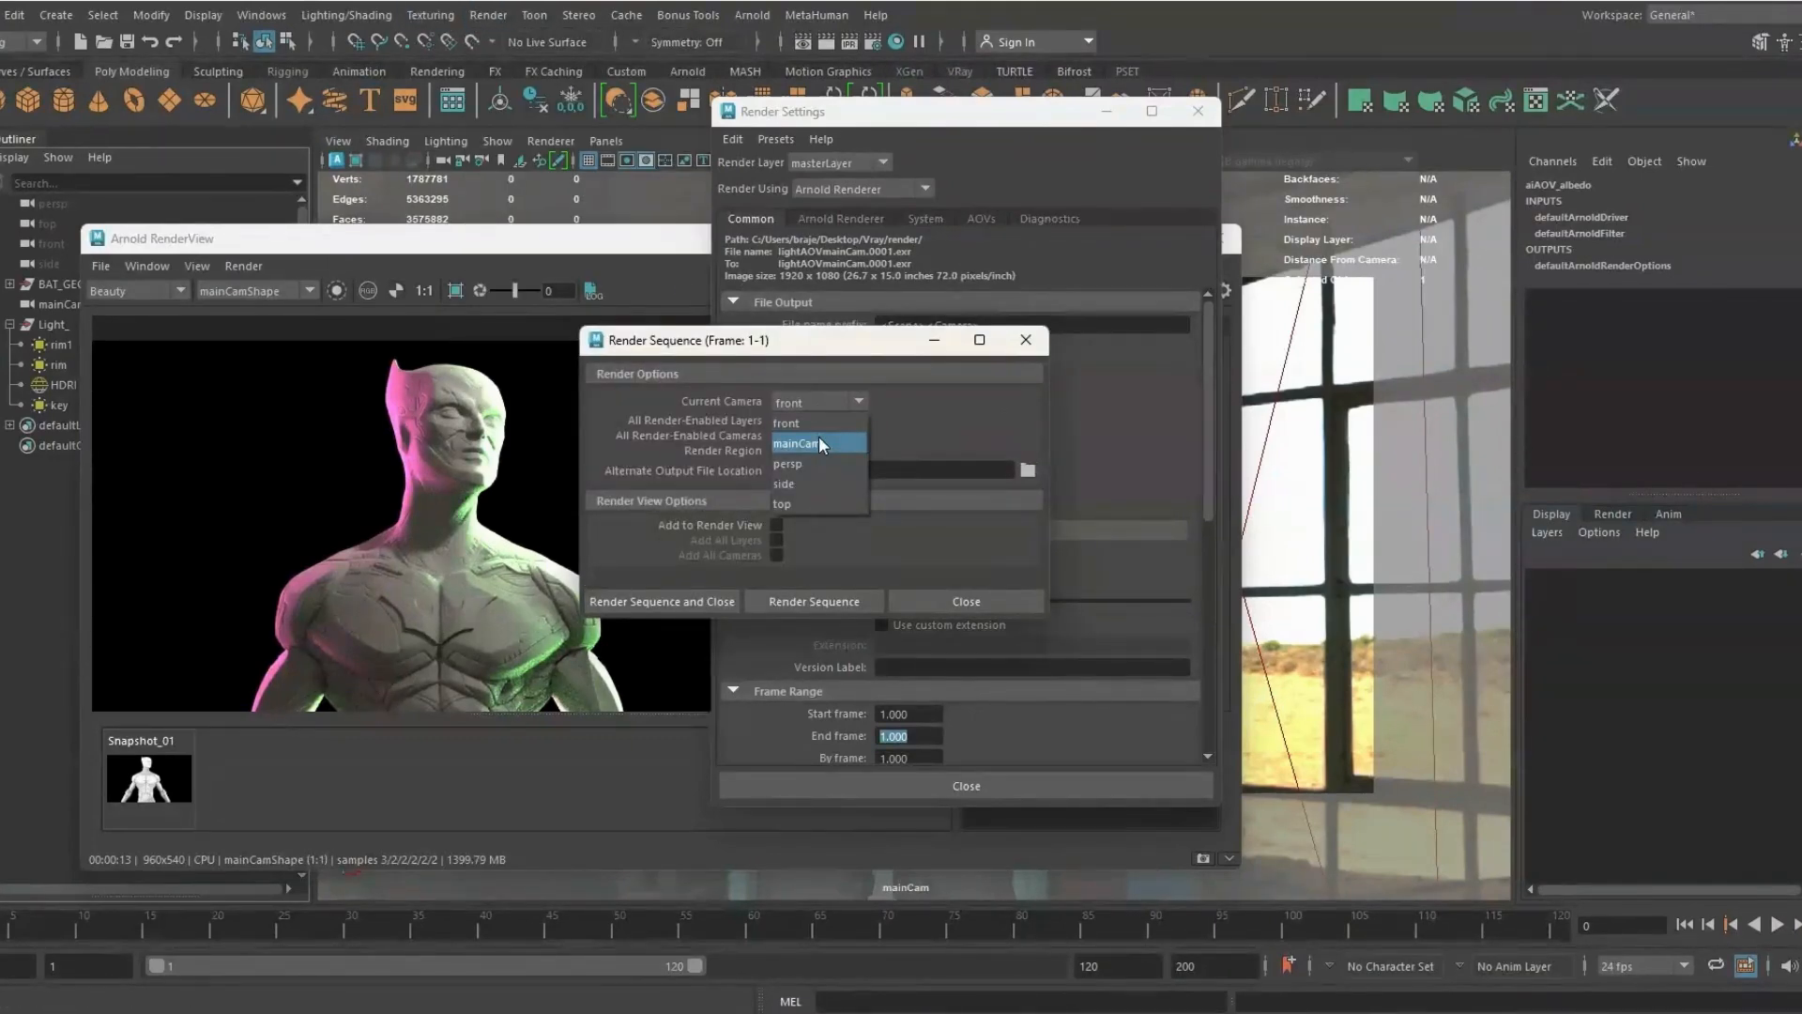
left_click(820, 440)
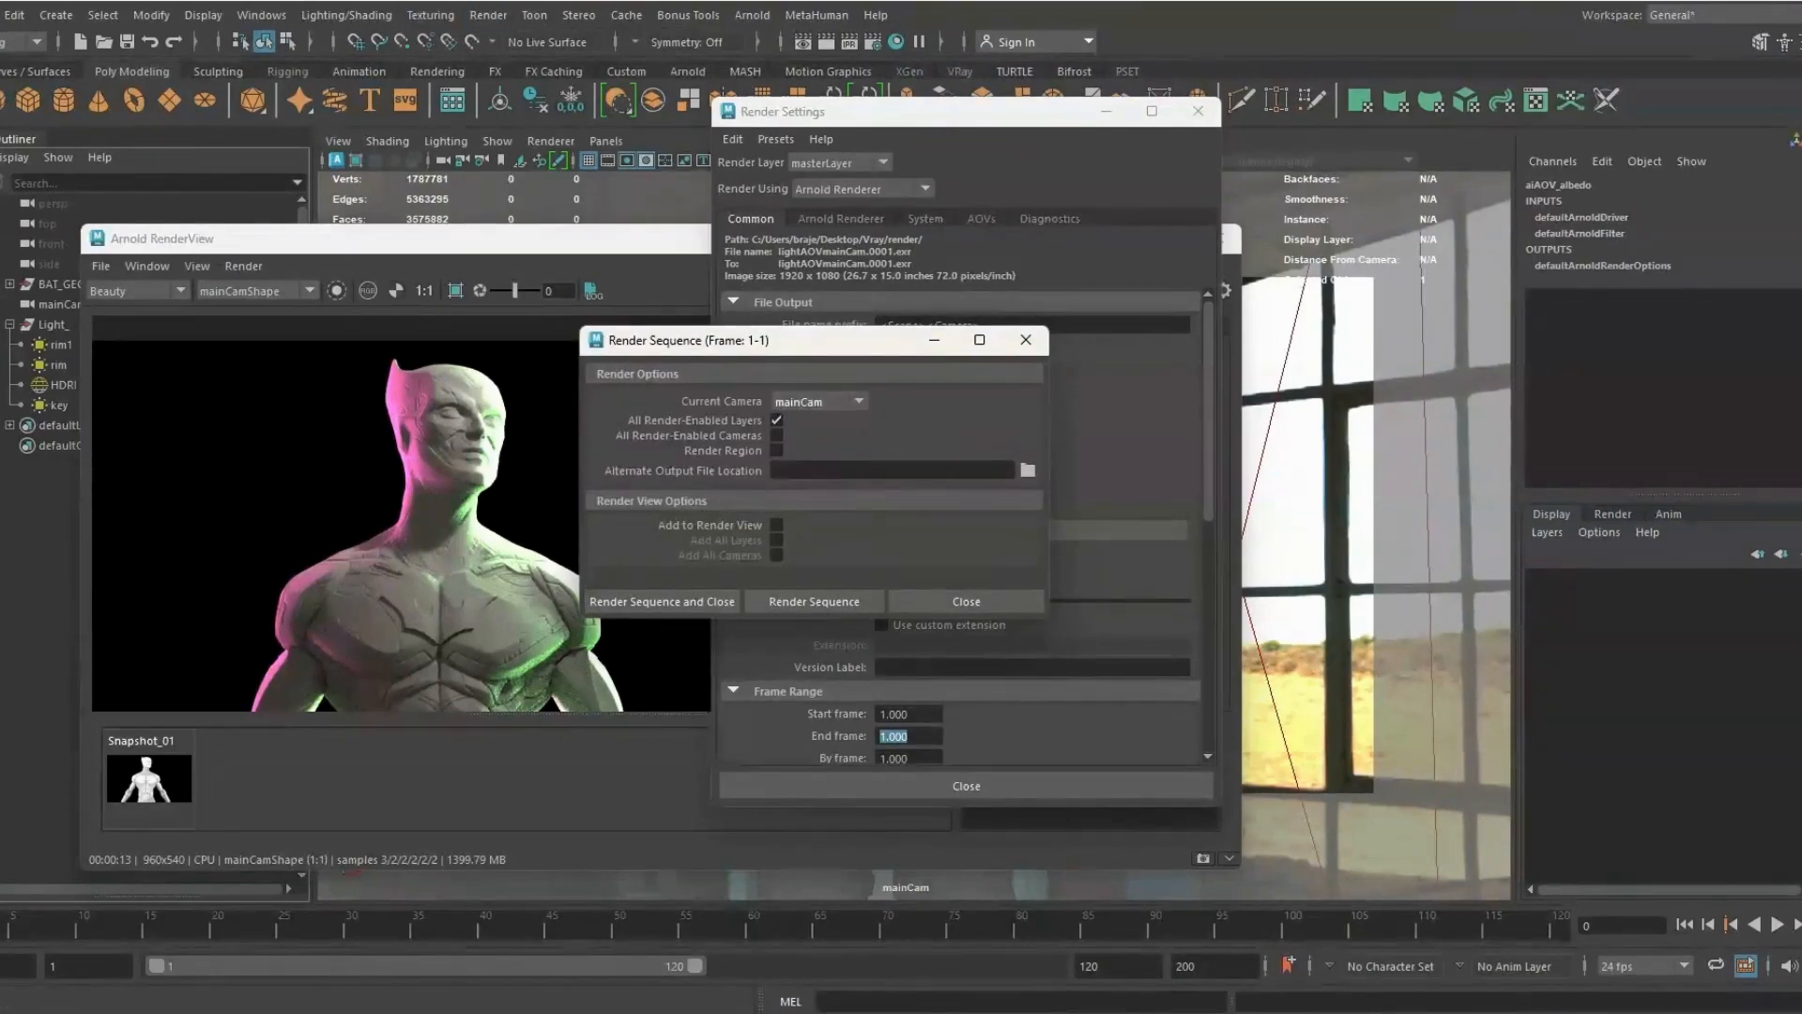
Paste the 06July2026 render folder path as the alternate output location, and render the sequence
left_click(629, 938)
left_click(728, 112)
key("ctrl+c")
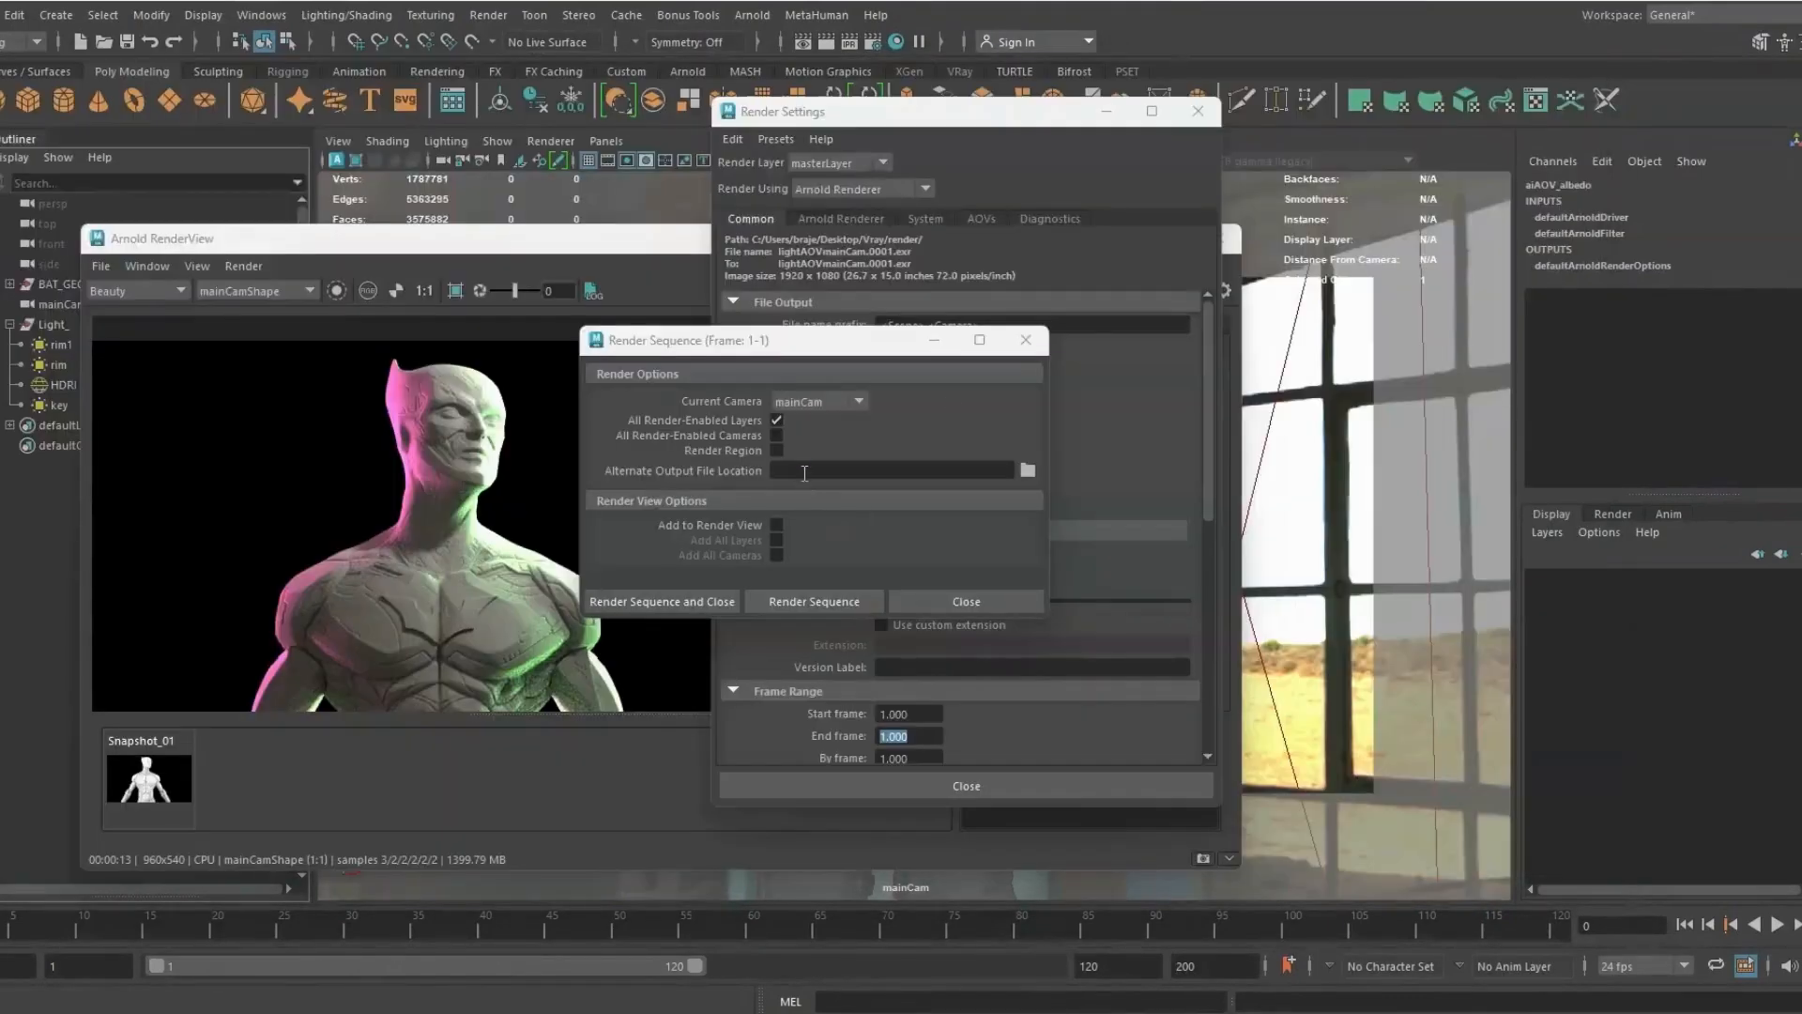
left_click(805, 472)
key("ctrl+v")
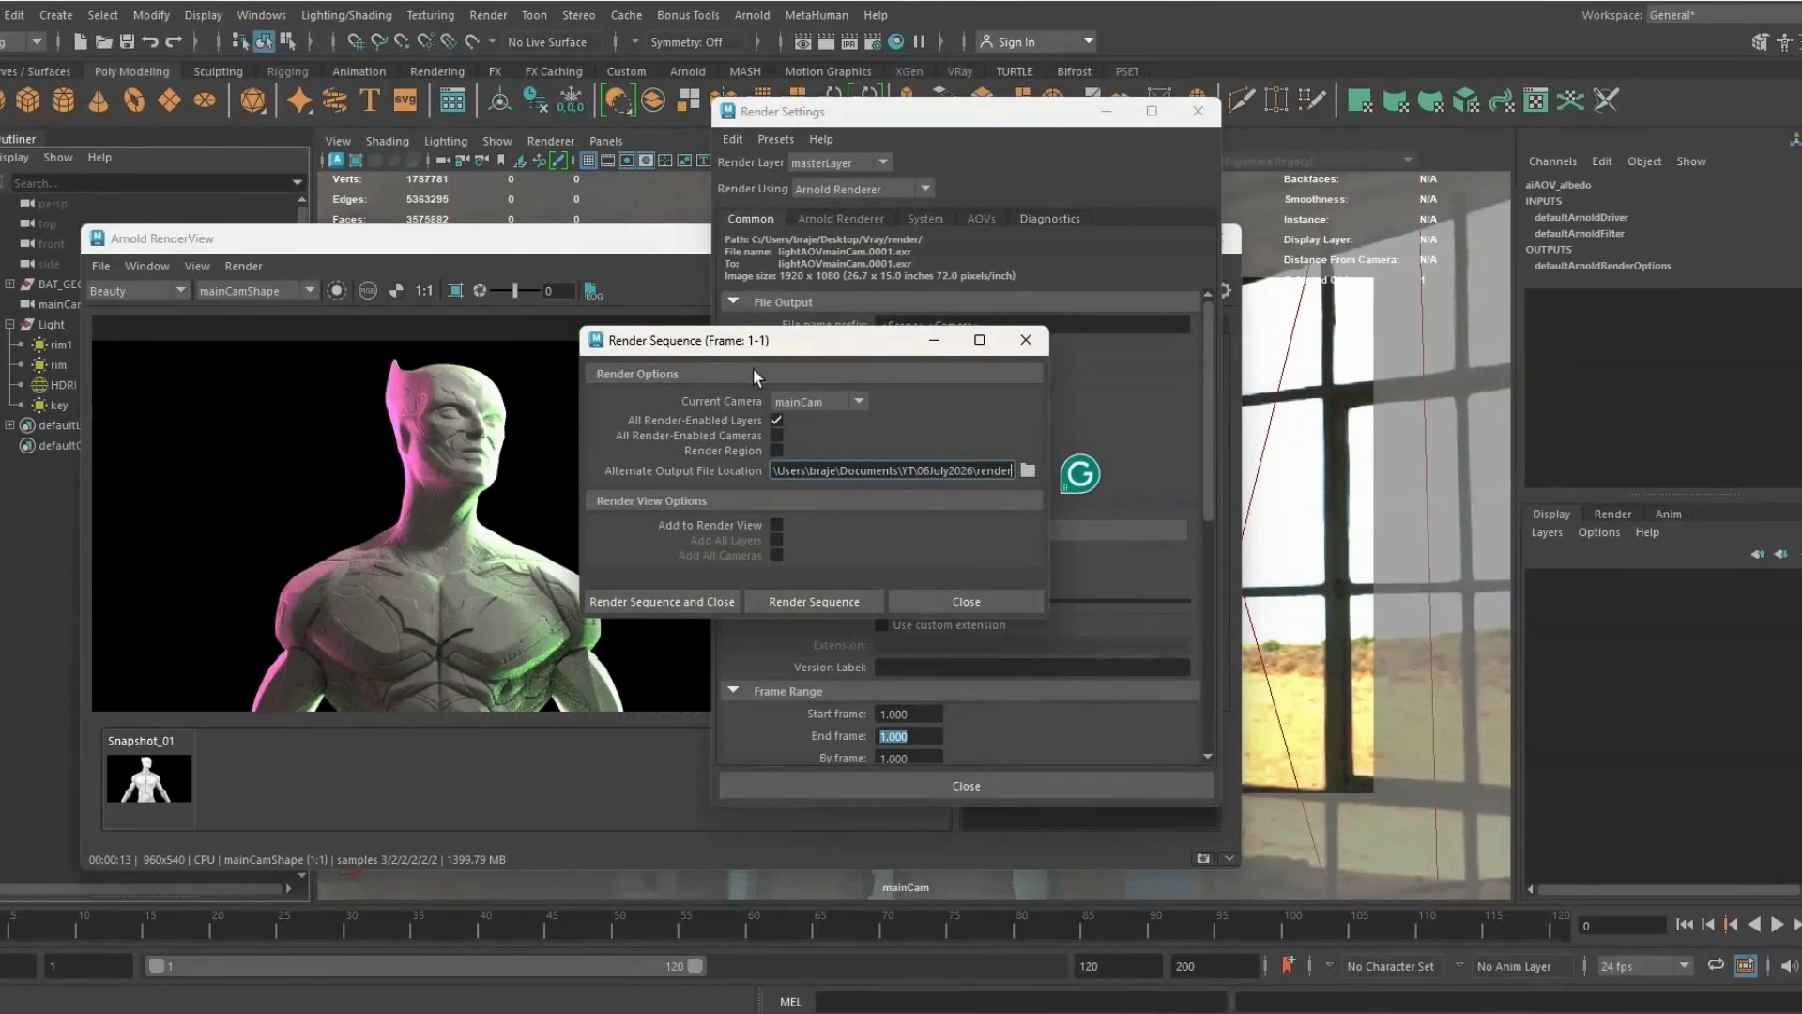
left_click(783, 602)
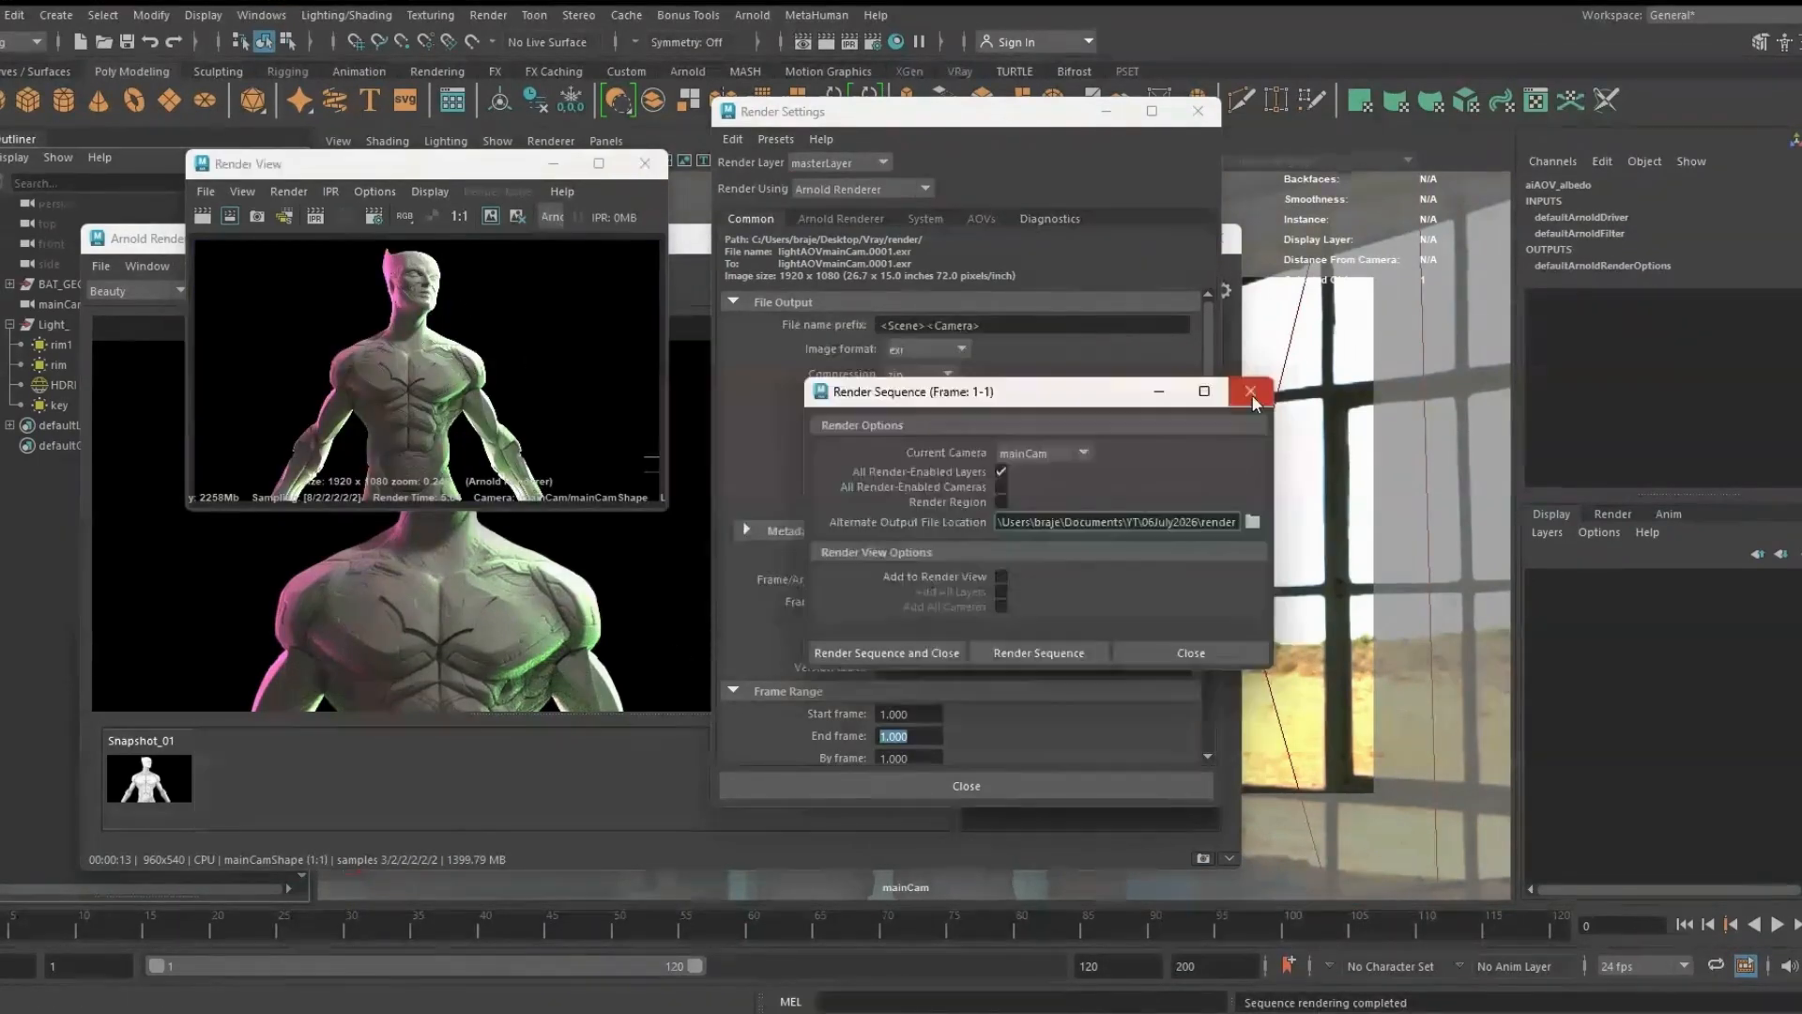
left_click(1252, 392)
Load lightAOVmainCam.0001.exr from the render folder into Nuke as a Read node and toggle the viewer's alpha display
left_click(690, 1012)
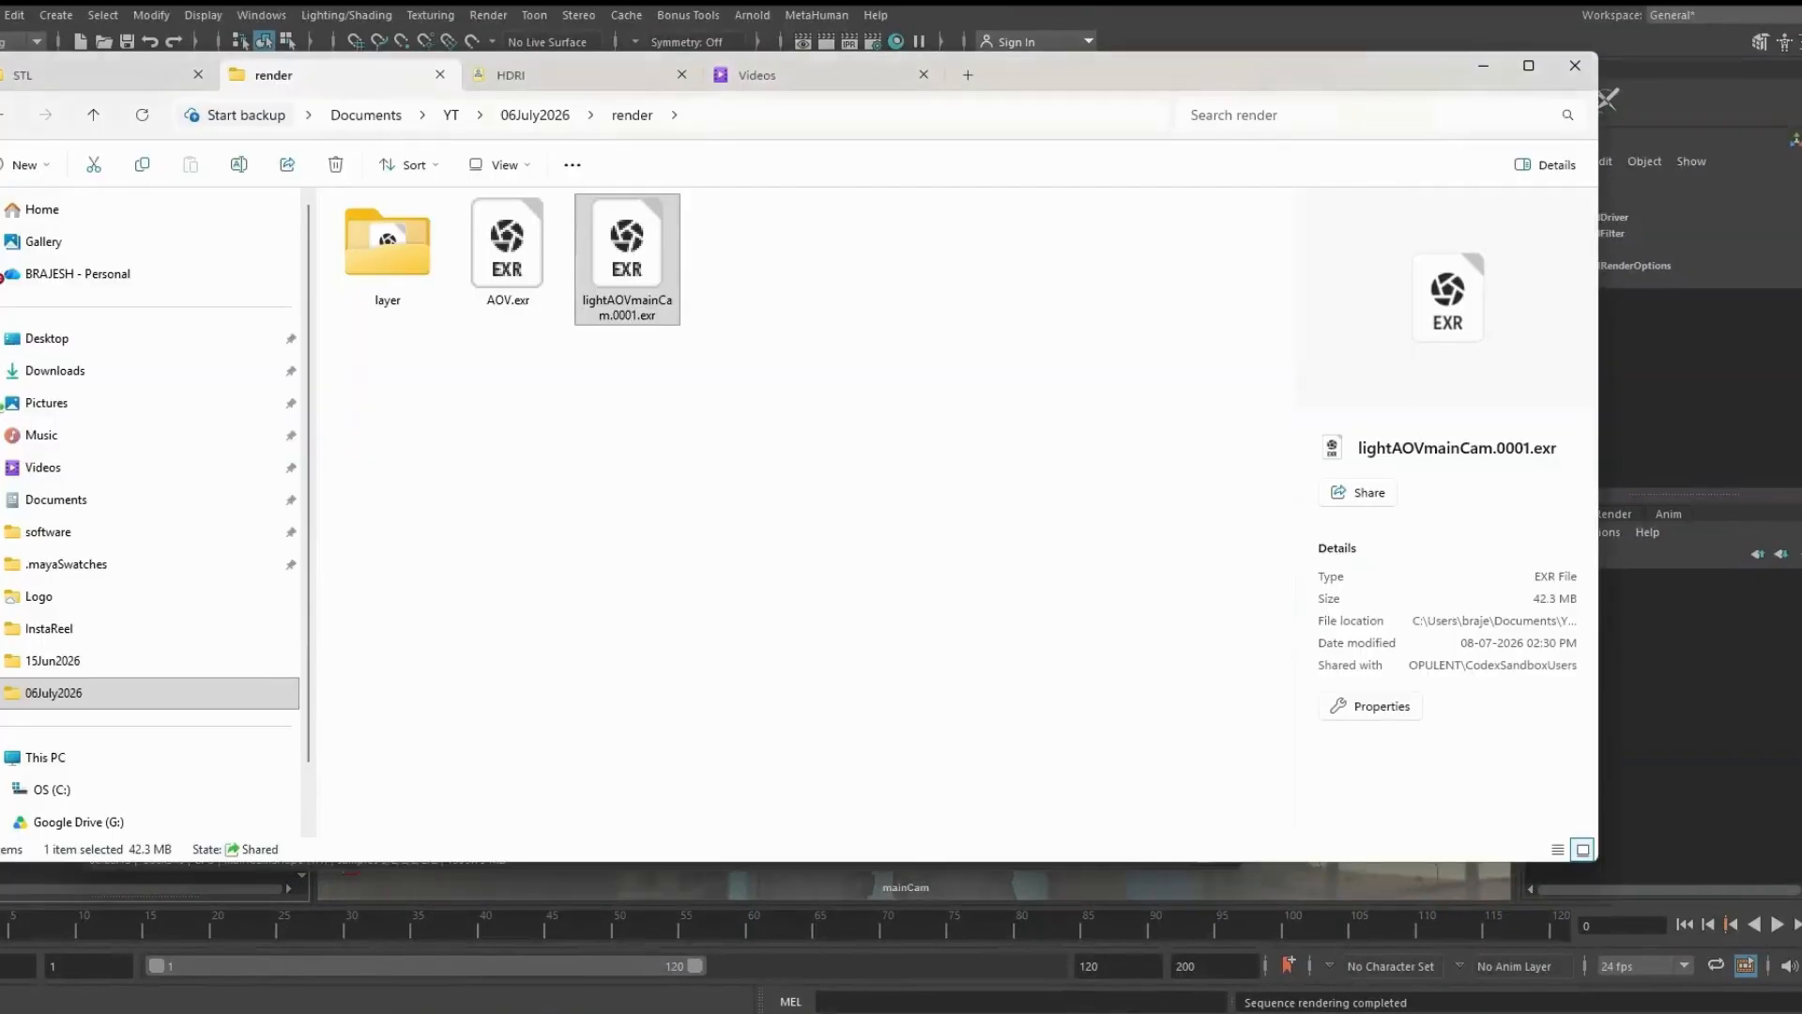
left_click(1205, 29)
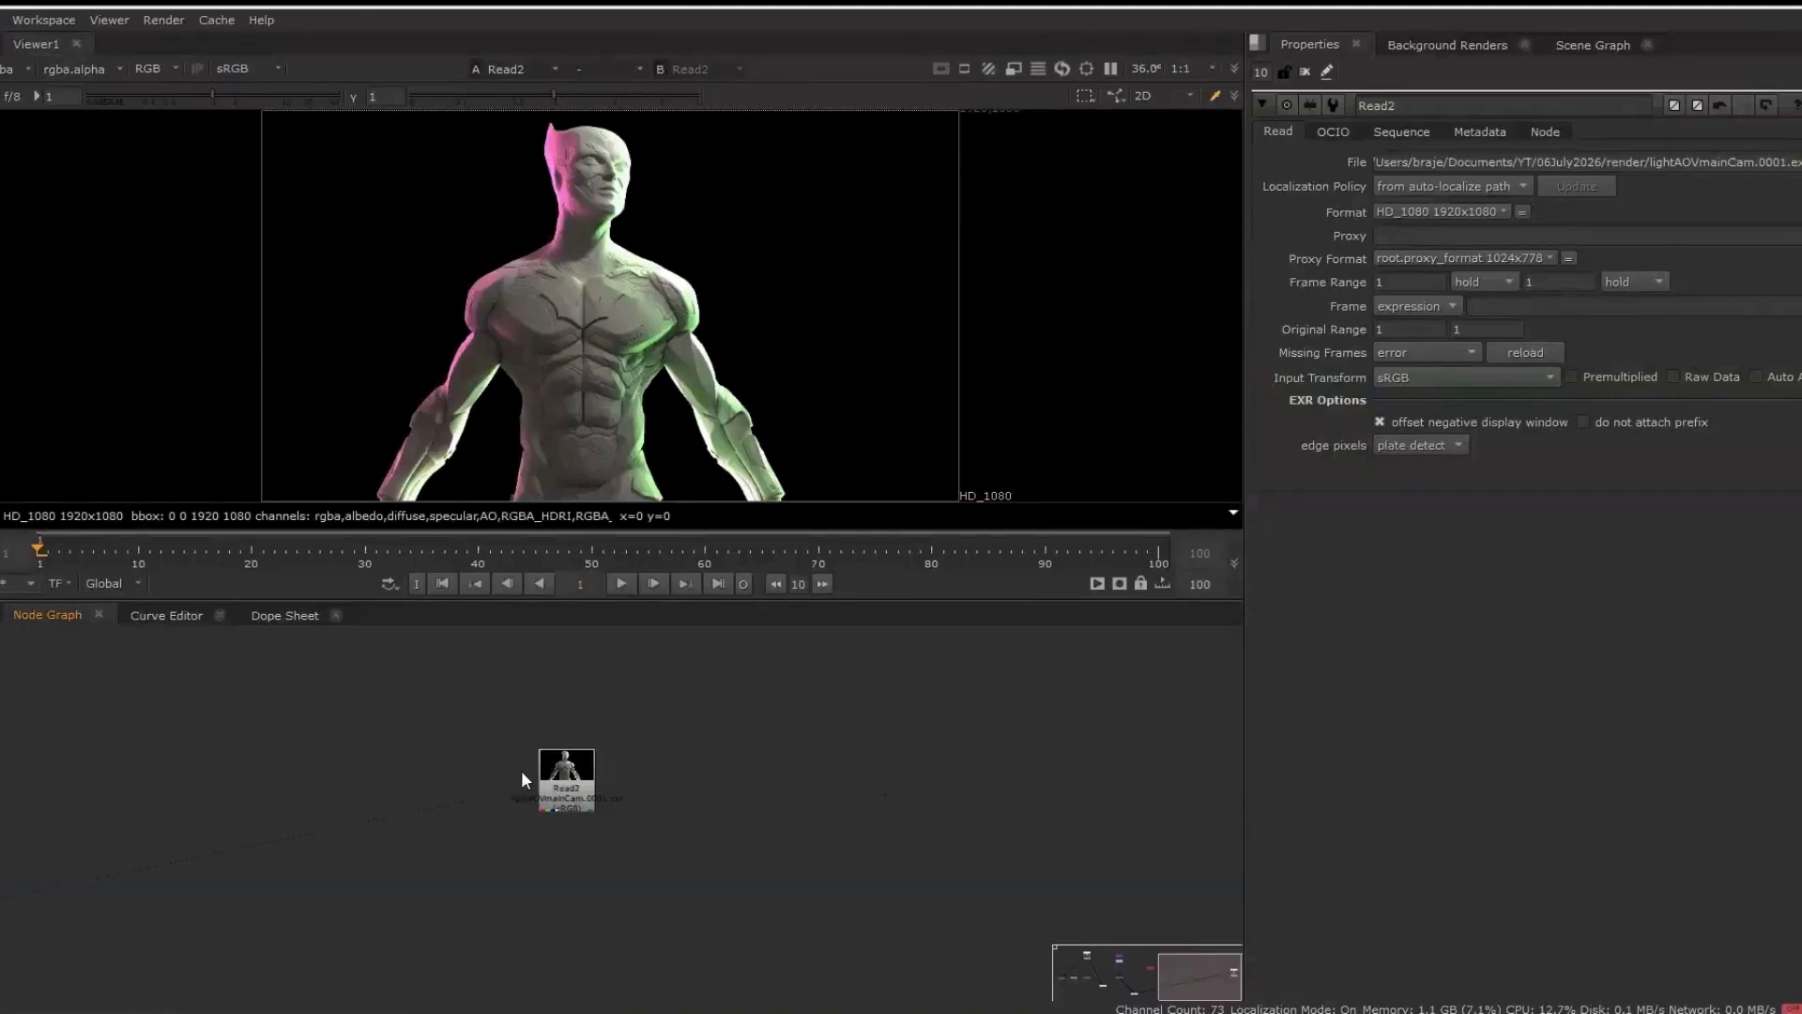
scroll(521, 770, "up", 5)
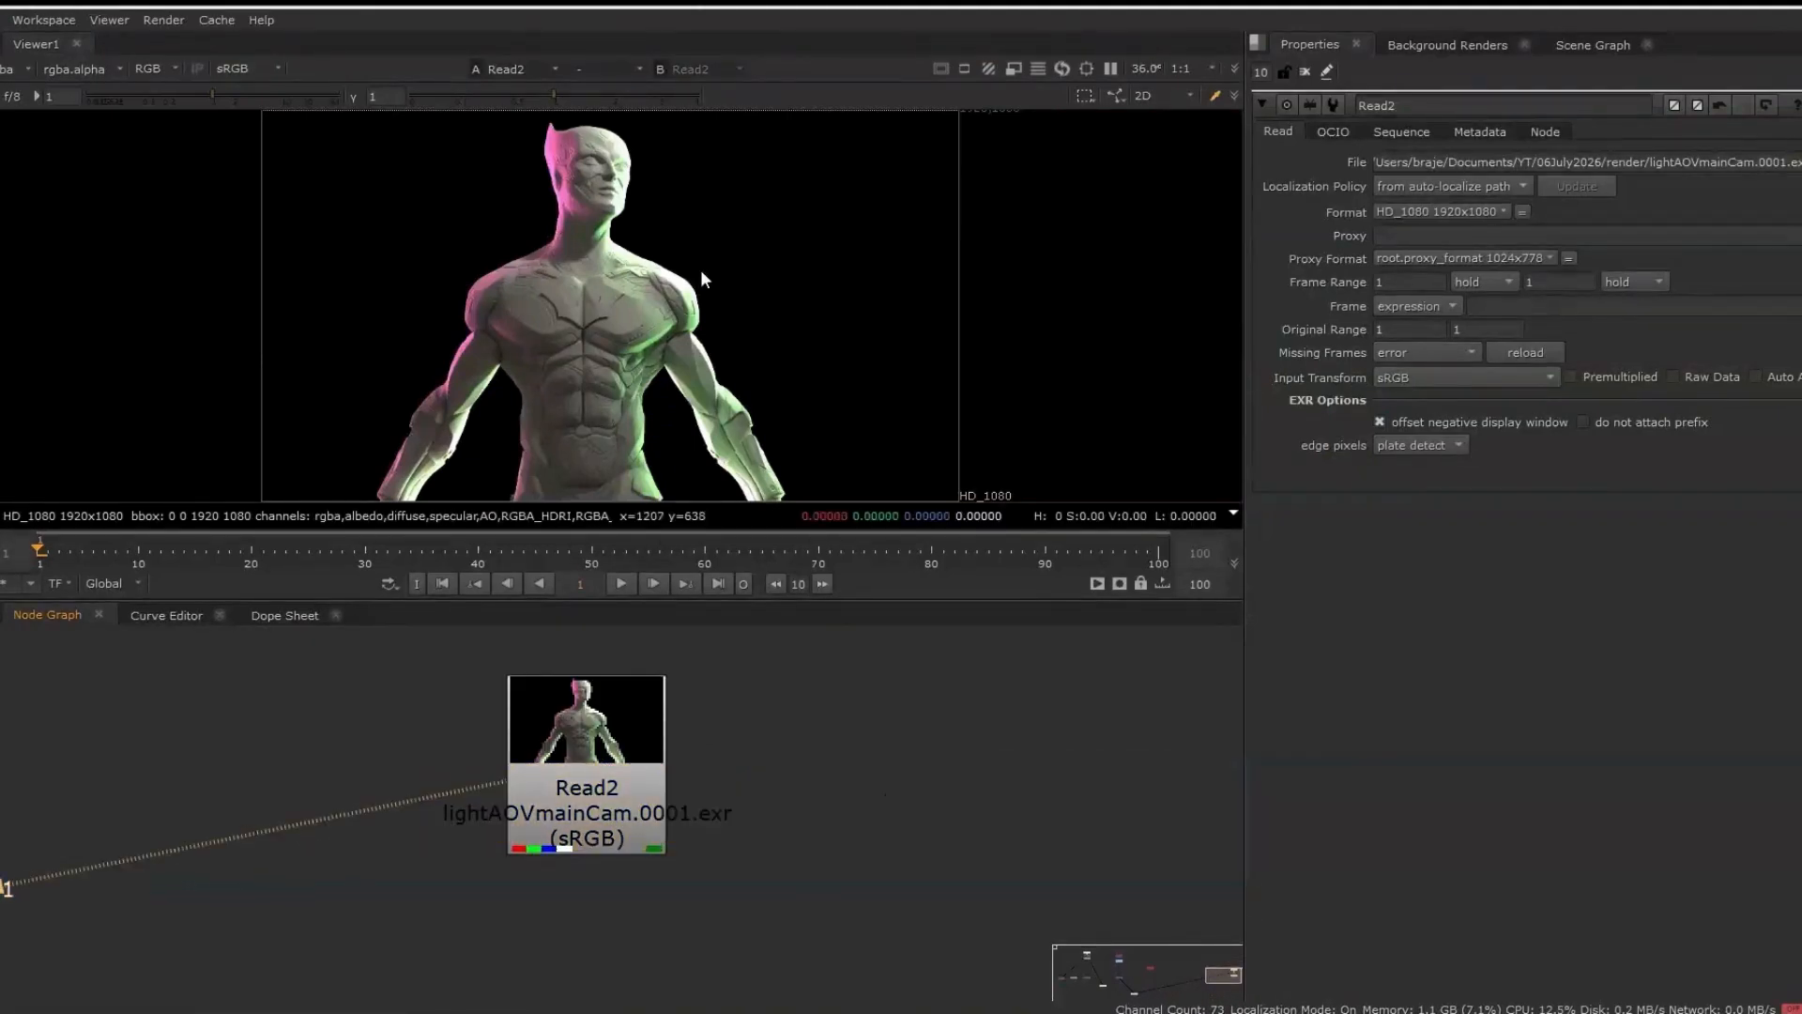
scroll(651, 323, "down", 1)
key("a")
key("a")
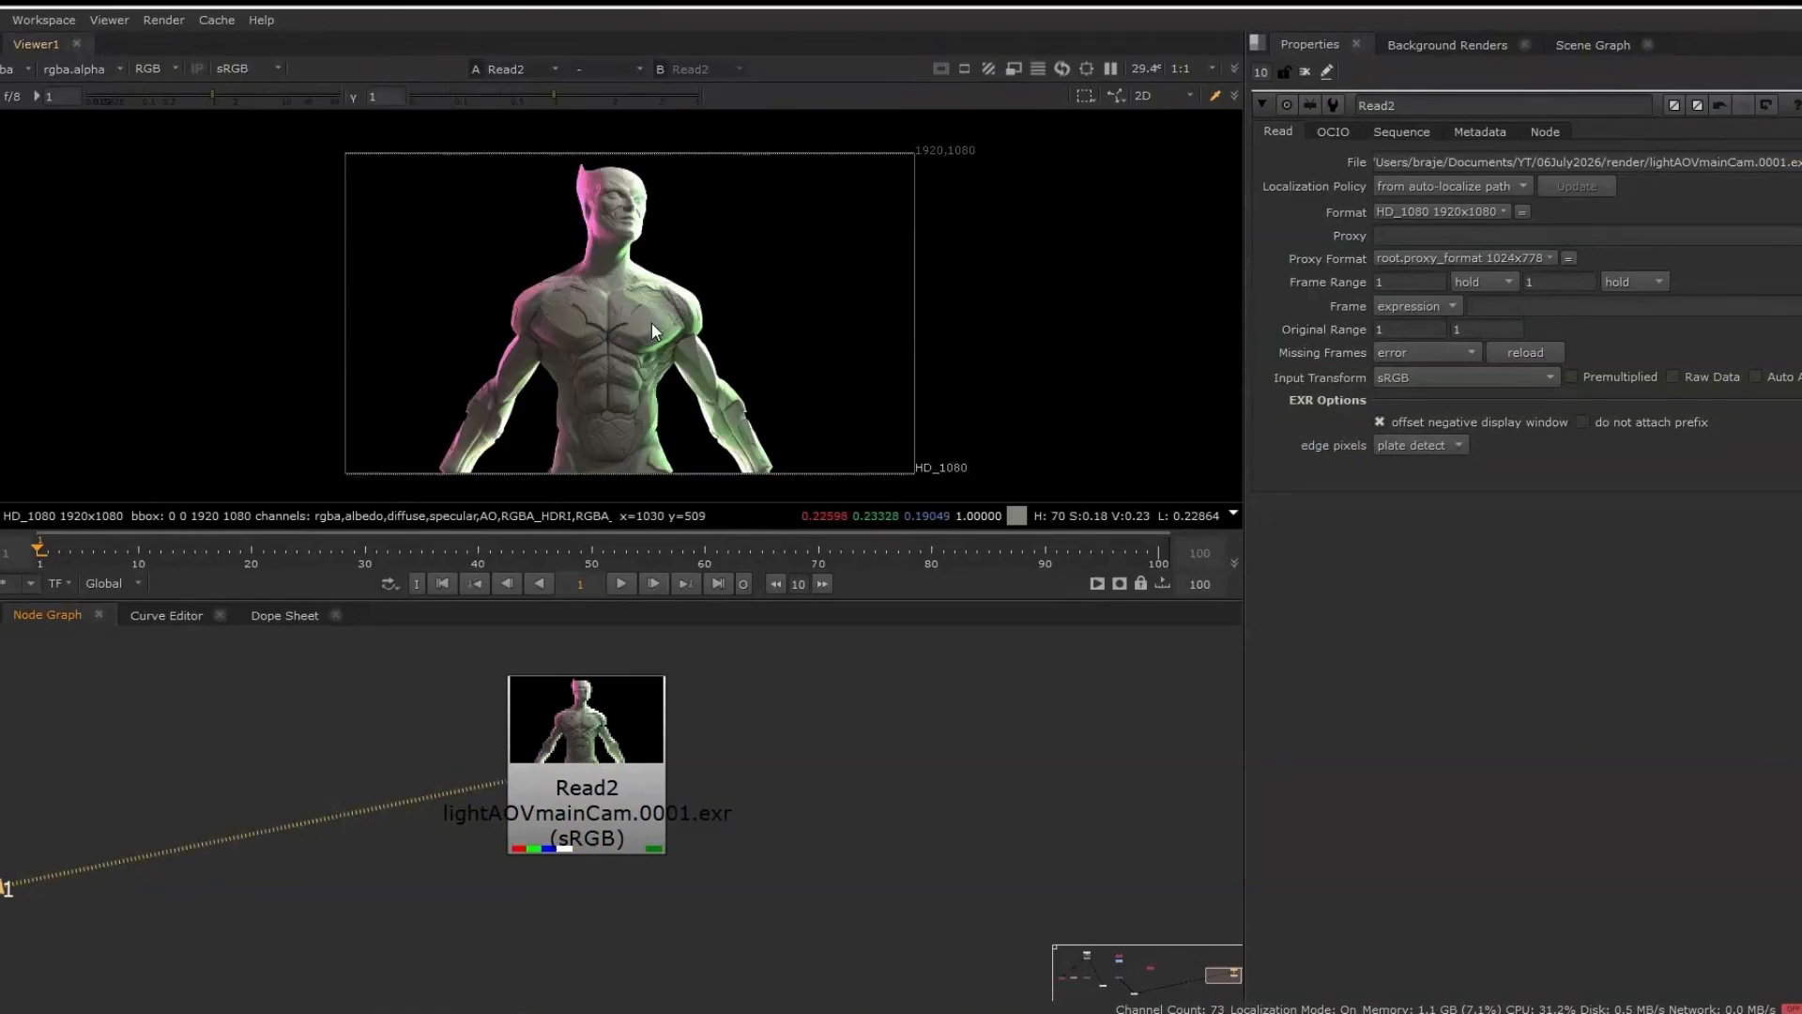
scroll(667, 779, "down", 2)
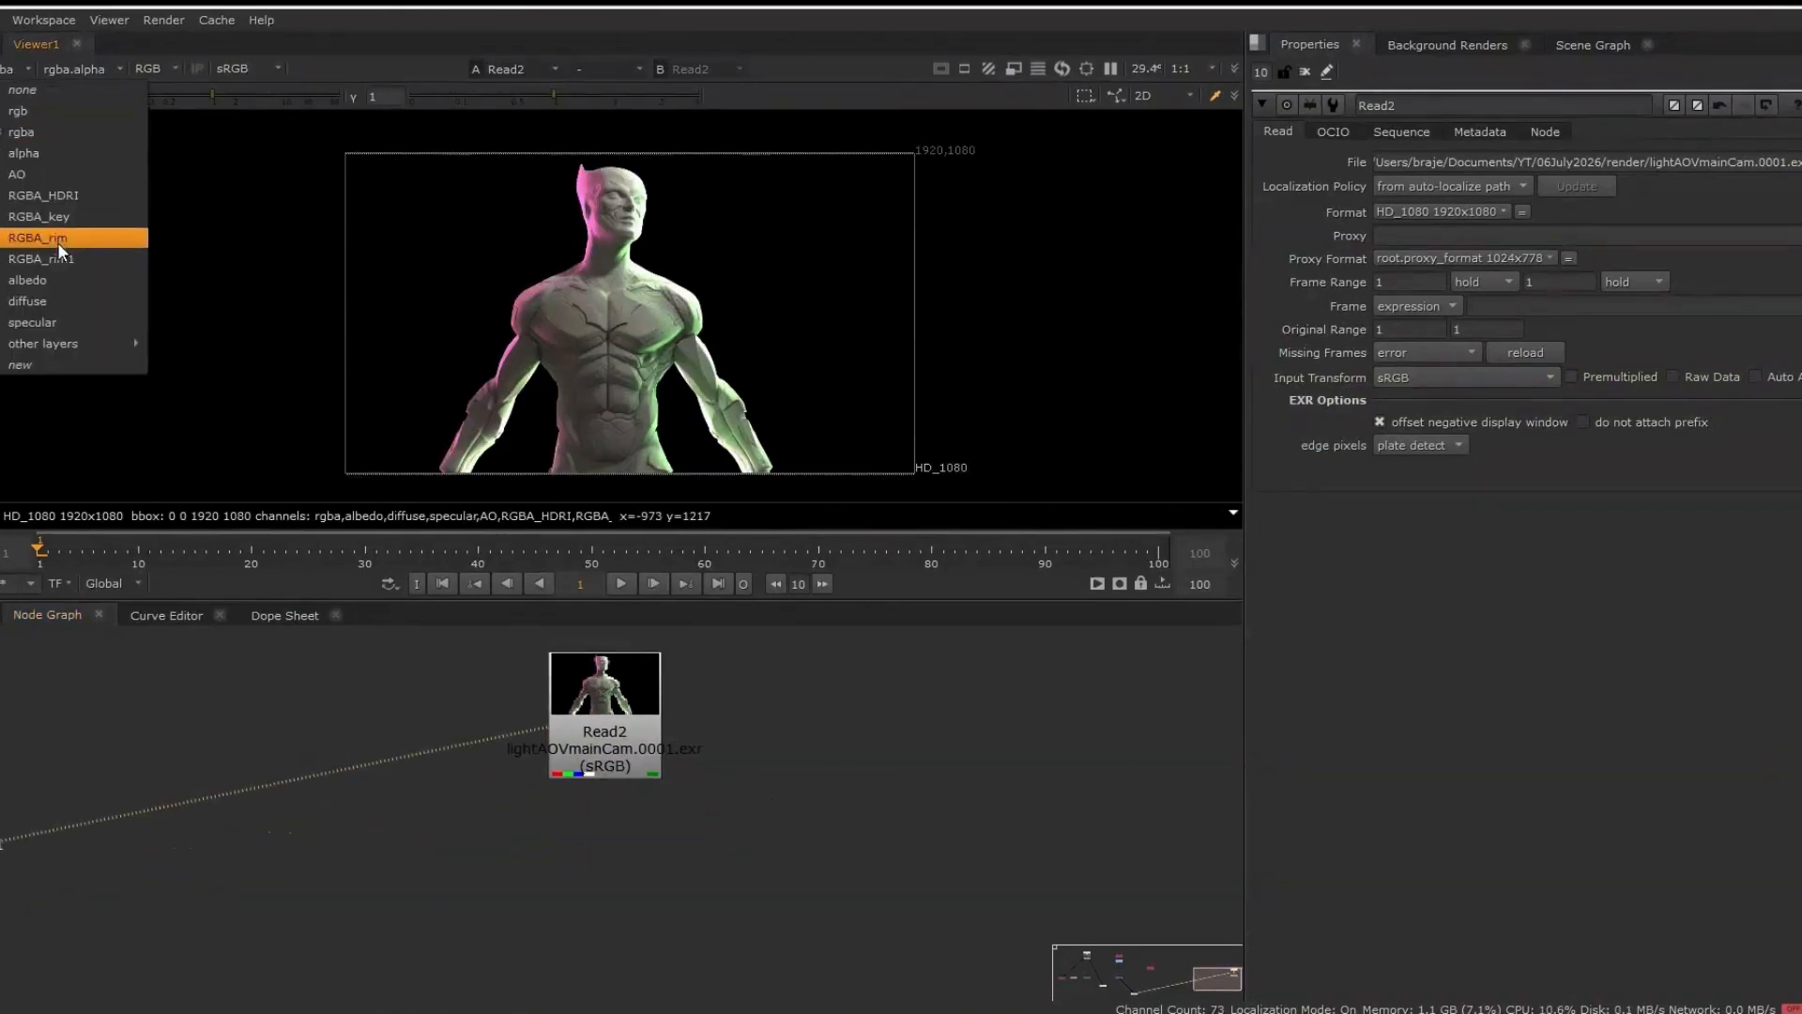
Add a LayerContactSheet node fed by the lightAOVmainCam Read node, view it, and enable the layer names
left_click(841, 844)
key("Tab")
type("layer")
left_click(719, 813)
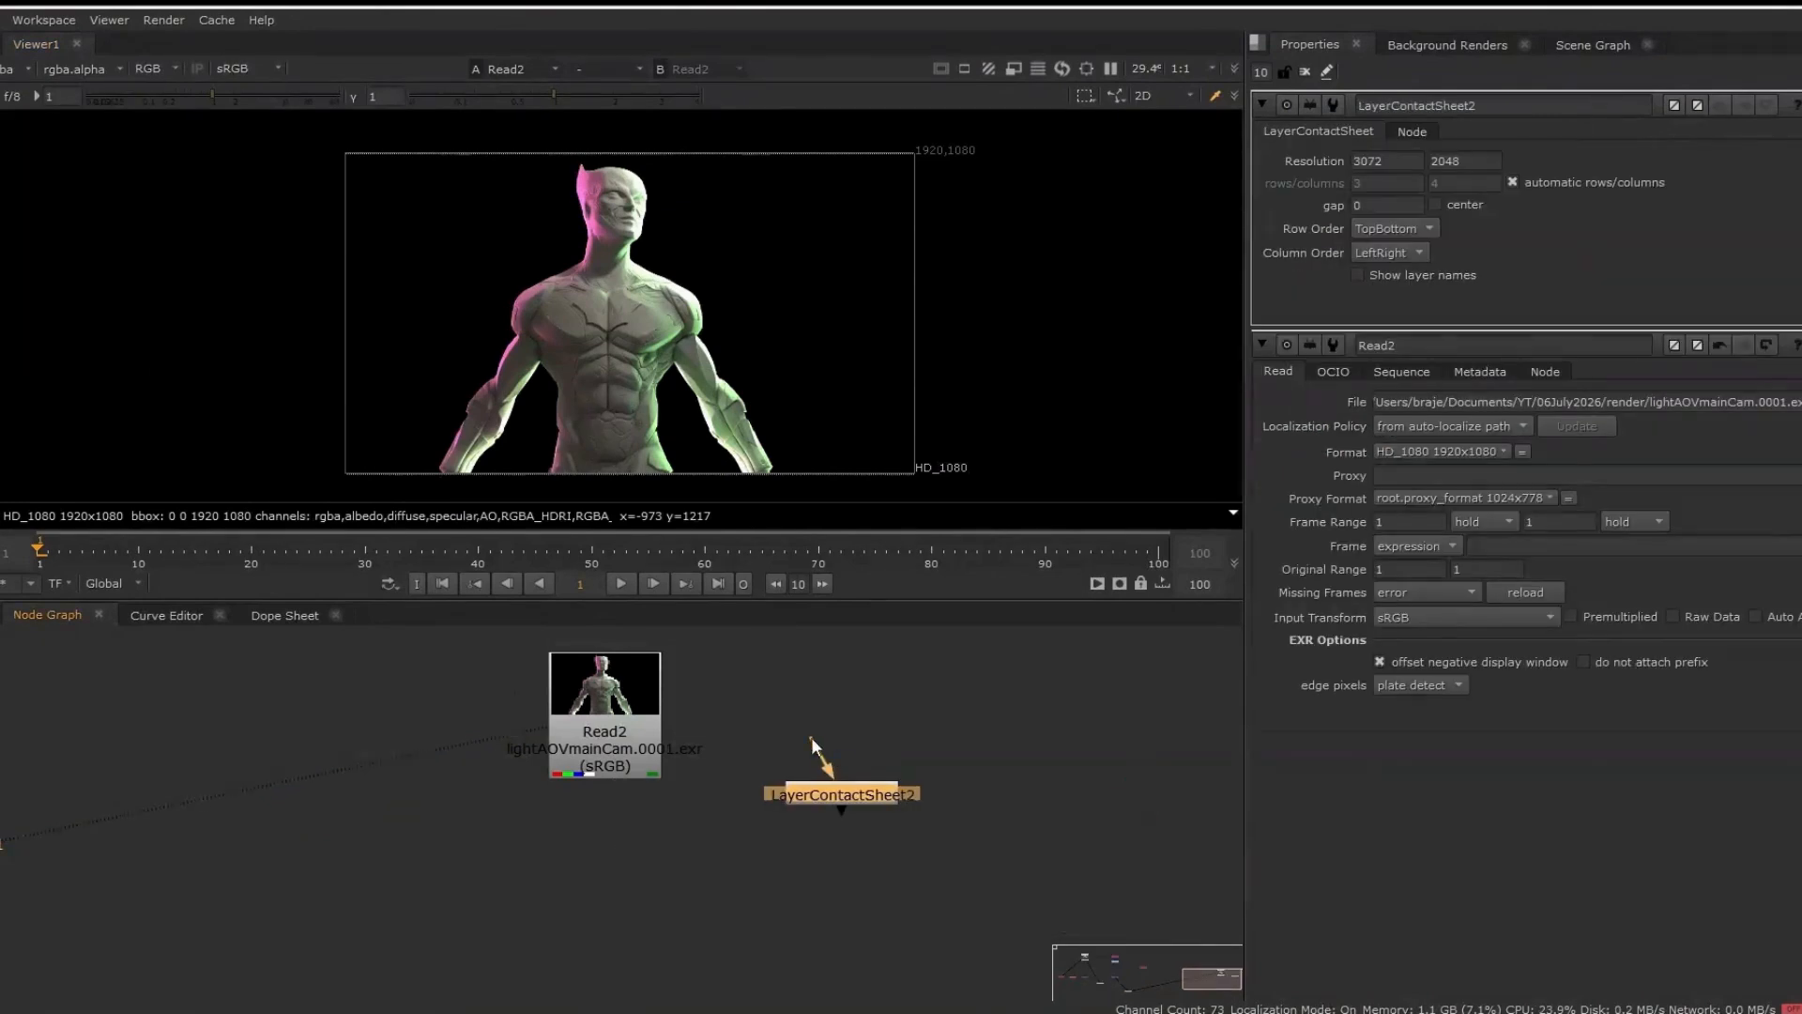
left_click_drag(847, 794, 1127, 713)
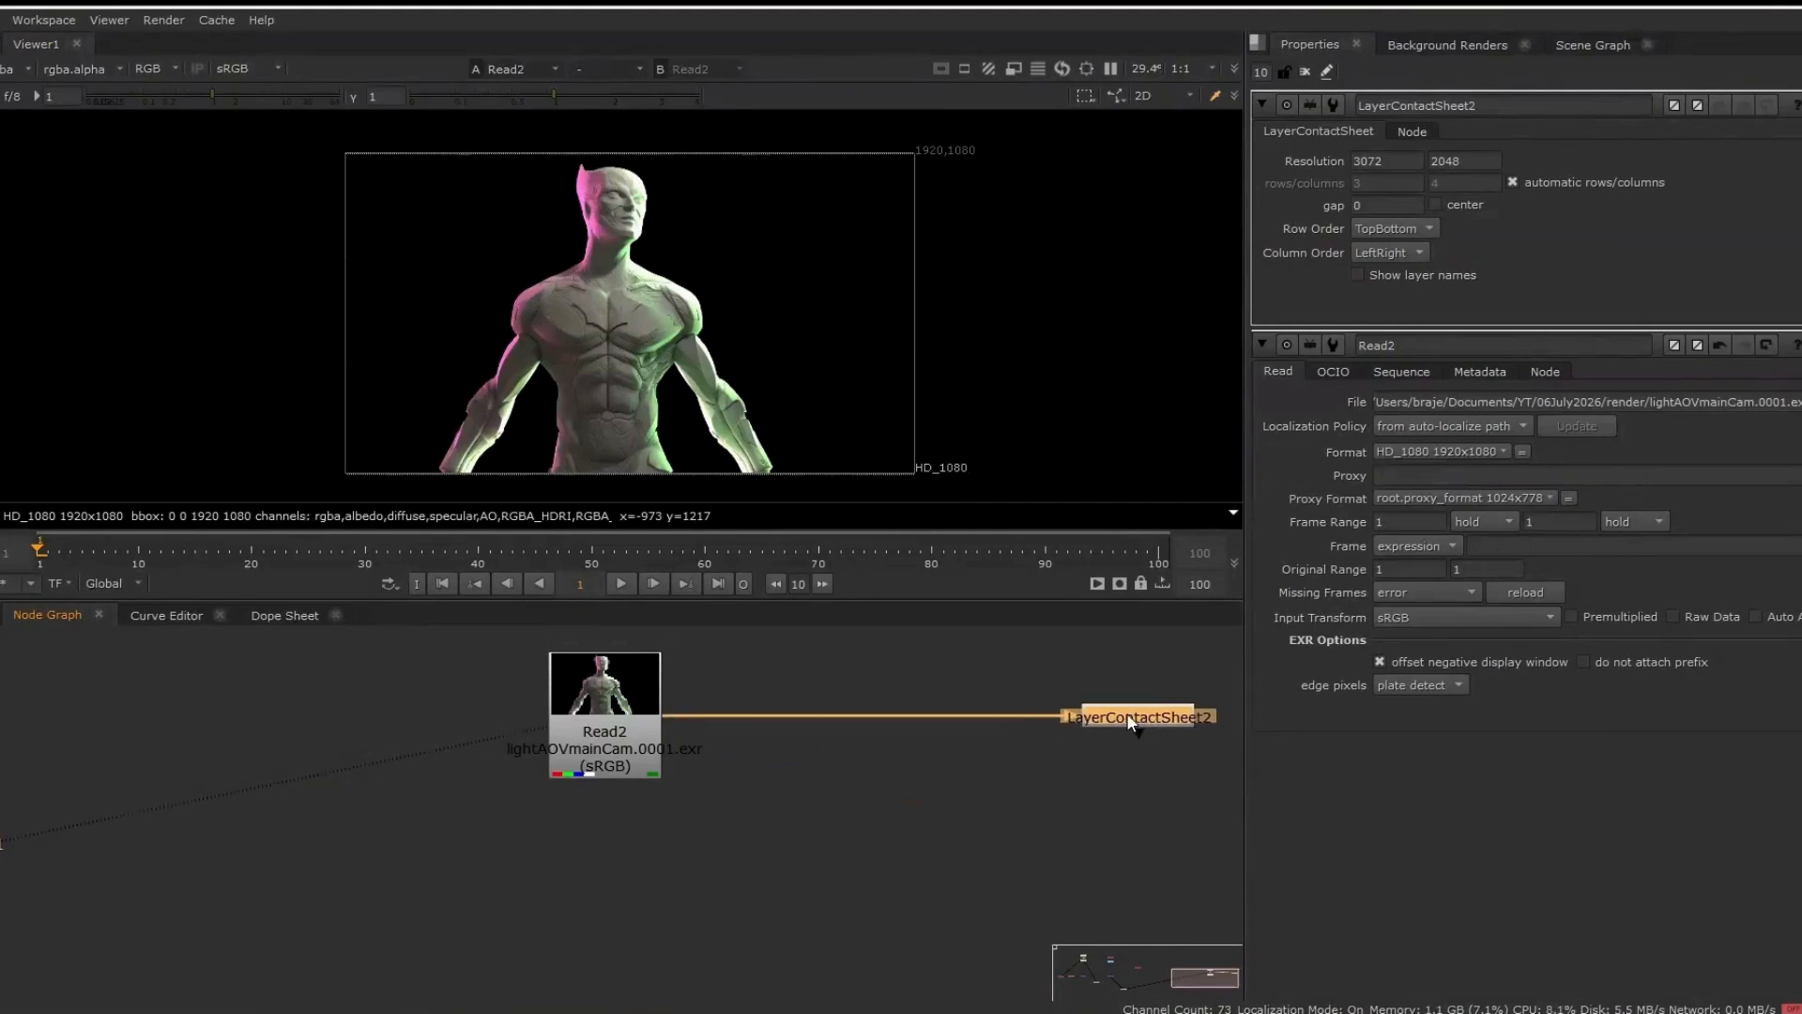
key("1")
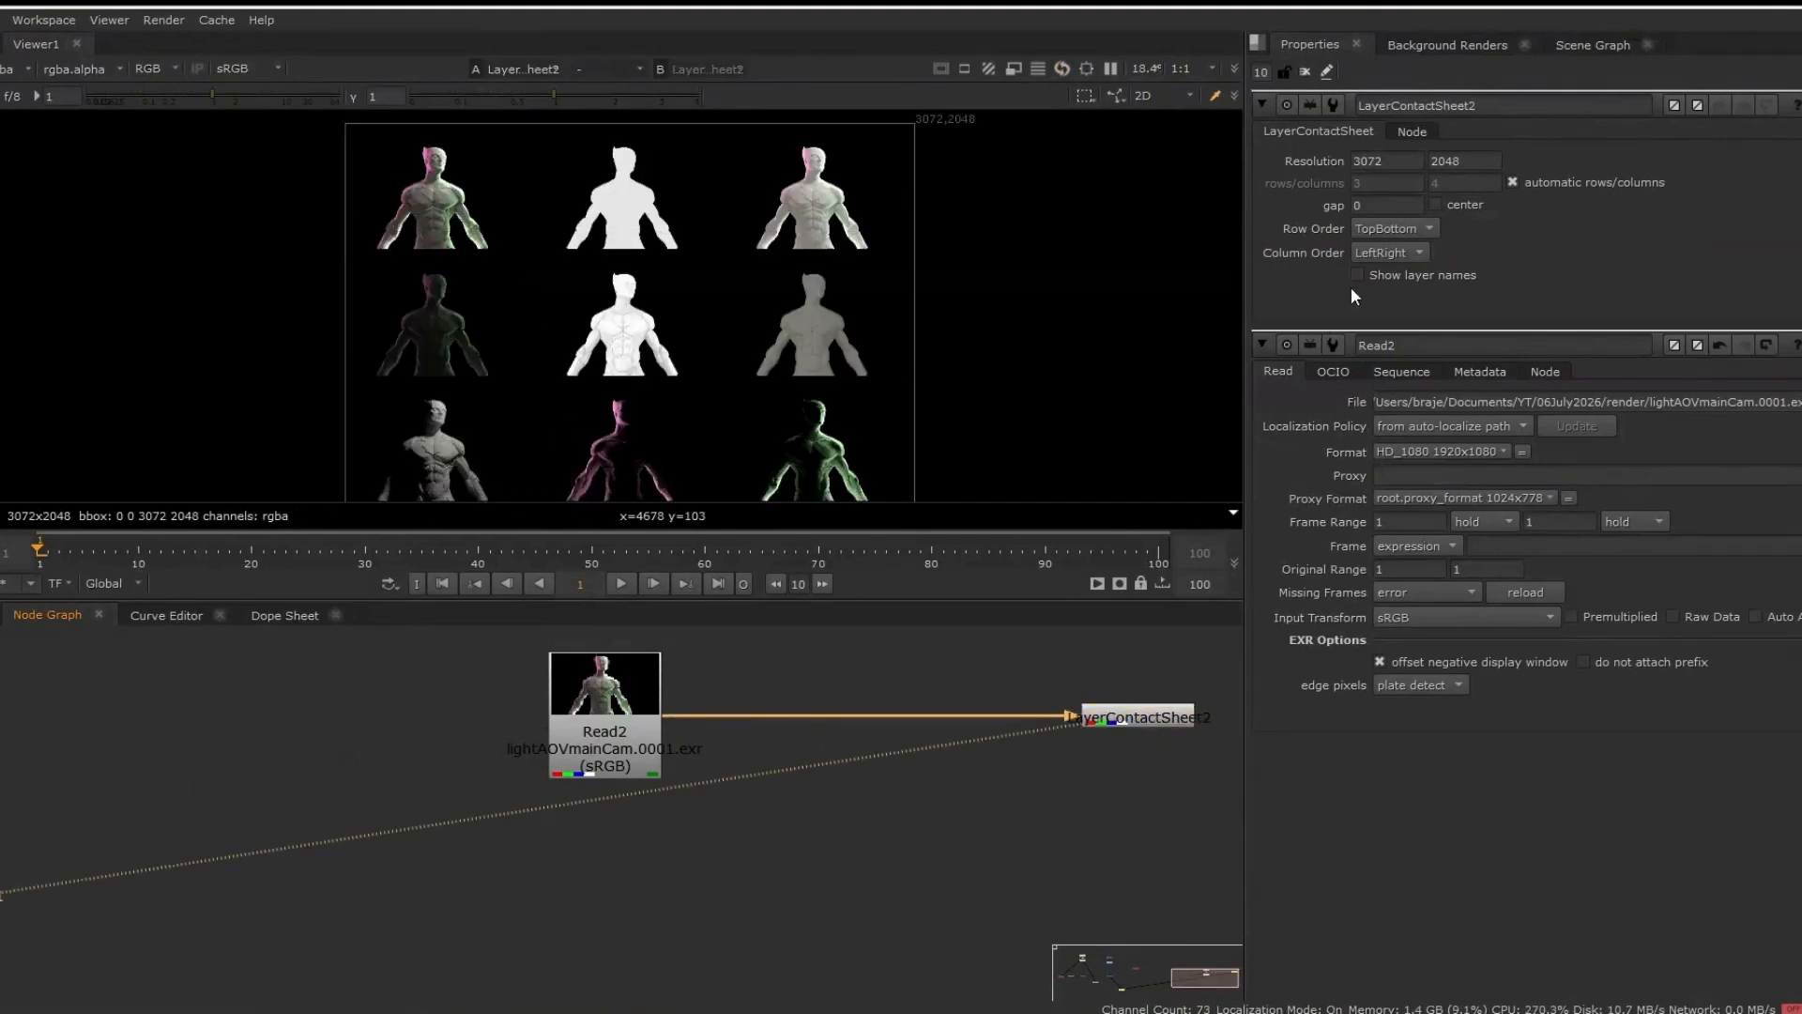
left_click(1358, 274)
Examine the labelled contact sheet in the enlarged viewer, going through the rgba, albedo, diffuse, specular, AO and light passes
key("space")
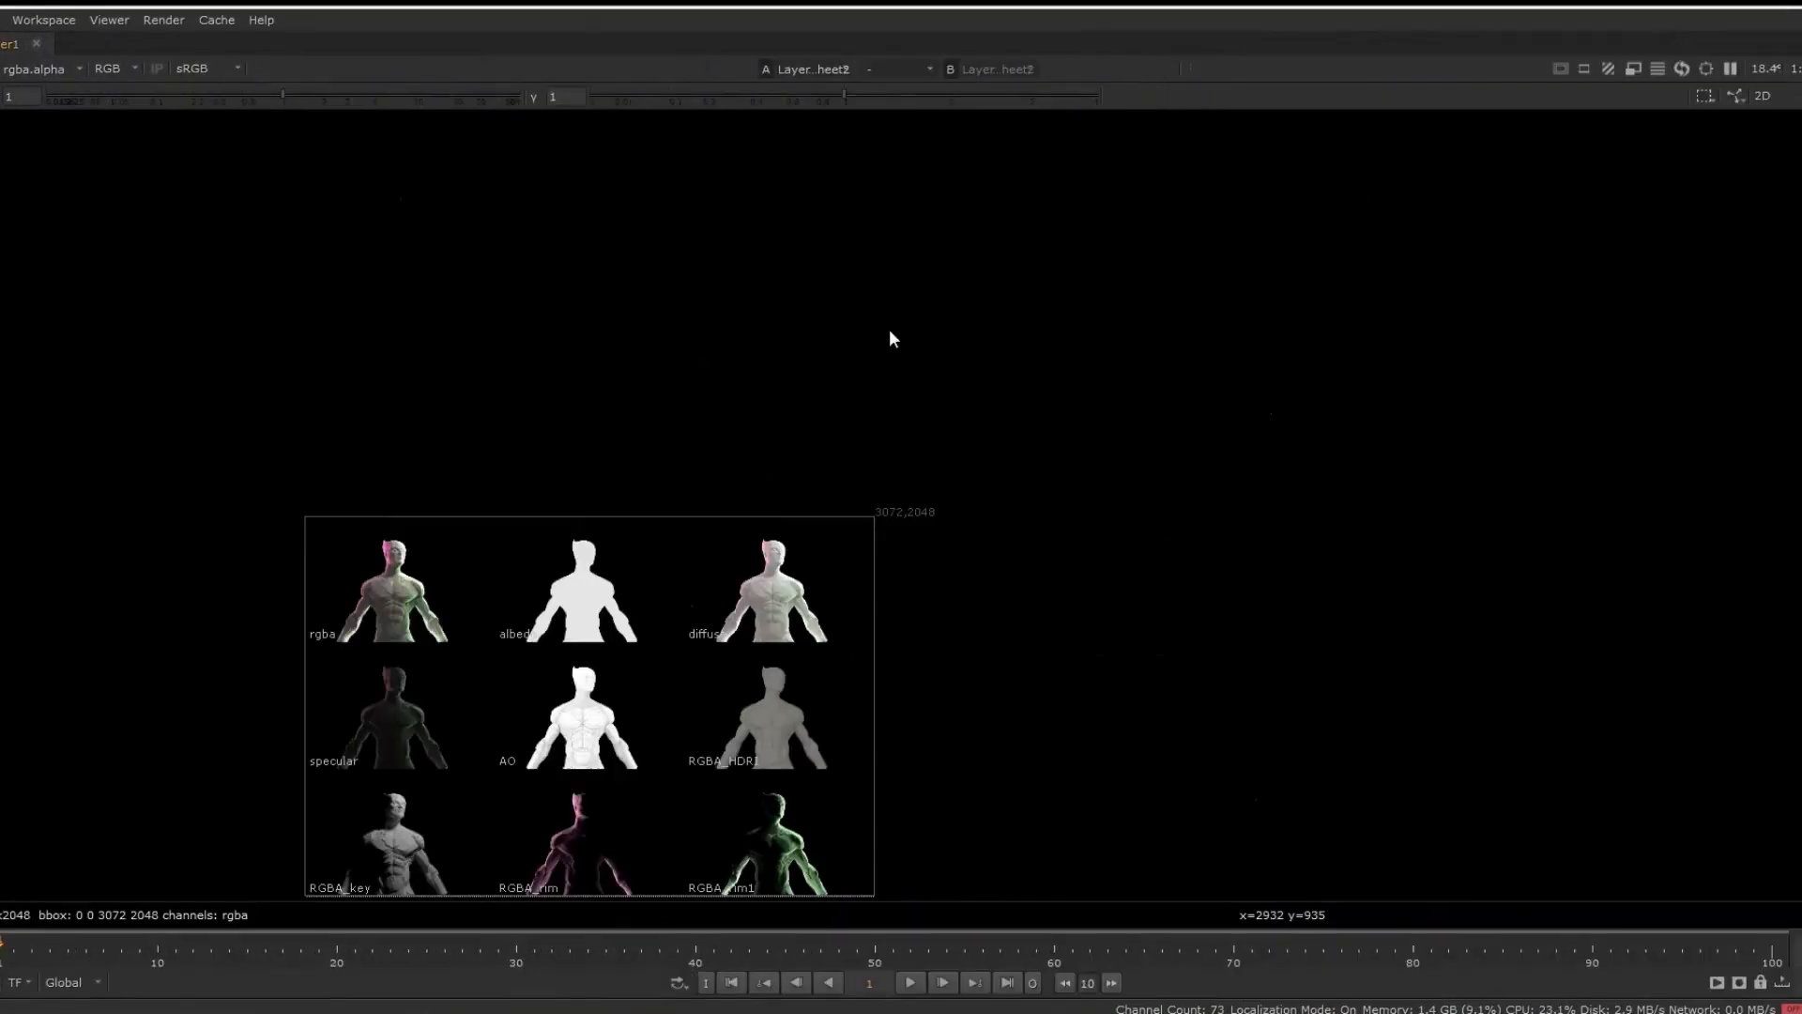
key("f")
scroll(355, 357, "up", 5)
scroll(687, 456, "down", 3)
middle_click_drag(685, 468, 355, 554)
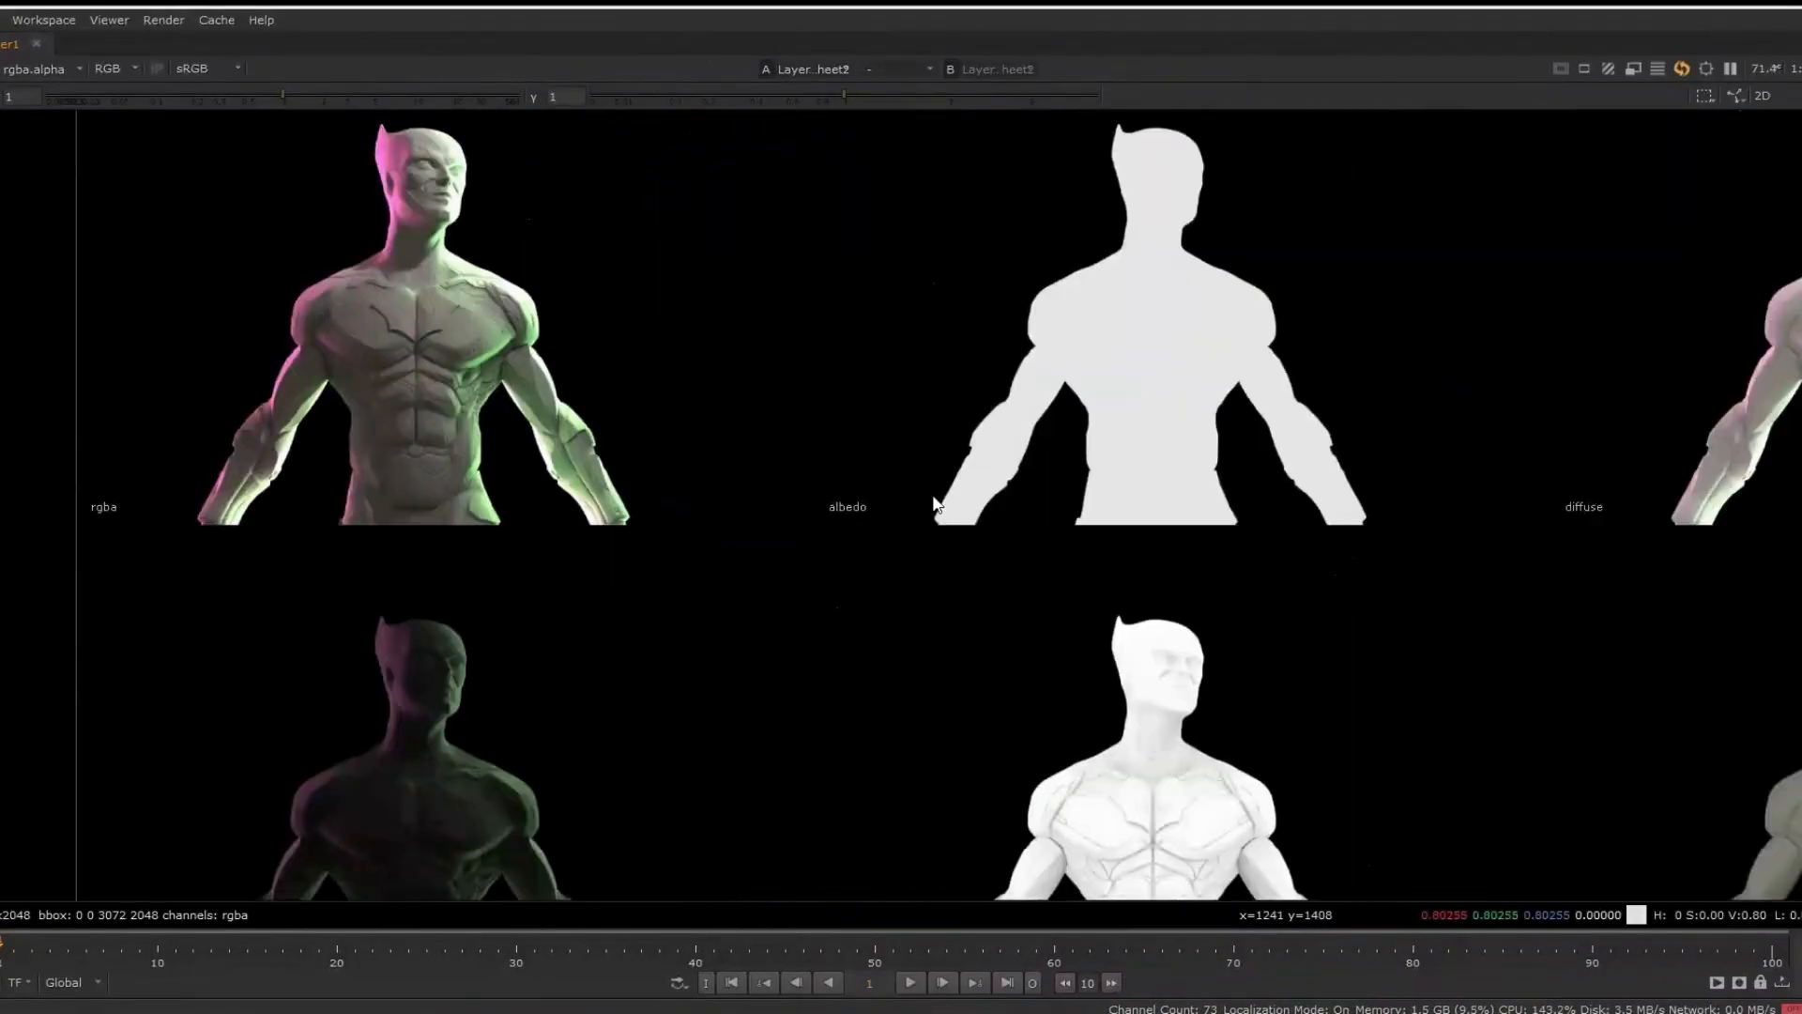
middle_click_drag(933, 499, 432, 500)
middle_click_drag(1164, 504, 1150, 141)
middle_click_drag(629, 566, 1022, 526)
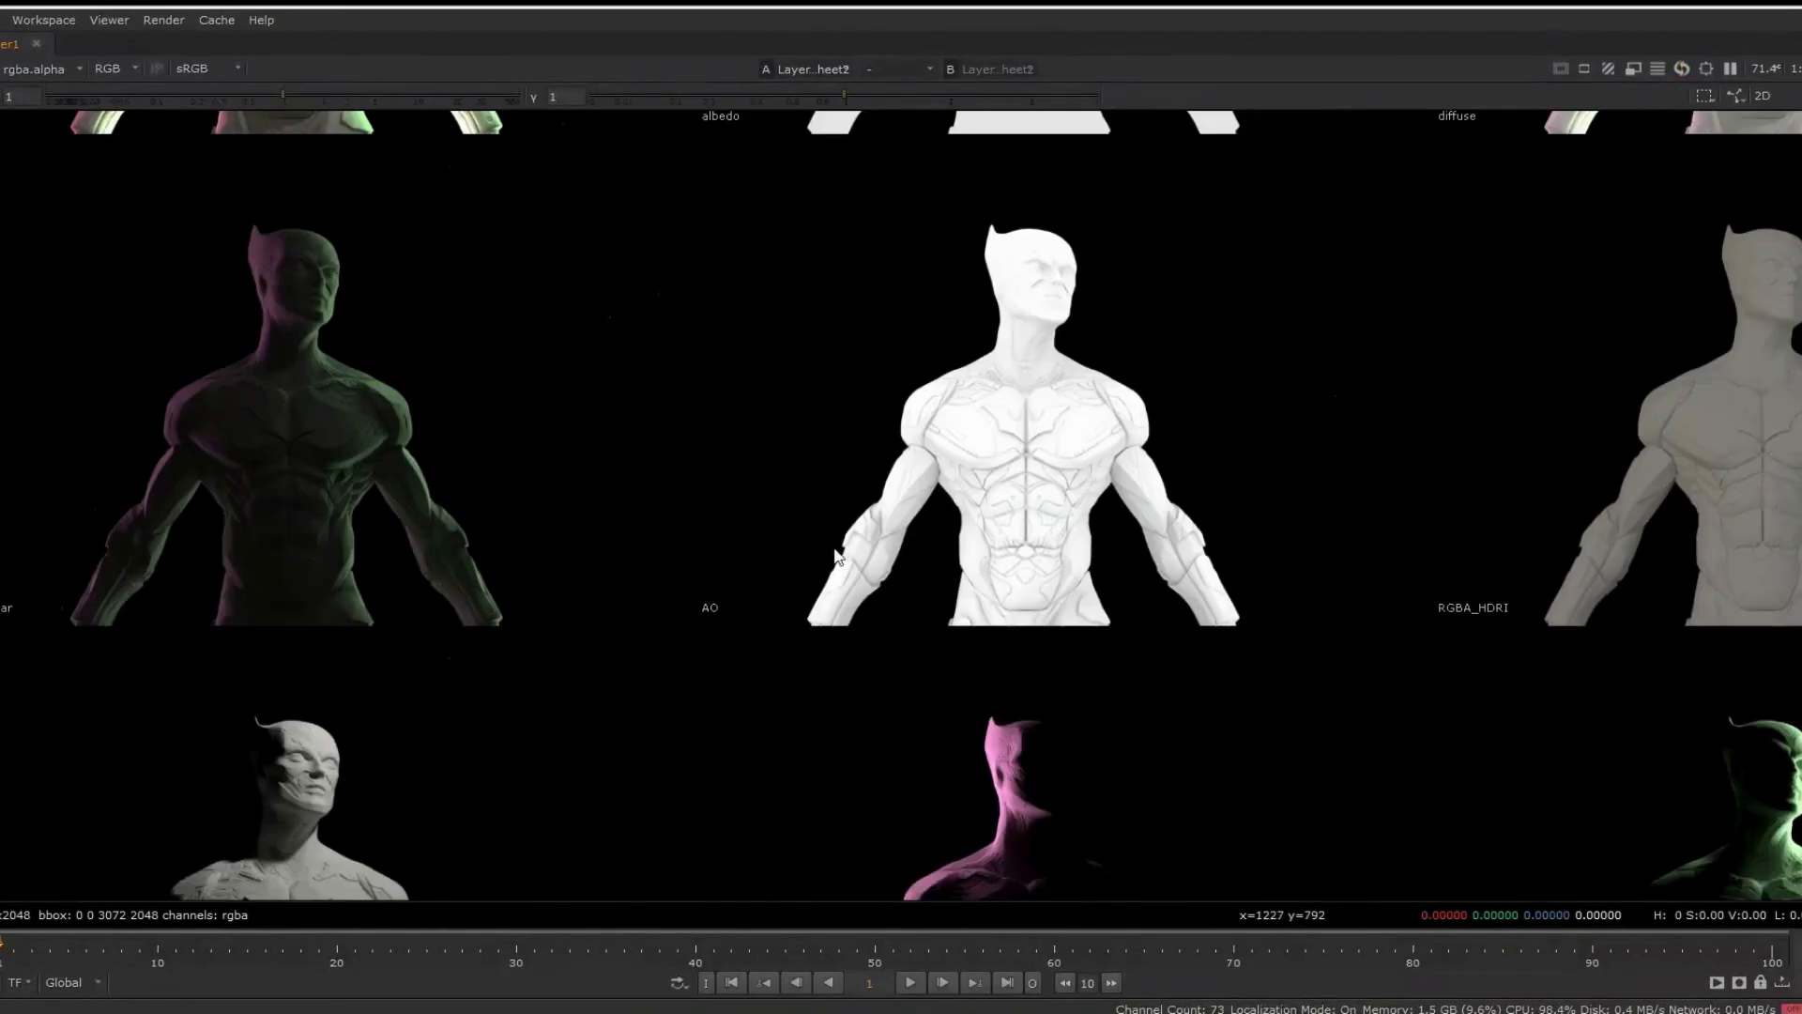
middle_click_drag(766, 545, 1196, 548)
middle_click_drag(904, 564, 830, 297)
scroll(830, 297, "down", 2)
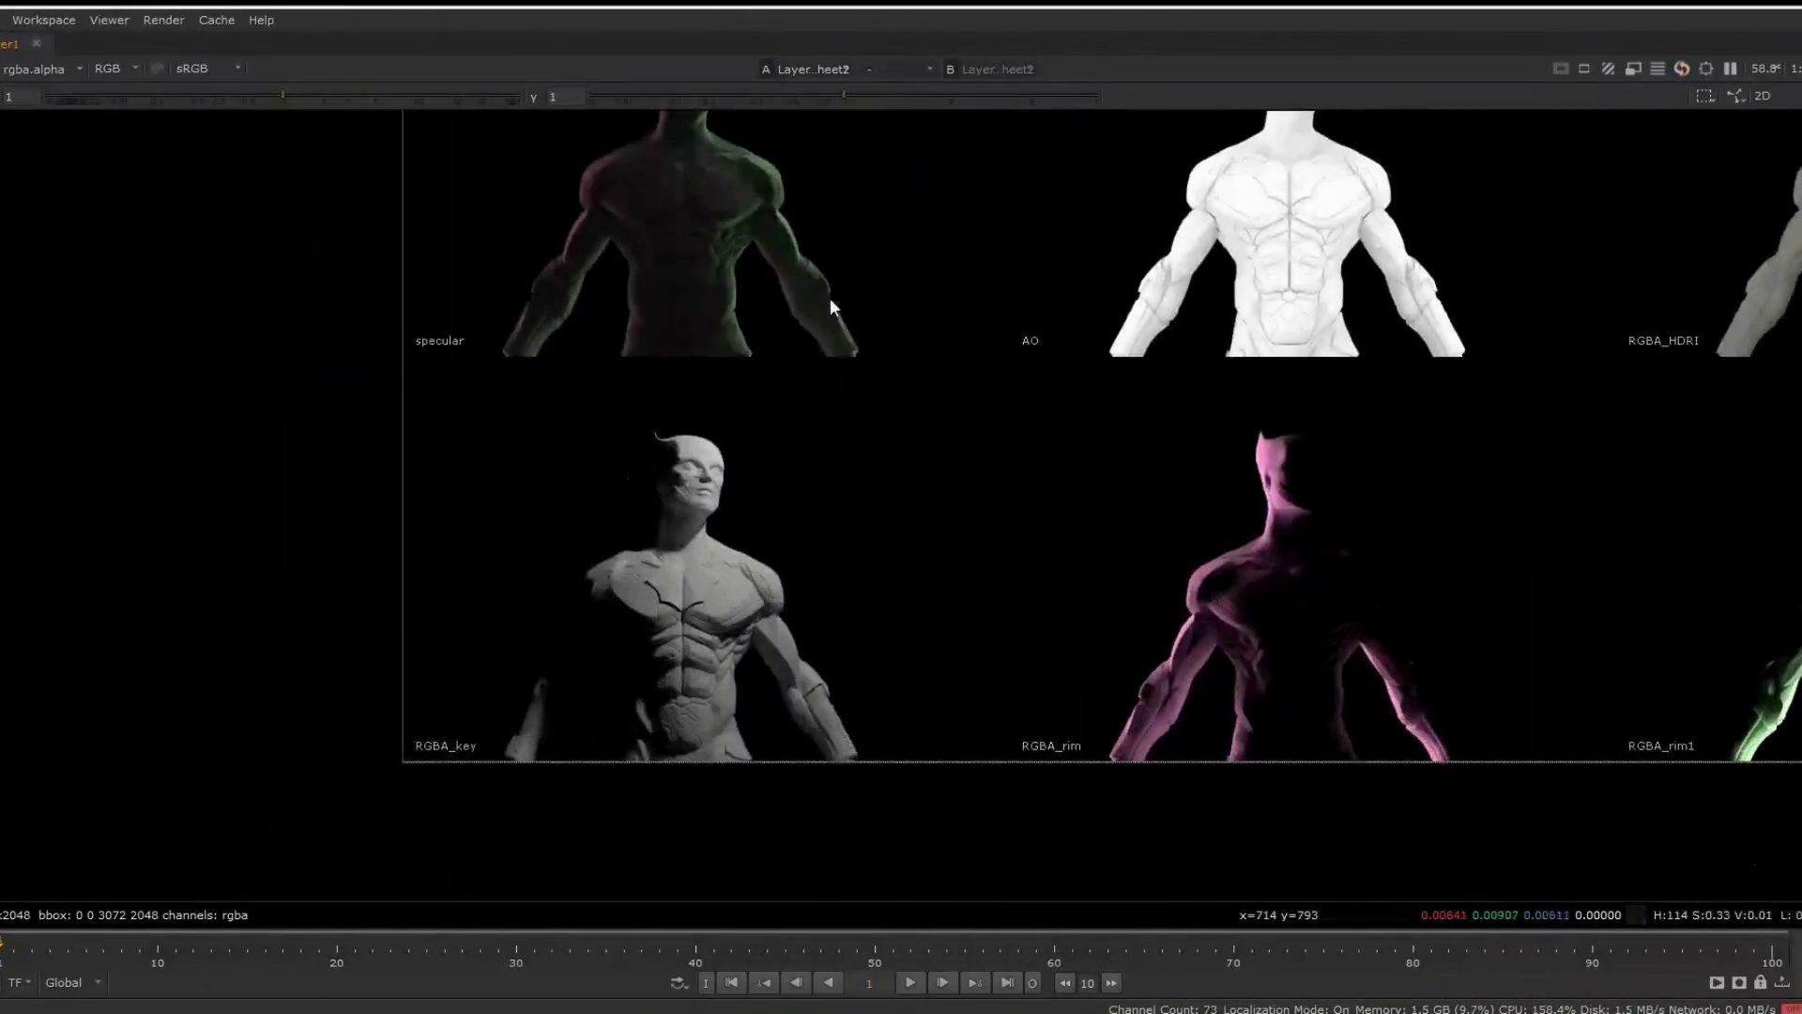
middle_click_drag(806, 627, 676, 627)
middle_click_drag(880, 627, 669, 638)
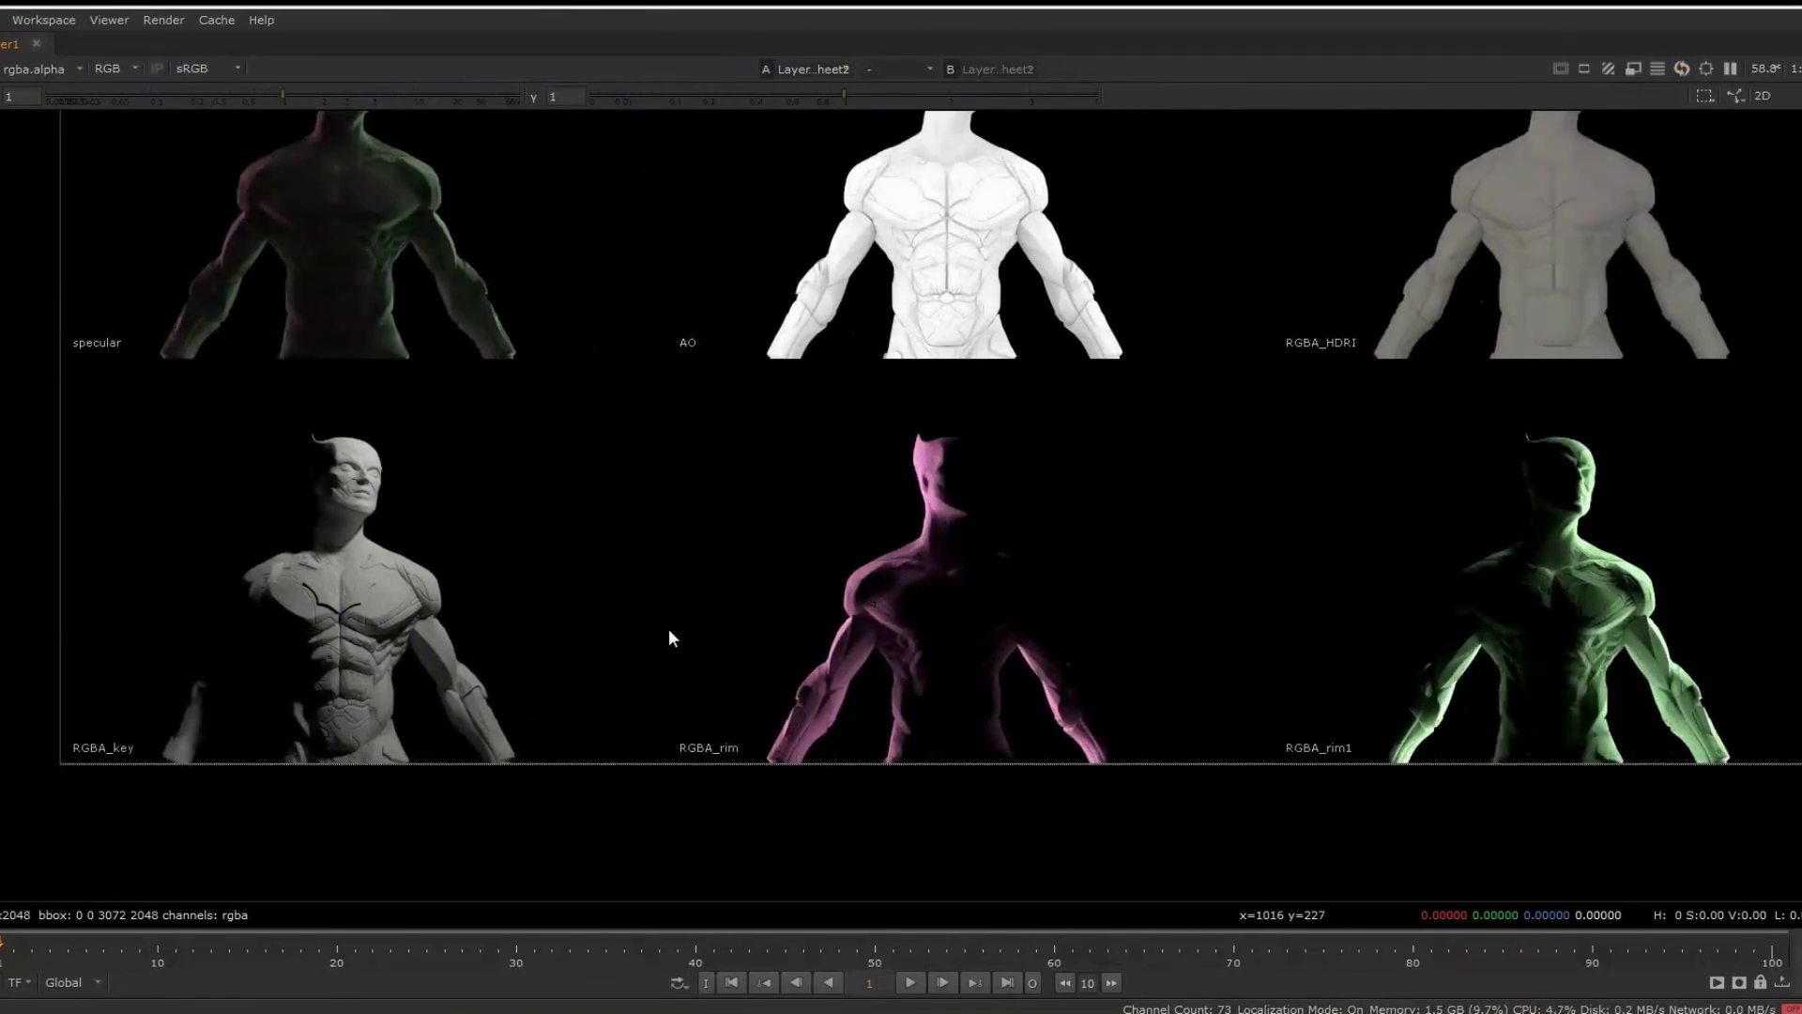
middle_click_drag(1046, 661, 908, 671)
scroll(907, 668, "down", 2)
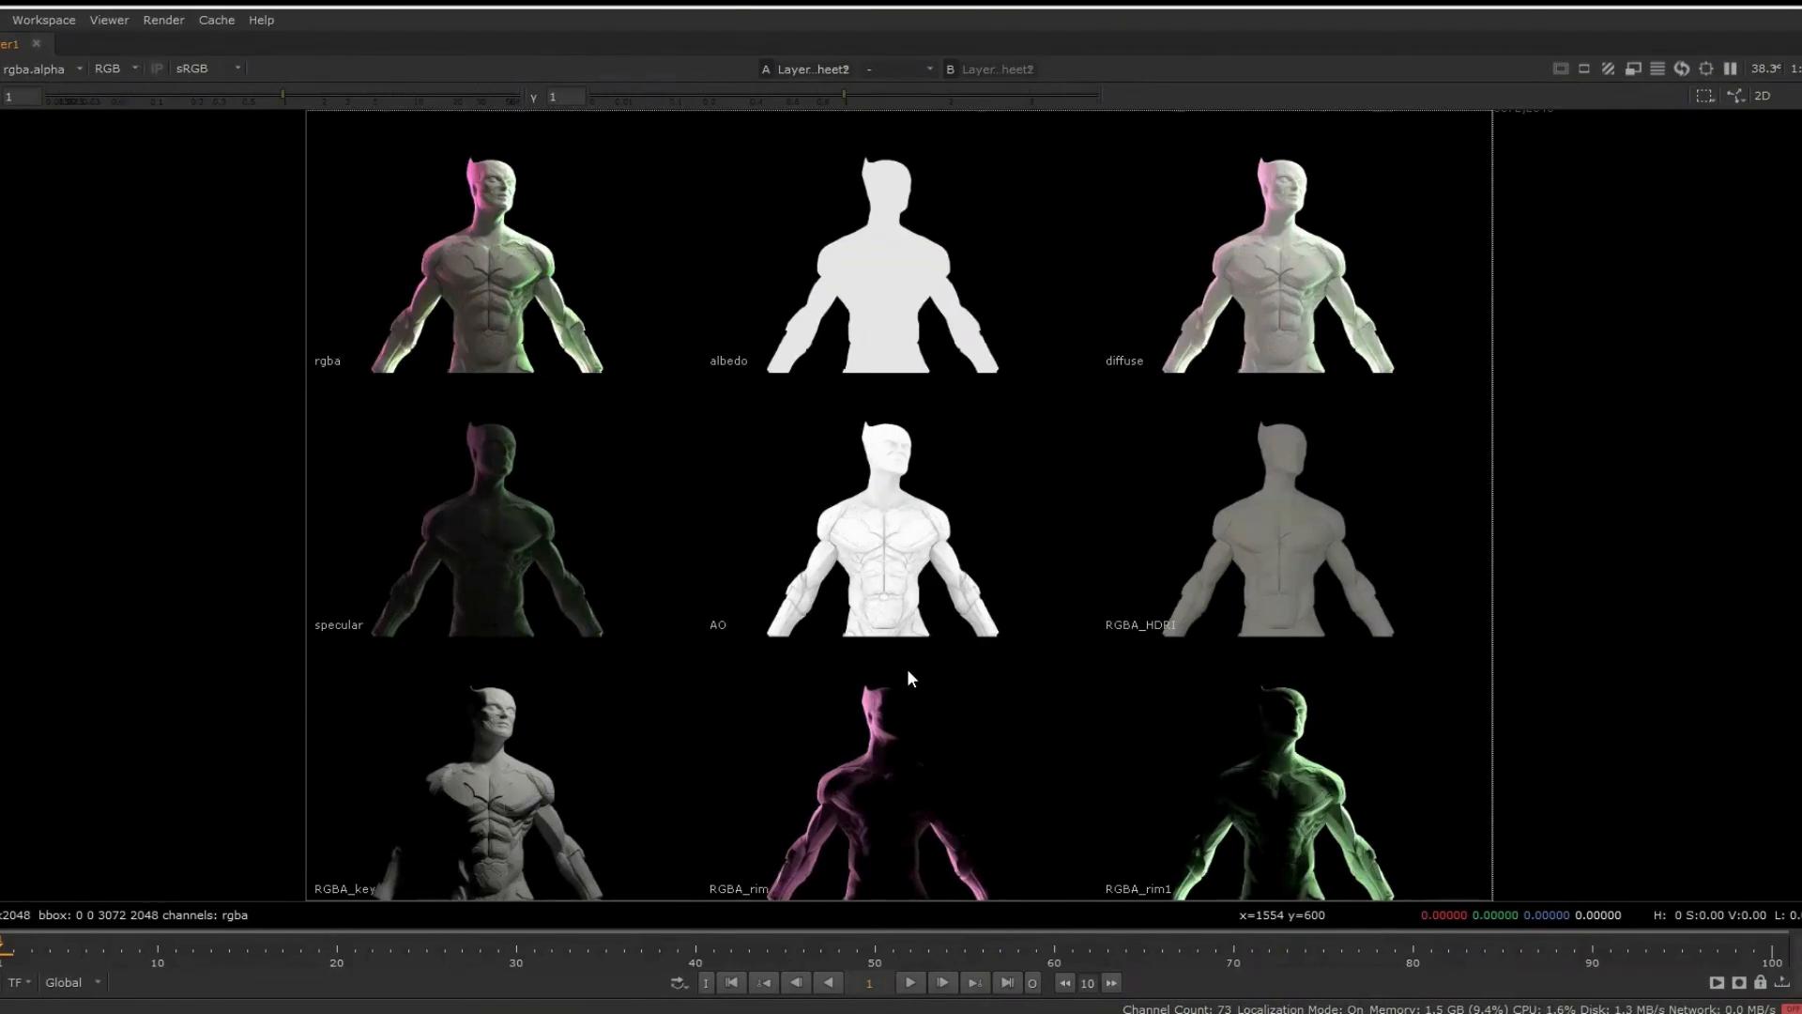
right_click(1032, 574)
left_click(805, 595)
key("space")
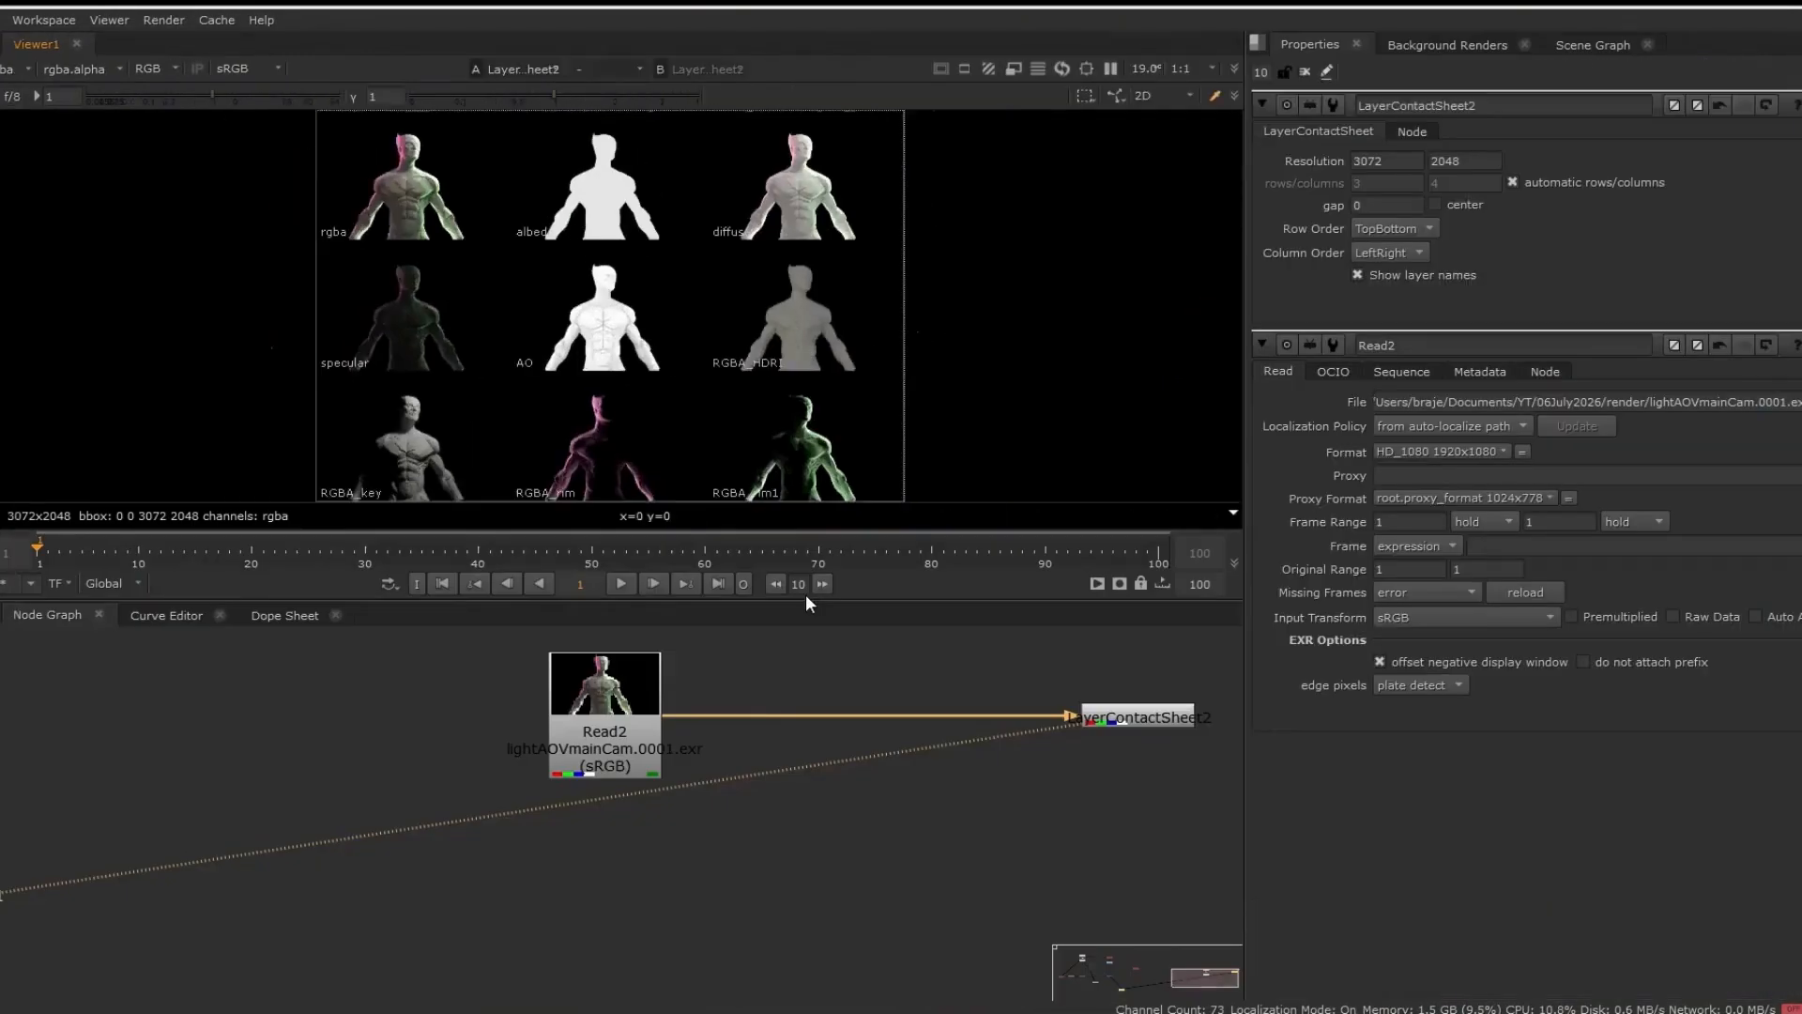
Add a Shuffle node, connect it beneath the lightAOVmainCam Read node, and show it in the viewer
left_click(715, 827)
key("Tab")
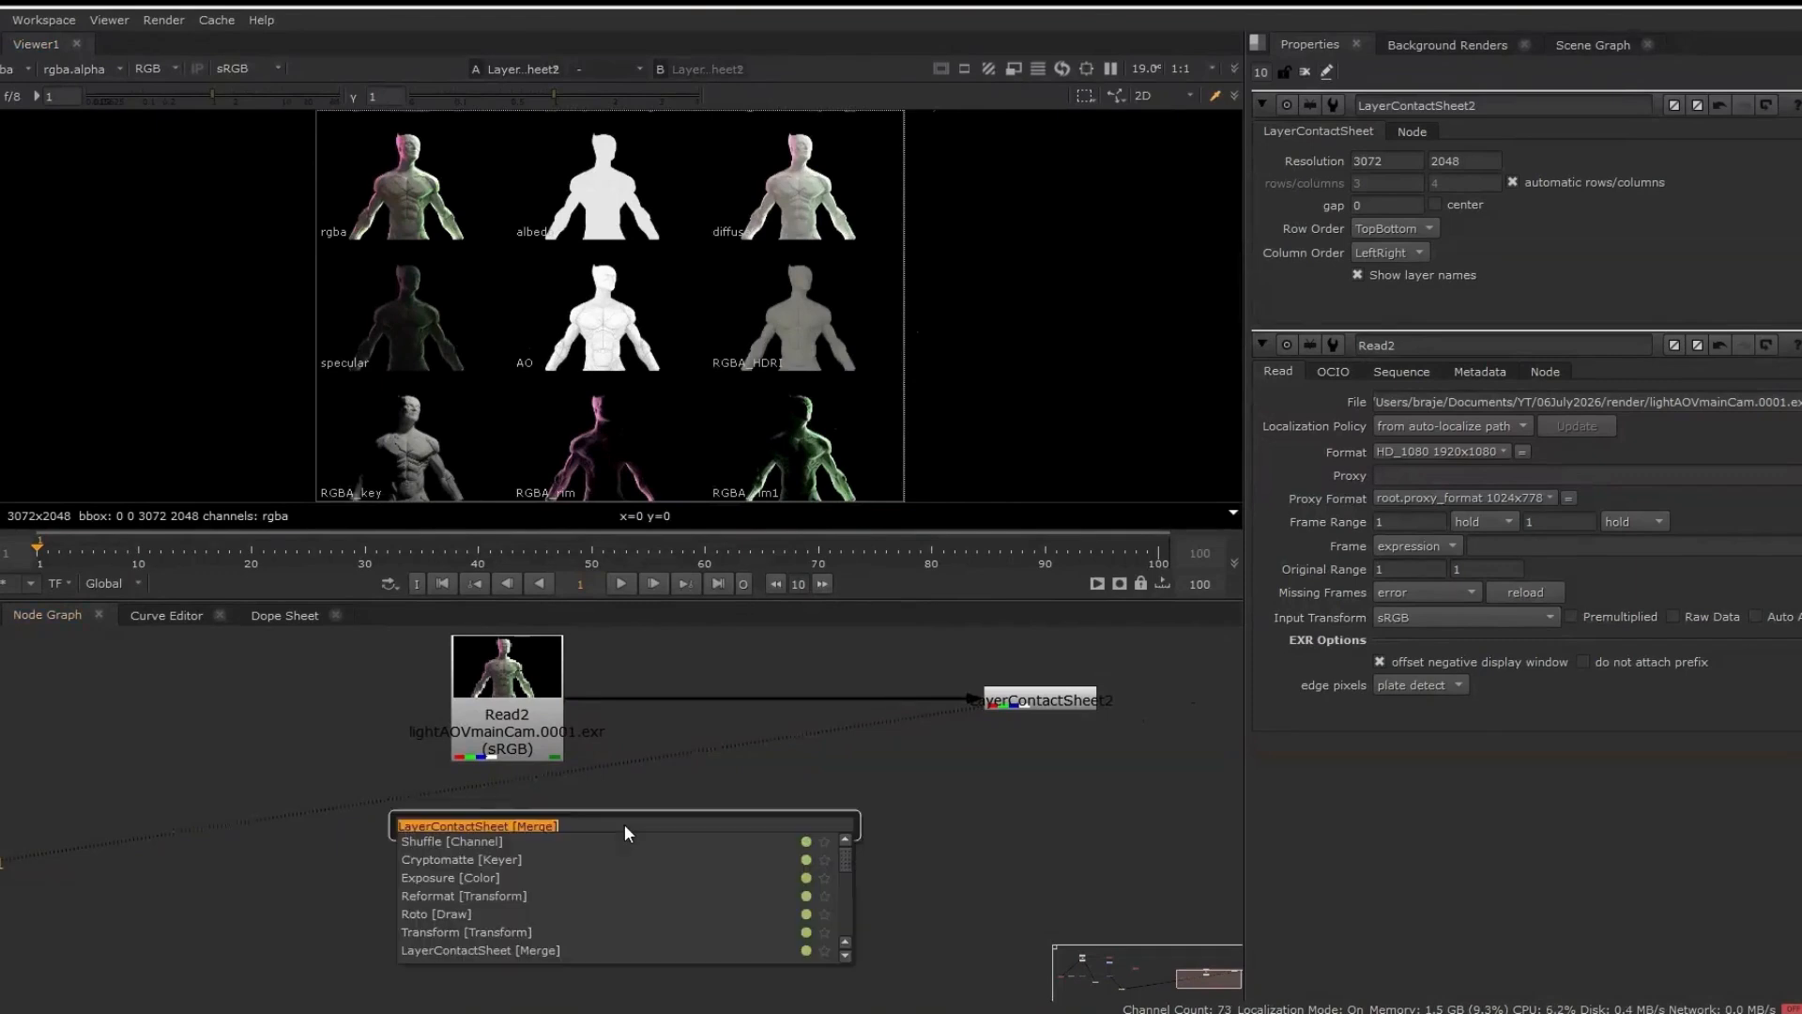
type("shuf")
left_click(438, 840)
left_click_drag(565, 832, 513, 721)
left_click_drag(577, 893, 486, 913)
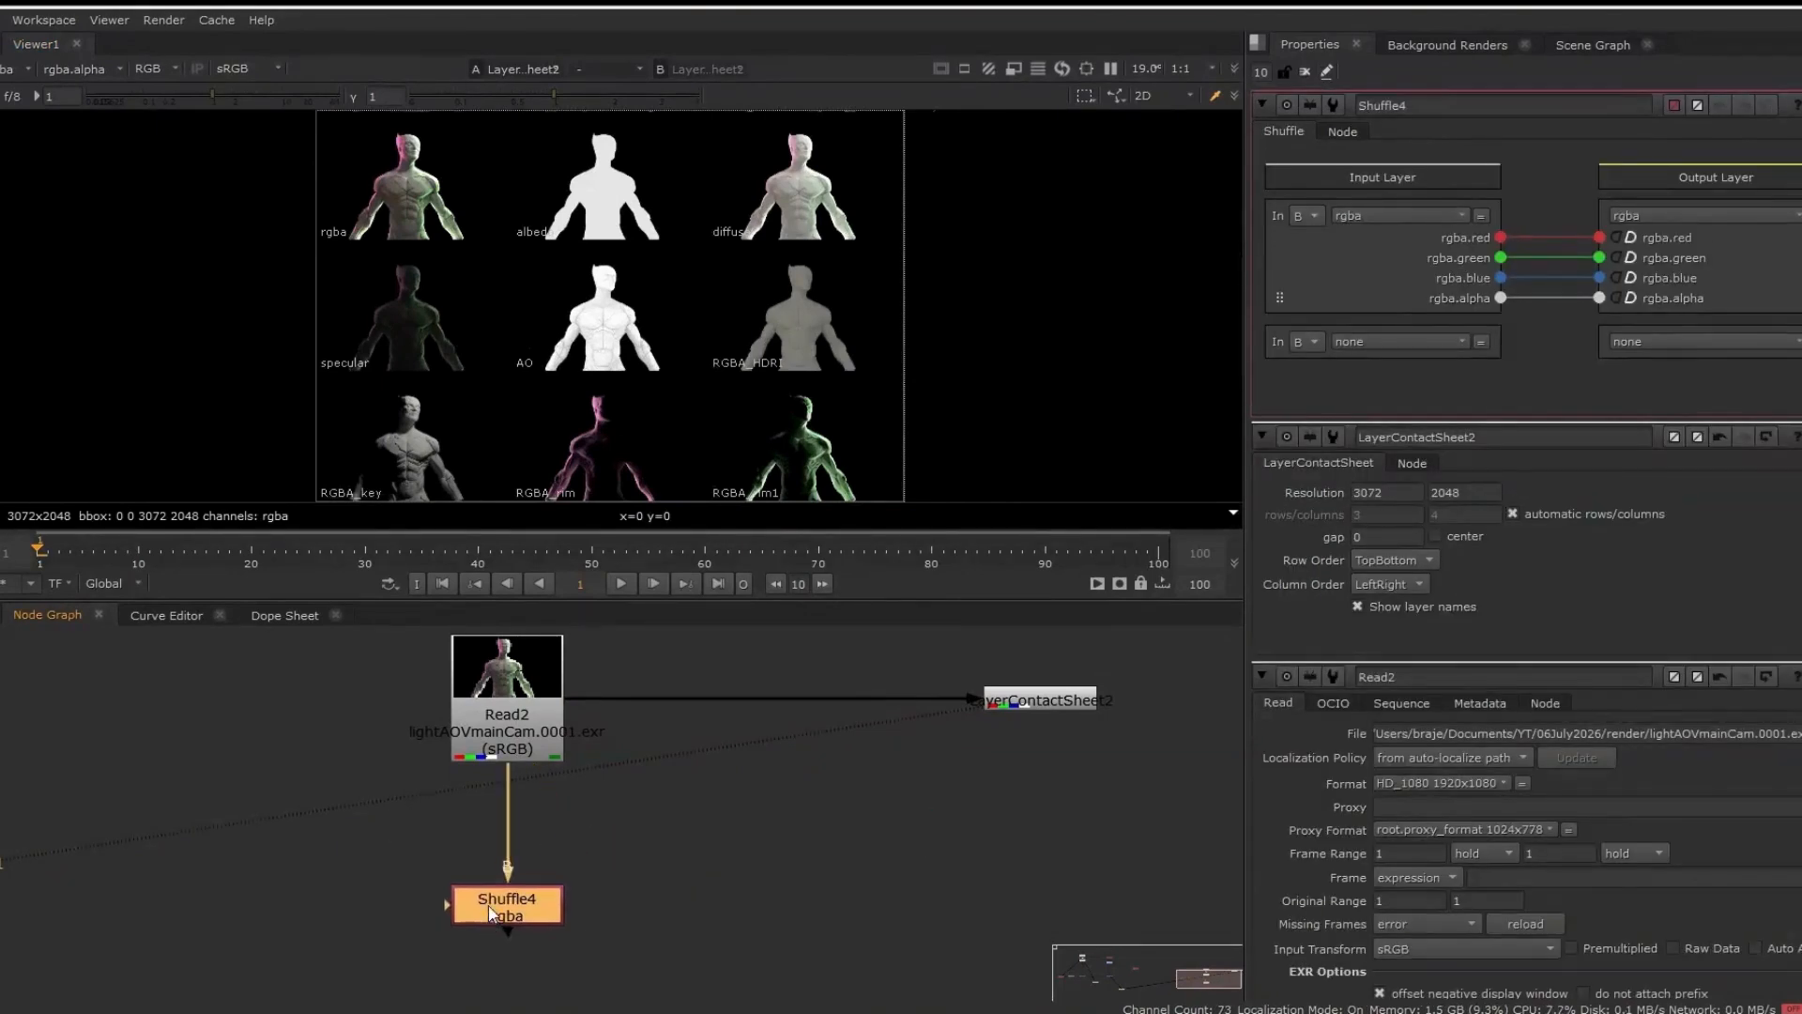
key("1")
left_click(648, 845)
middle_click_drag(605, 709, 494, 644)
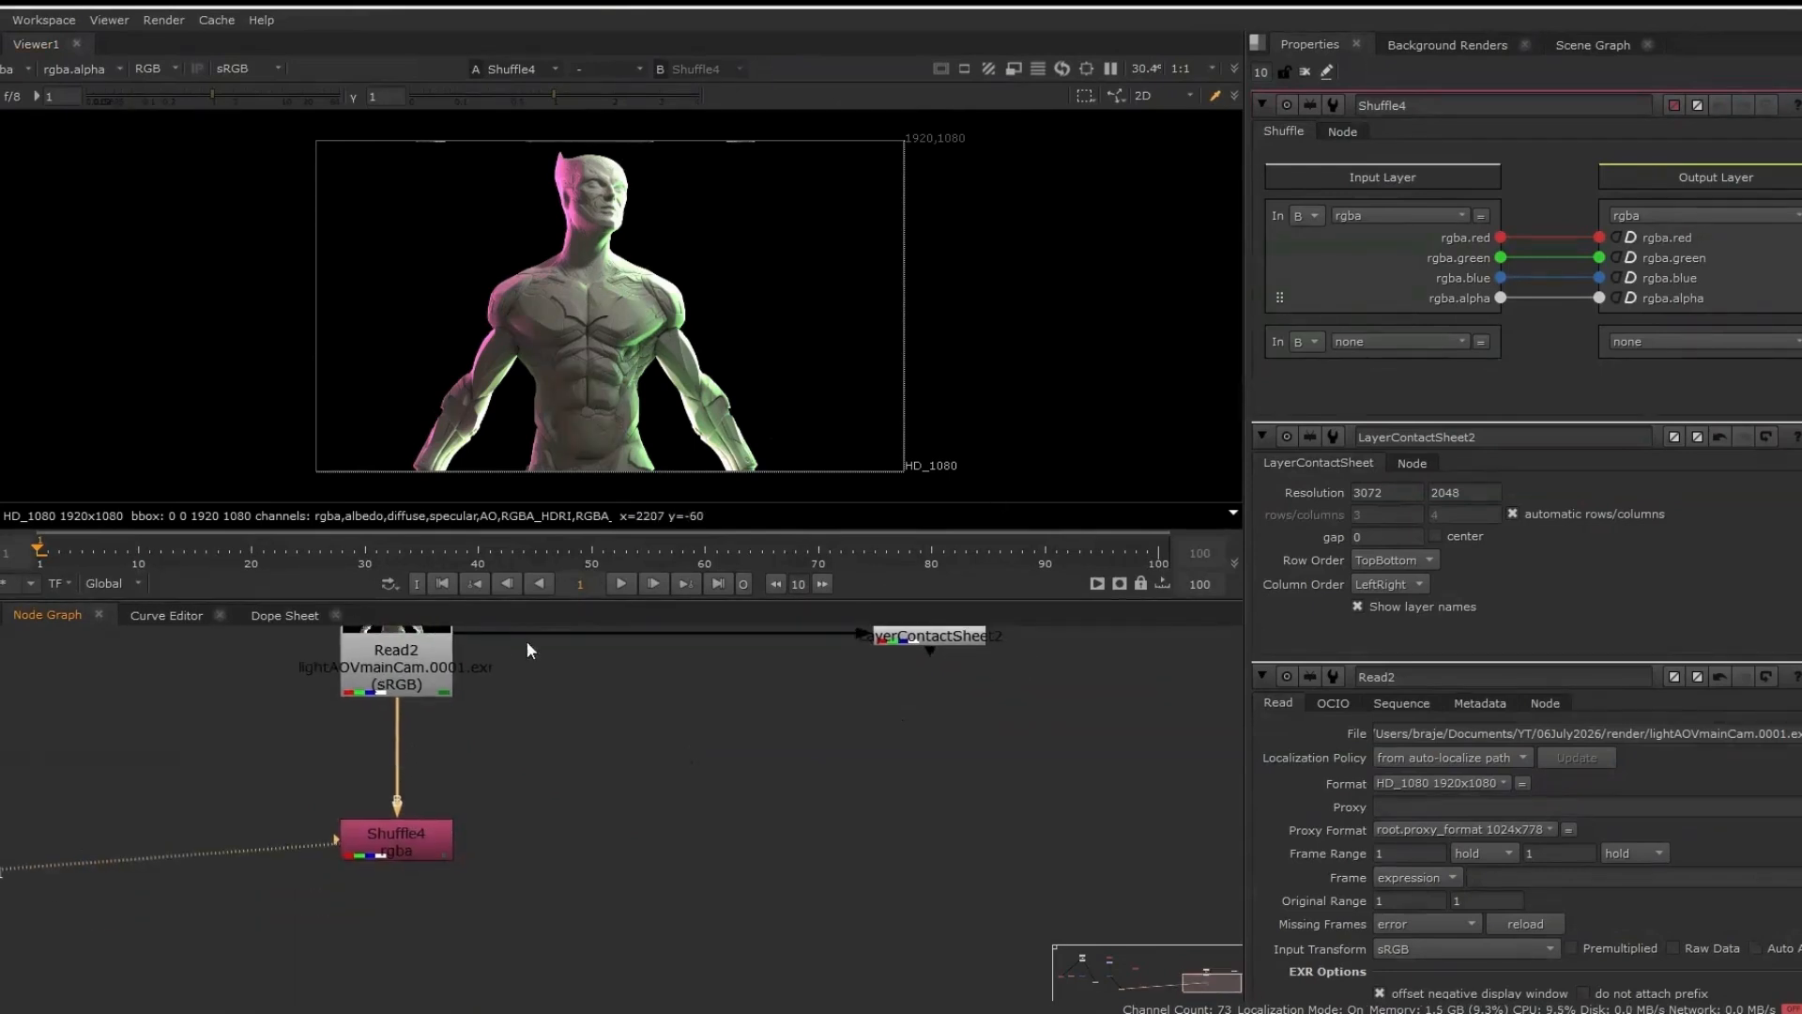
Set the Shuffle node's input layer to RGBA_HDRI and rename the node HDRI
left_click(386, 853)
left_click(385, 843, "shift")
left_click(1404, 215)
left_click(1421, 342)
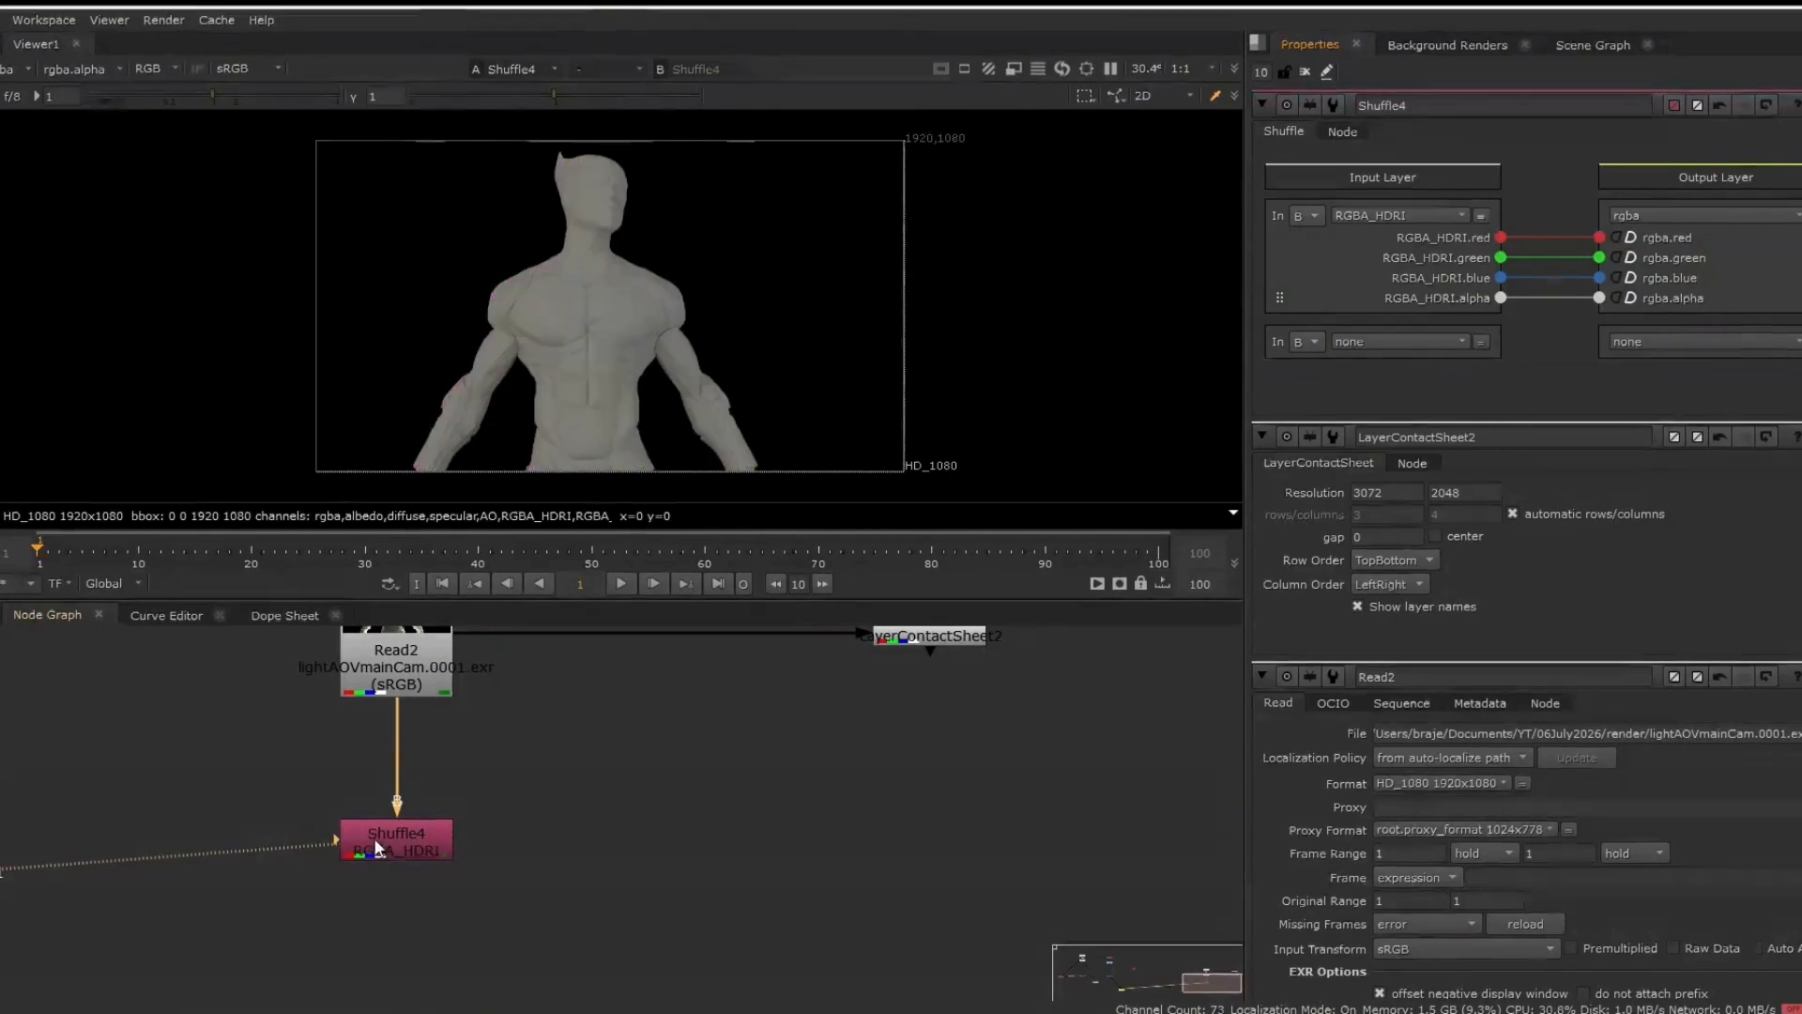
left_click_drag(1428, 103, 1279, 104)
type("HDRI")
key("Return")
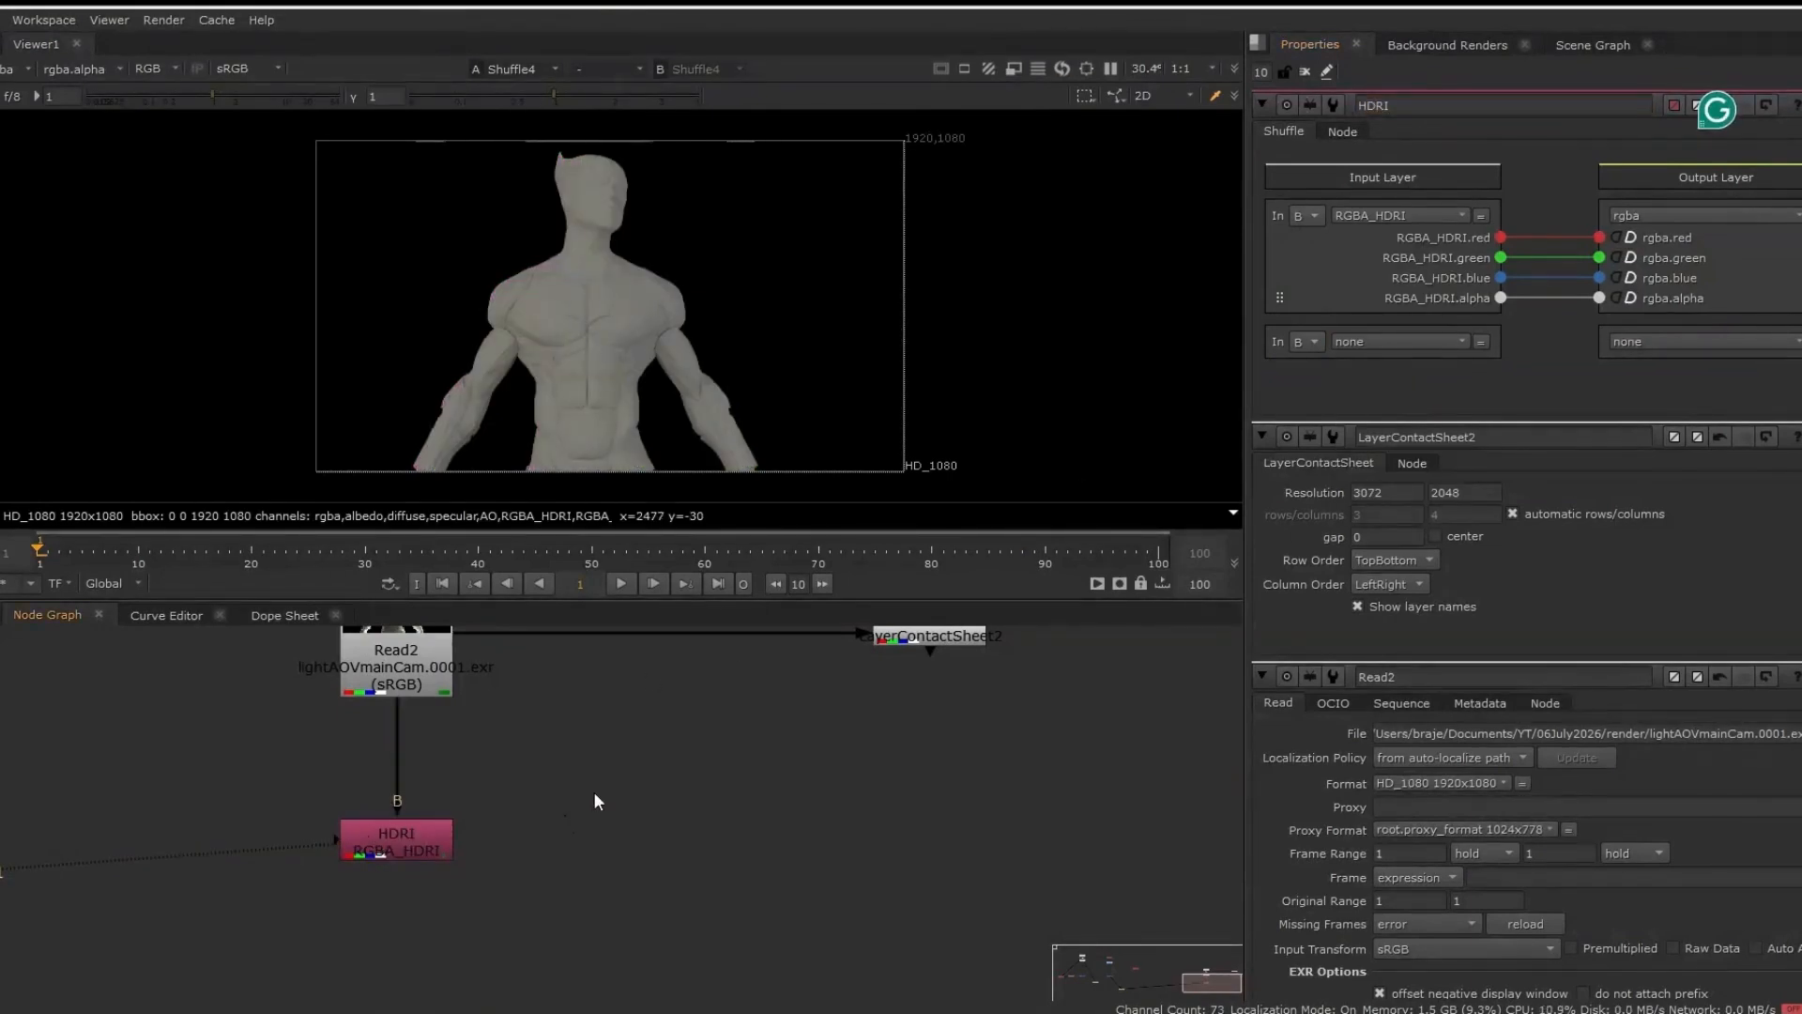
Duplicate the HDRI shuffle beside the original and connect the copy to the Read node
left_click(386, 844)
key("ctrl+c")
left_click(607, 837)
key("ctrl+v")
left_click(557, 789)
left_click_drag(584, 785, 409, 667)
left_click(590, 845)
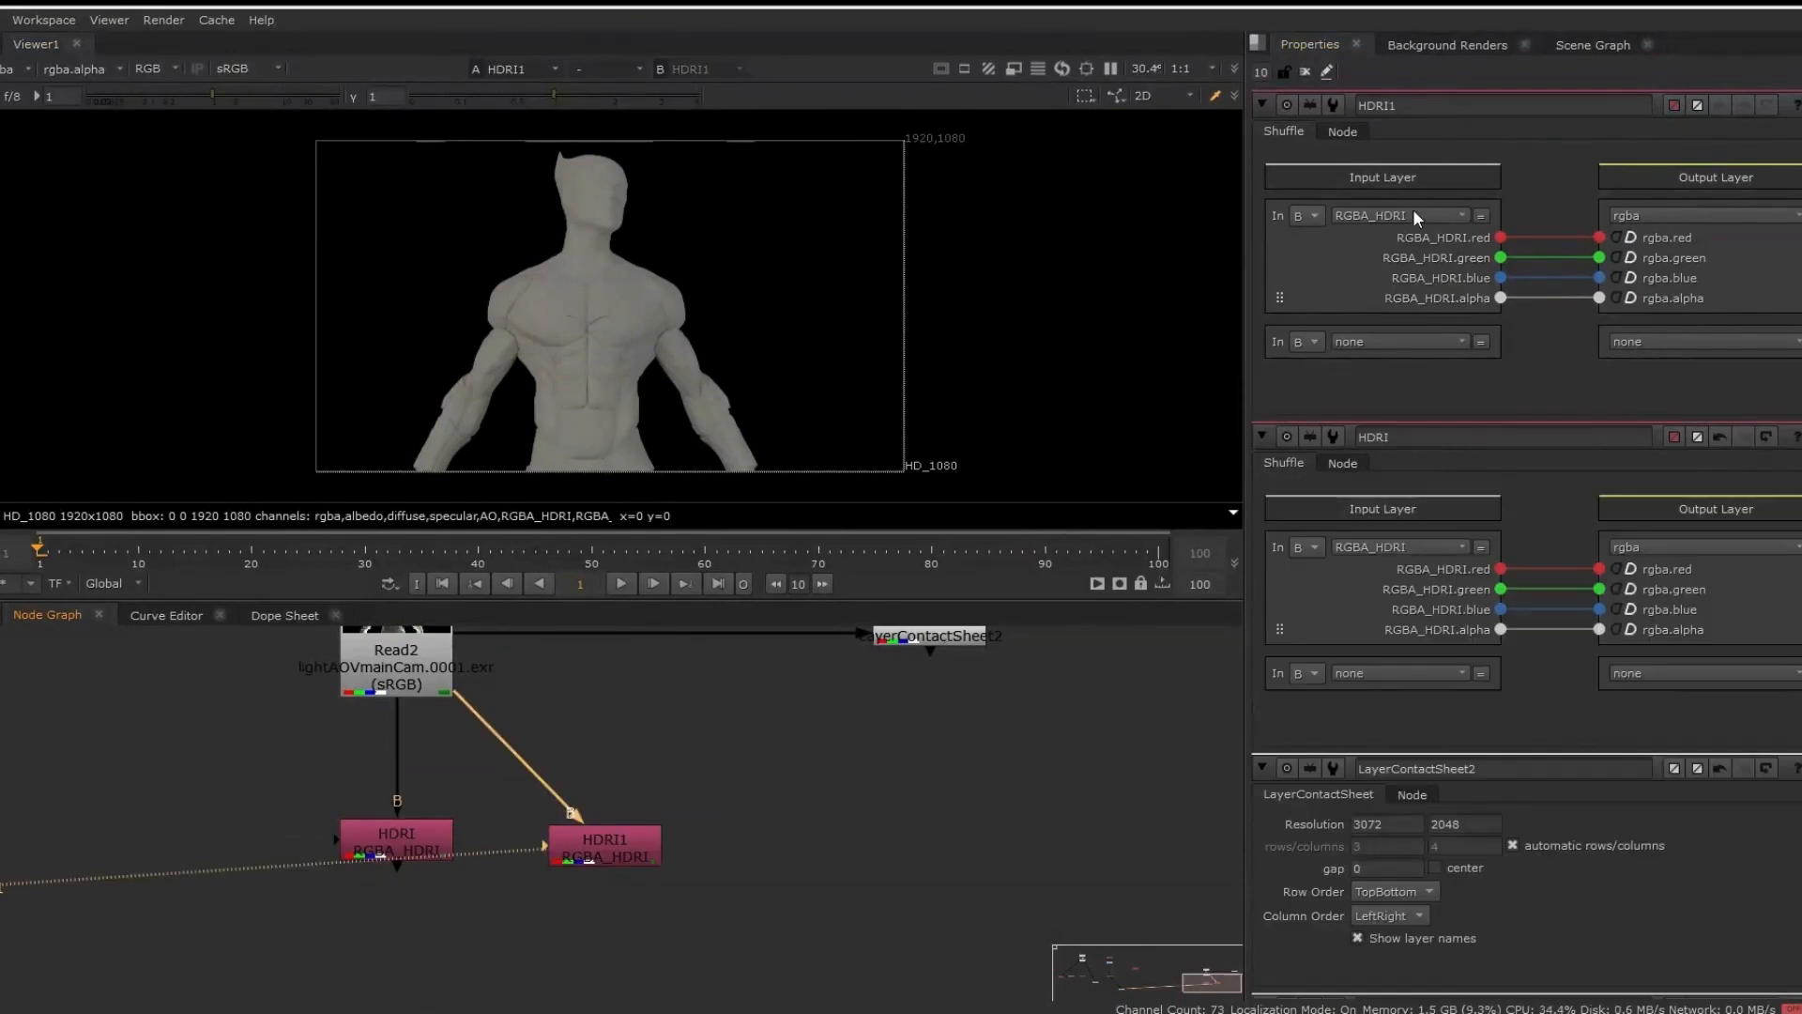
Set the copied shuffle's input layer to RGBA_key, compare it with HDRI in the viewer, and rename it Key
left_click(1418, 218)
left_click(1406, 354)
left_click(395, 854)
key("1")
left_click(582, 841)
key("1")
left_click(582, 841)
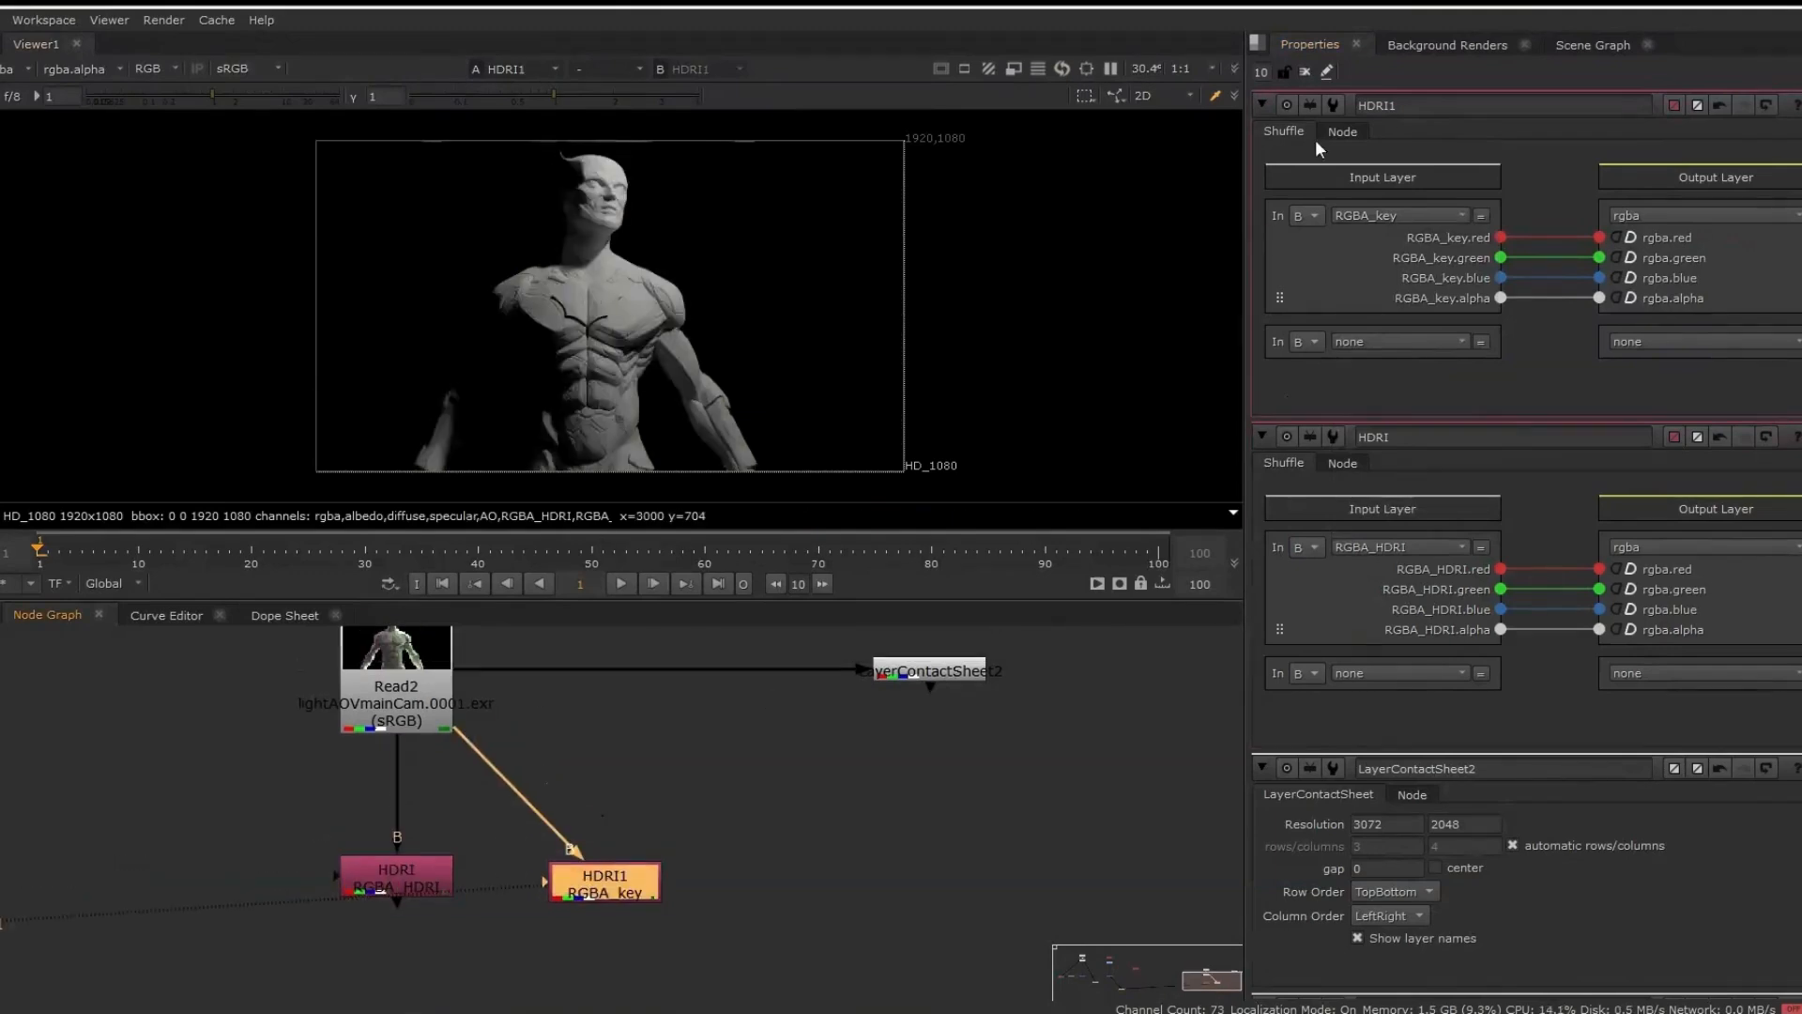
double_click(1376, 105)
type("Key")
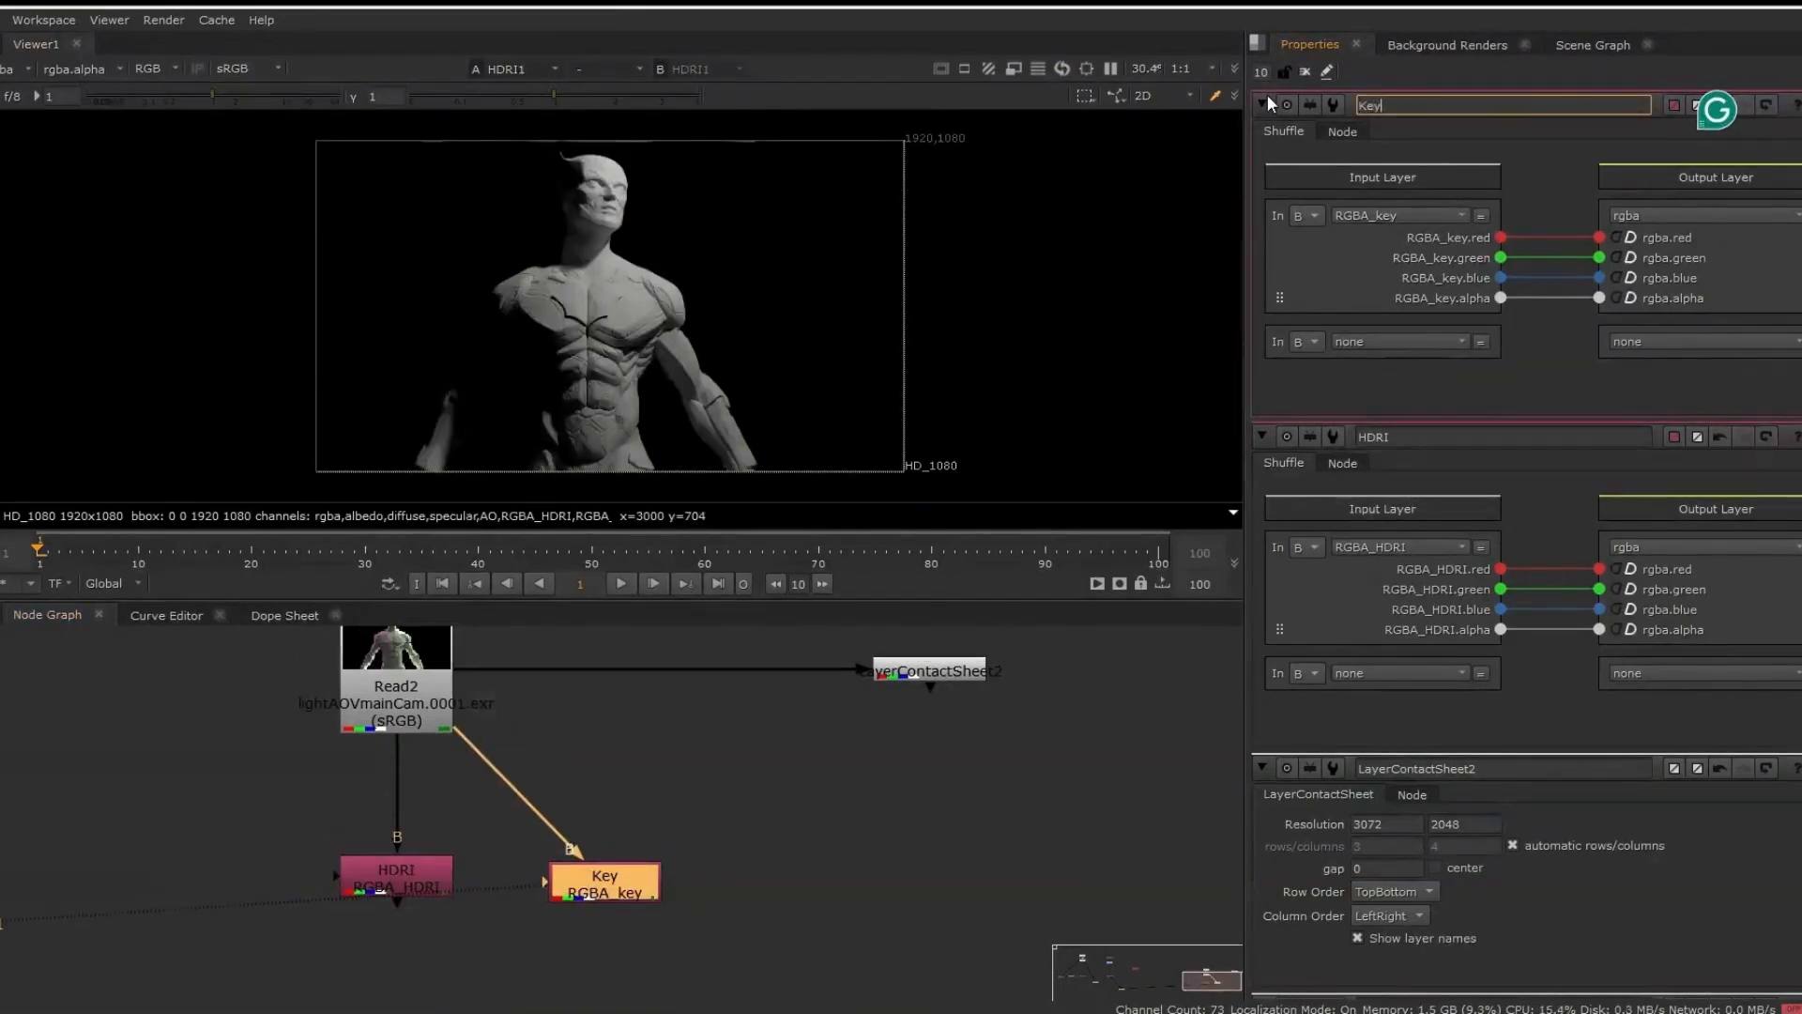
Paste another HDRI shuffle copy beside Key, connect it to the Read node, and view it
scroll(712, 798, "down", 2)
middle_click_drag(755, 819, 689, 806)
left_click(689, 805)
key("ctrl+v")
left_click_drag(665, 774, 443, 700)
left_click_drag(687, 807, 725, 830)
key("1")
Set the third shuffle's input layer to RGBA_rim, line it up with the others, and rename it Rim
double_click(725, 829)
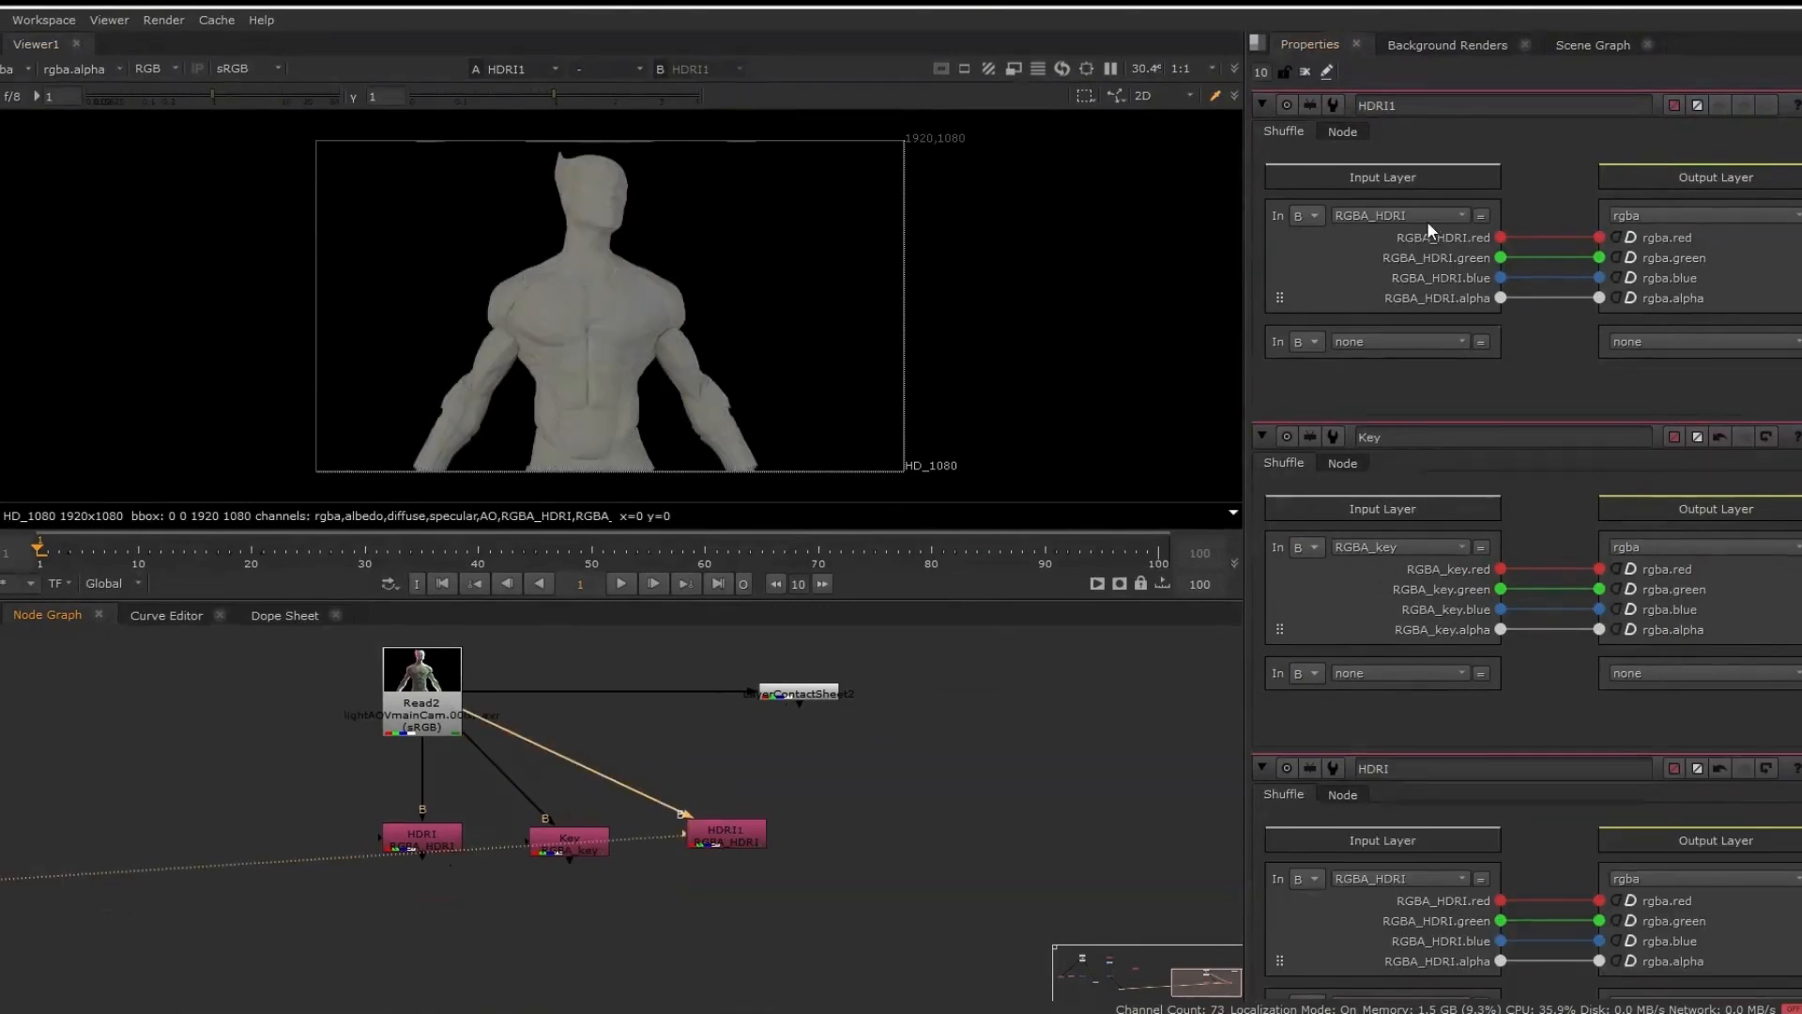
left_click(1423, 218)
left_click(1408, 370)
left_click_drag(570, 847, 560, 843)
left_click_drag(715, 827, 698, 834)
left_click(648, 838)
key("2")
left_click(717, 844)
key("1")
left_click(798, 821)
double_click(1412, 110)
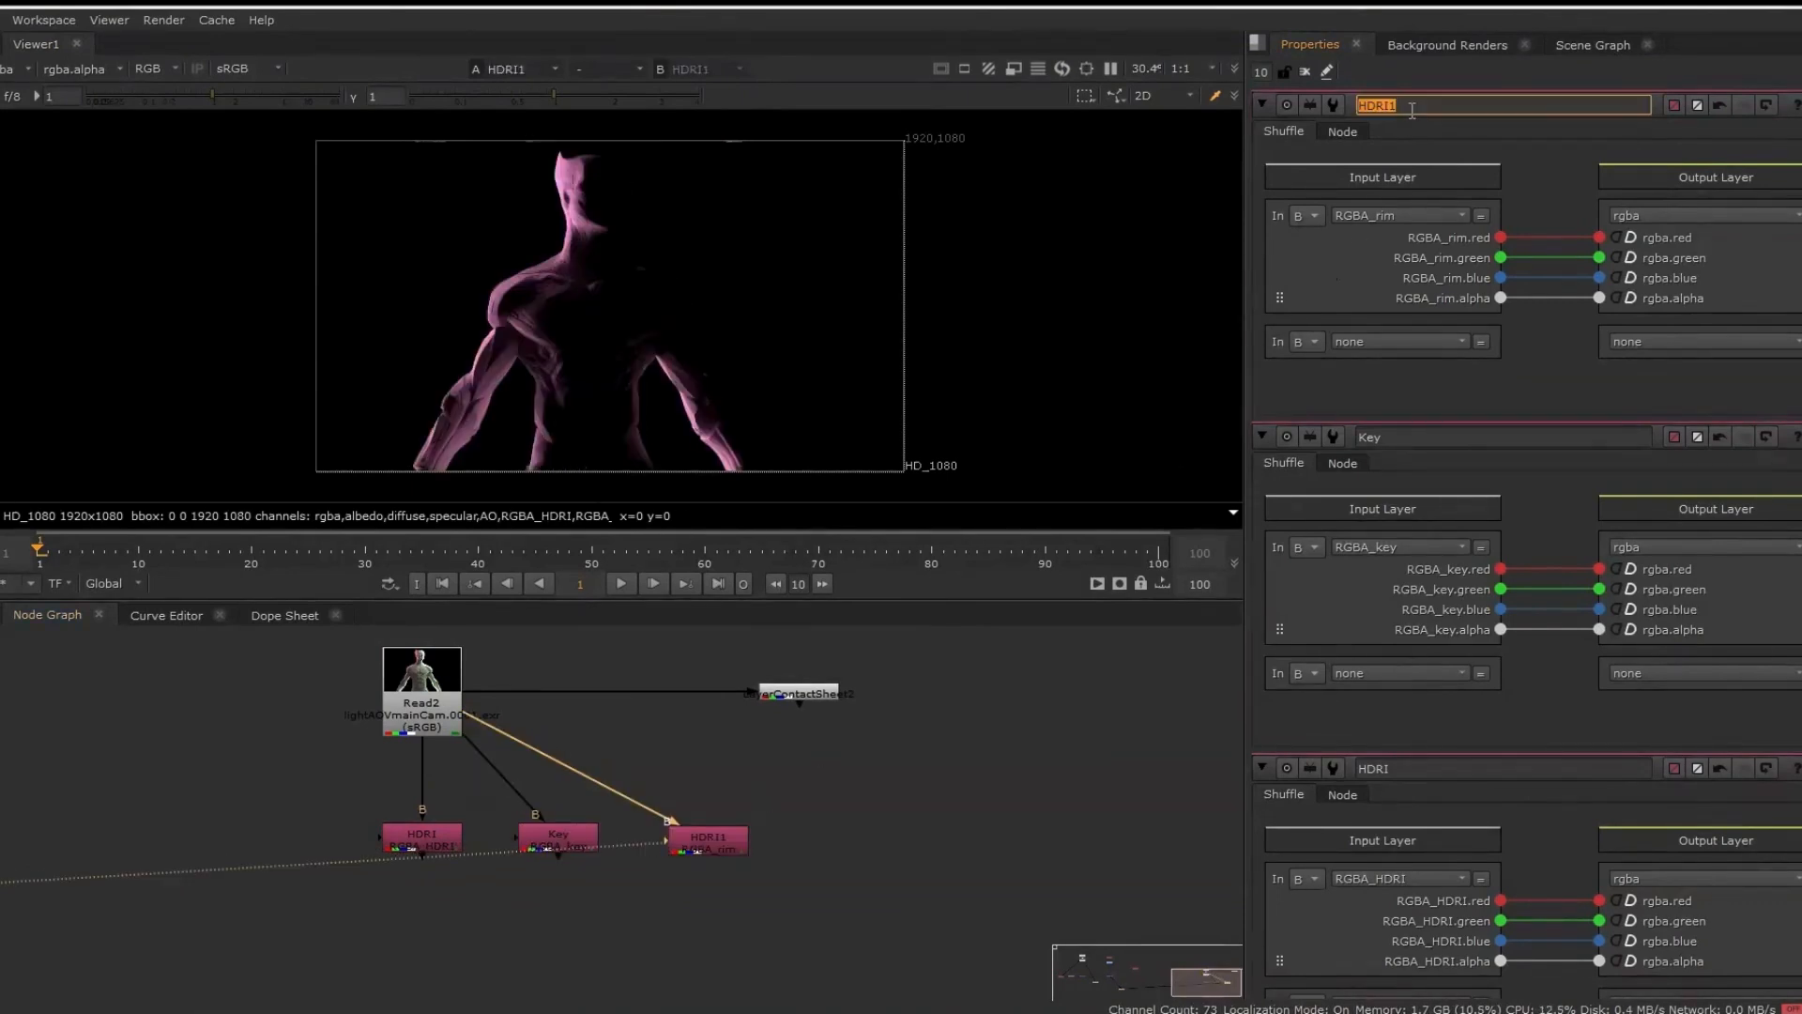
type("Rim")
key("Return")
Paste a fourth shuffle beside Rim, connect it to the Read node, and view it
key("ctrl+v")
left_click_drag(834, 823, 448, 702)
left_click_drag(850, 854, 868, 839)
key("1")
Set the fourth shuffle's input layer to RGBA_rim1 and rename the node Rim1
double_click(869, 845)
left_click(1399, 215)
left_click(1427, 404)
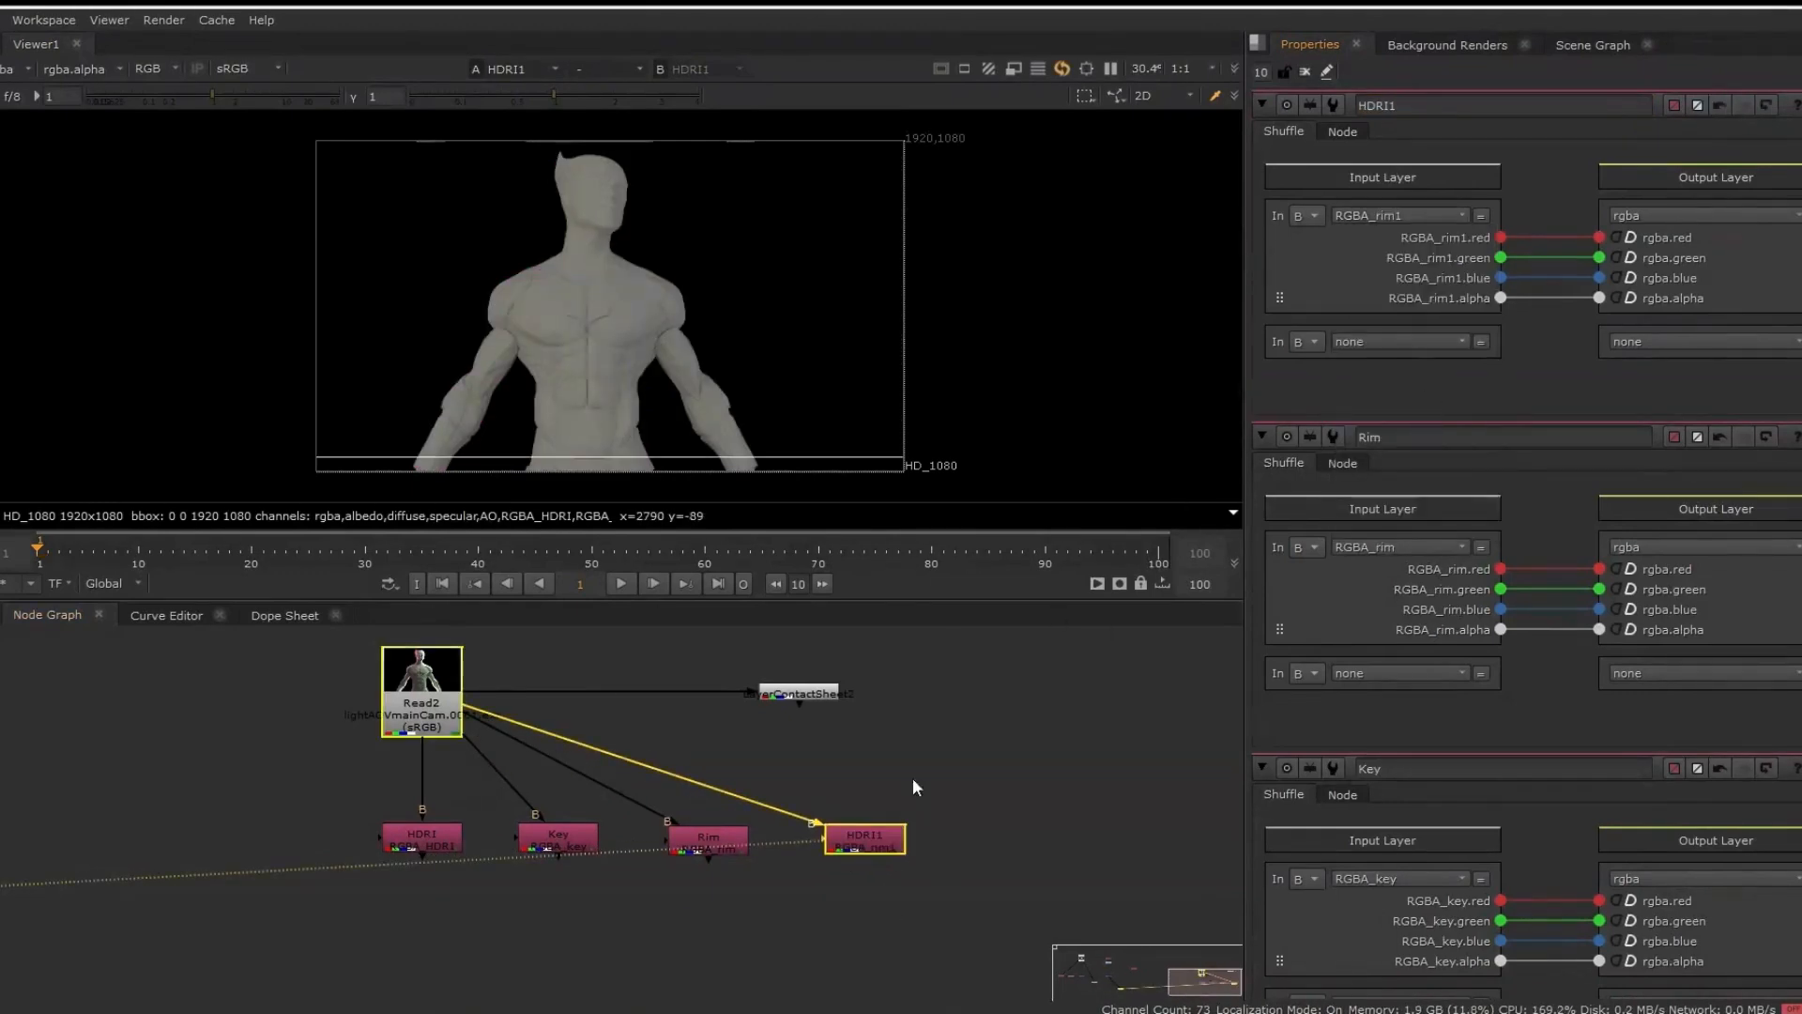
double_click(1406, 105)
type("rim")
key("BackSpace")
key("BackSpace")
key("BackSpace")
type("Rim1")
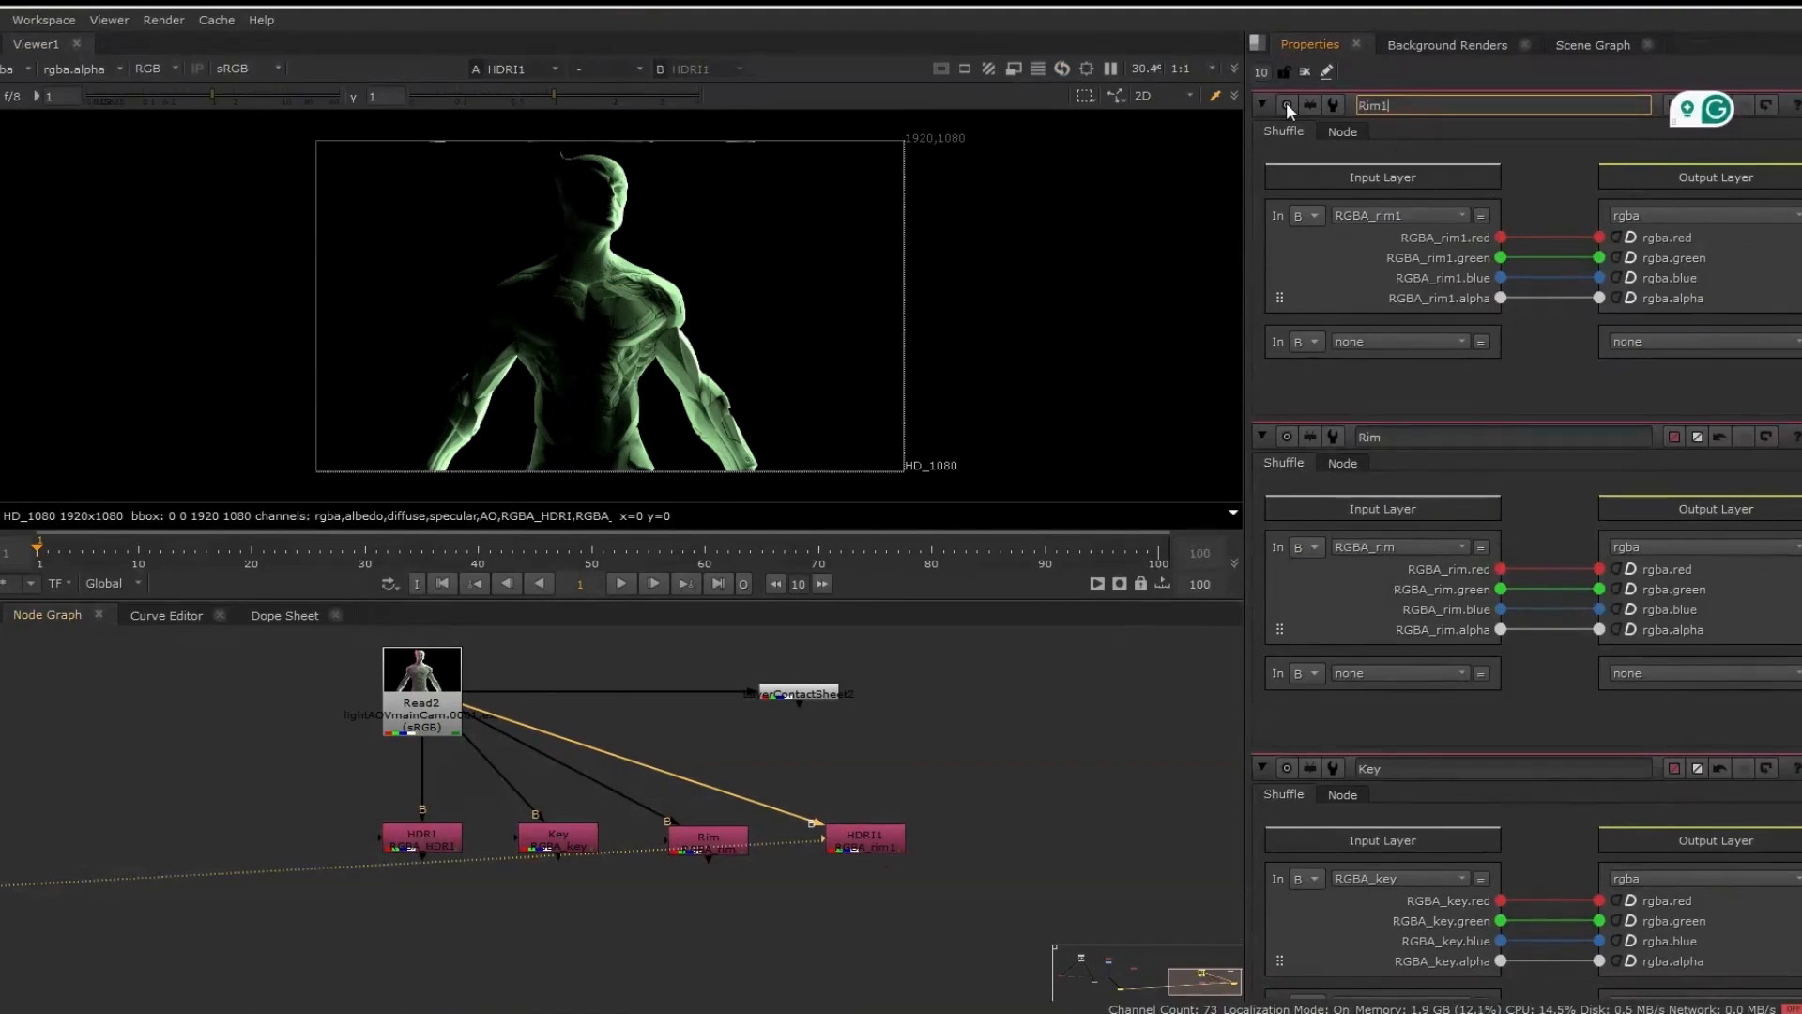
Paste a fifth shuffle beside Rim1, connect it to the Read node, and set its input layer to AO
left_click(1023, 832)
key("ctrl+v")
left_click_drag(992, 799, 427, 693)
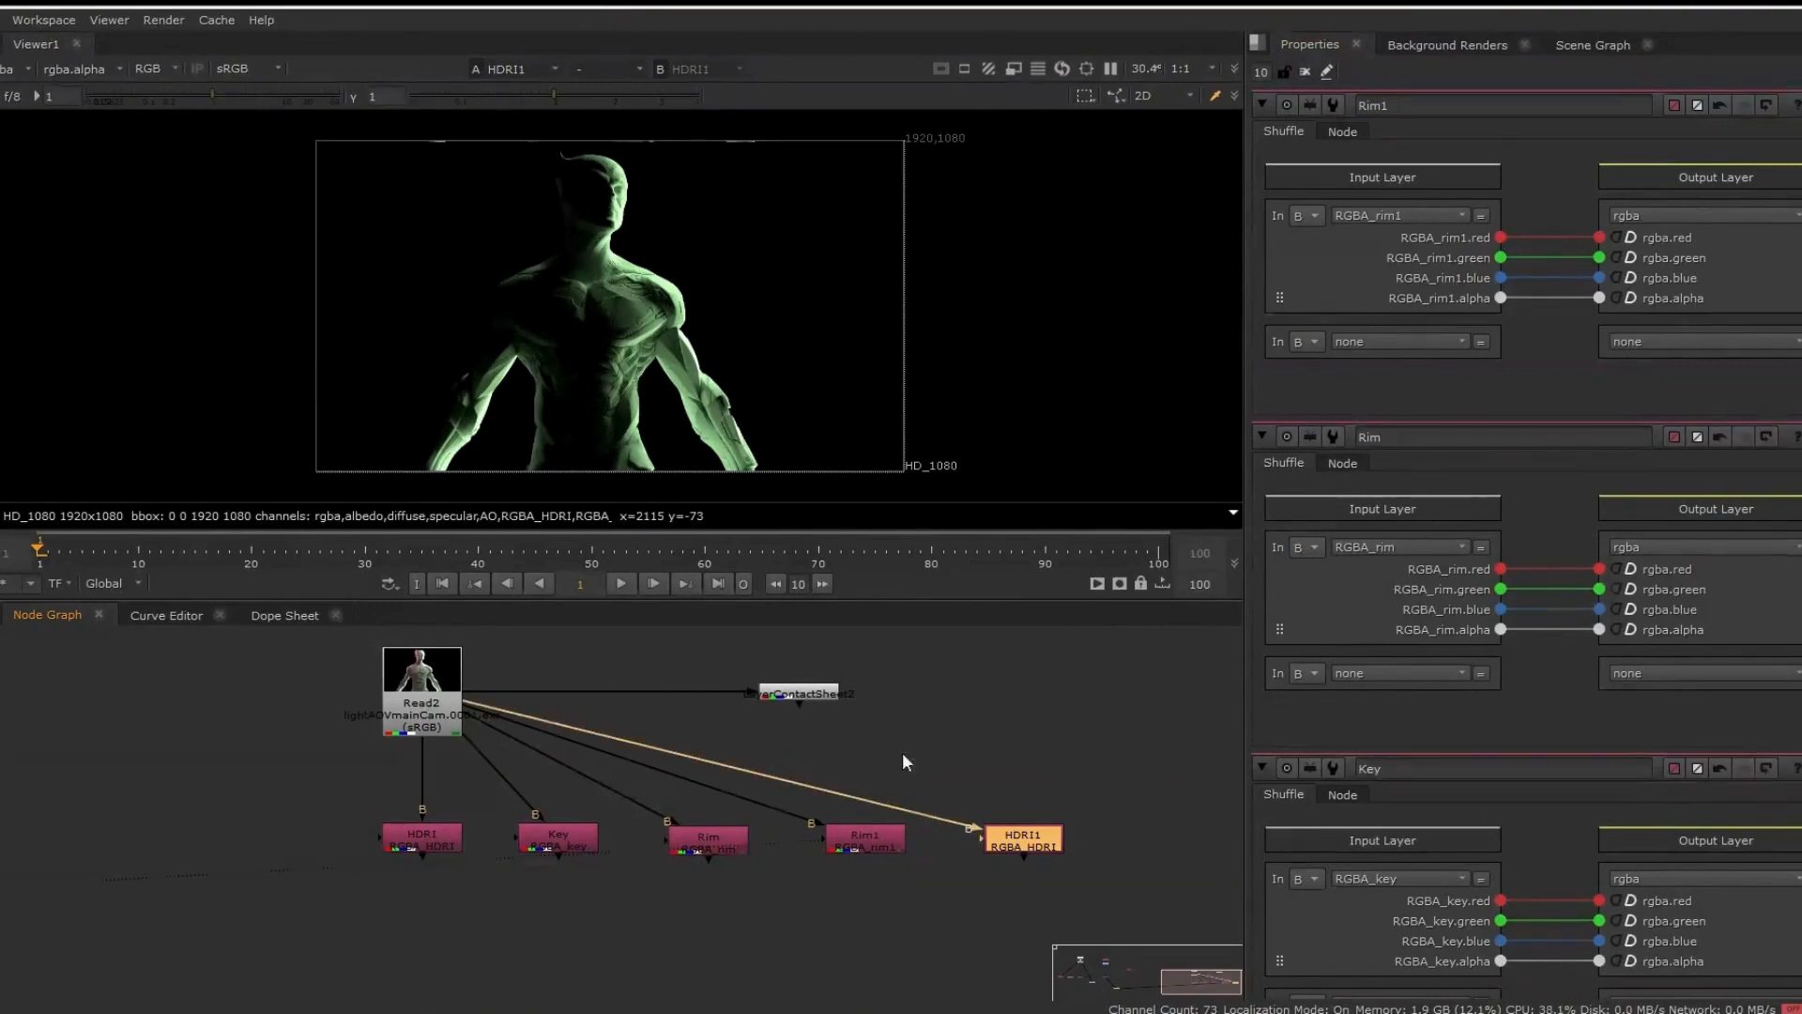
double_click(1022, 838)
left_click(1399, 215)
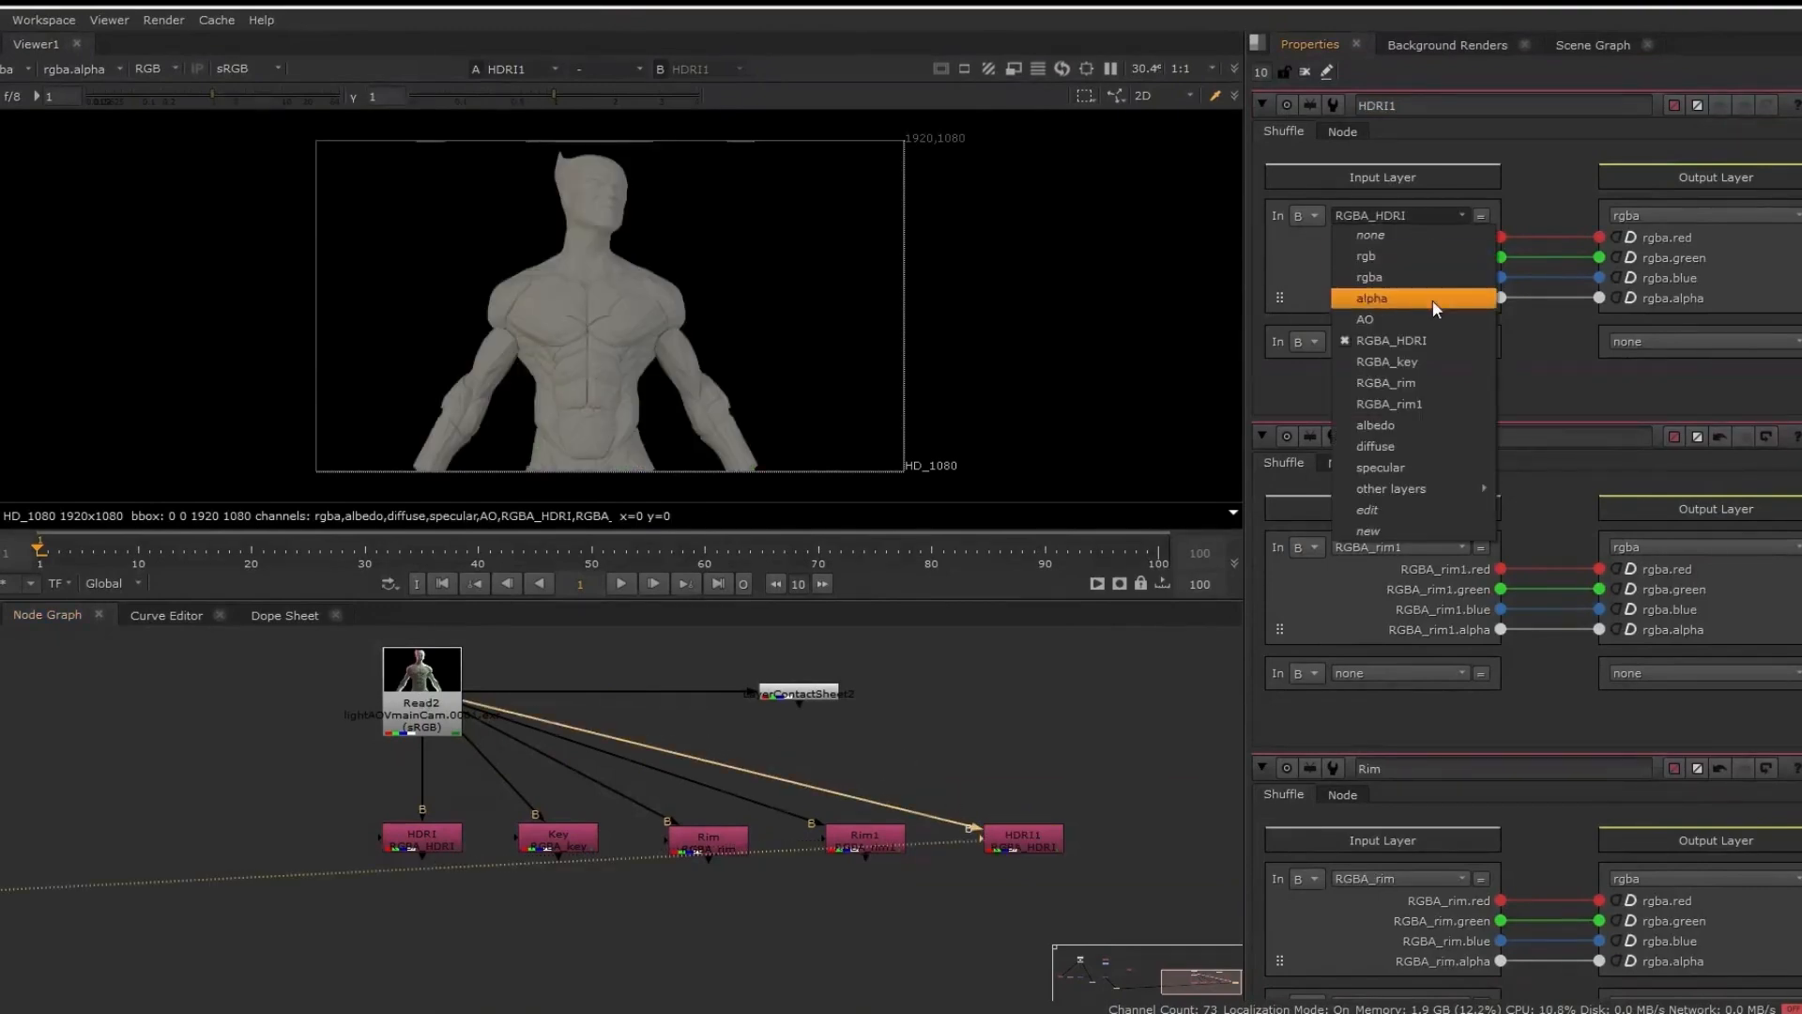
left_click(1385, 318)
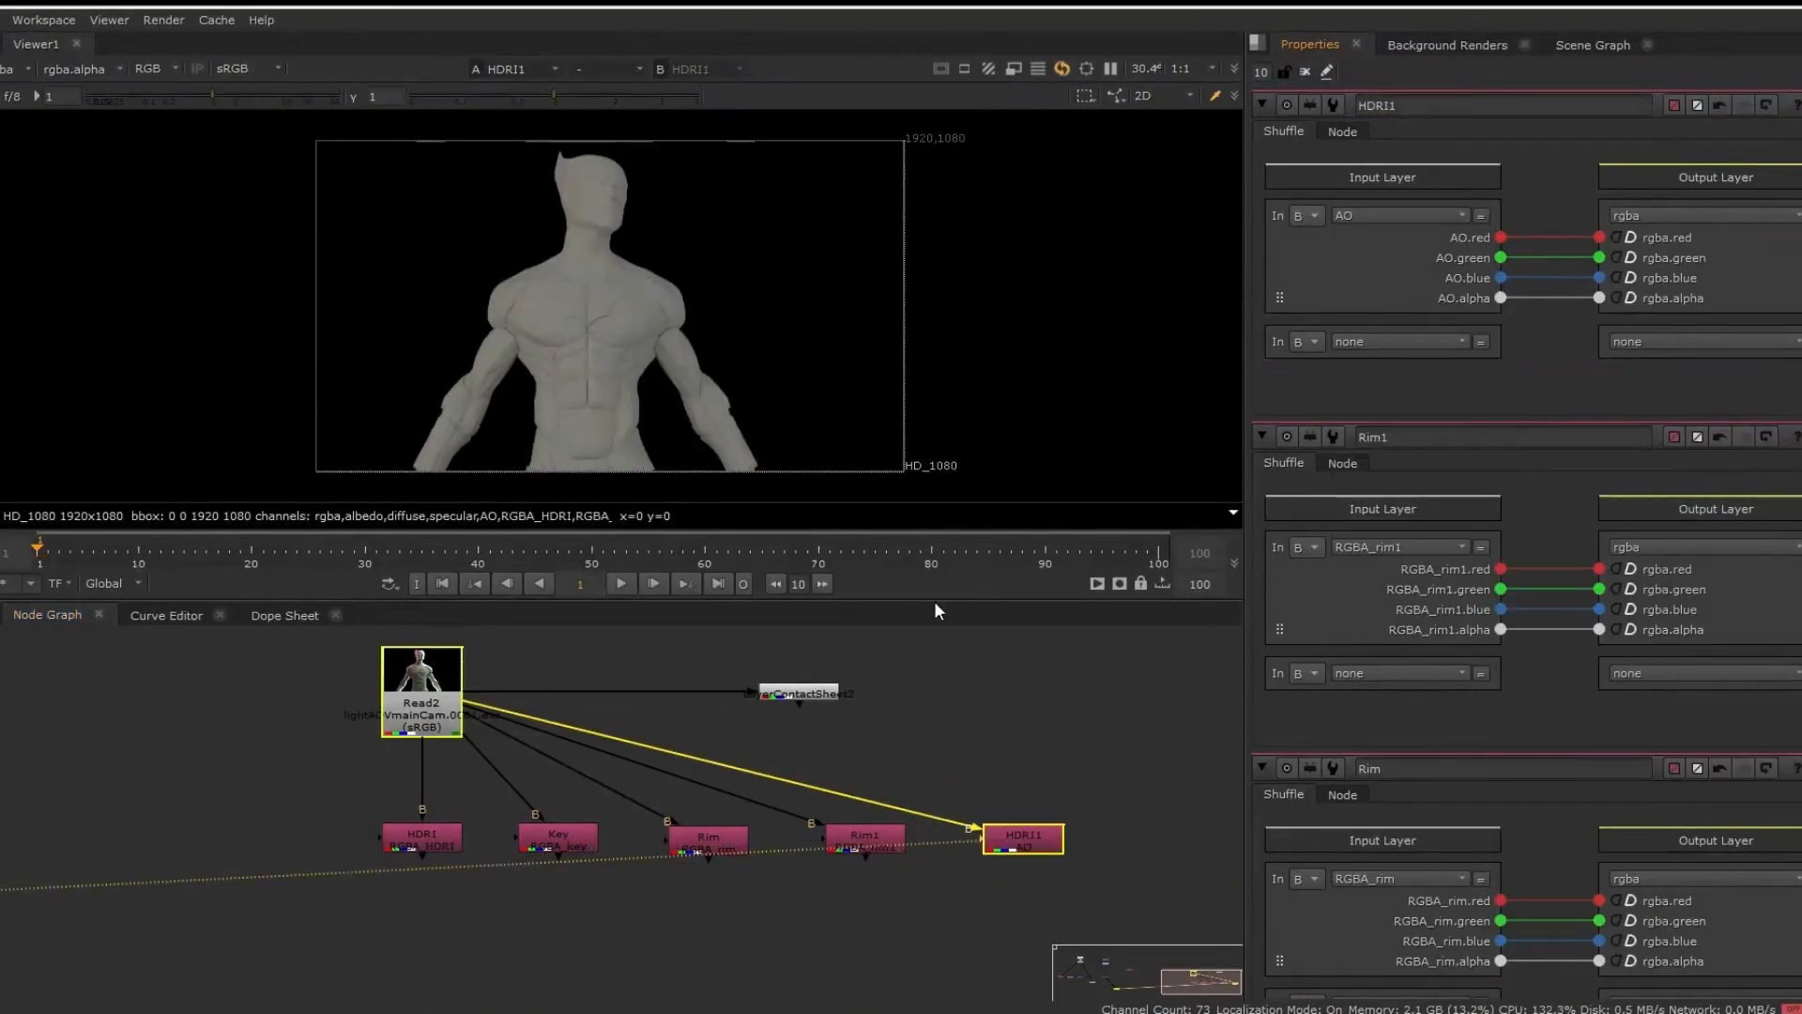
View the HDRI shuffle, add a Merge node below it, and connect the HDRI and Key shuffles to its inputs
left_click(423, 836)
scroll(500, 813, "up", 3)
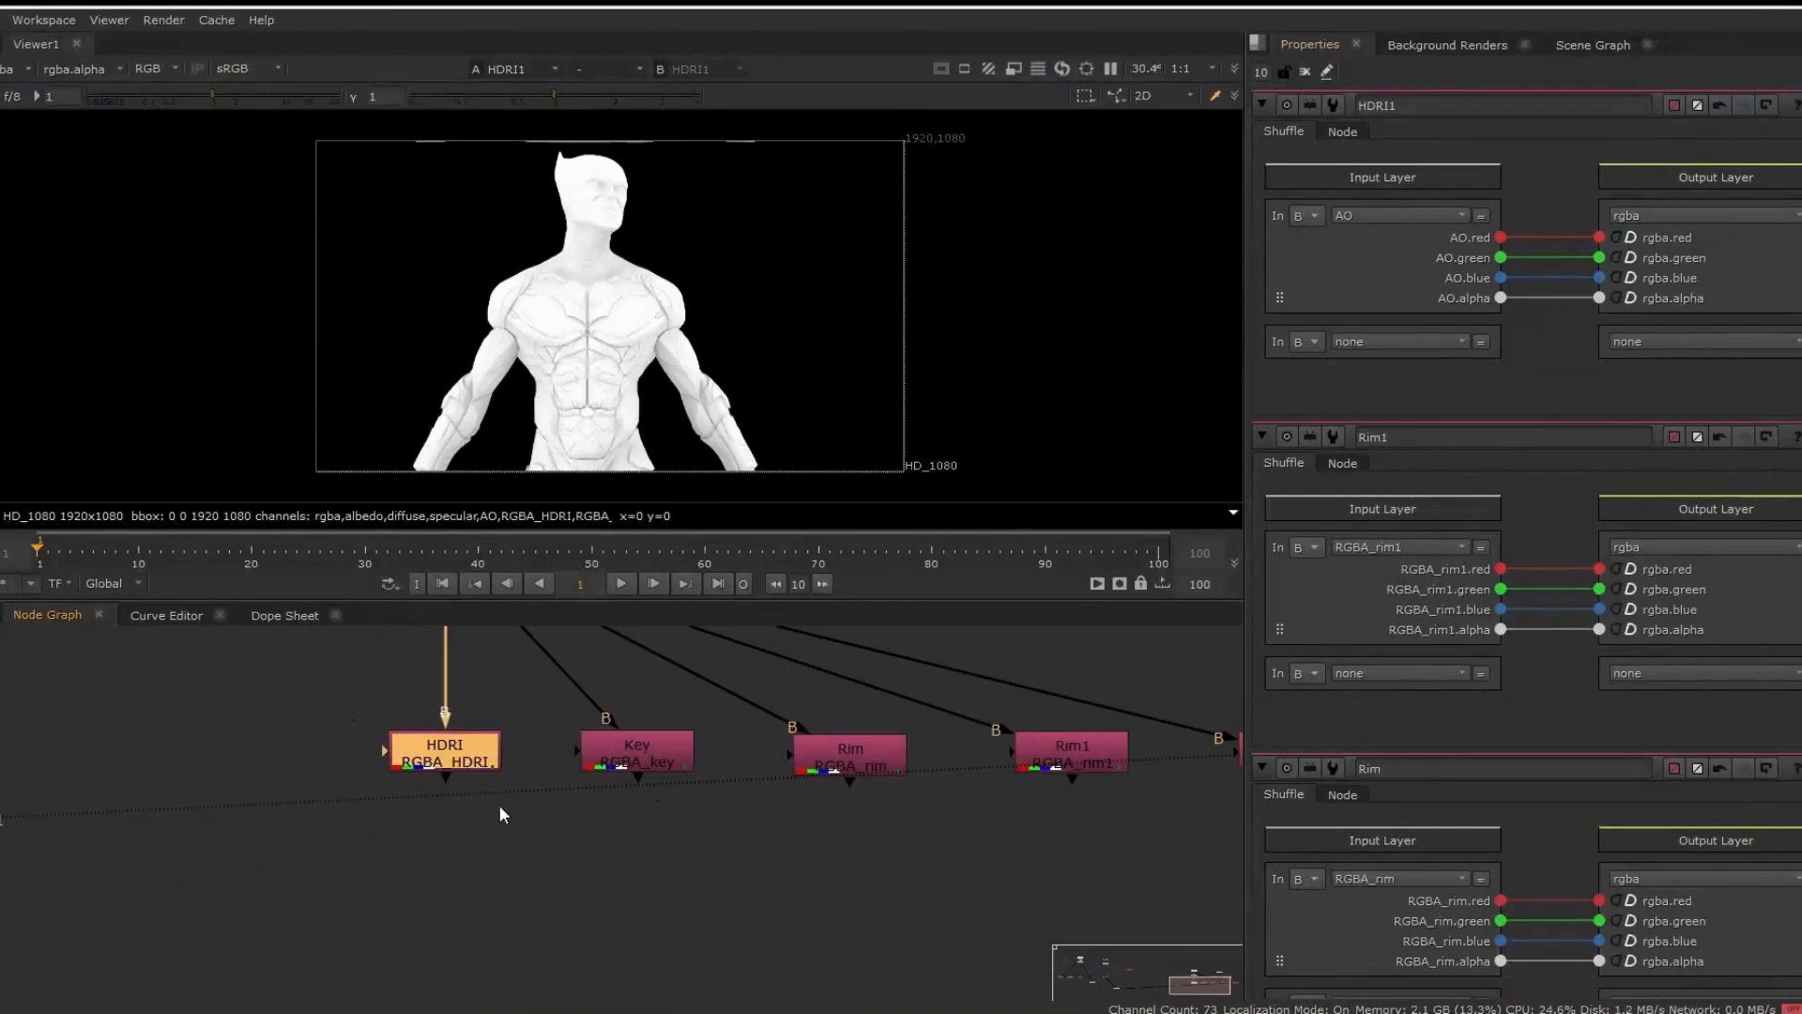
key("1")
left_click(509, 899)
key("m")
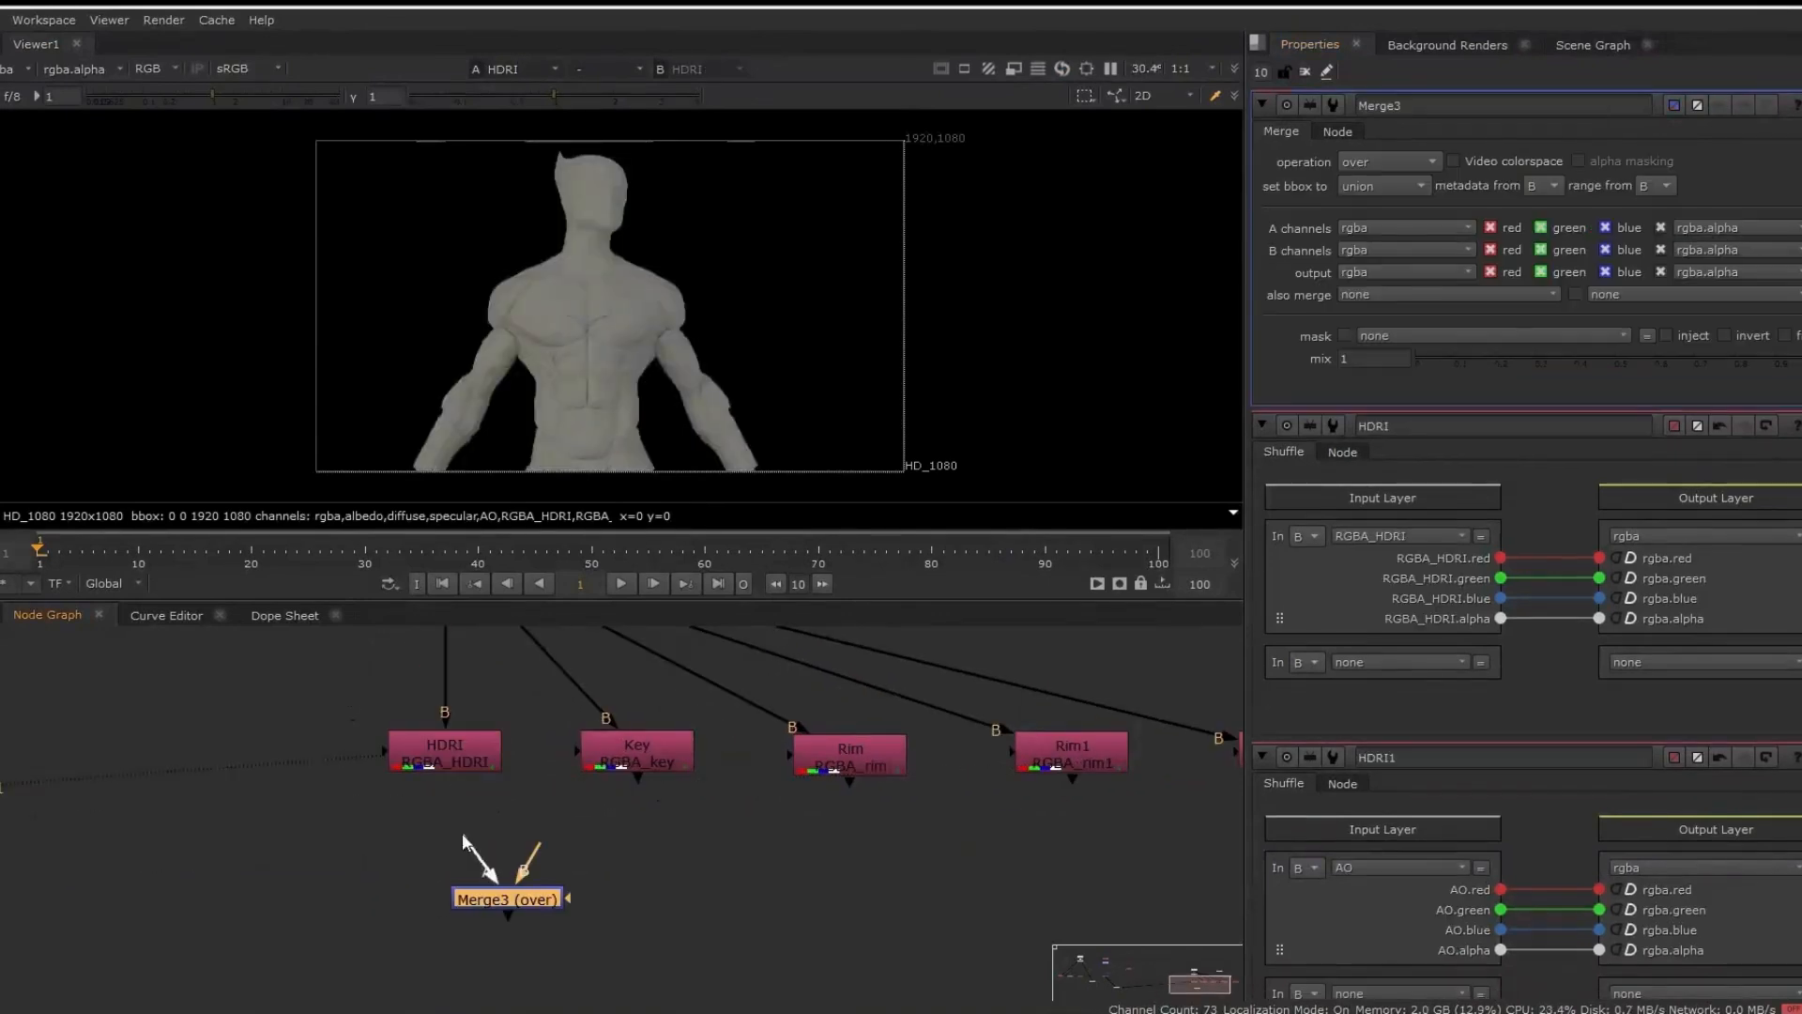
left_click_drag(493, 837, 460, 760)
left_click_drag(535, 850, 631, 756)
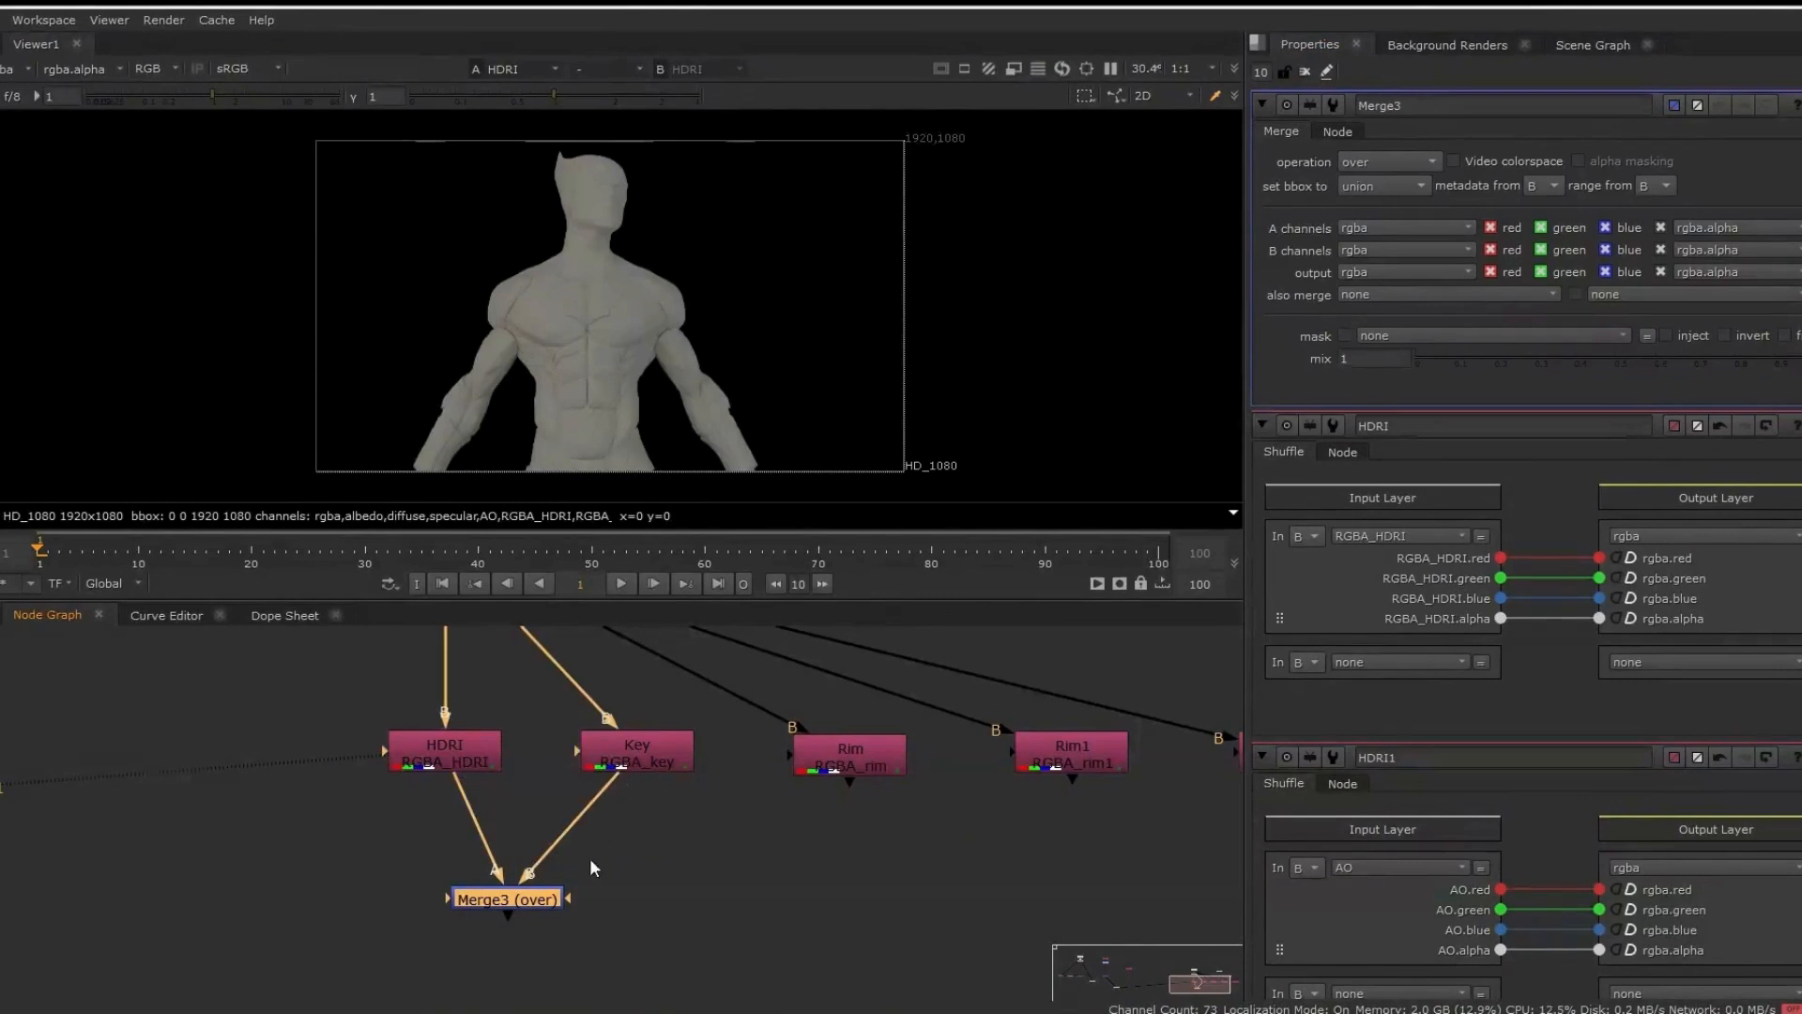
Set the HDRI and Key merge to the screen operation and align it below Key, routing the HDRI pipe through a dot
left_click_drag(560, 915, 691, 917)
left_click_drag(545, 832, 437, 900, "ctrl")
left_click(637, 899)
key("1")
left_click(1372, 163)
left_click(1413, 507)
scroll(672, 846, "down", 2)
scroll(672, 846, "down", 1)
middle_click_drag(672, 847, 603, 800)
left_click_drag(362, 902, 660, 788)
left_click_drag(575, 837, 573, 899)
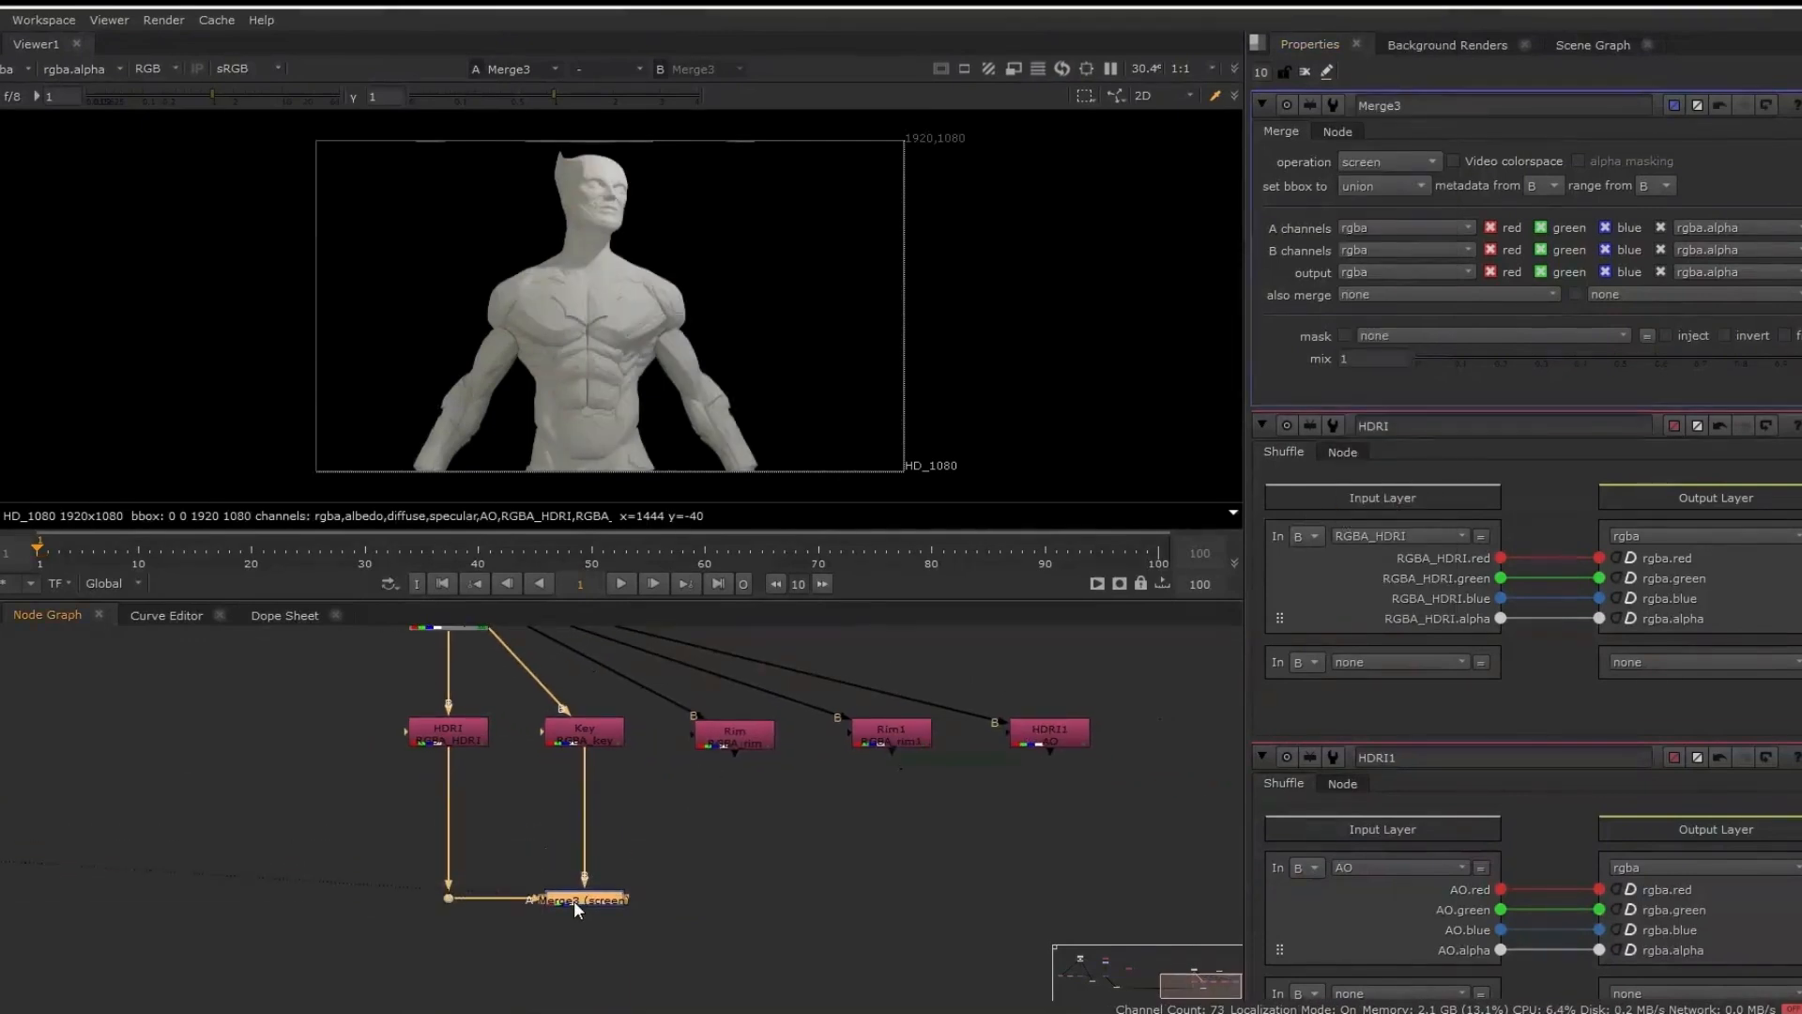
Add a second Merge node that combines the first merge with the Rim shuffle, and set its operation to screen
left_click(721, 888)
left_click(605, 899)
key("m")
mouse_move(705, 871)
left_mouse_down()
mouse_move(729, 735)
mouse_move(736, 896)
mouse_move(720, 897)
left_mouse_up()
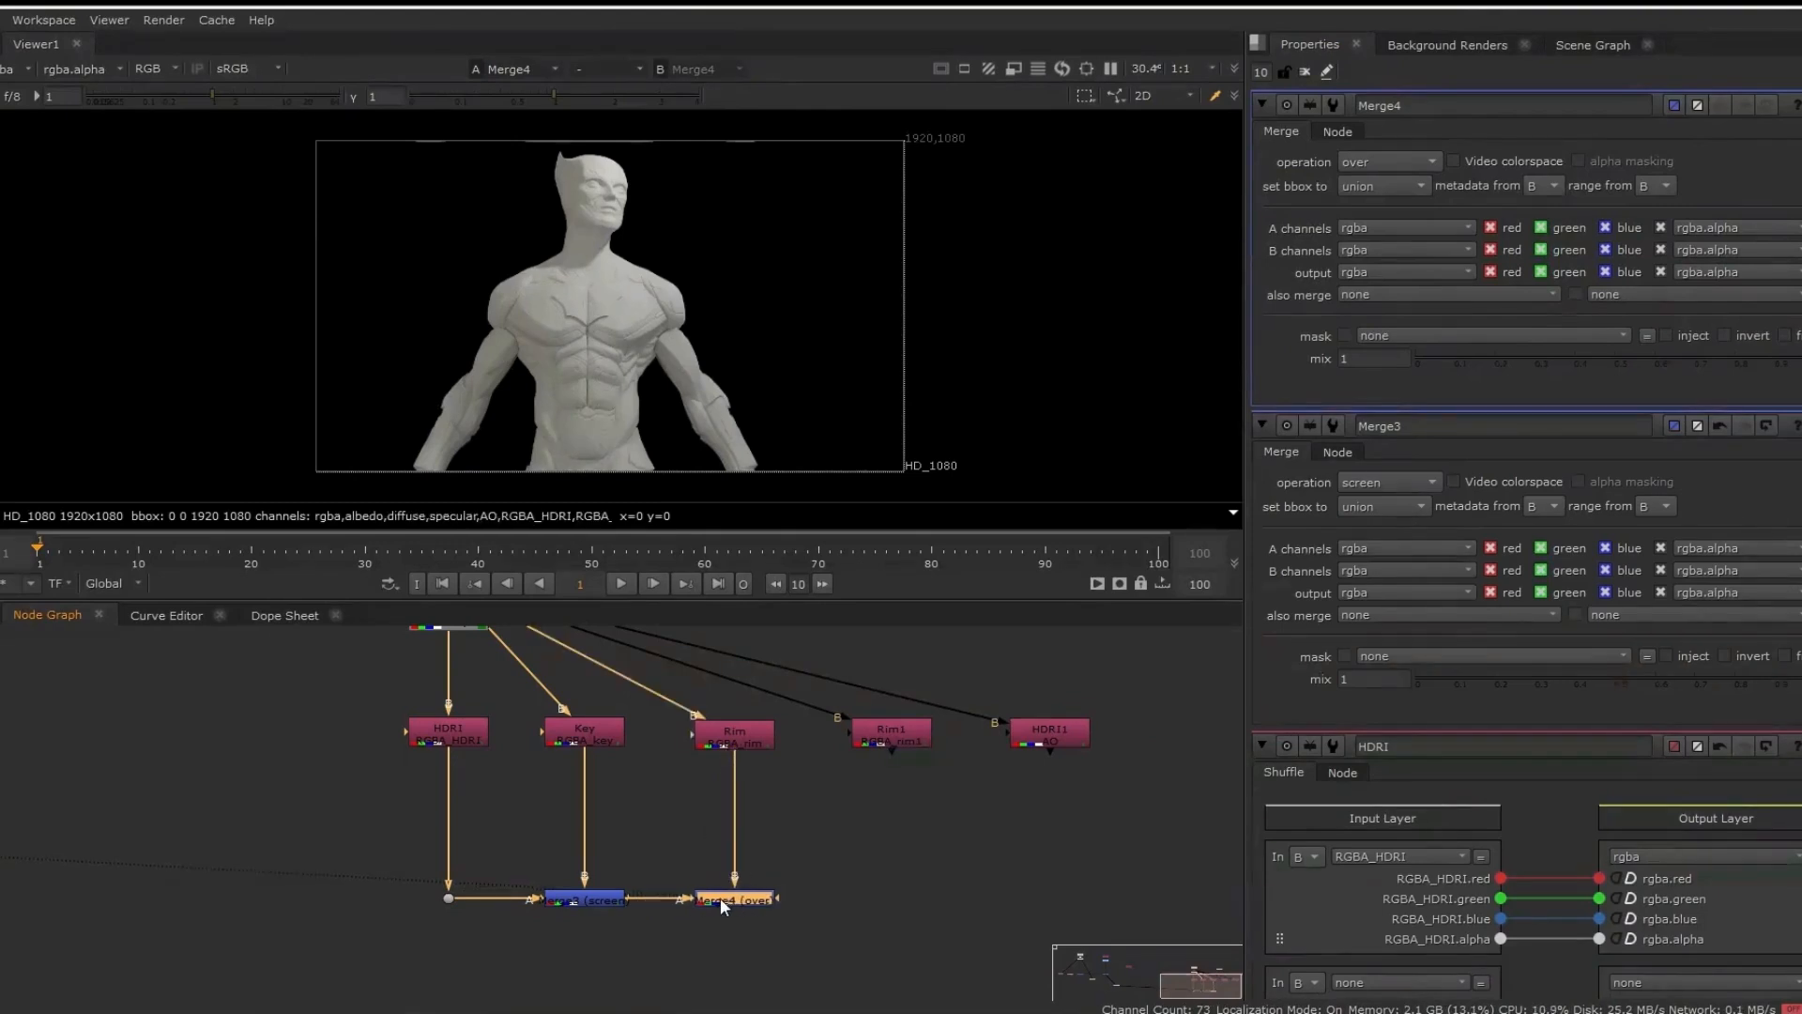
left_click(1366, 163)
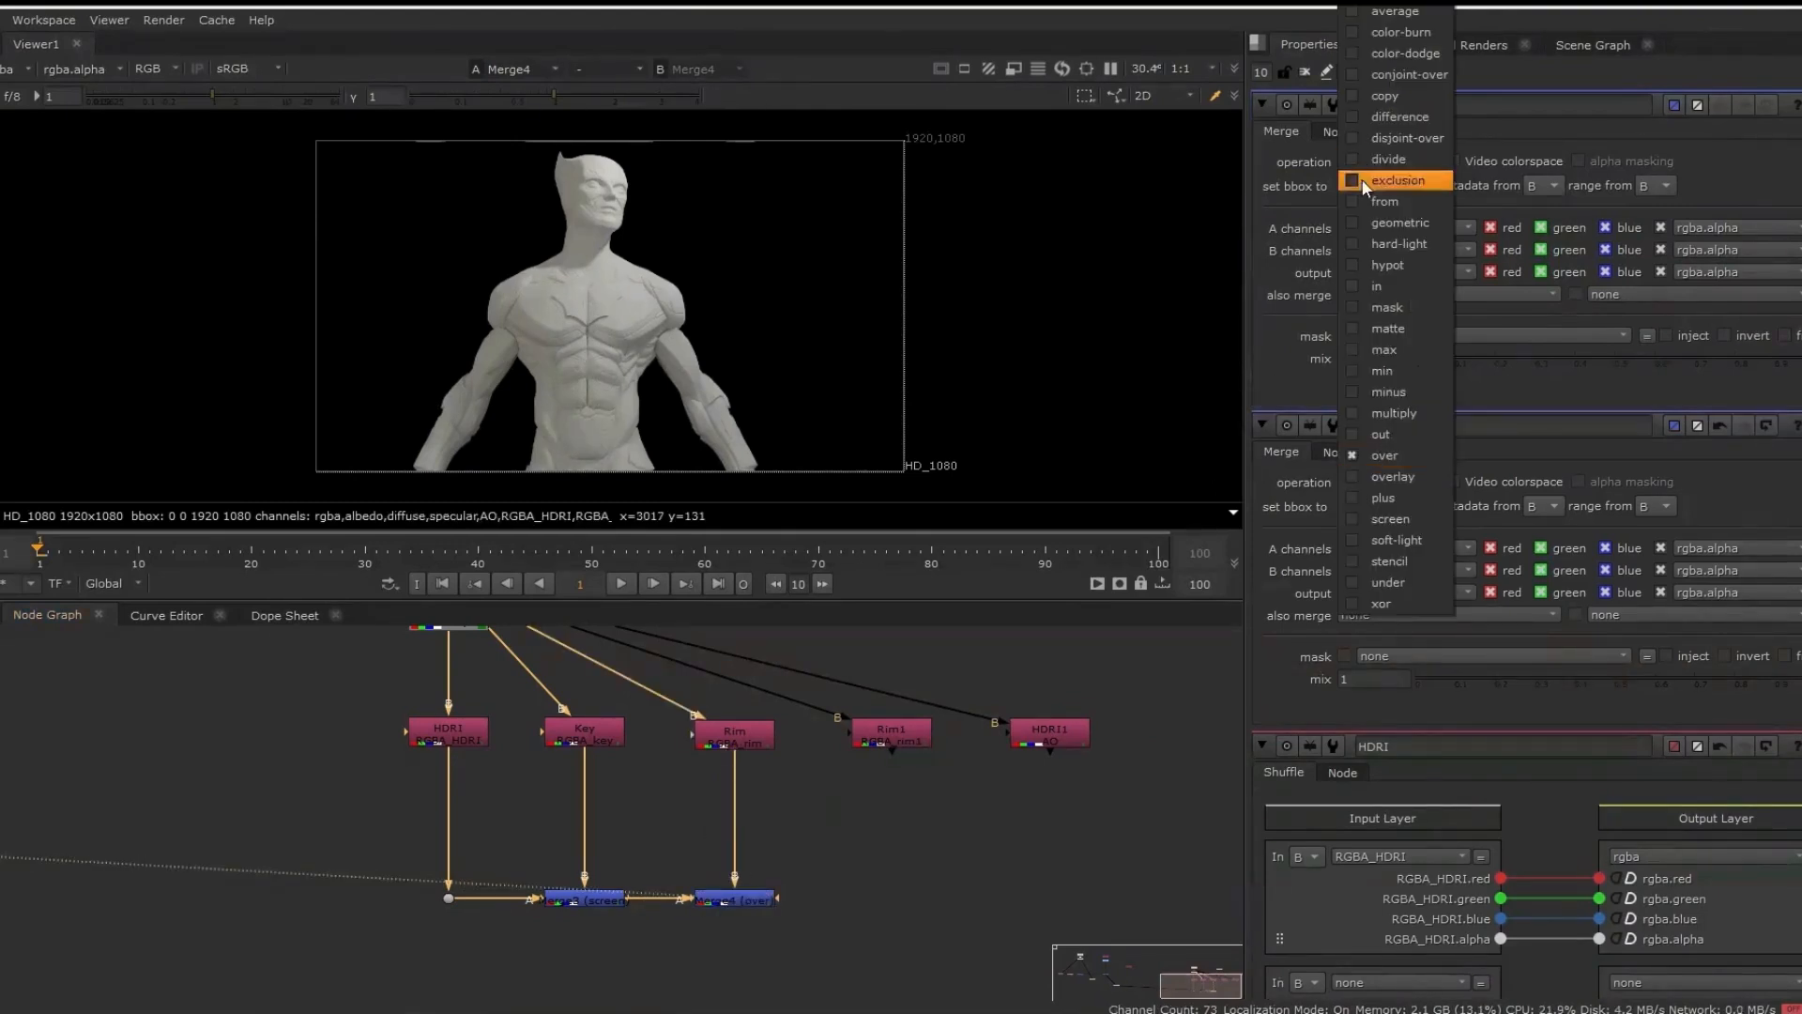
left_click(1410, 505)
Add a third Merge node that combines the second merge with the Rim1 shuffle, and set its operation to screen
middle_click_drag(687, 911, 561, 887)
left_click(617, 869)
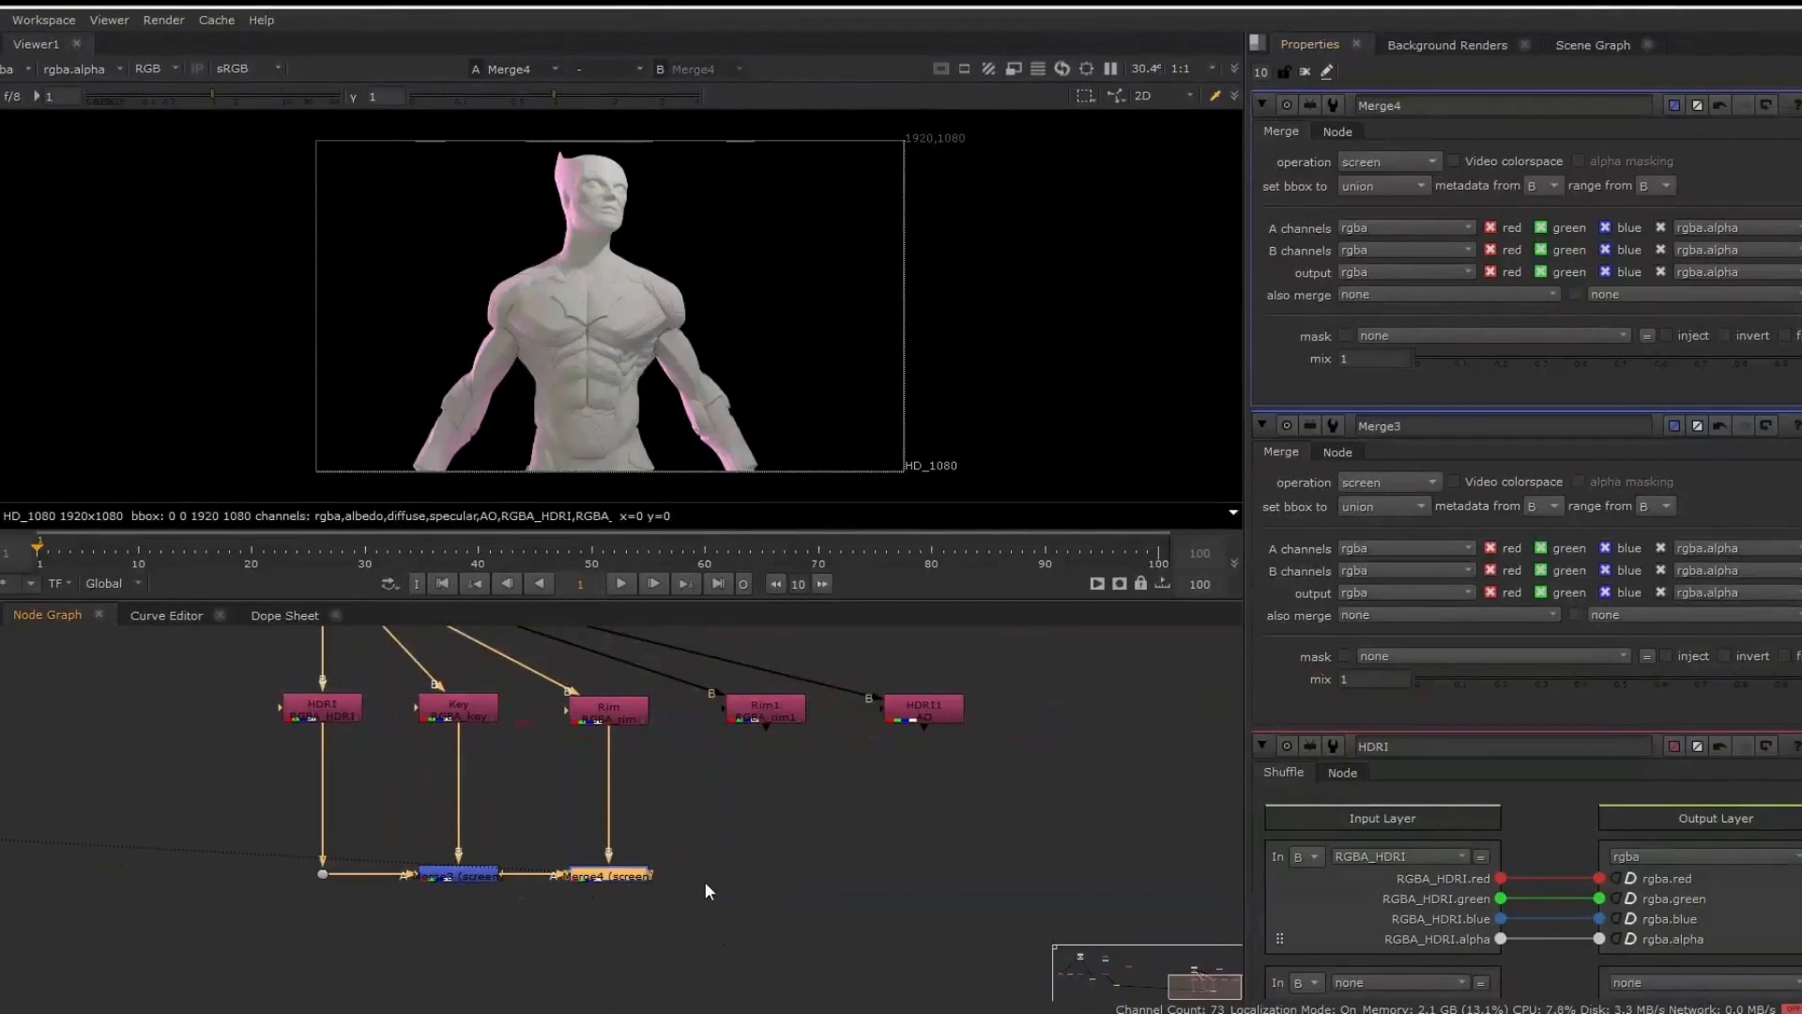
key("c")
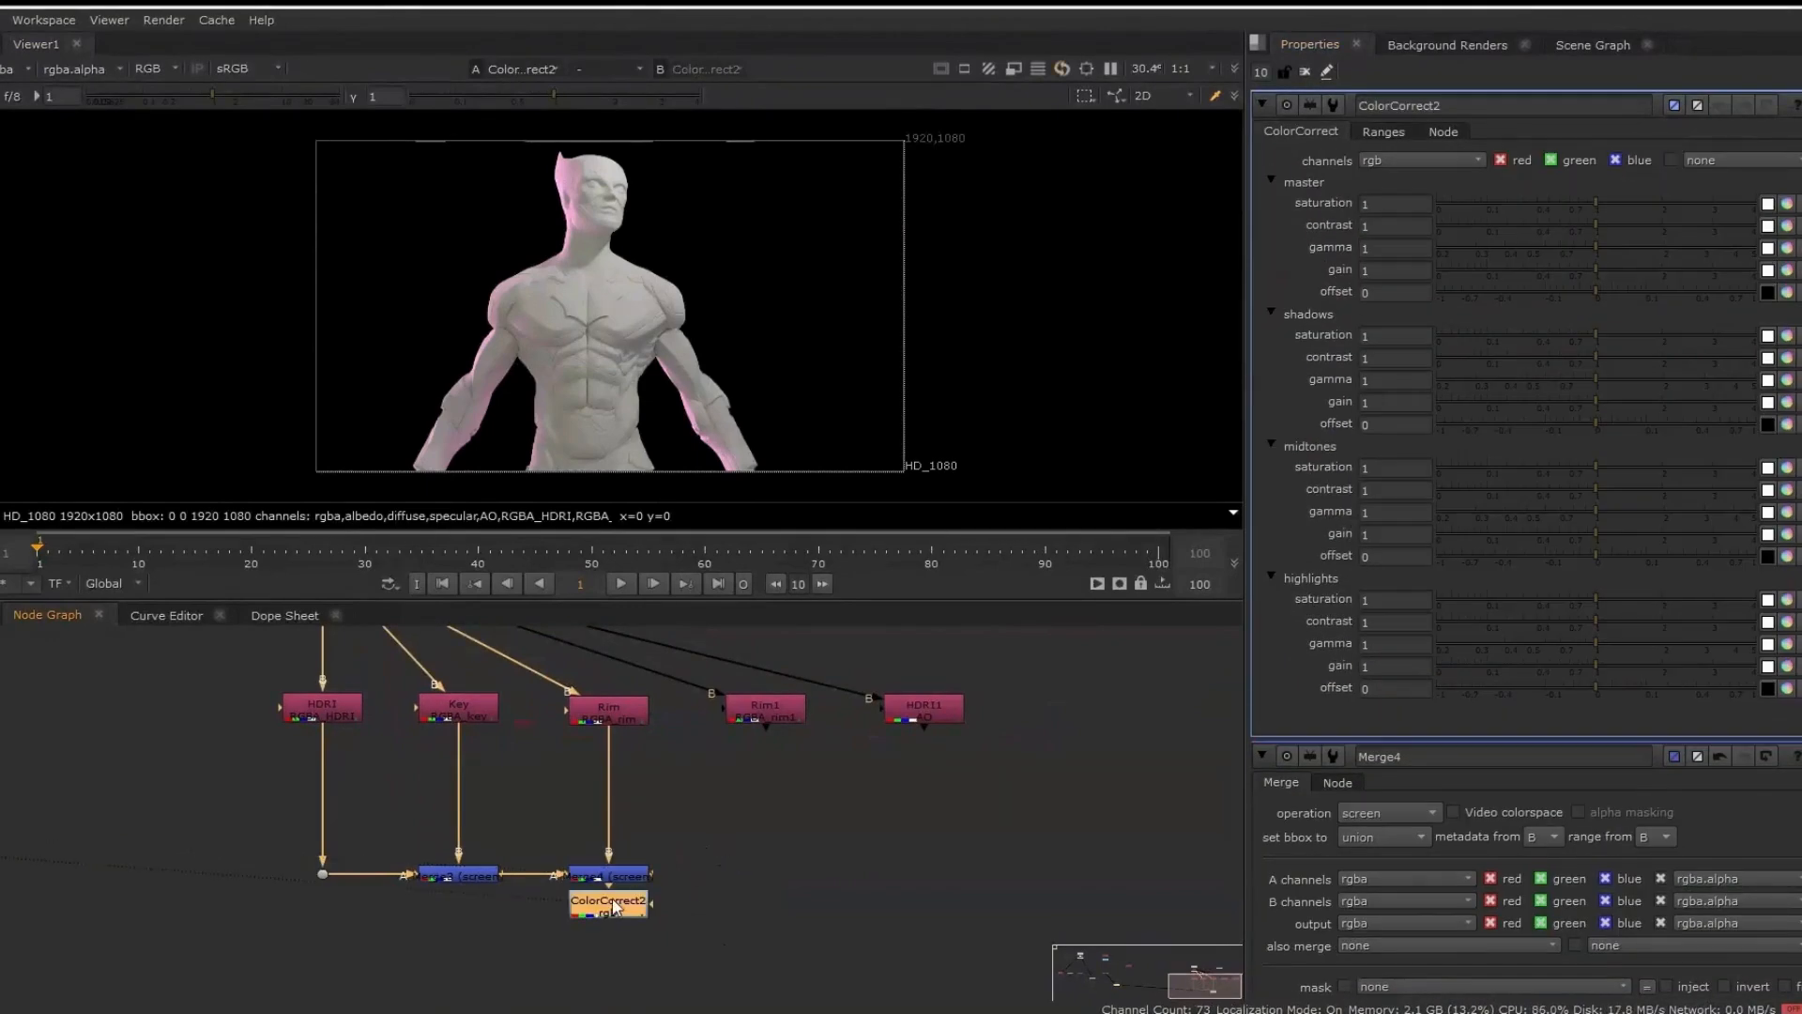
key("Delete")
key("m")
left_click_drag(729, 854, 768, 707)
left_click_drag(721, 881, 768, 875)
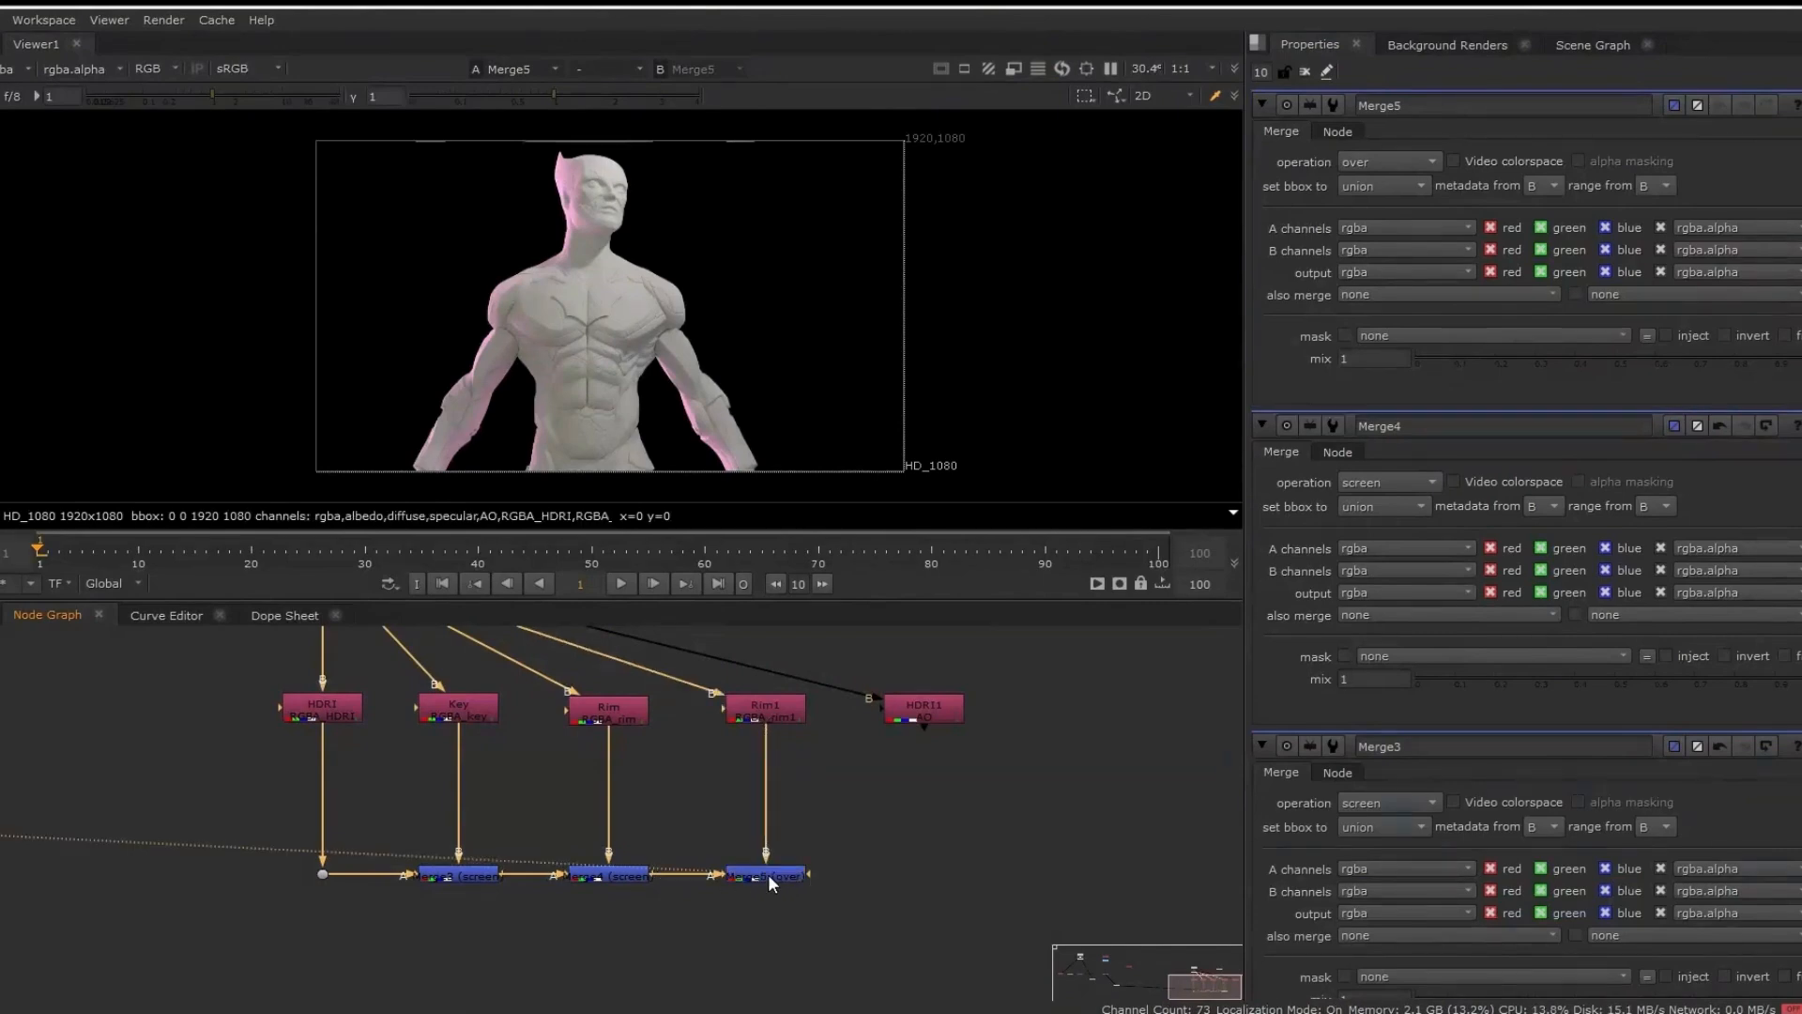
left_click(1380, 161)
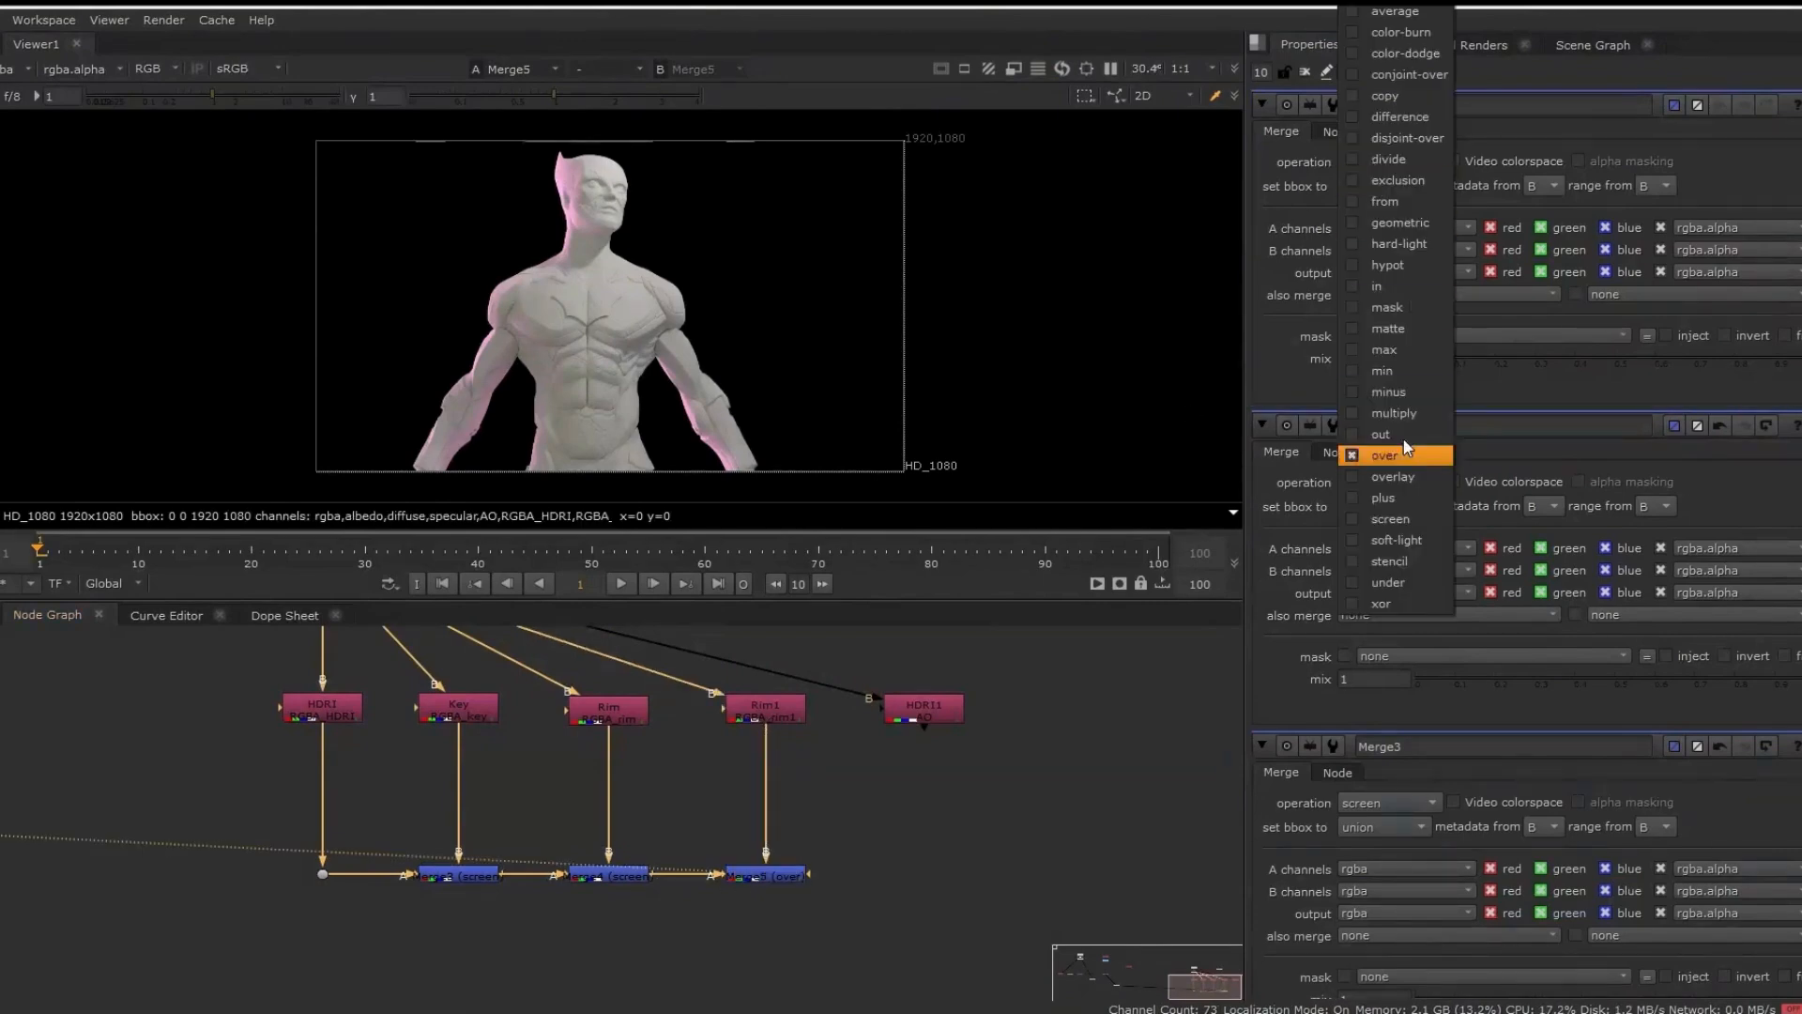
left_click(1418, 520)
Add a fourth Merge node that combines the third merge with the AO shuffle, and set its operation to multiply
middle_click_drag(684, 898, 569, 896)
key("m")
left_click_drag(768, 854, 810, 871)
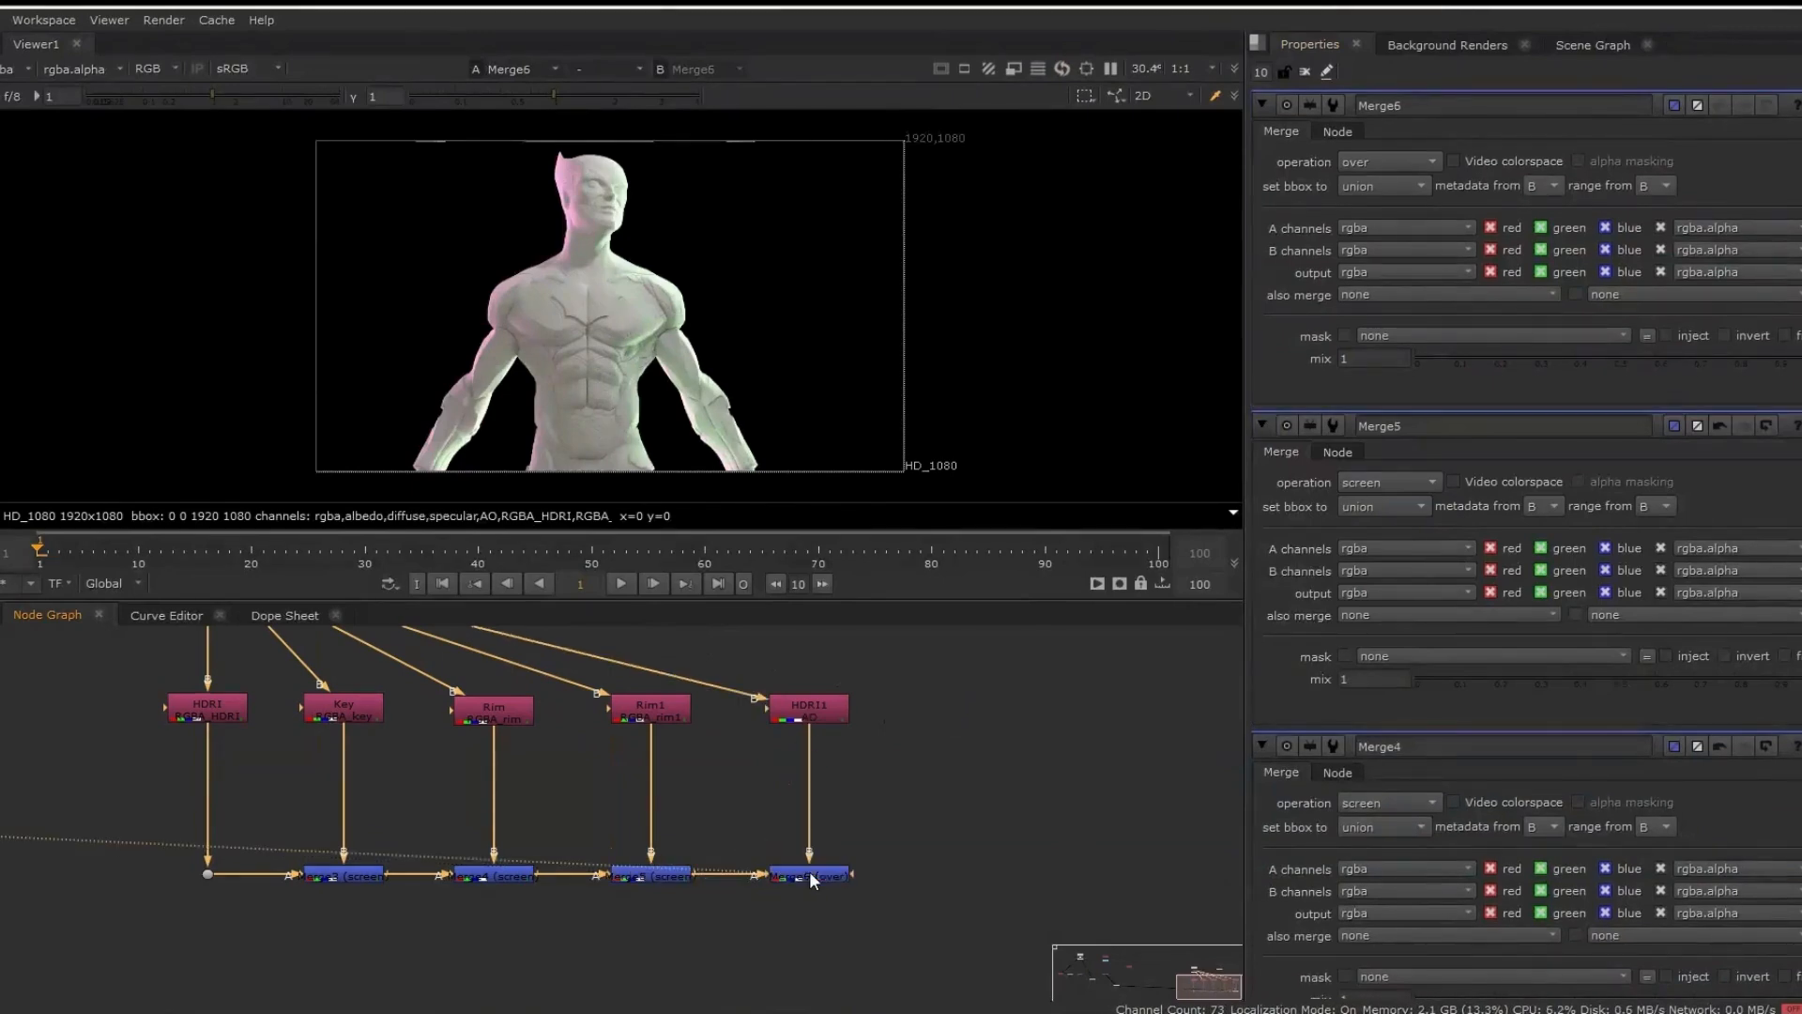
left_click(1388, 161)
left_click(1397, 419)
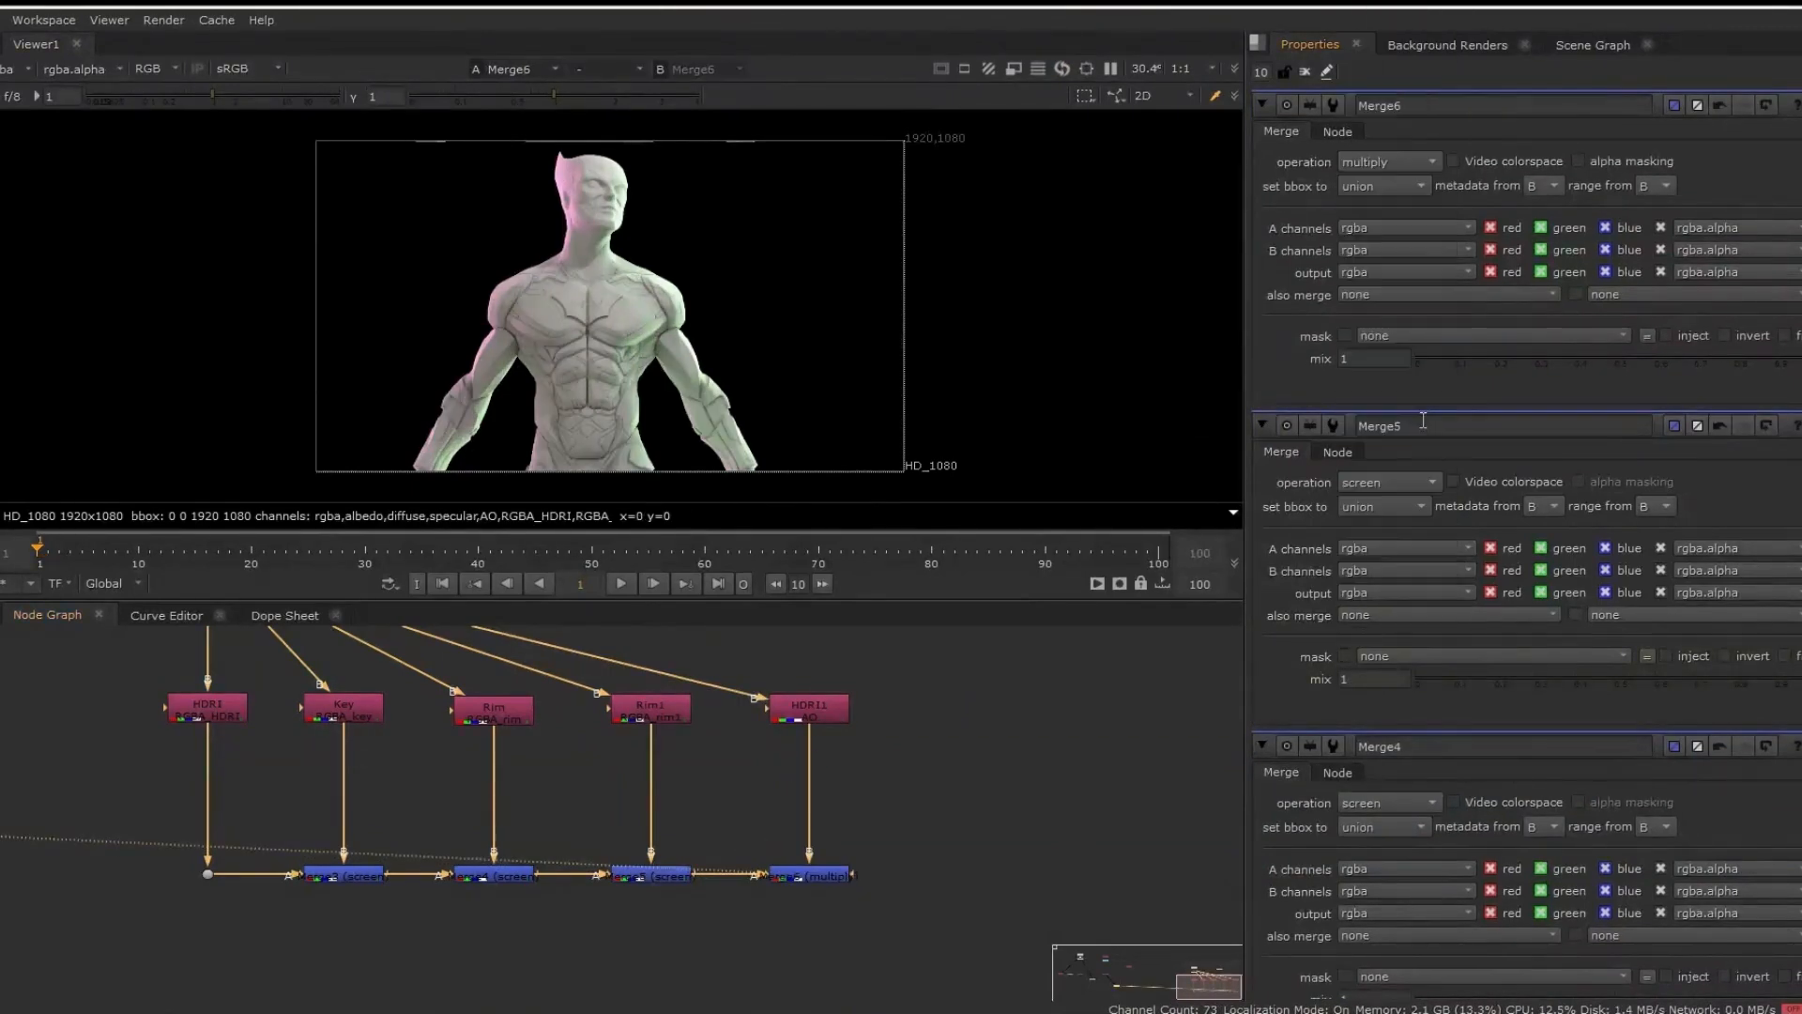
Examine the HDRI shuffle and the Read node's settings, and view the first merge to compare the HDRI and Key result
left_click(213, 710)
key("1")
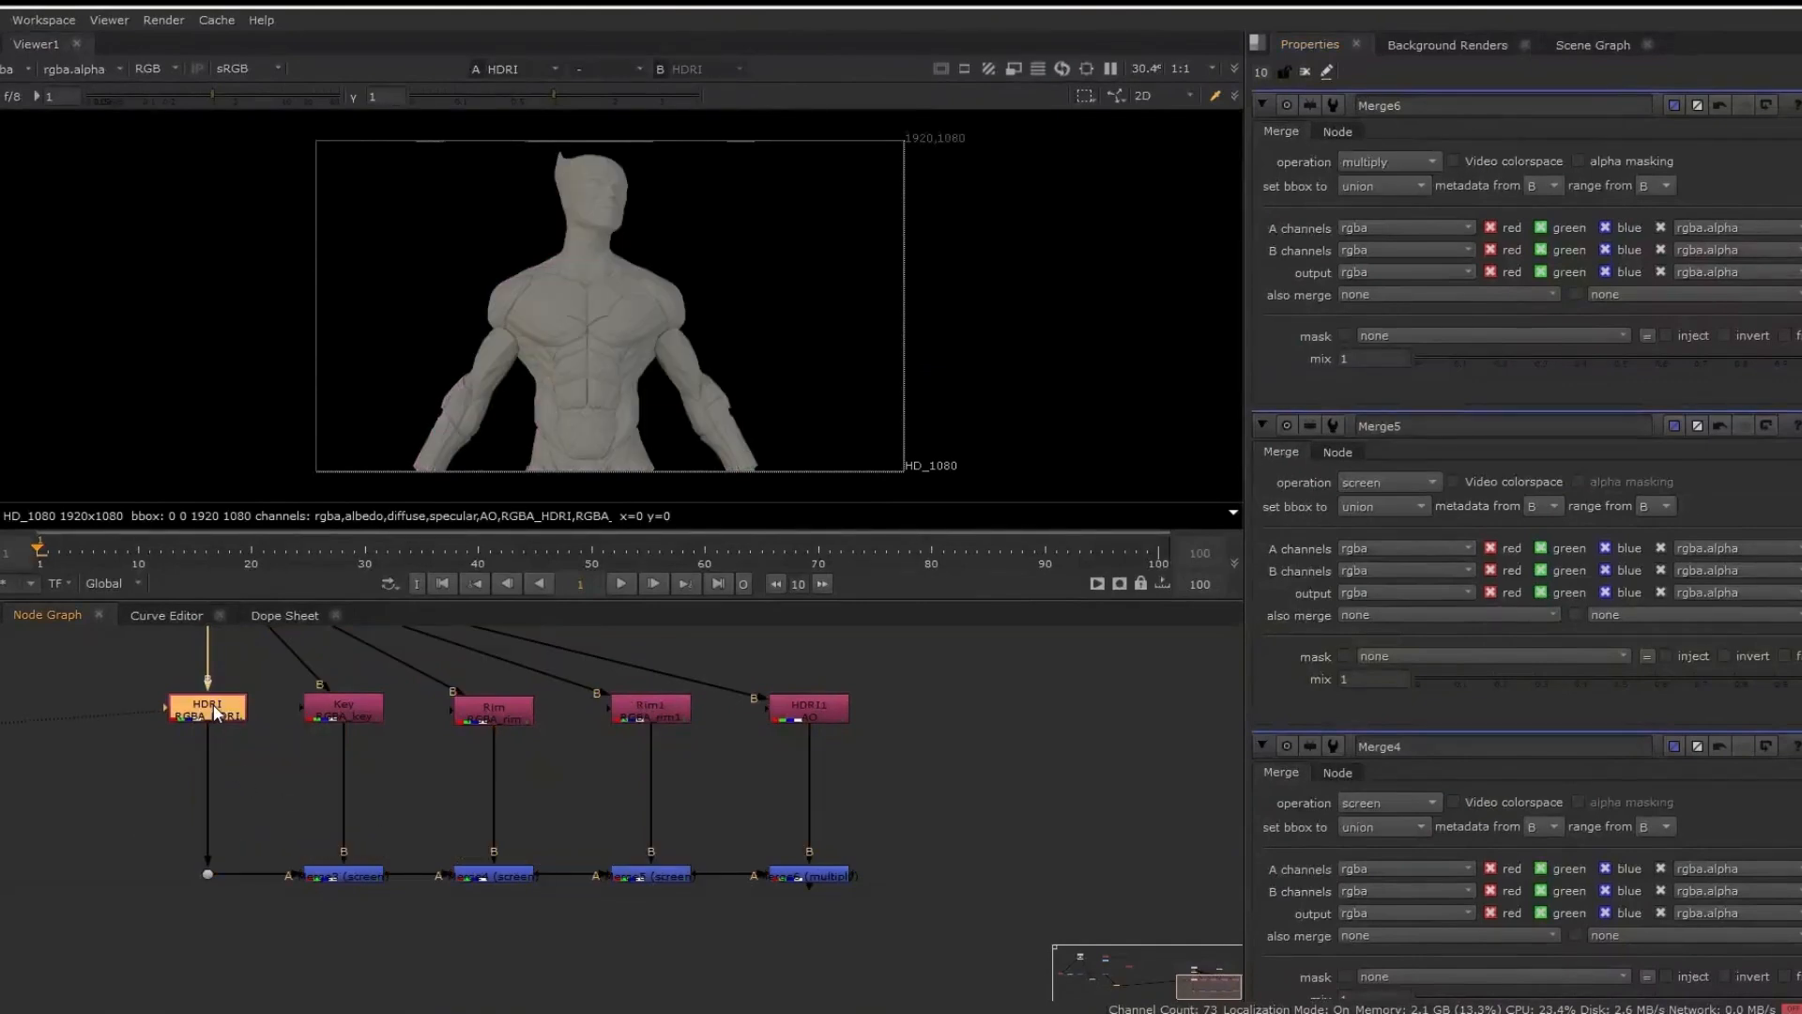
double_click(214, 712)
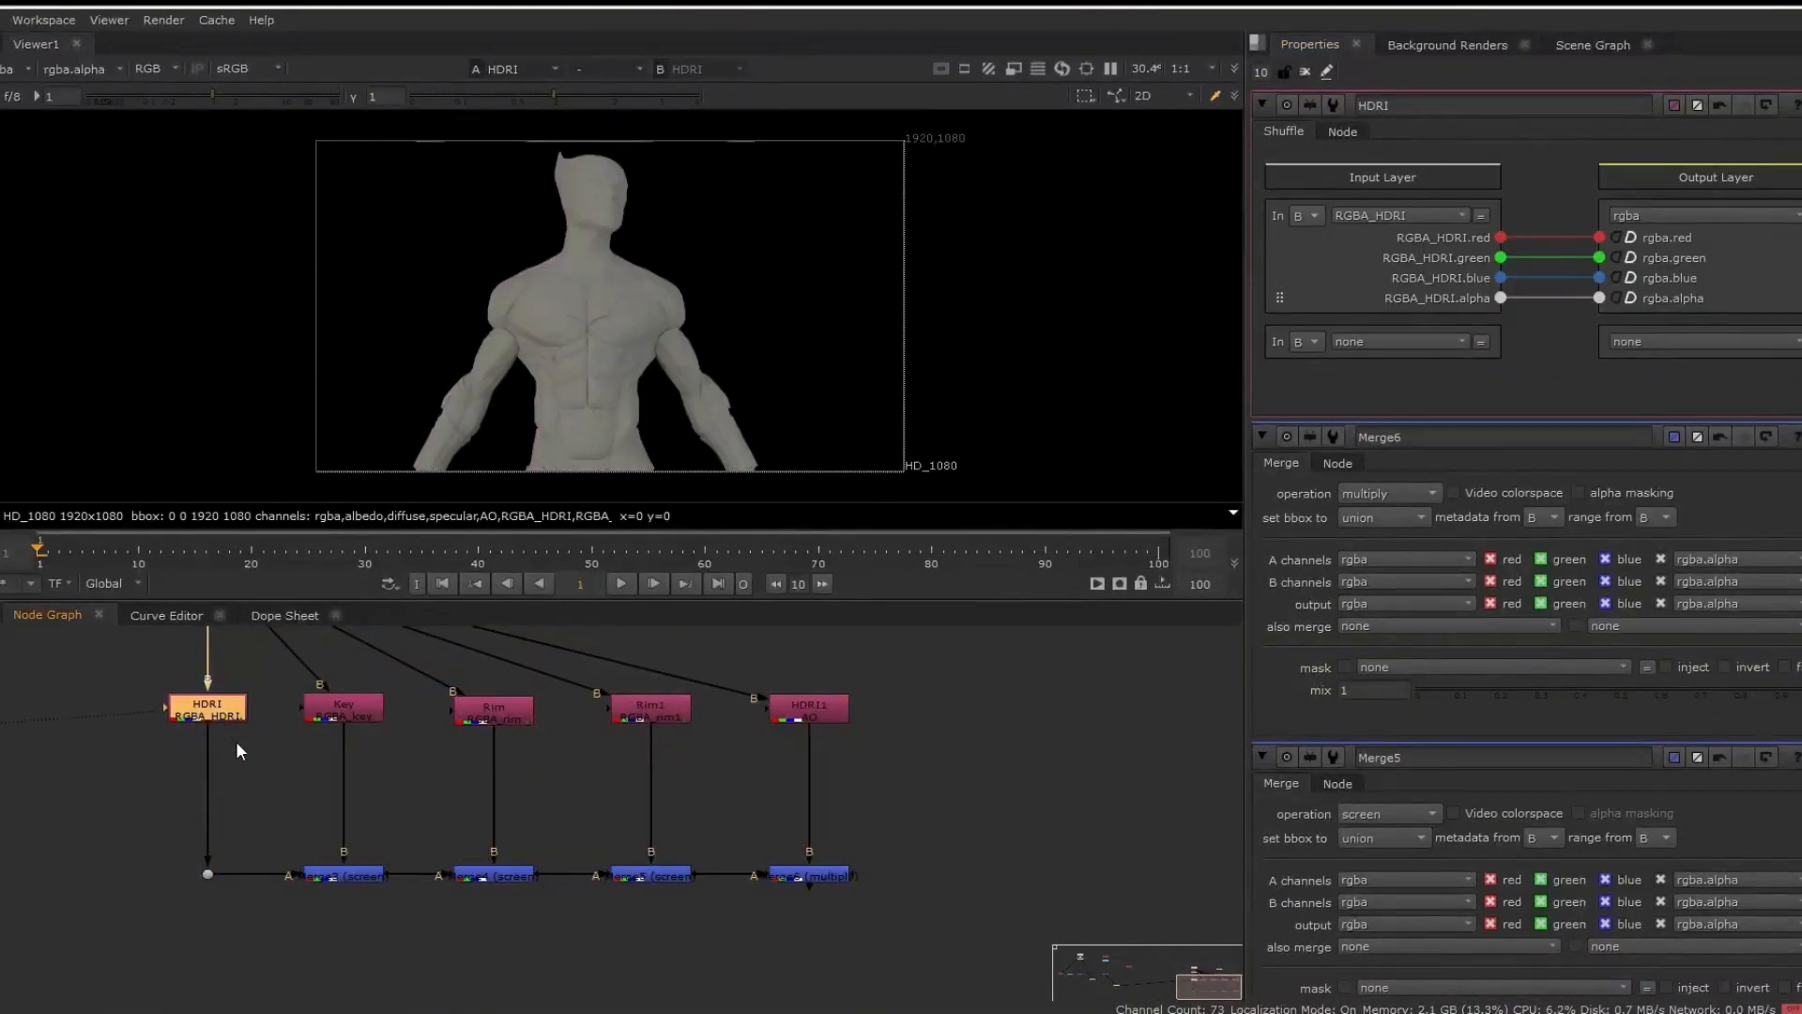
middle_click_drag(238, 743, 266, 869)
double_click(251, 685)
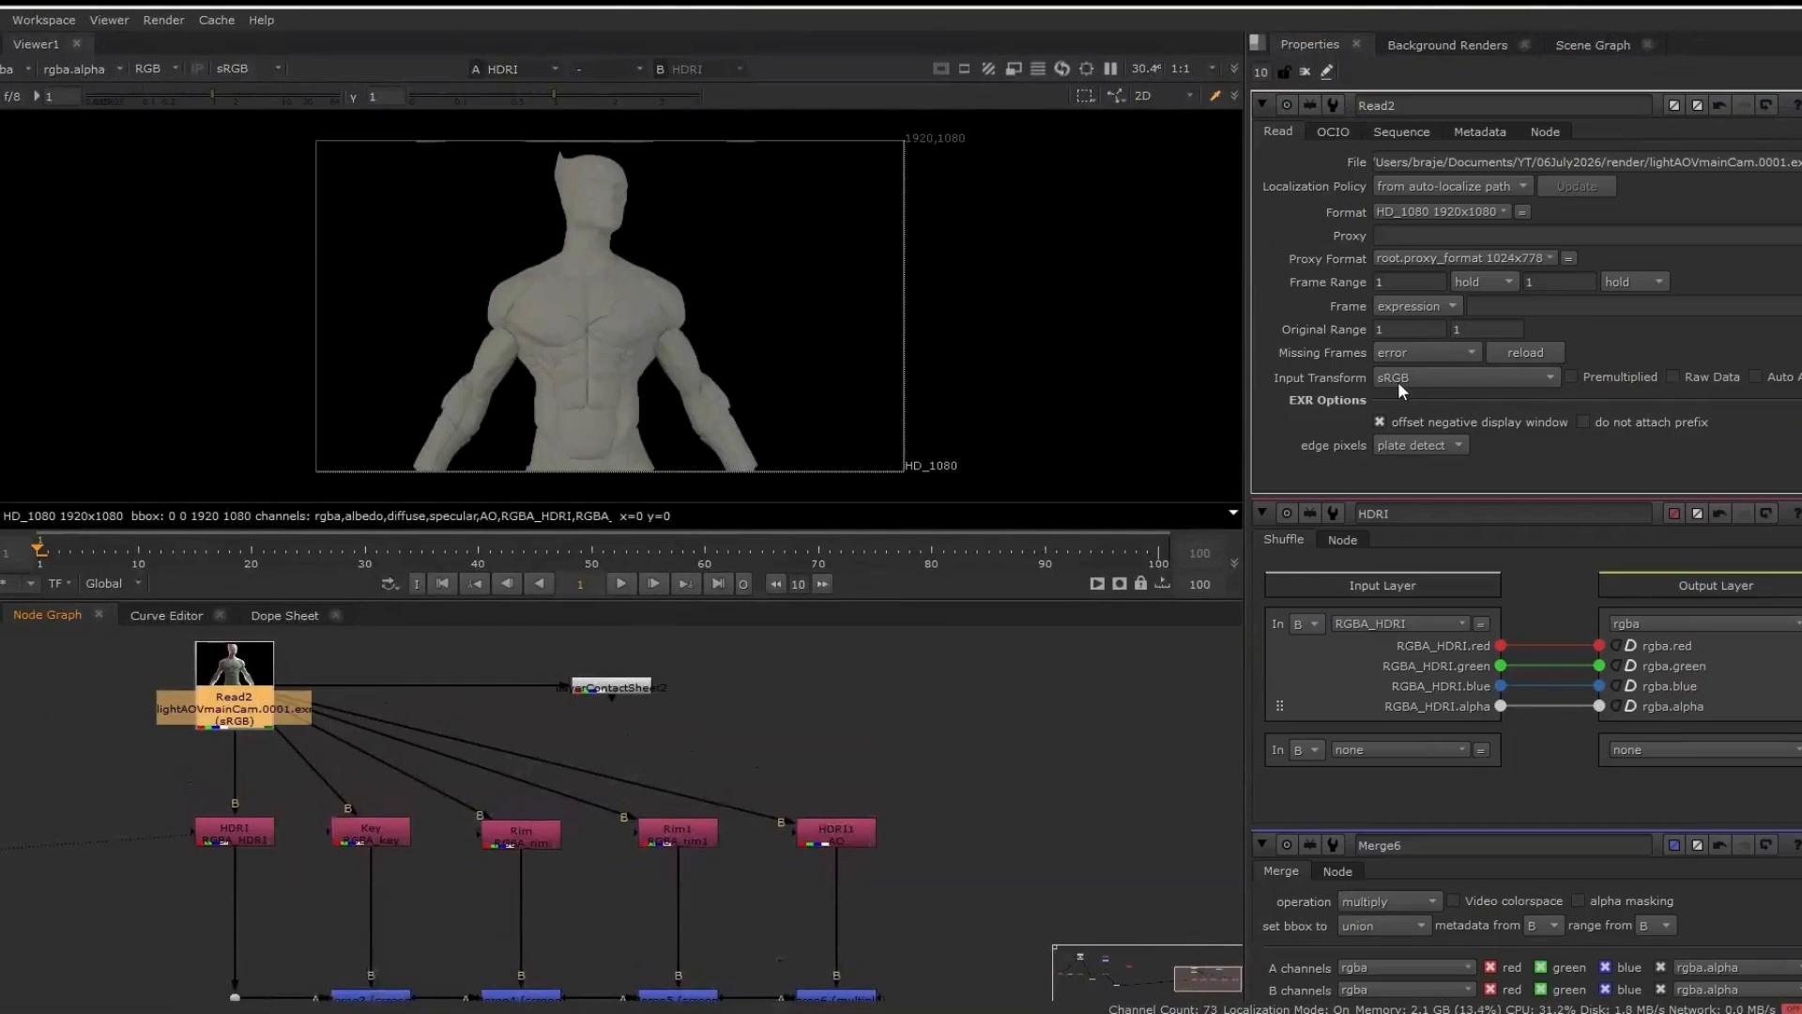
left_click(239, 830)
middle_click_drag(313, 876, 365, 796)
left_click(333, 845)
key("1")
double_click(332, 845)
scroll(364, 796, "up", 4)
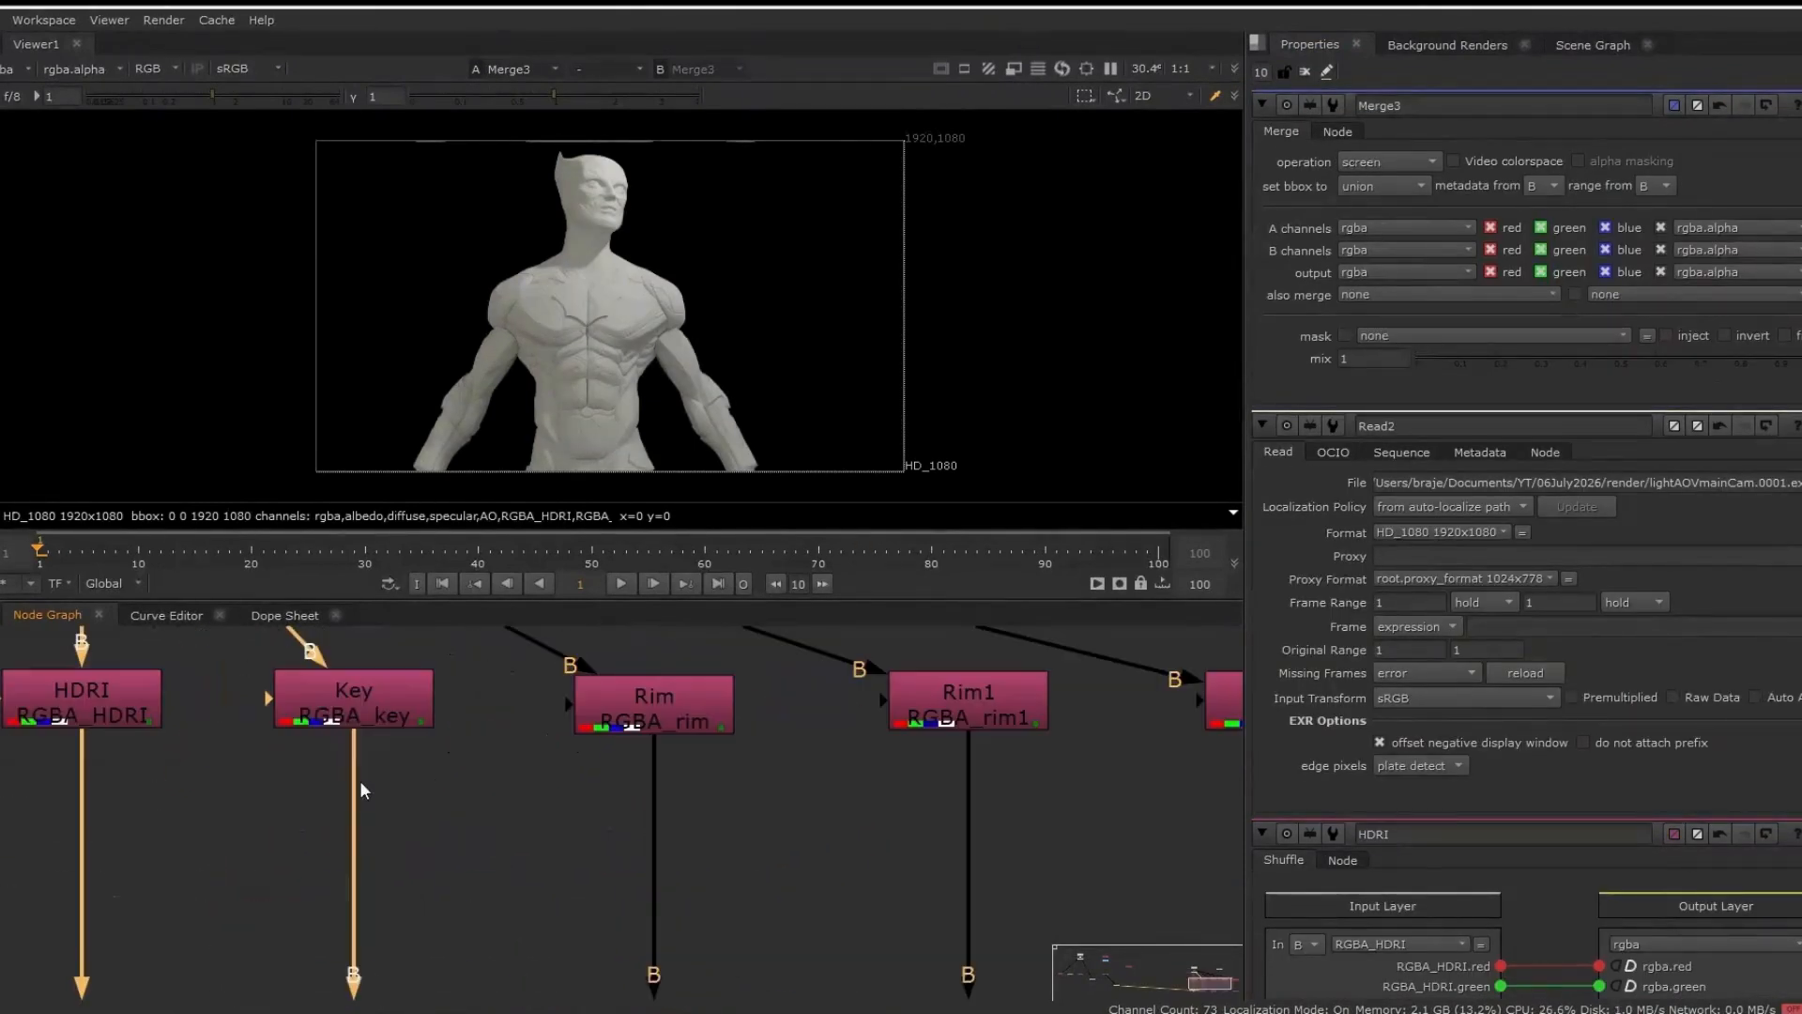
Insert a ColorCorrect node on the pipe below the HDRI shuffle, and view the multiply merge at the end of the chain
left_click(165, 842)
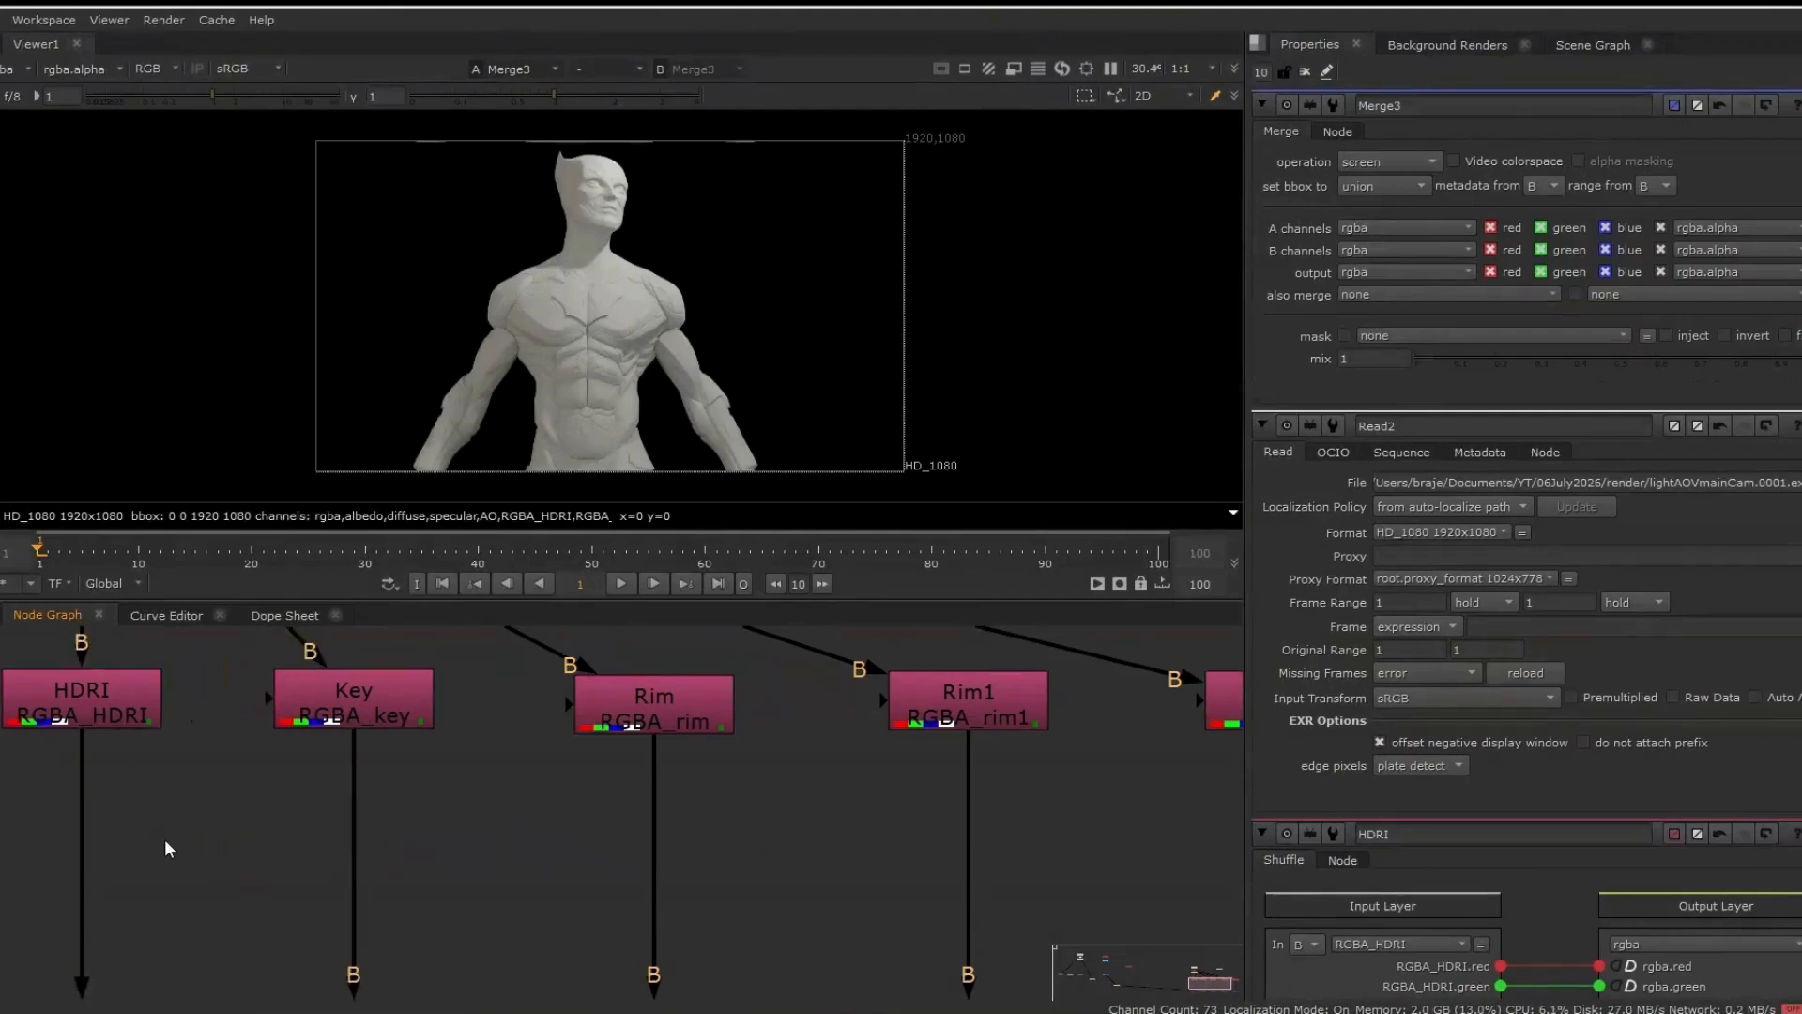
key("c")
left_click(86, 871)
scroll(84, 871, "down", 3)
left_click(807, 842)
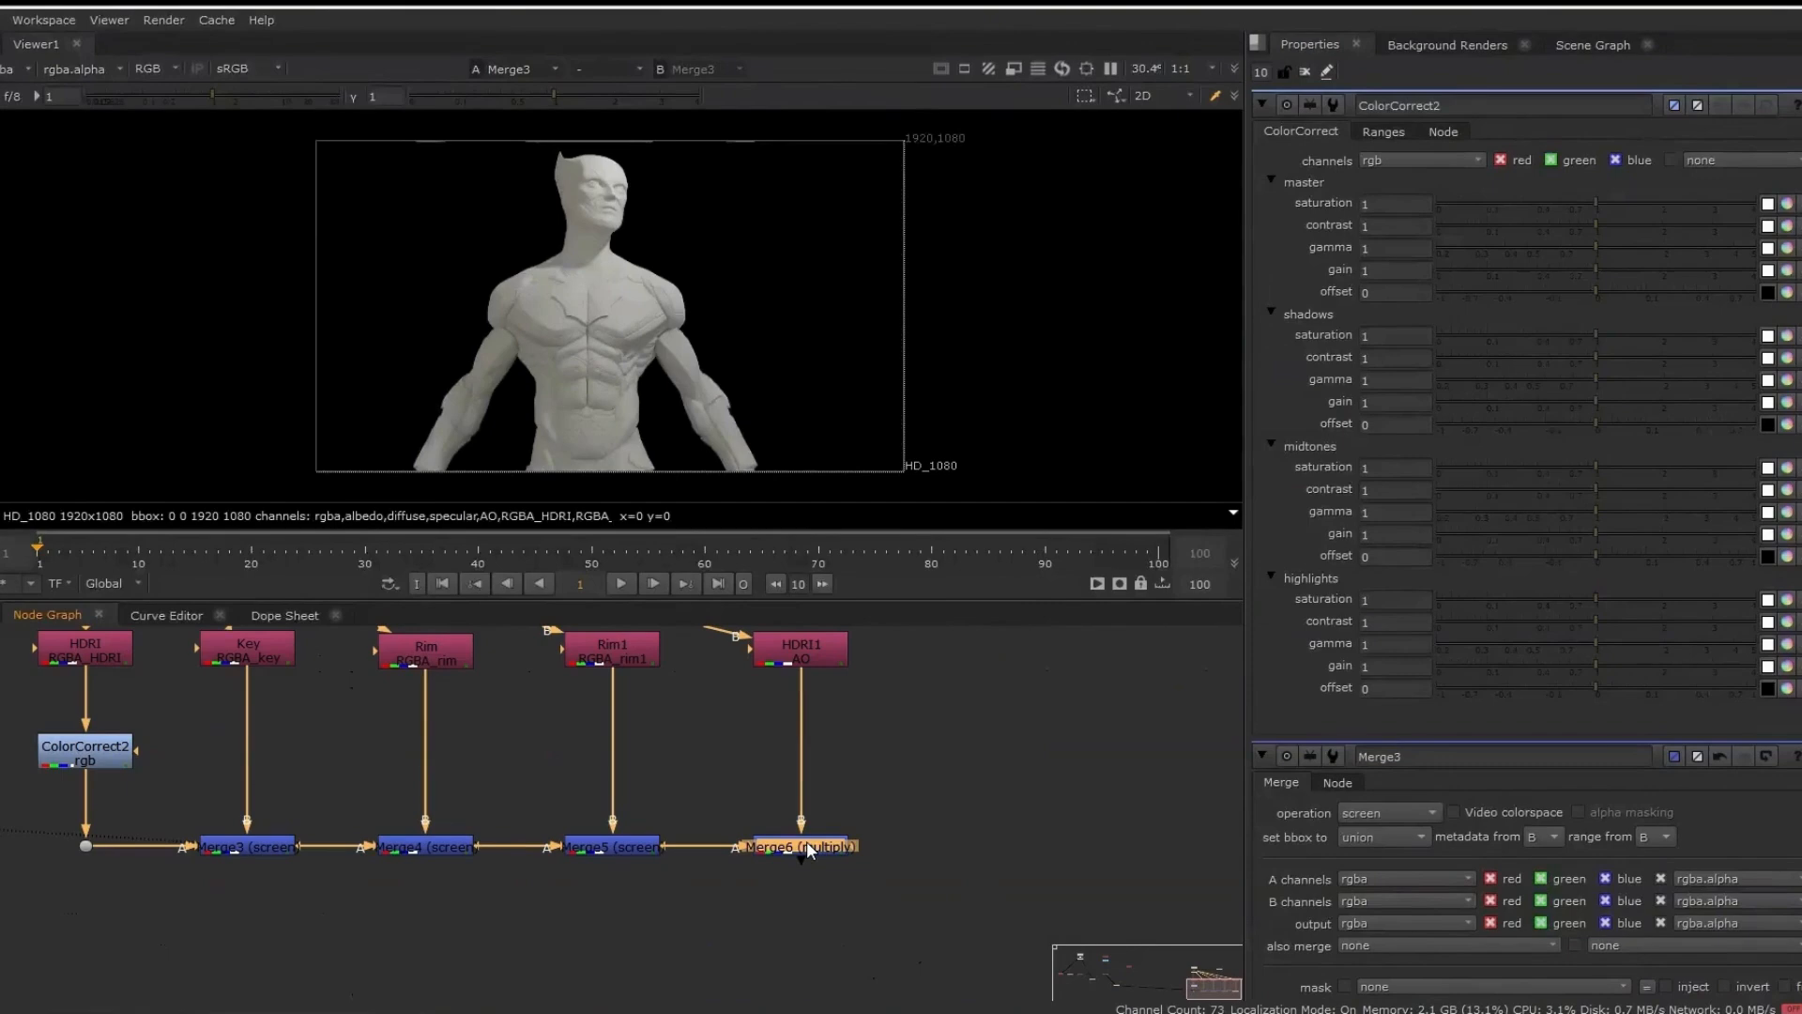
key("1")
double_click(807, 841)
scroll(101, 762, "up", 3)
Set the HDRI ColorCorrect's master contrast to 1.5 and gamma to about 0.455 while checking the merged and corrected images
double_click(101, 762)
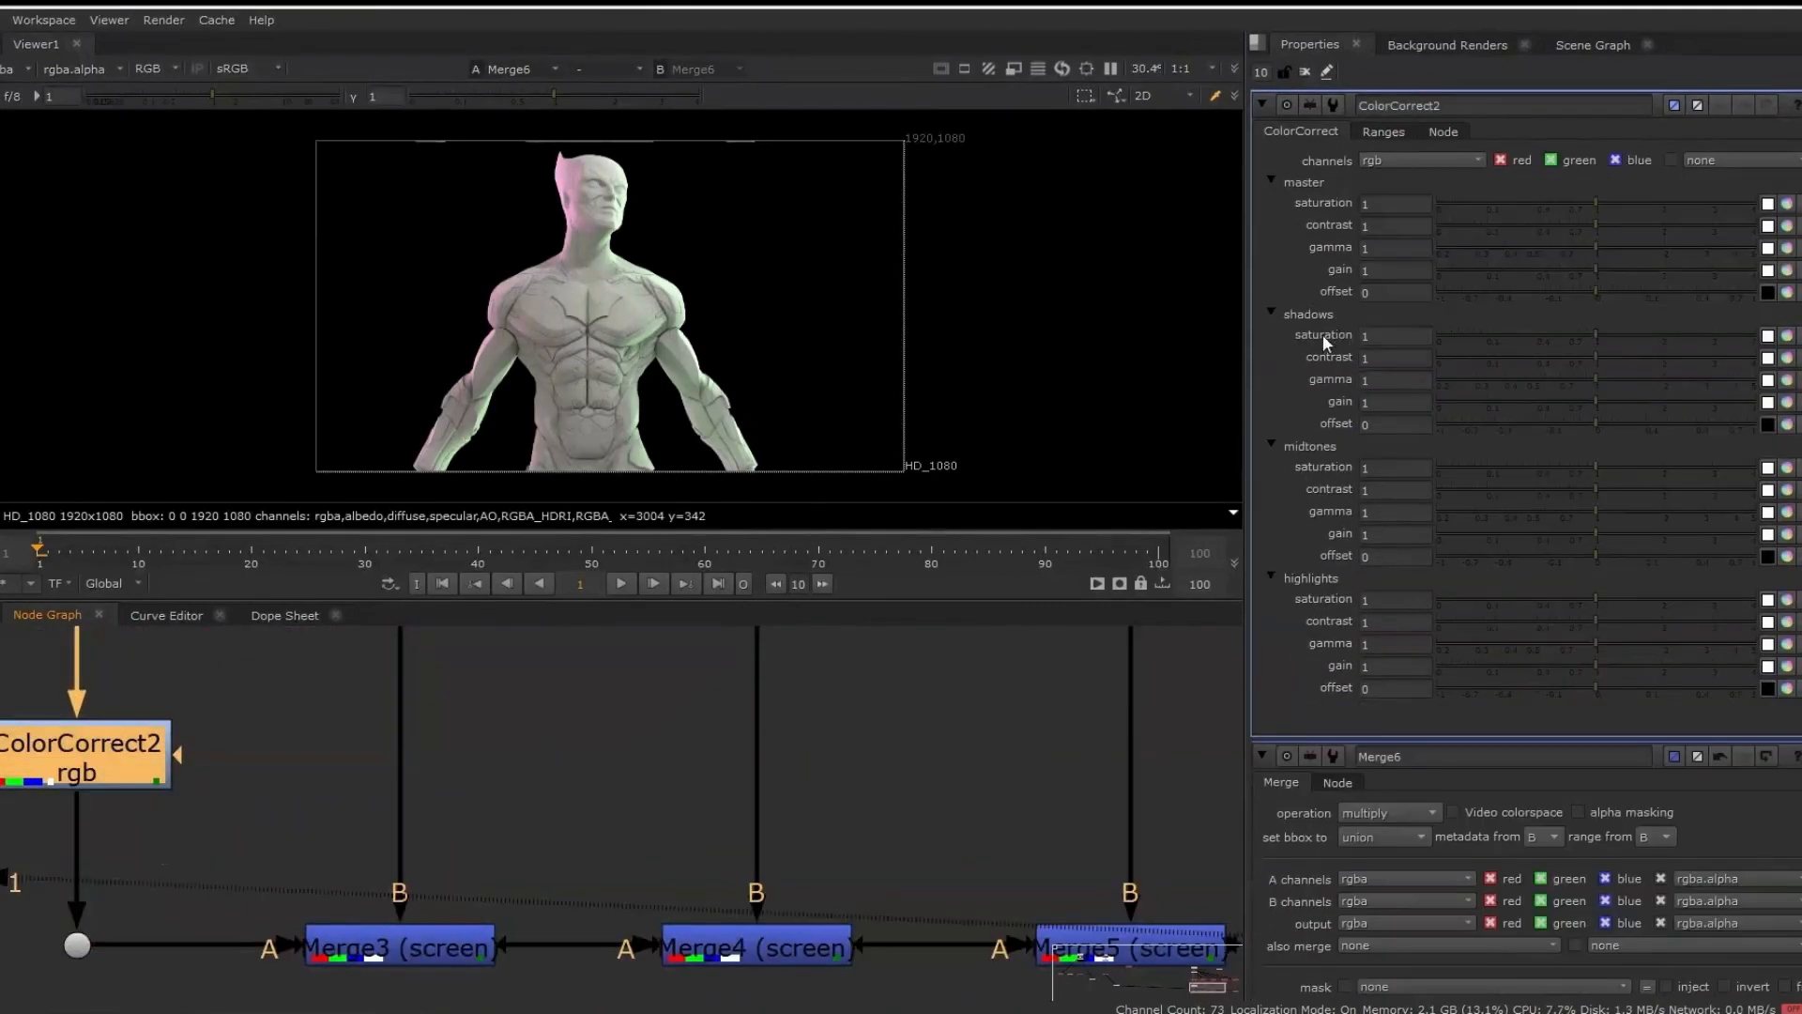
left_click(1546, 246)
left_click_drag(1534, 250, 1490, 259)
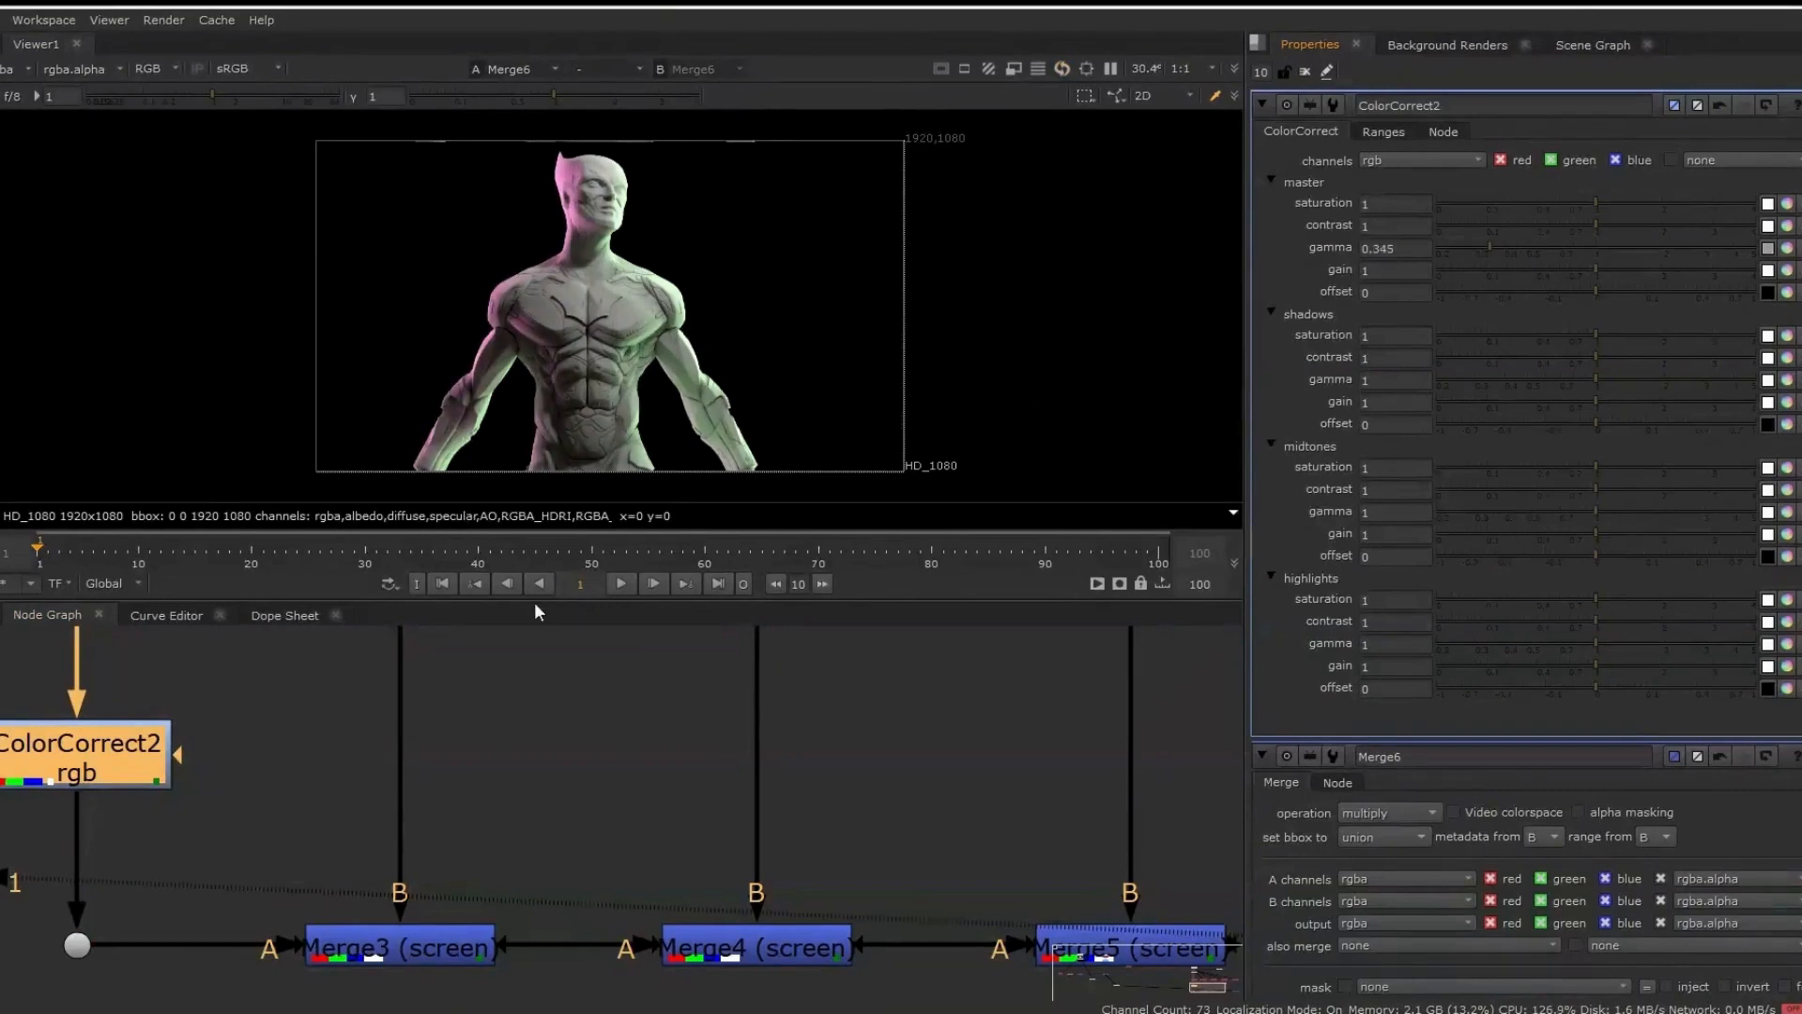
key("1")
left_click(1532, 248)
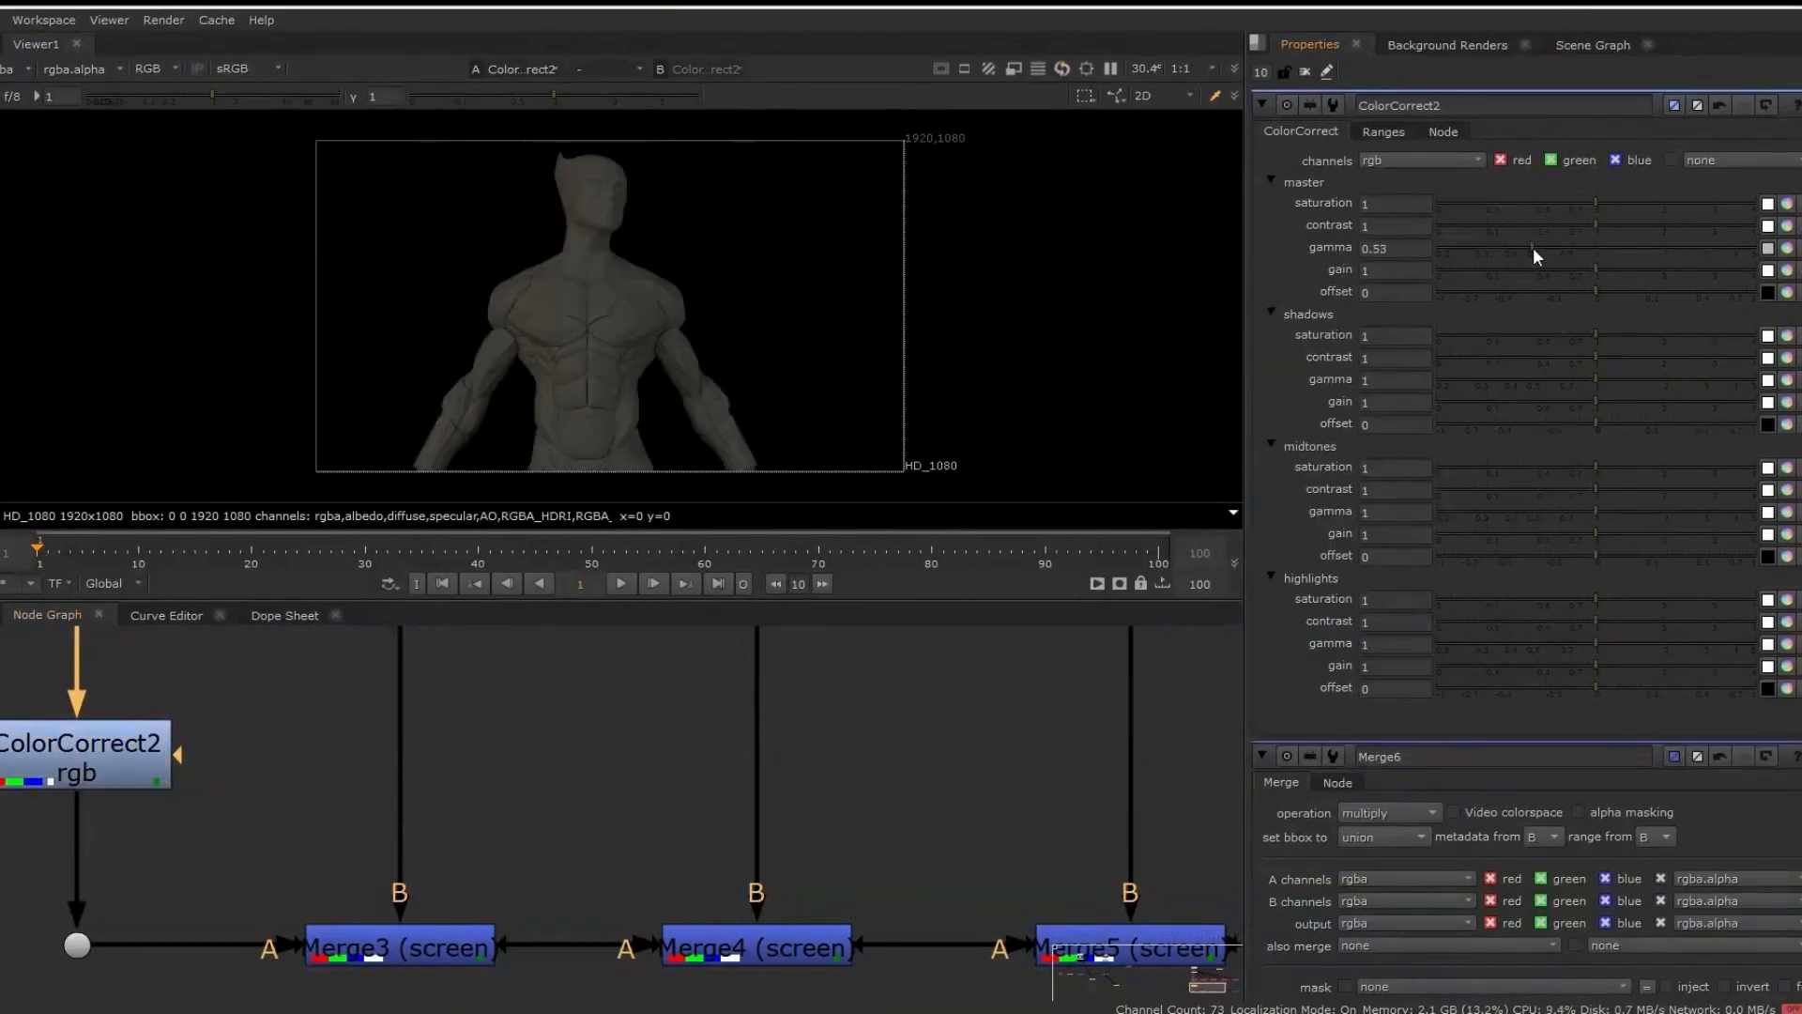
left_click(1620, 225)
left_click(1632, 227)
left_click(1519, 248)
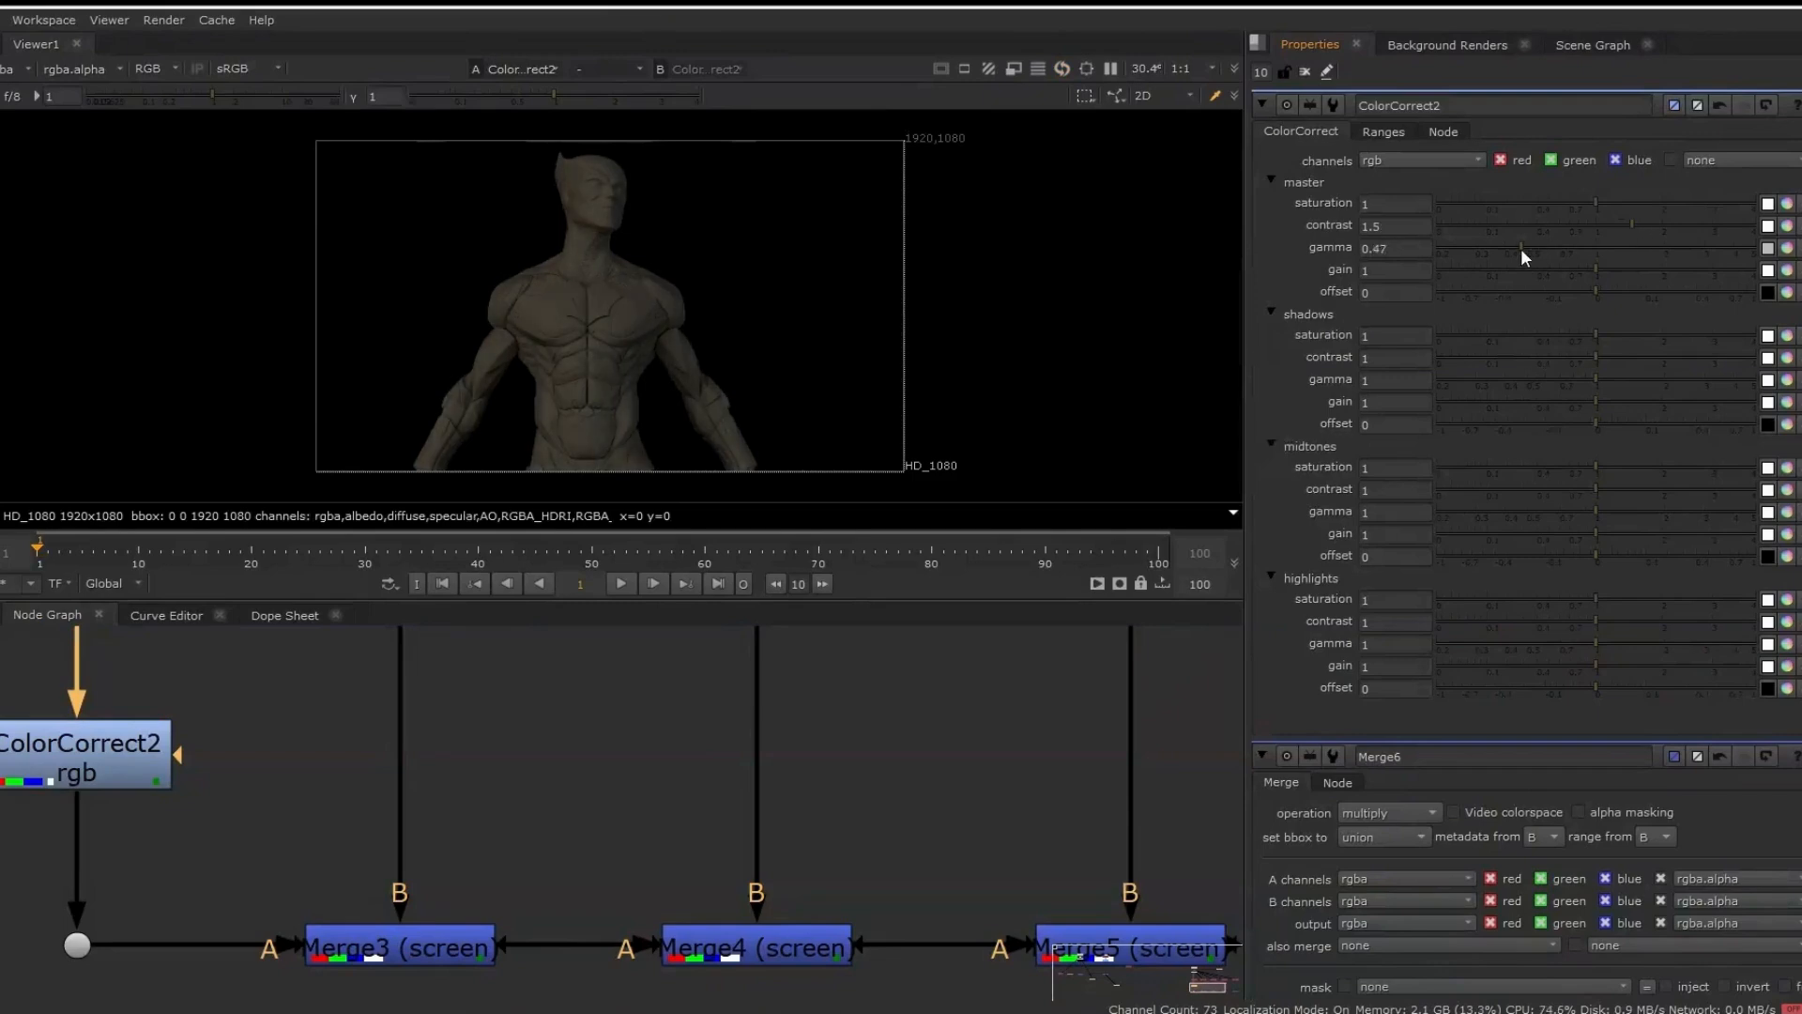
While viewing the first merge, insert a ColorCorrect below the Key shuffle with master gamma 0.54 and contrast 1.28
double_click(392, 954)
key("1")
left_click(272, 815)
left_click(110, 747)
middle_click_drag(407, 791, 387, 940)
double_click(391, 692)
middle_click_drag(449, 795, 451, 736)
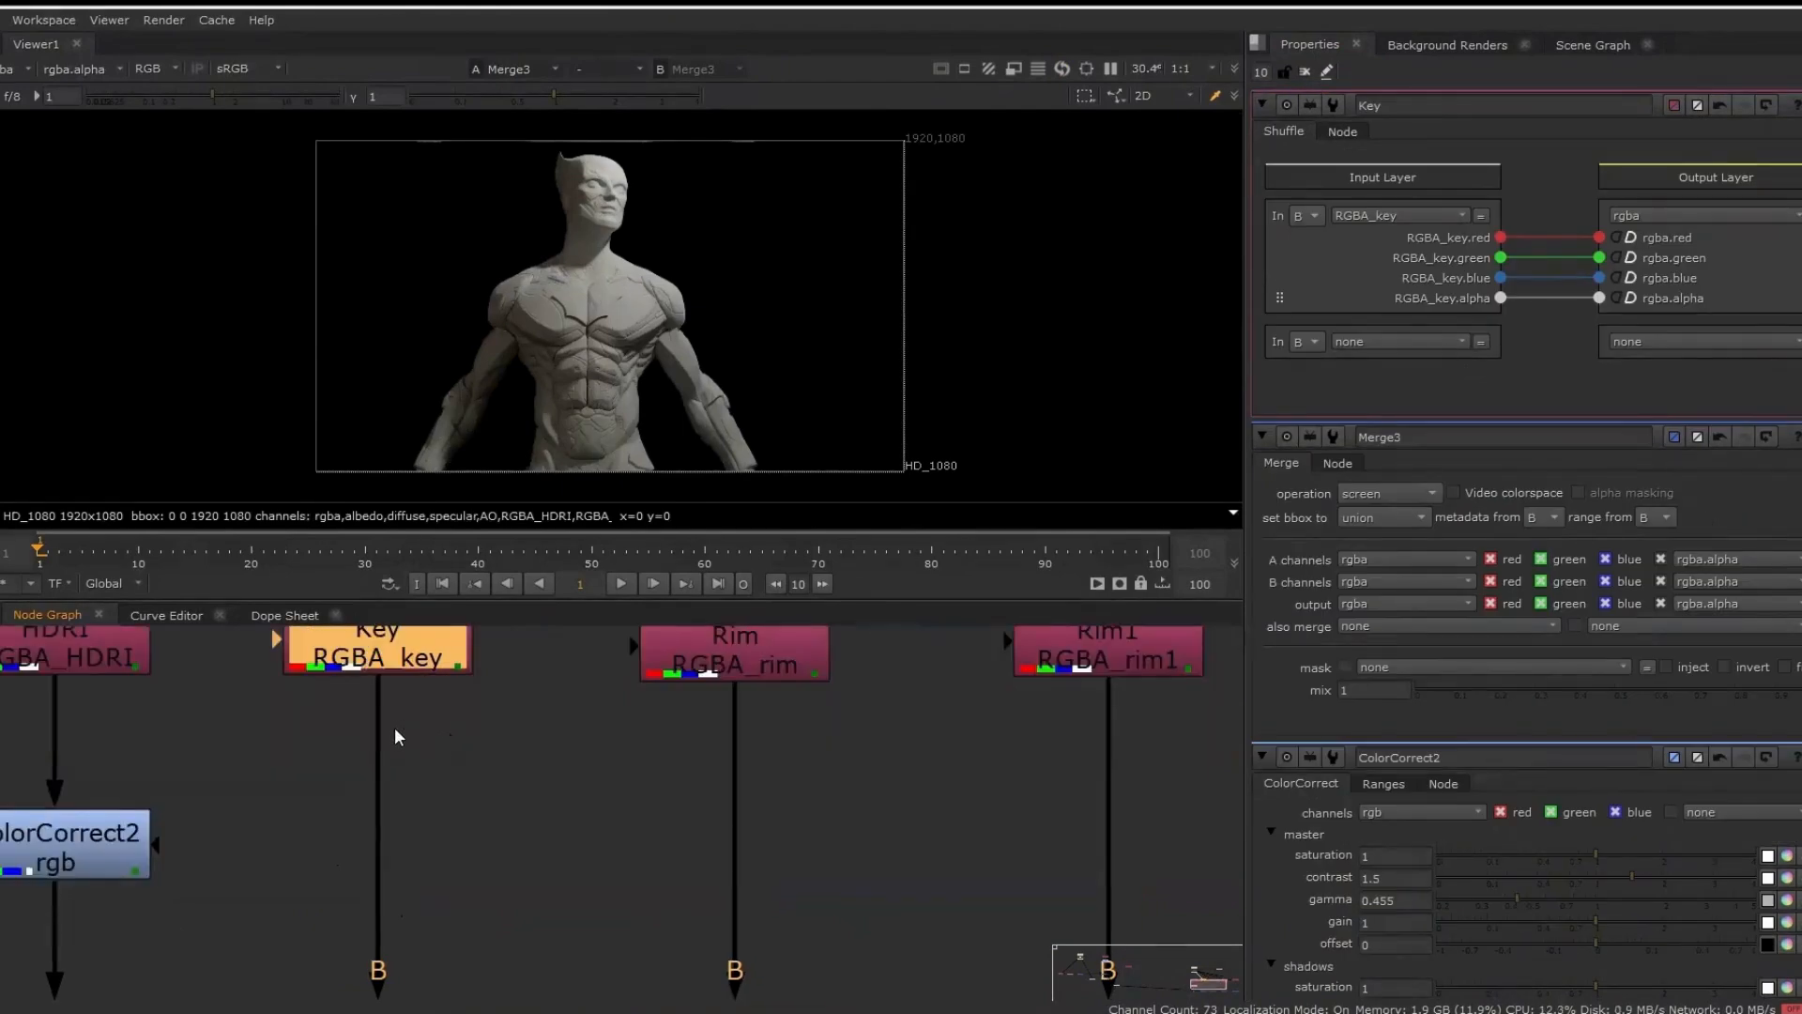
key("c")
left_click_drag(395, 728, 390, 793)
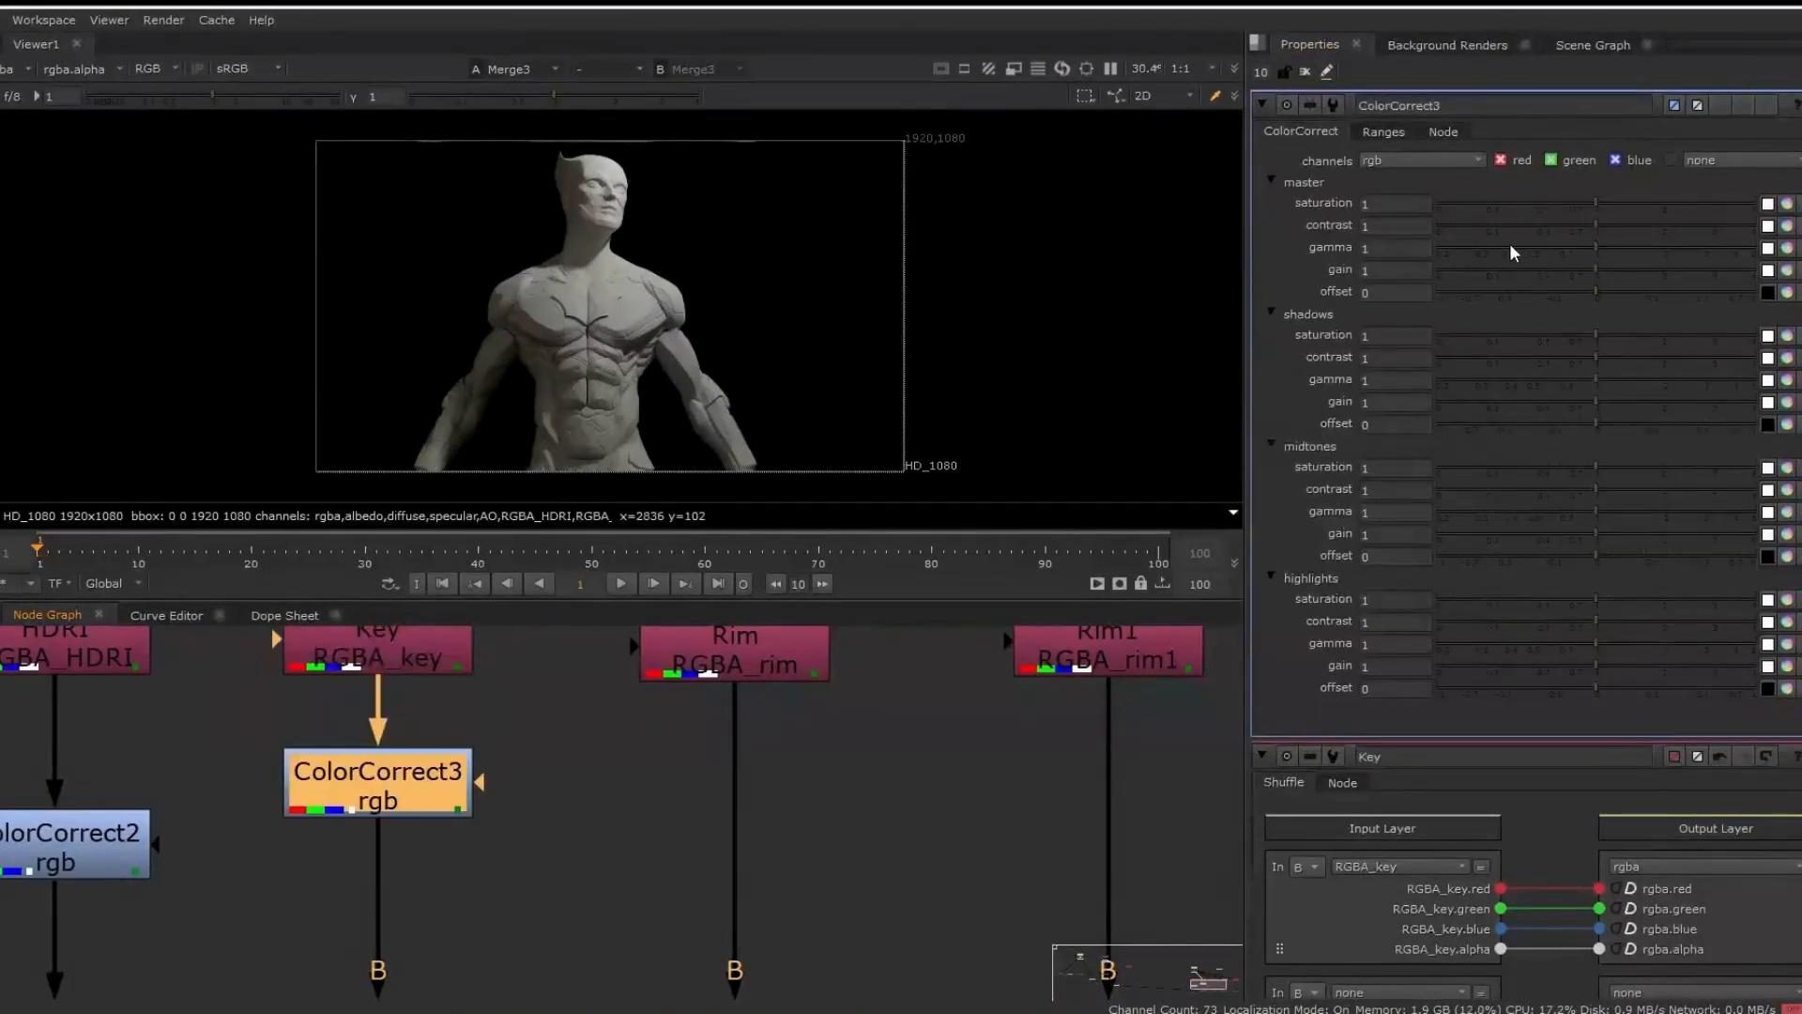
left_click_drag(1547, 249, 1614, 227)
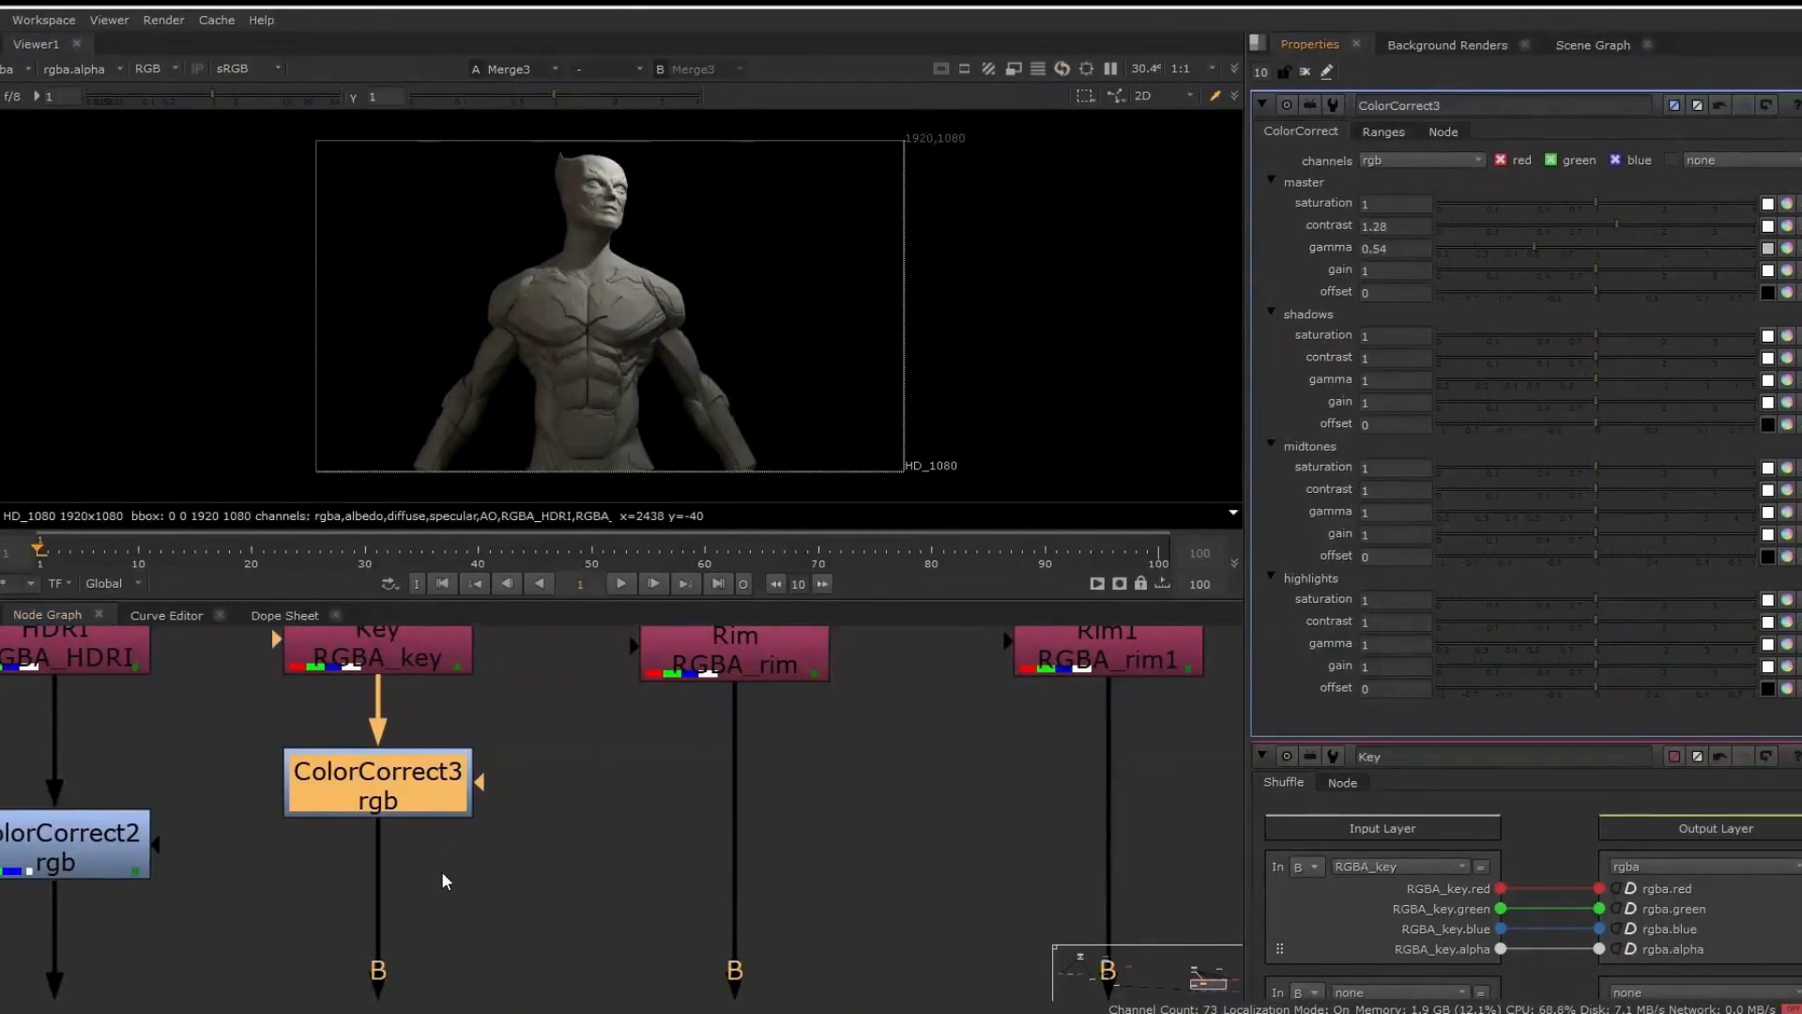
Insert a Glow node between the Key ColorCorrect and the first merge, and set its mix to 0.16
middle_click_drag(464, 877, 460, 766)
left_click(502, 837)
key("Tab")
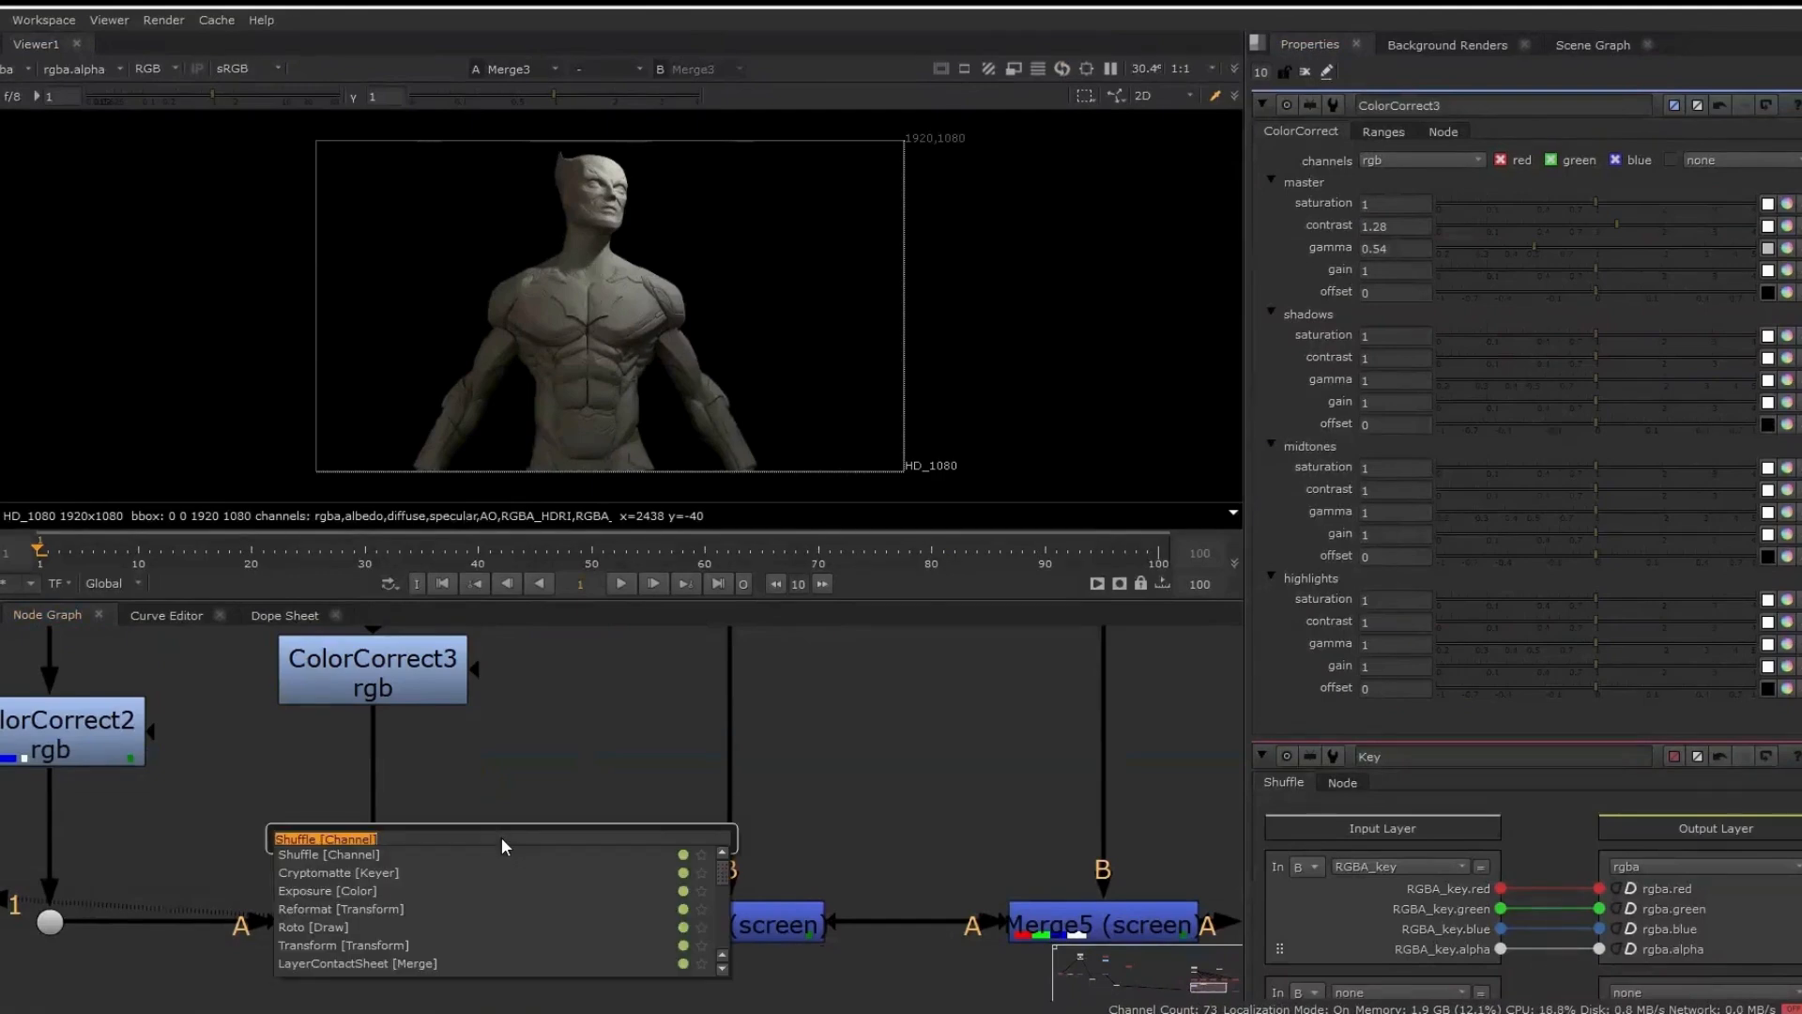
type("glow")
key("Return")
left_click_drag(445, 843, 352, 800)
scroll(612, 188, "up", 5)
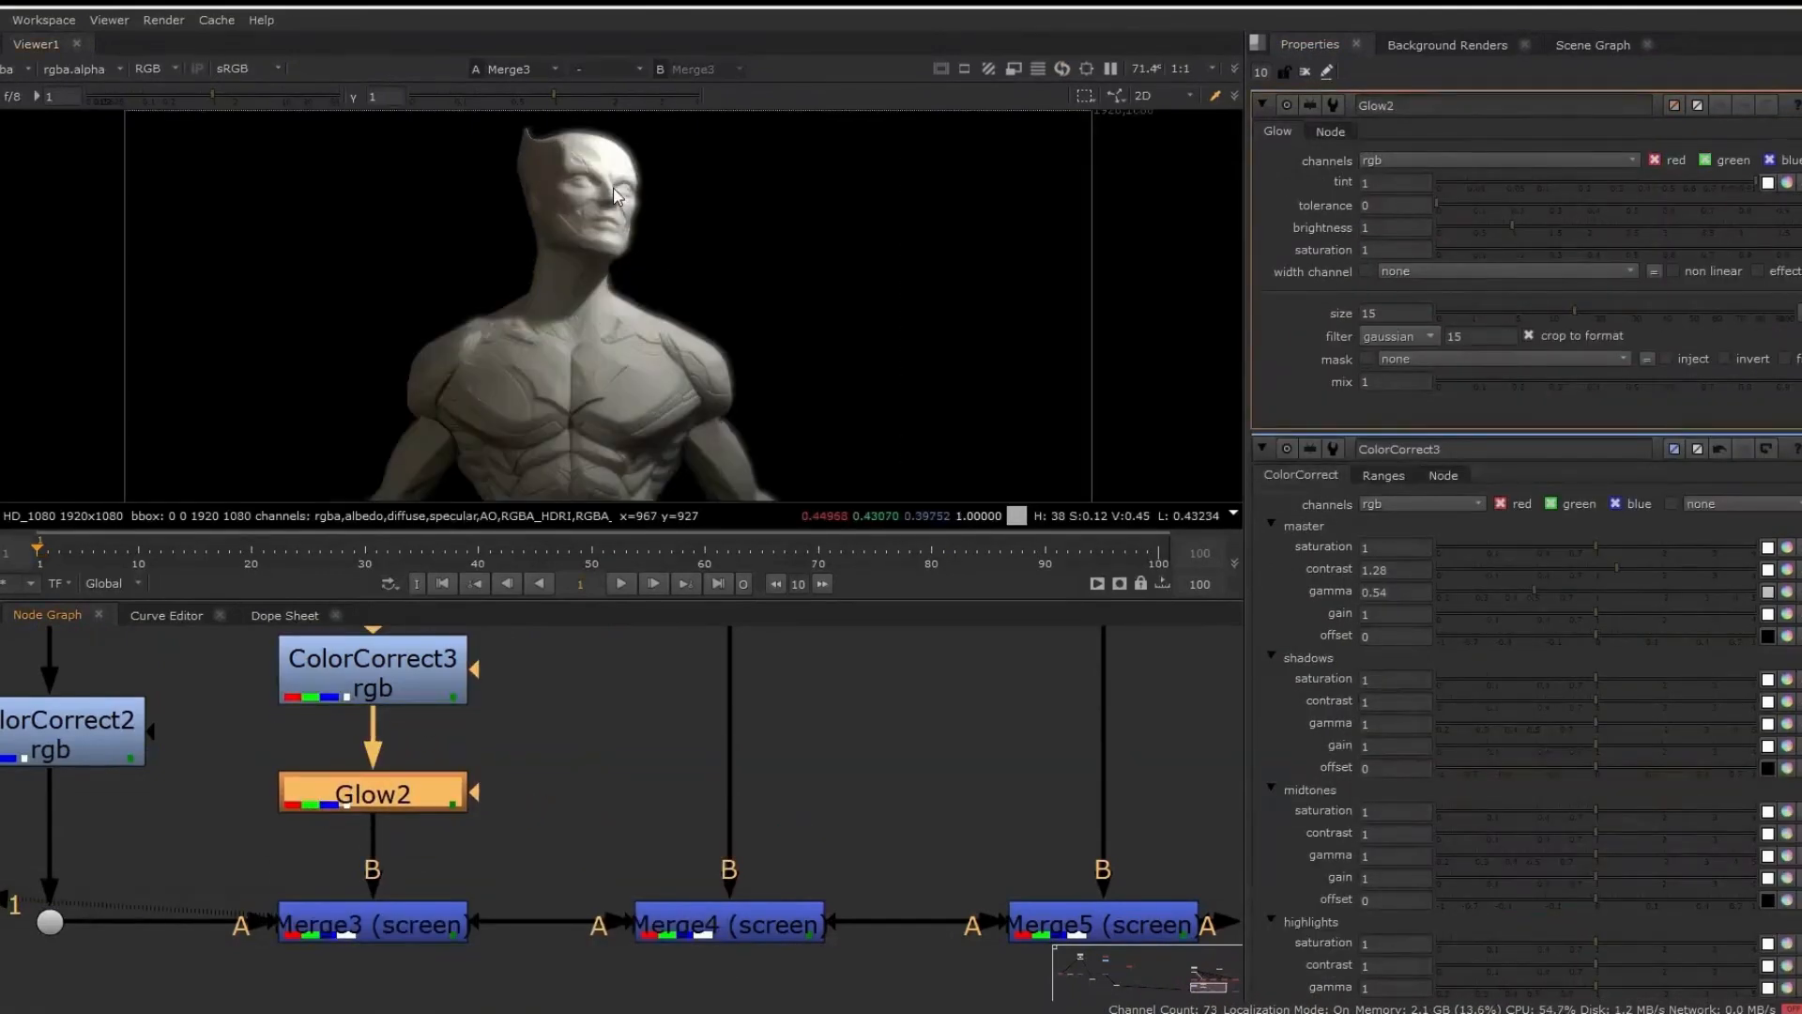
left_click_drag(1665, 382, 1499, 386)
View the first merge and toggle the Glow node off and on to compare its effect on the face
scroll(492, 728, "down", 3)
left_click(439, 851)
key("1")
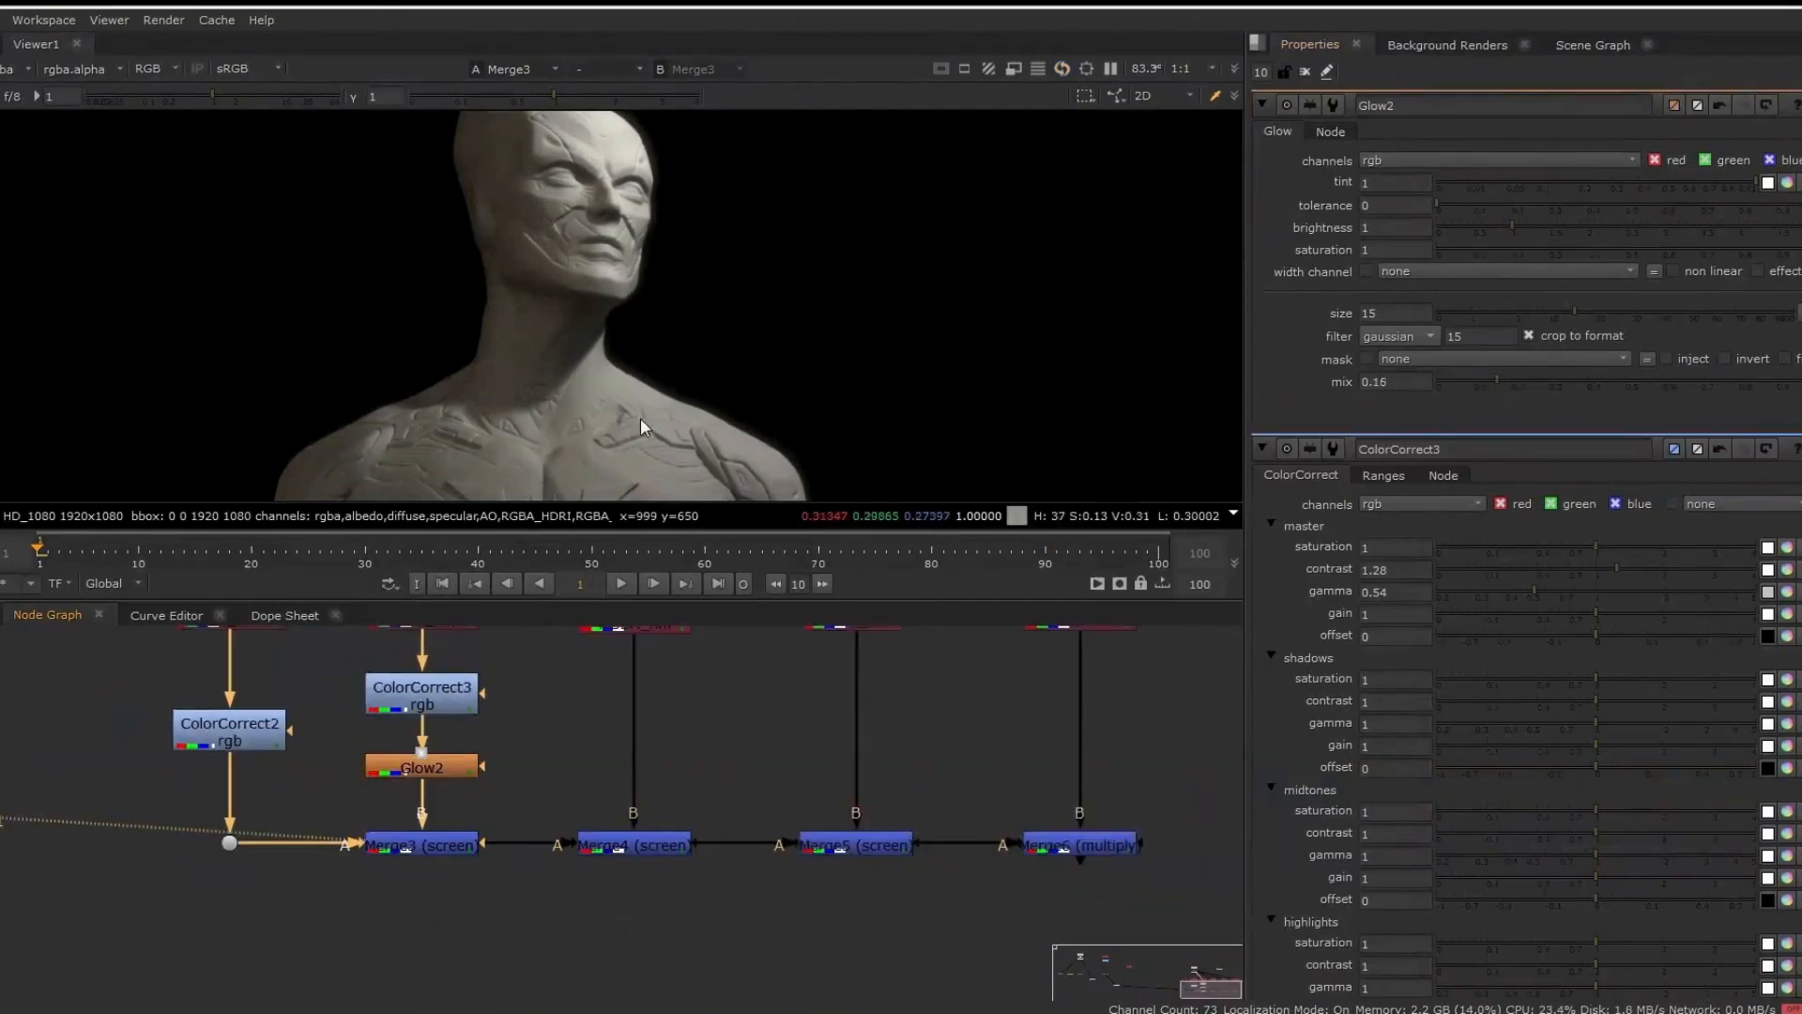
double_click(430, 847)
left_click(512, 798)
scroll(644, 299, "down", 3)
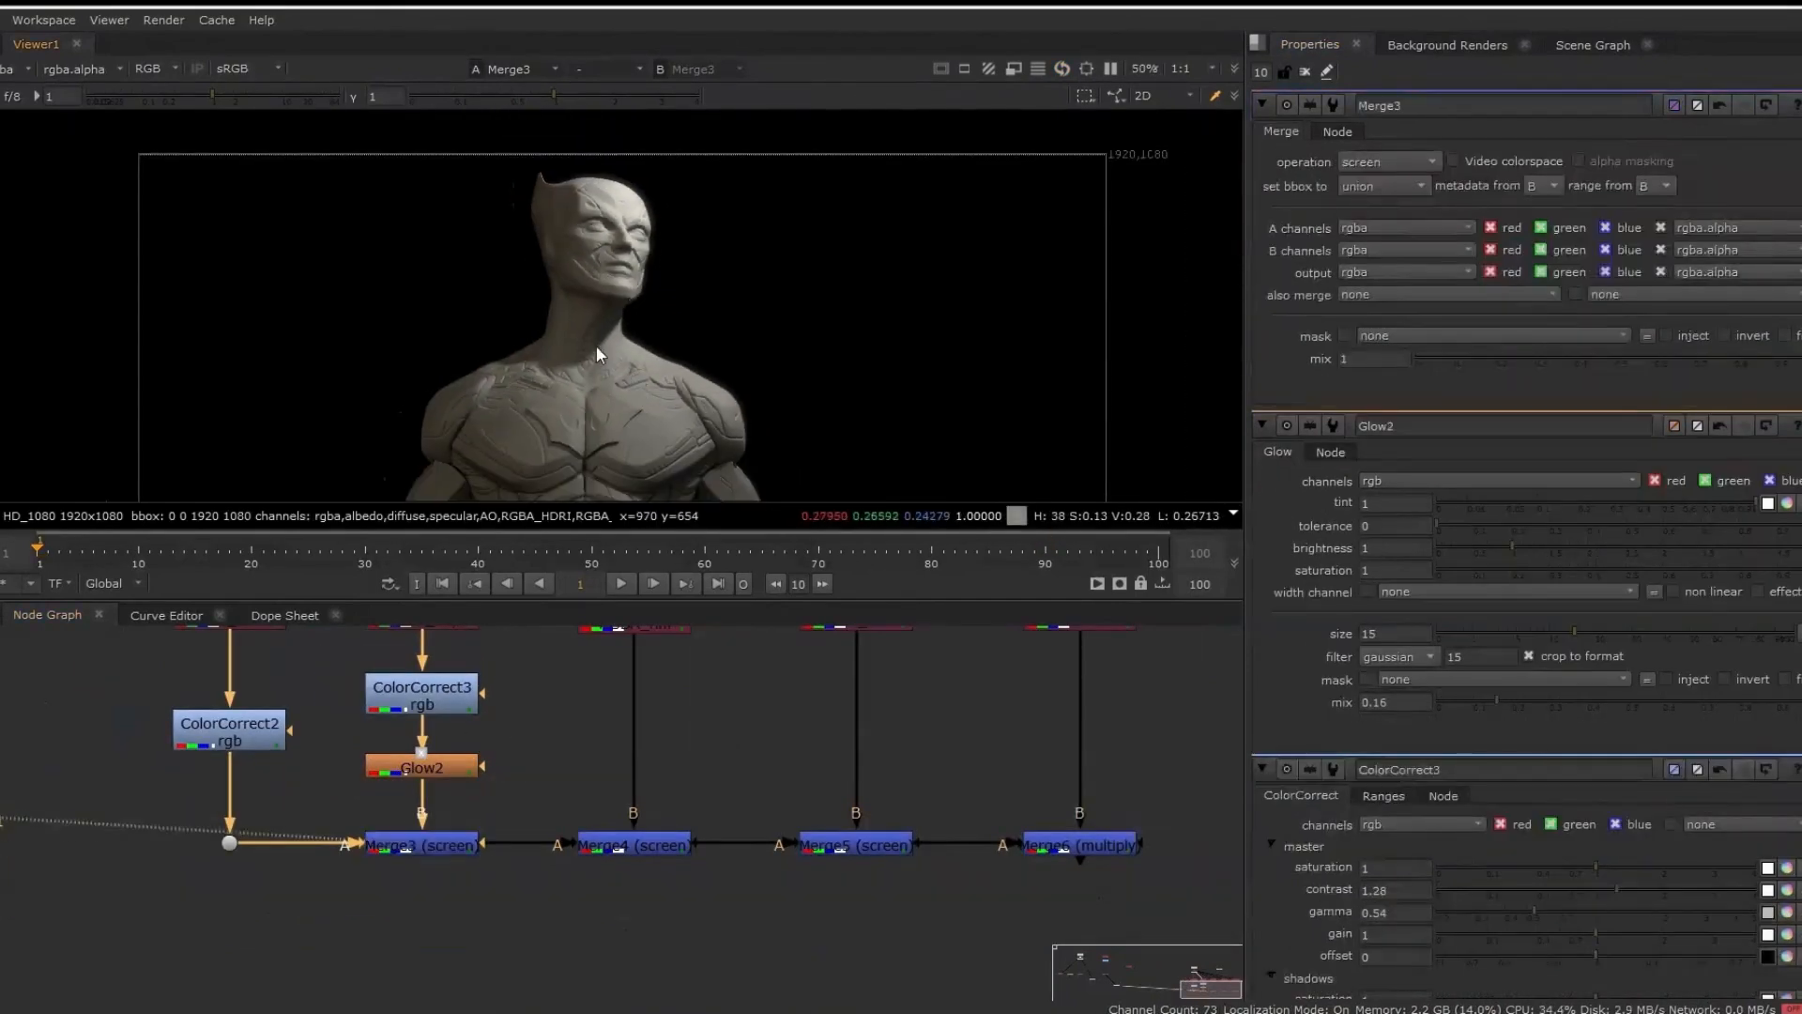
key("f")
left_click(436, 770)
key("d")
key("d")
scroll(648, 321, "up", 6)
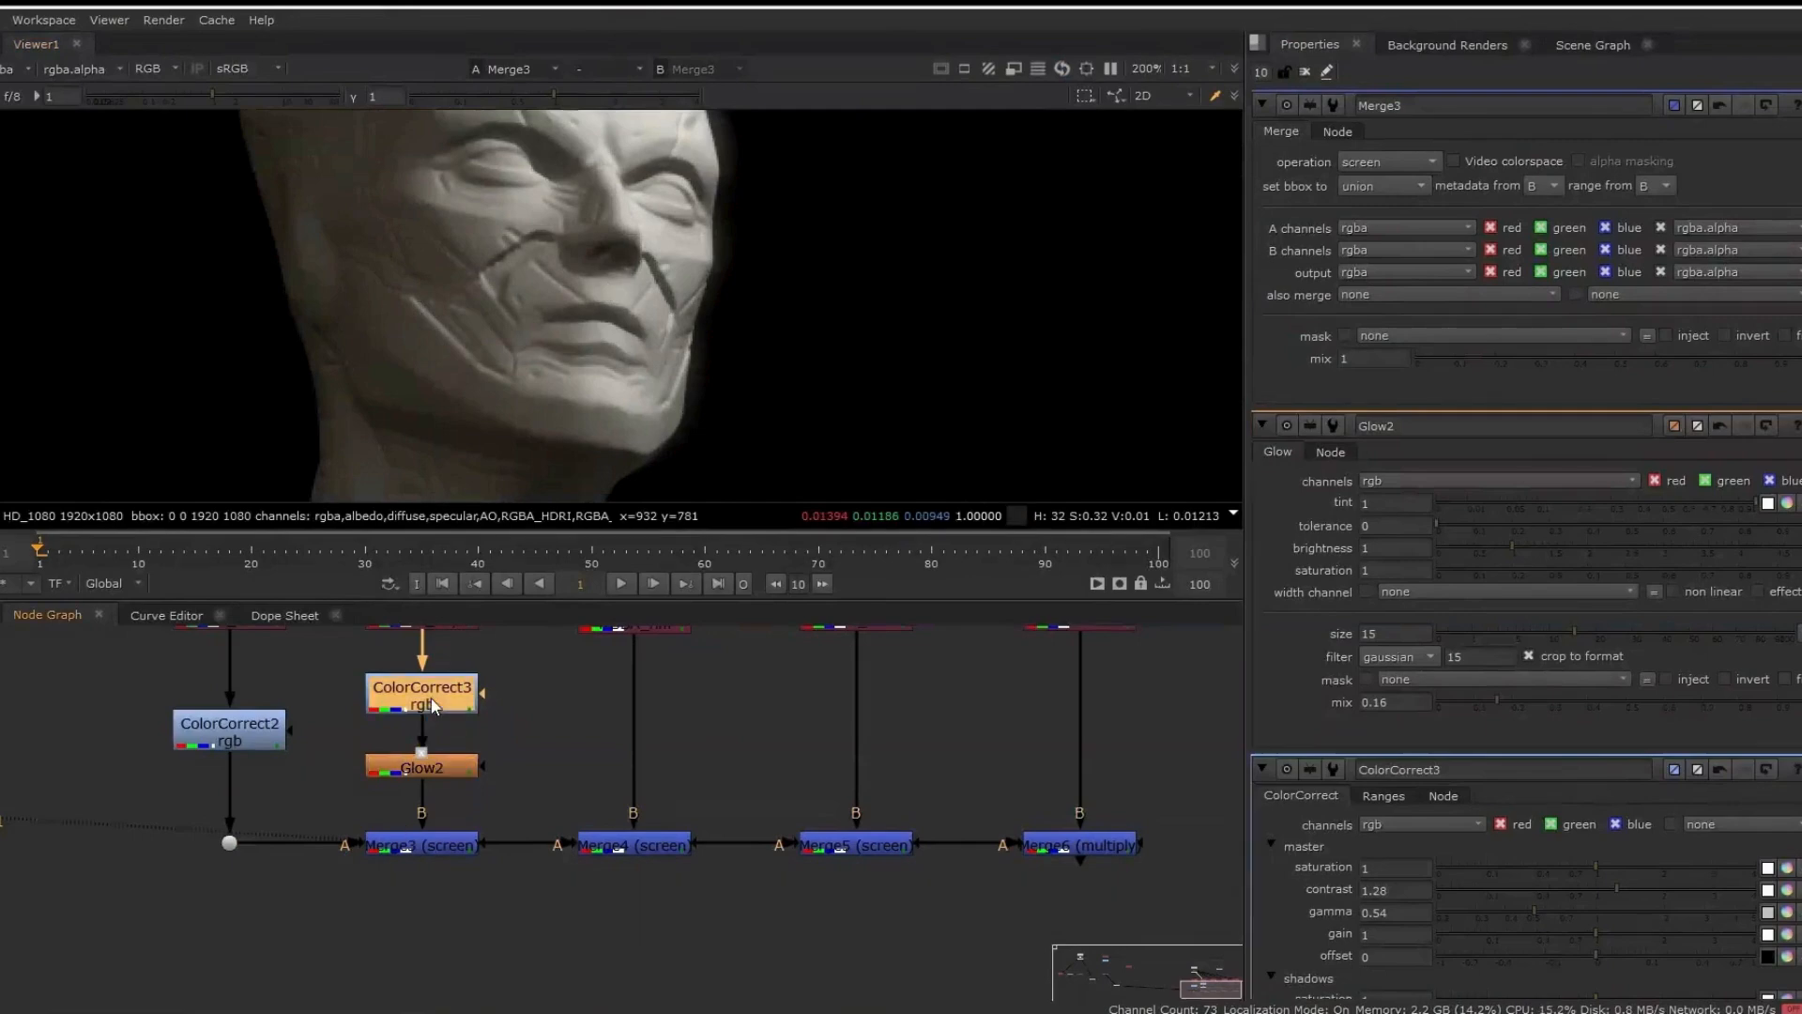
Set the Glow node's mix to 0.24 and check the result on the head through the first merge
key("1")
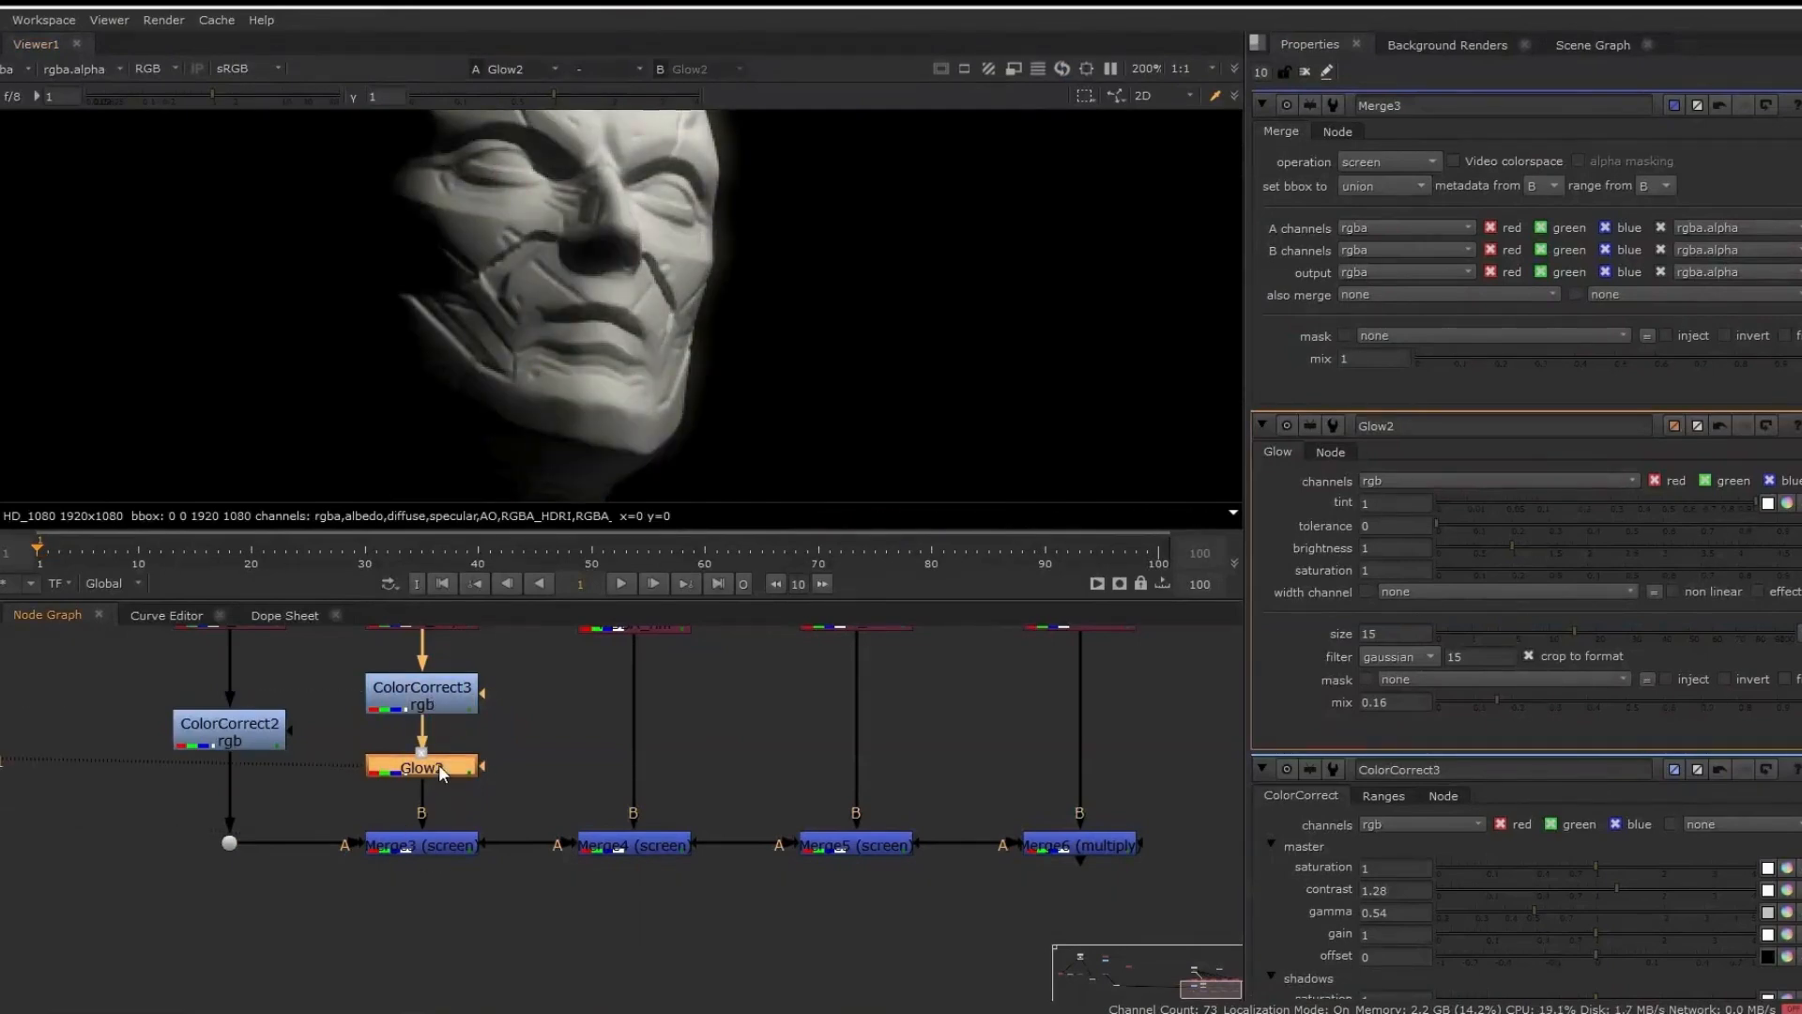
double_click(437, 768)
left_click(1527, 385)
double_click(408, 848)
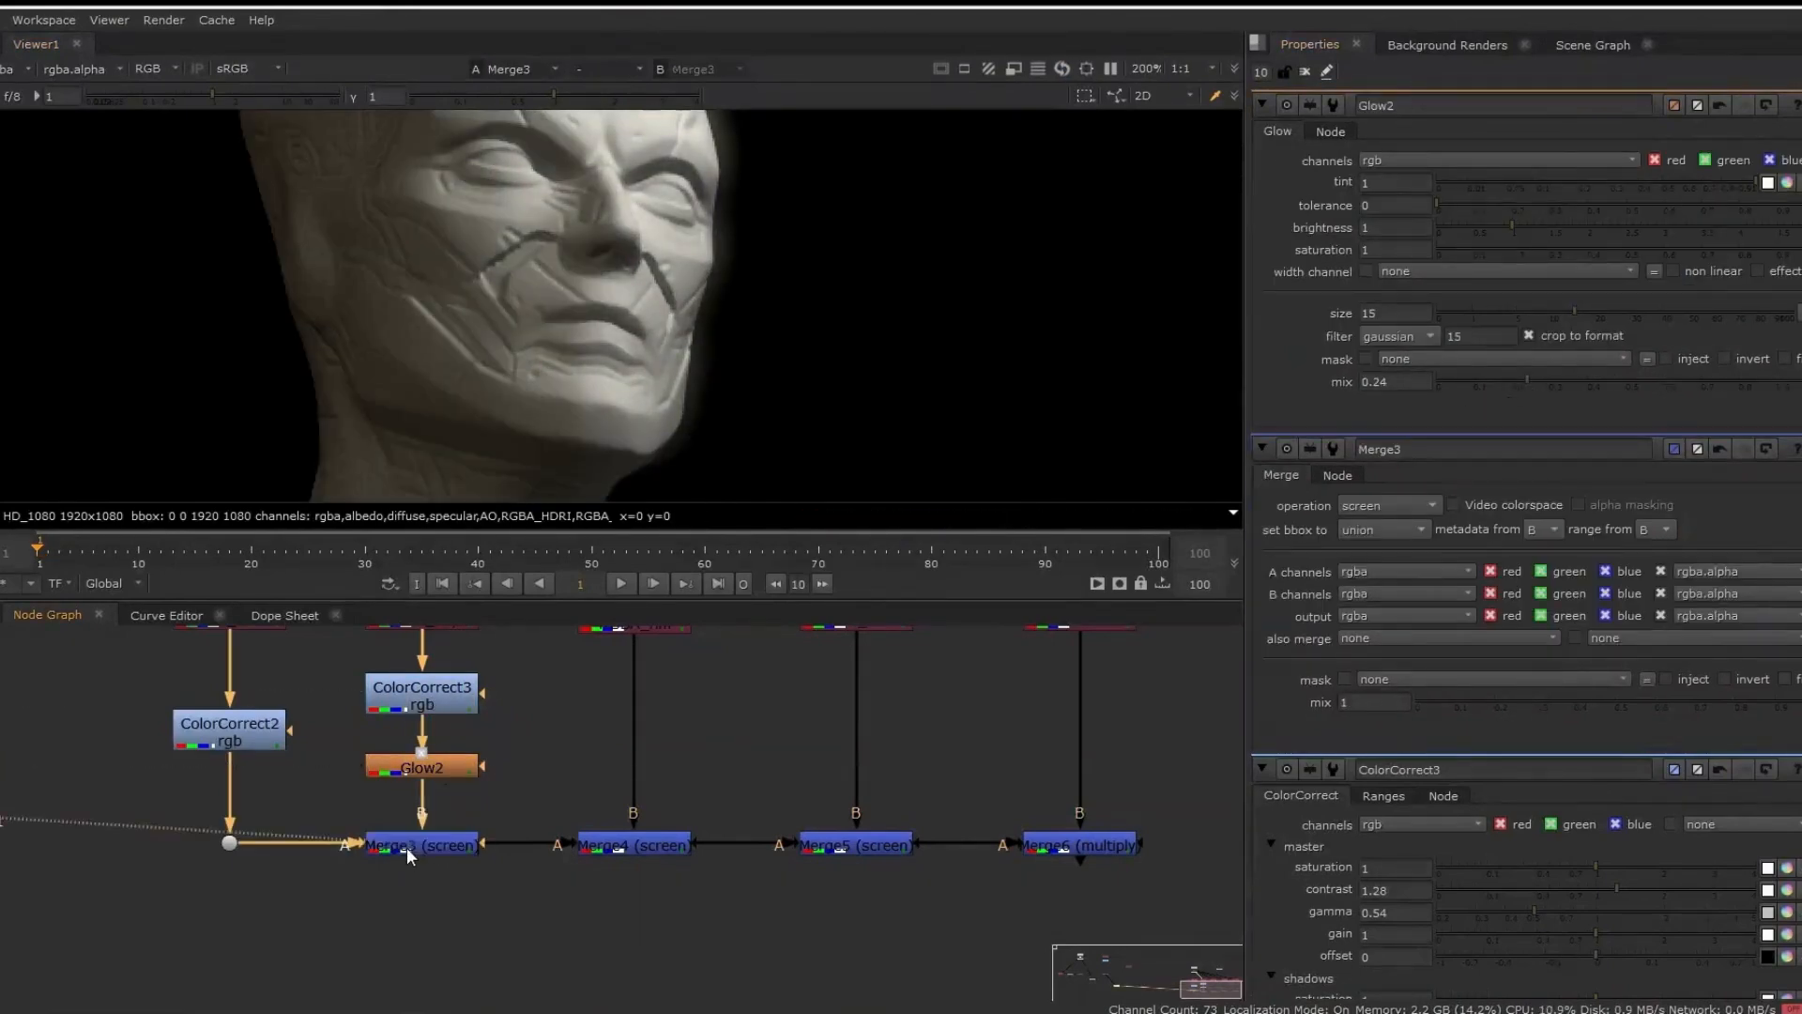
key("1")
scroll(631, 404, "down", 6)
scroll(620, 211, "up", 3)
middle_click_drag(615, 188, 638, 313)
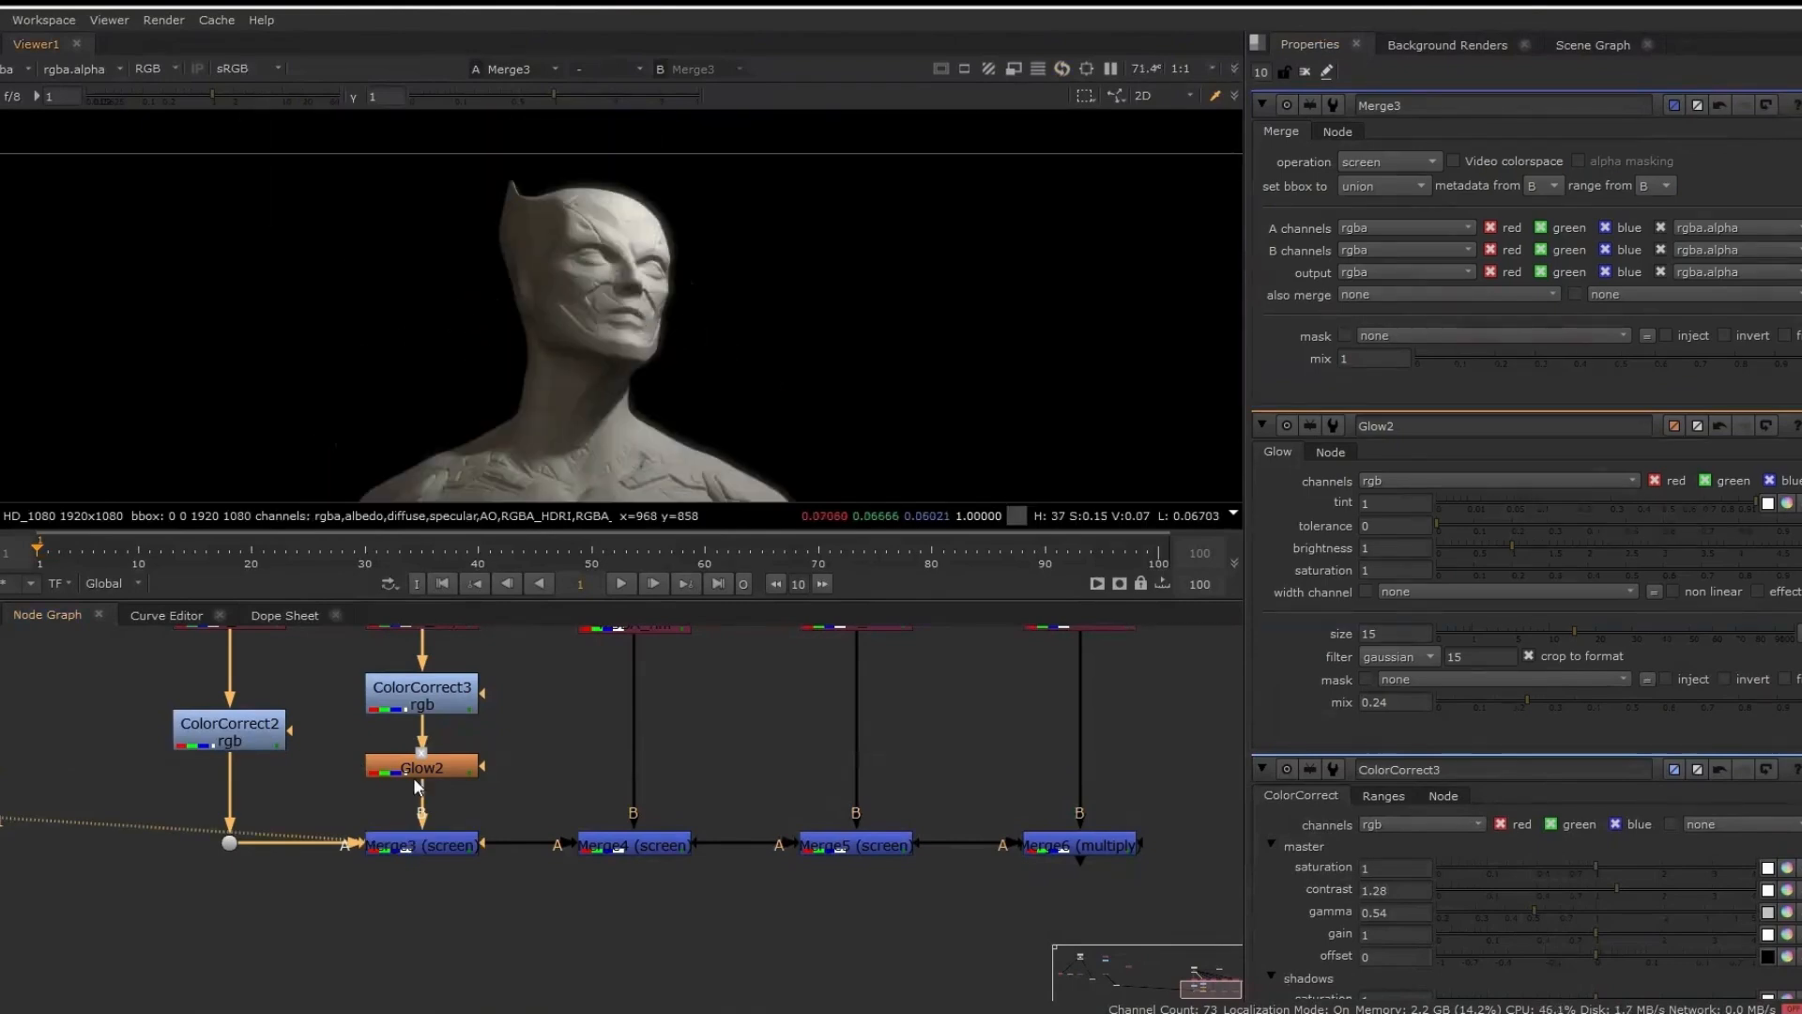
Spread the Key branch's ColorCorrect and Glow nodes apart and insert a second ColorCorrect node between them
scroll(430, 788, "up", 3)
left_click_drag(428, 761, 430, 808)
left_click(461, 733)
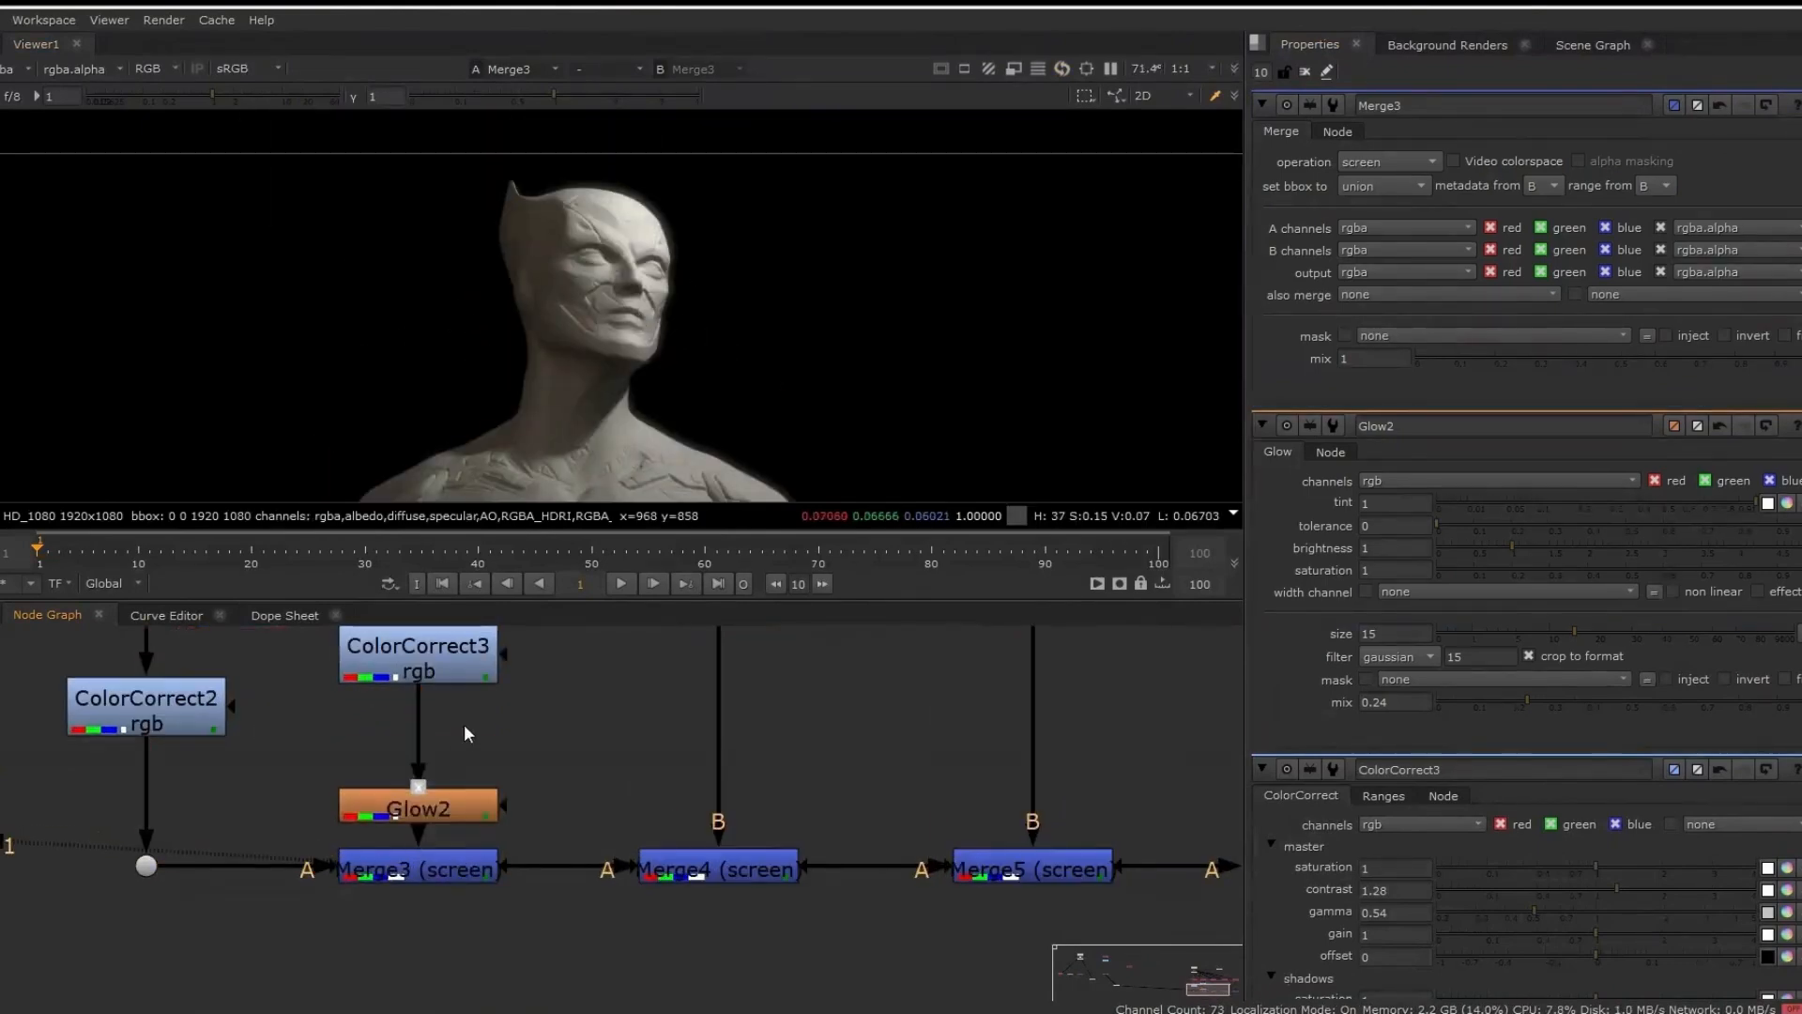
scroll(464, 725, "down", 1)
middle_click_drag(464, 724, 464, 871)
left_click_drag(474, 820, 474, 788)
left_click(497, 844)
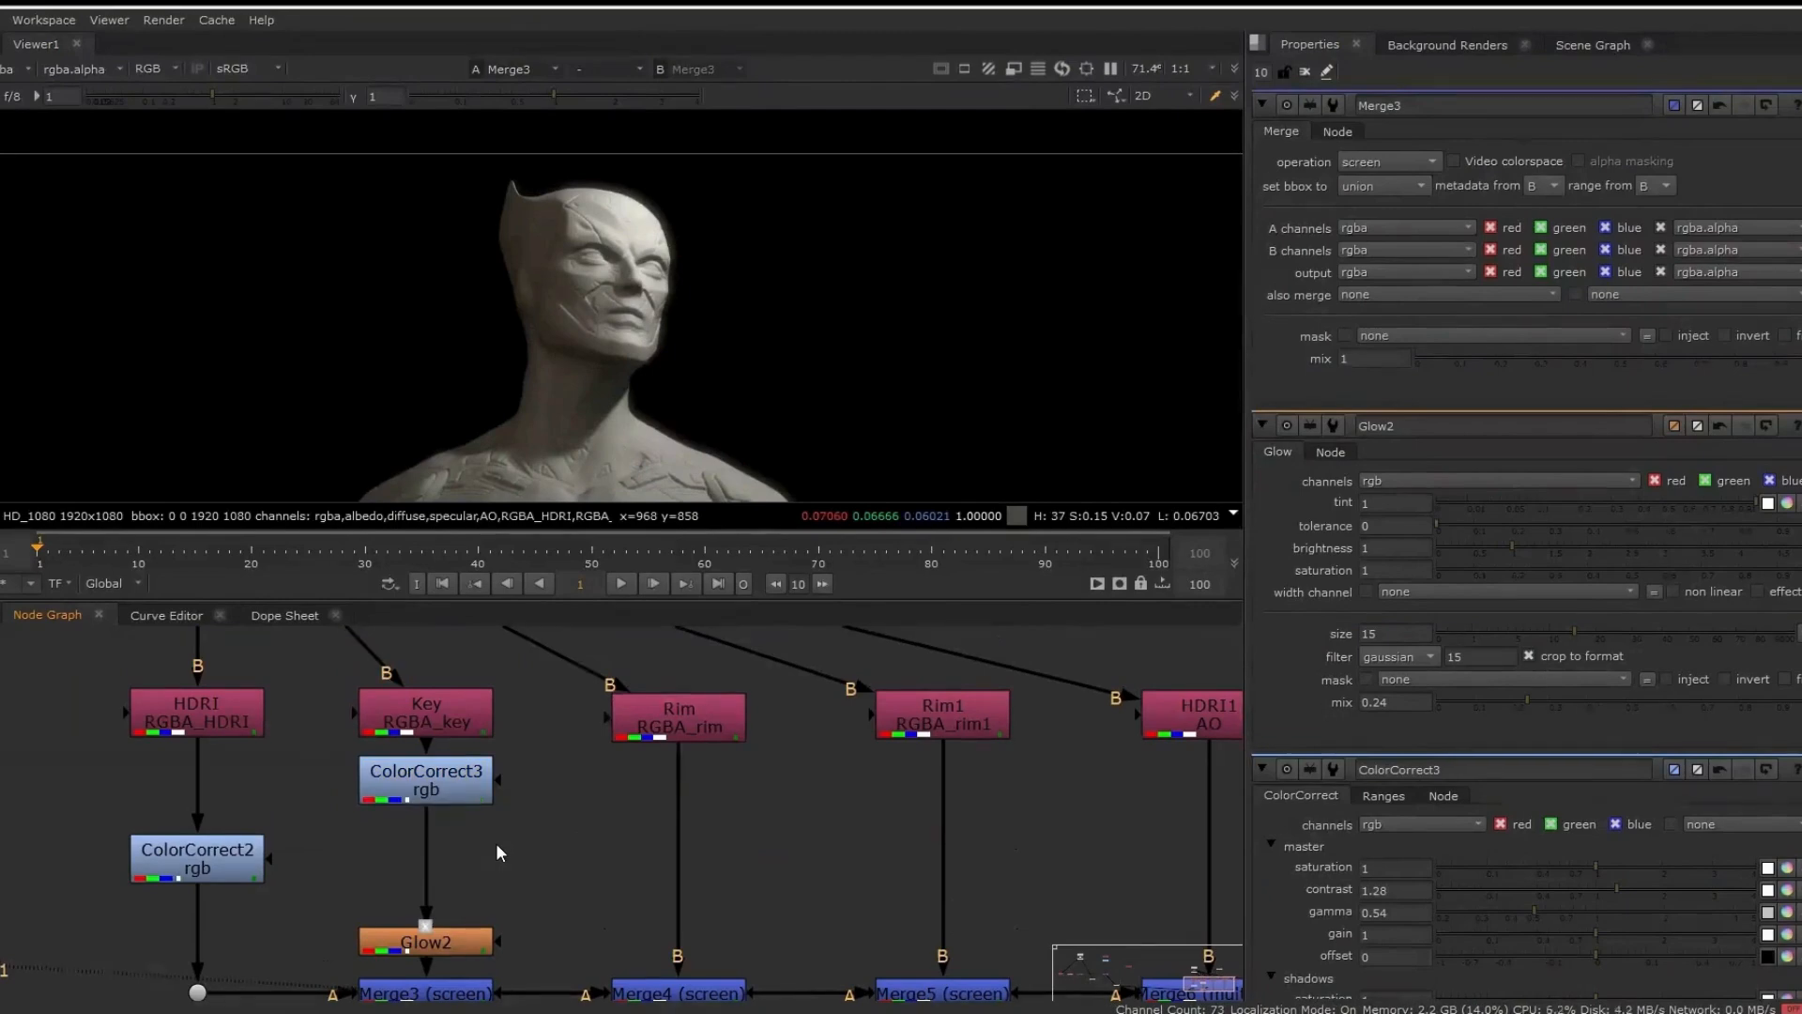
key("c")
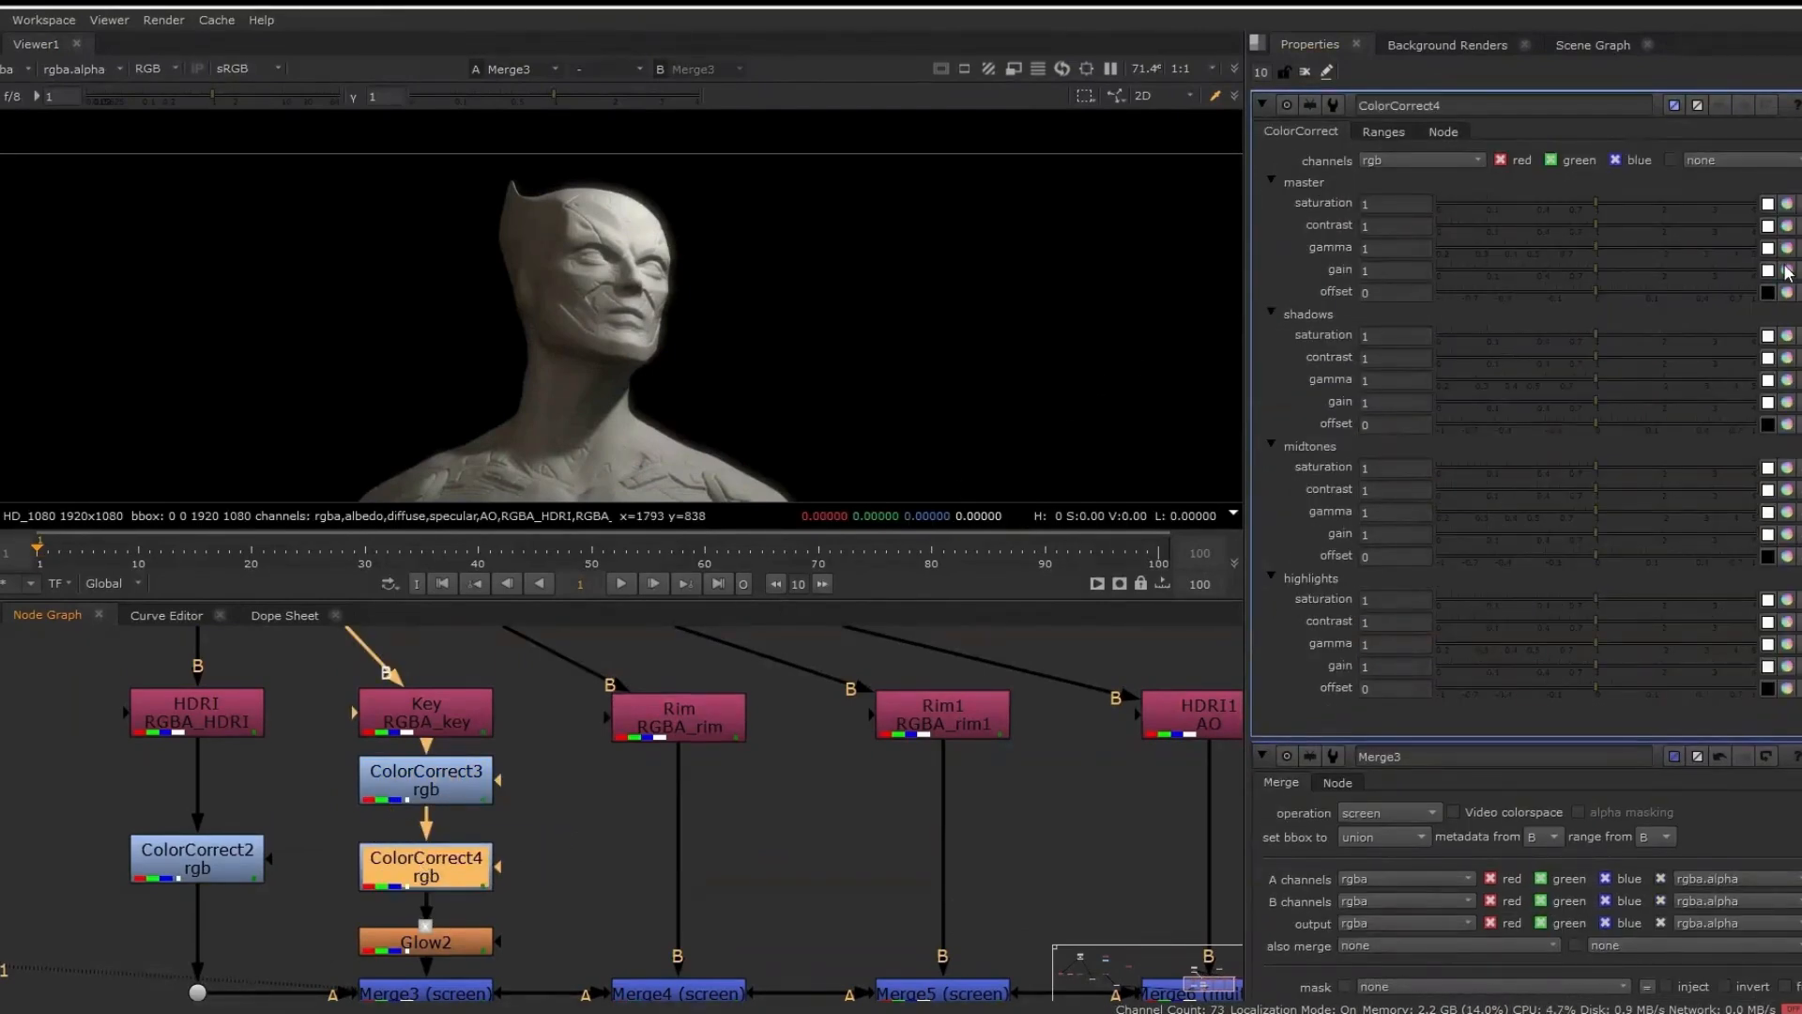
Set the second Key ColorCorrect's master gain to red 1.16, green 1.04, blue 1.16, with contrast 1.02 and gamma 1.04
left_click(1786, 271)
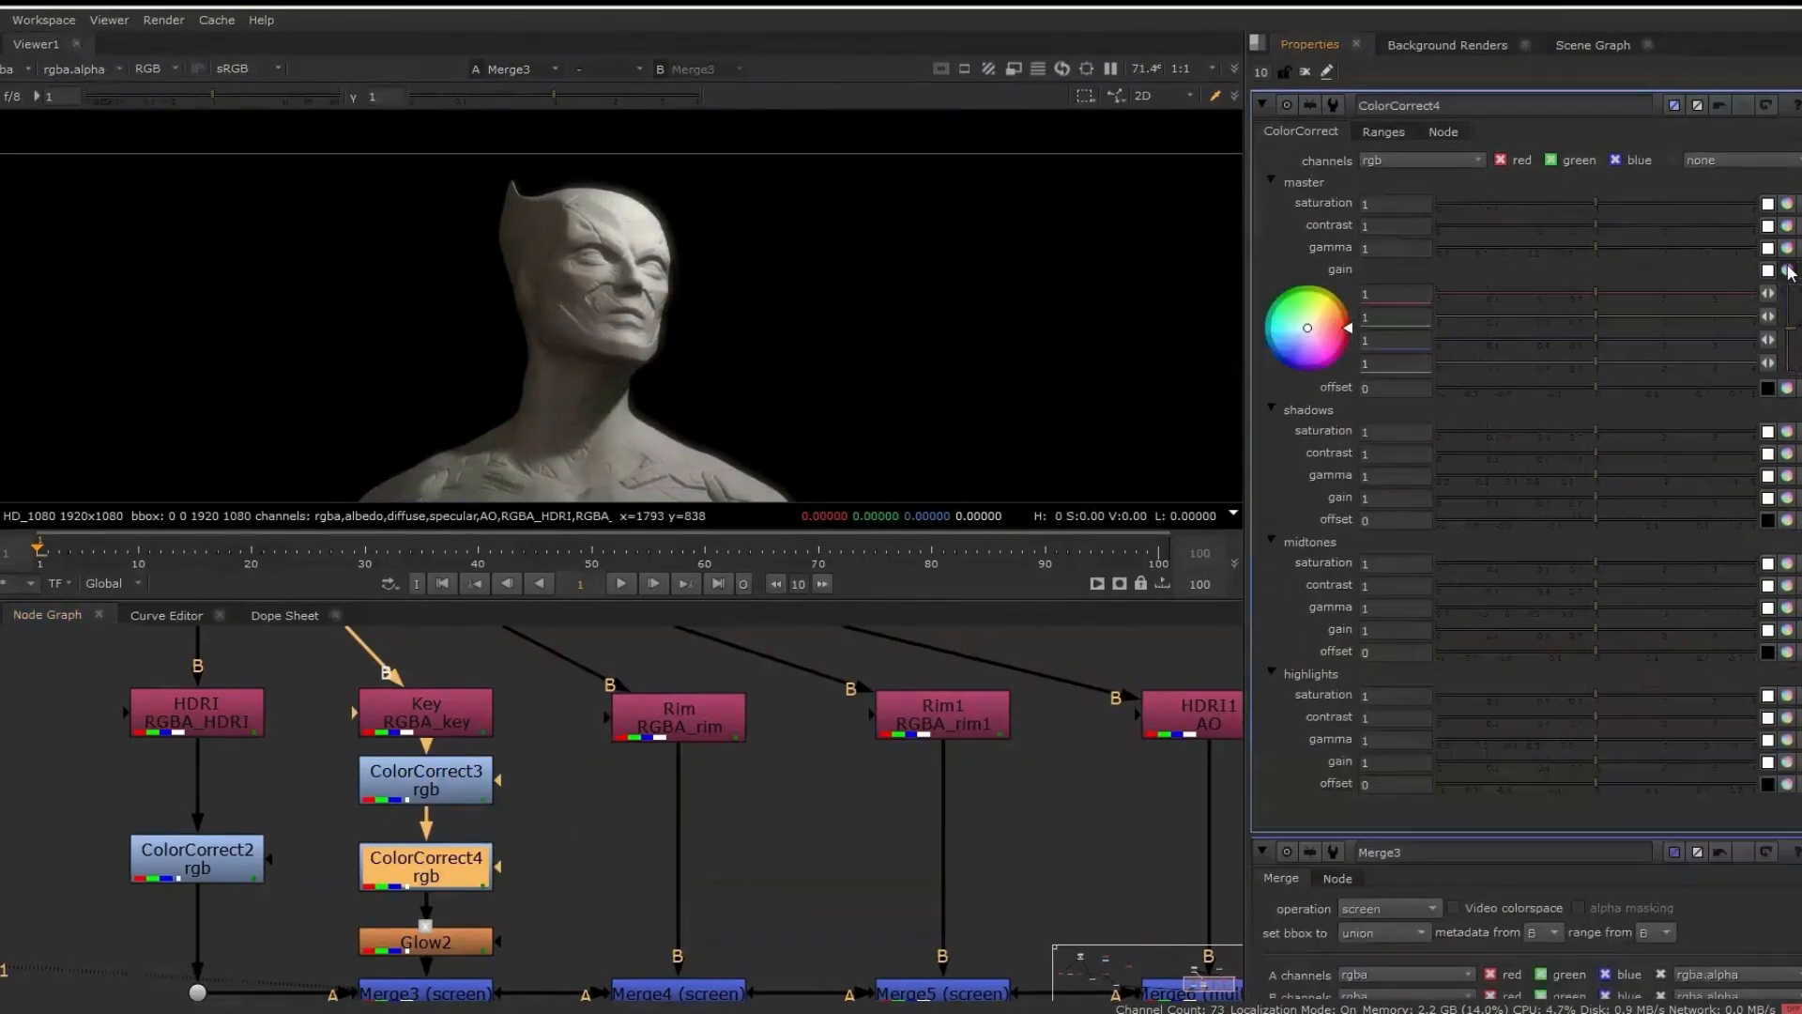
left_click(1607, 295)
left_click_drag(1607, 316, 1589, 316)
left_click(1596, 317)
left_click(1607, 339)
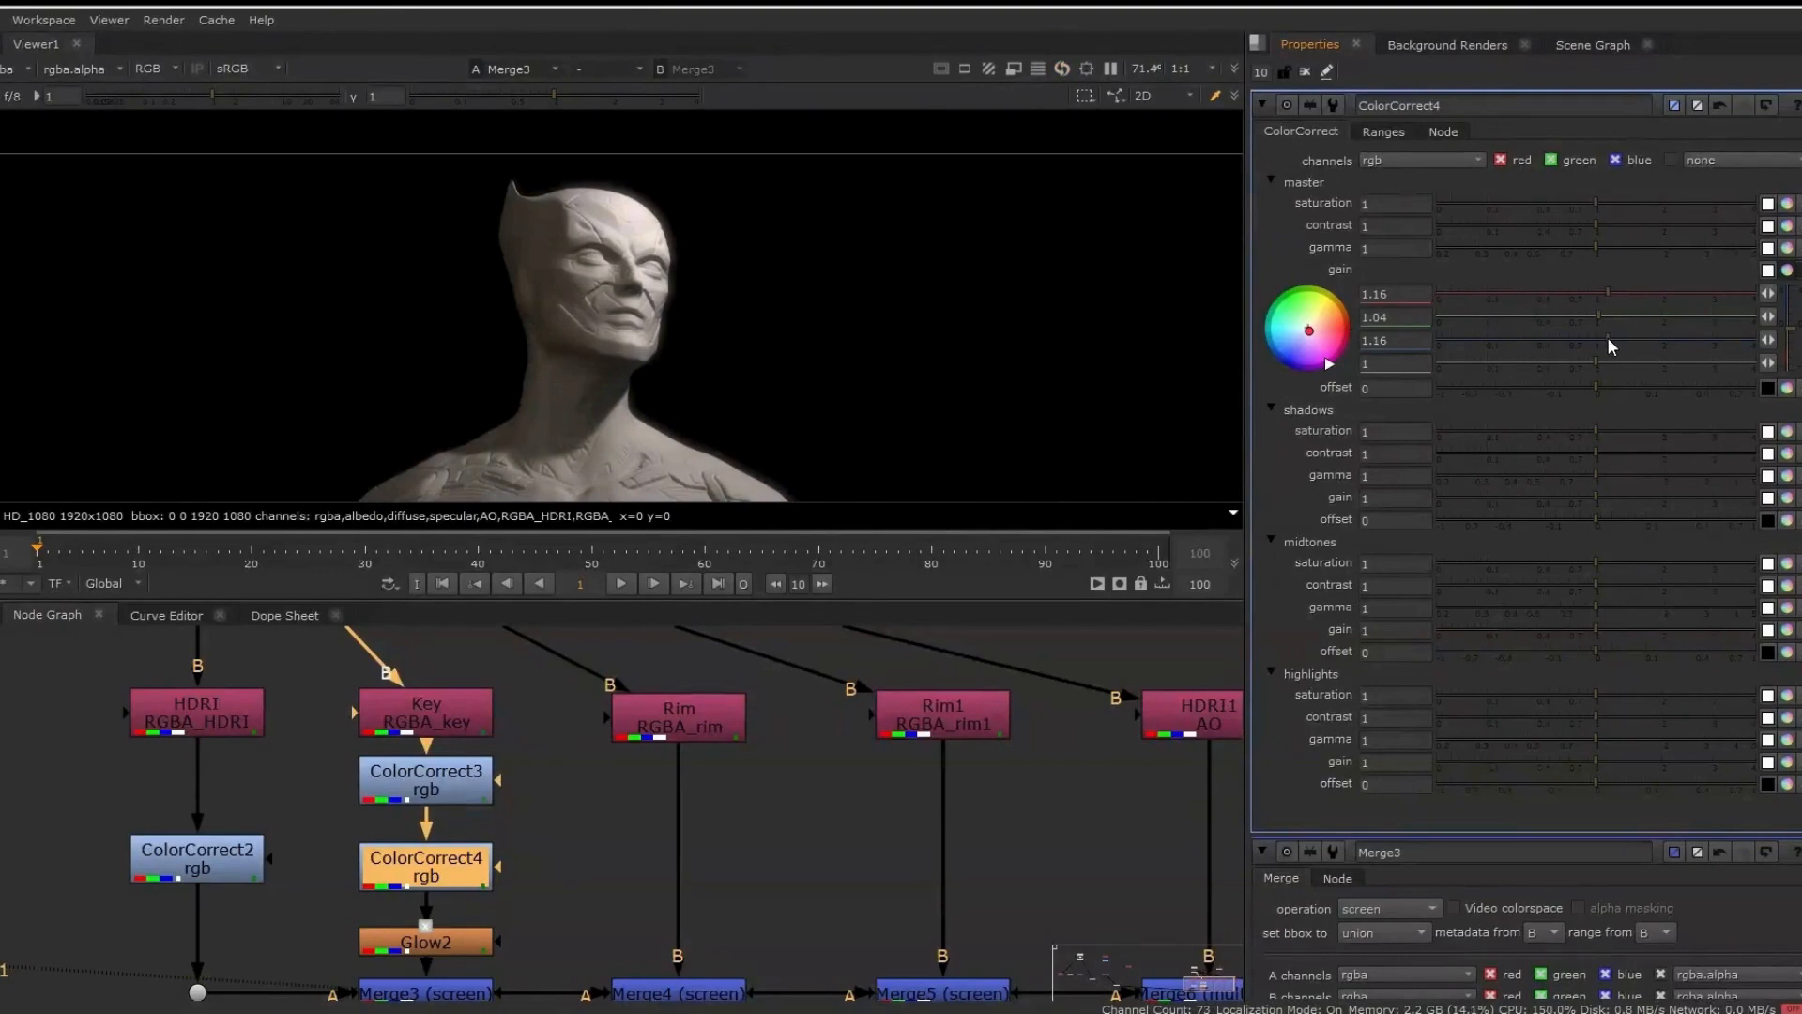
left_click_drag(1594, 247, 1599, 226)
left_click(1624, 226)
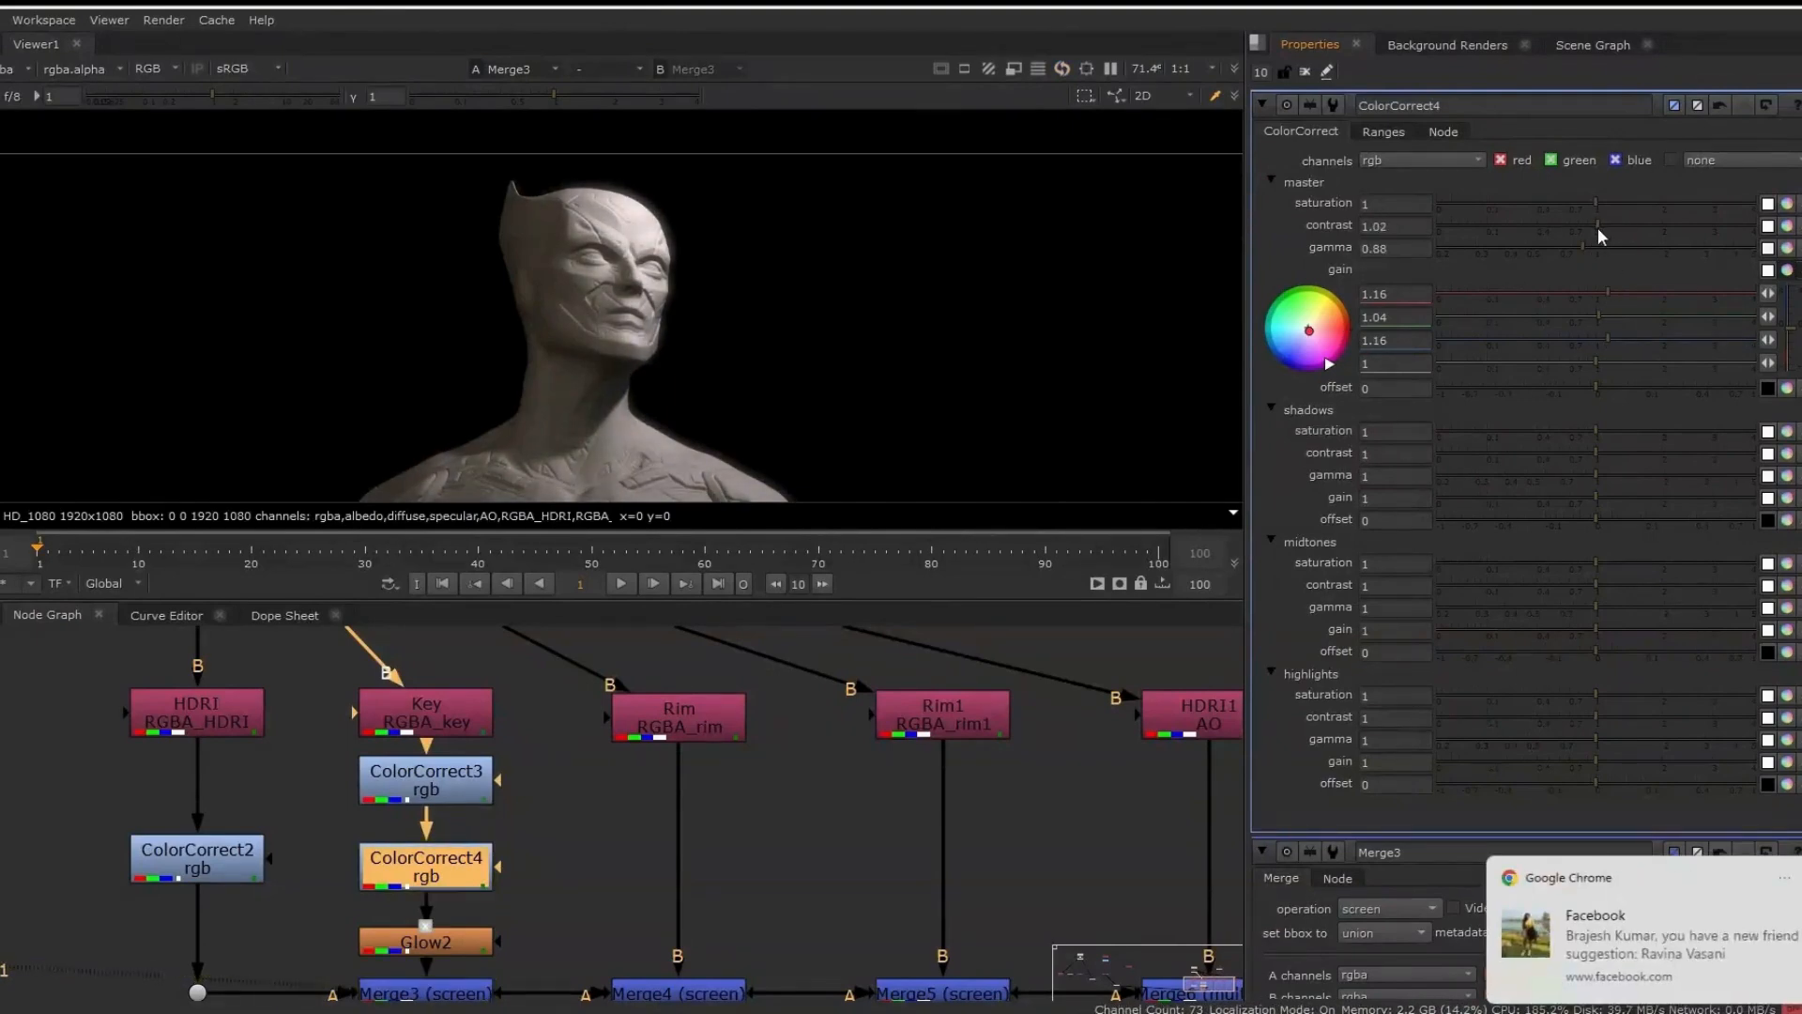
left_click(1602, 248)
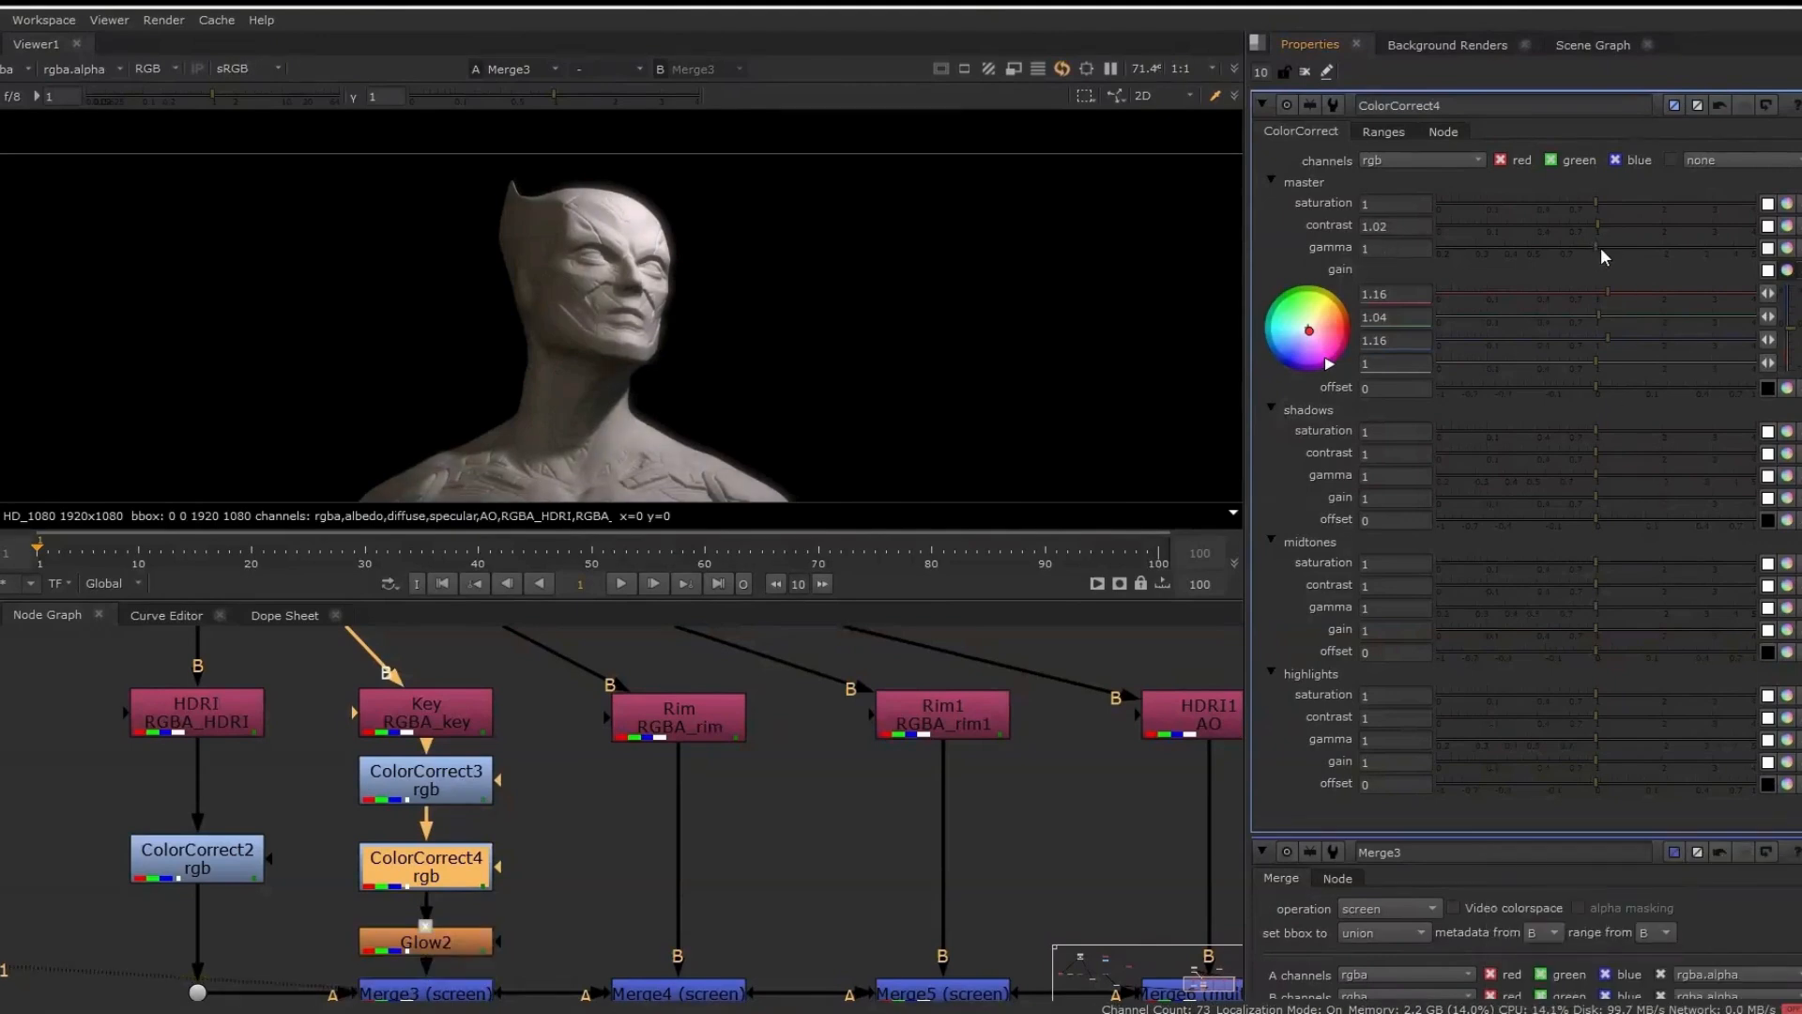
Move the whole row of Merge nodes and the dot further down, away from the Glow node
scroll(561, 854, "down", 5)
left_click_drag(134, 957, 750, 897)
left_click(848, 835)
left_click(357, 896)
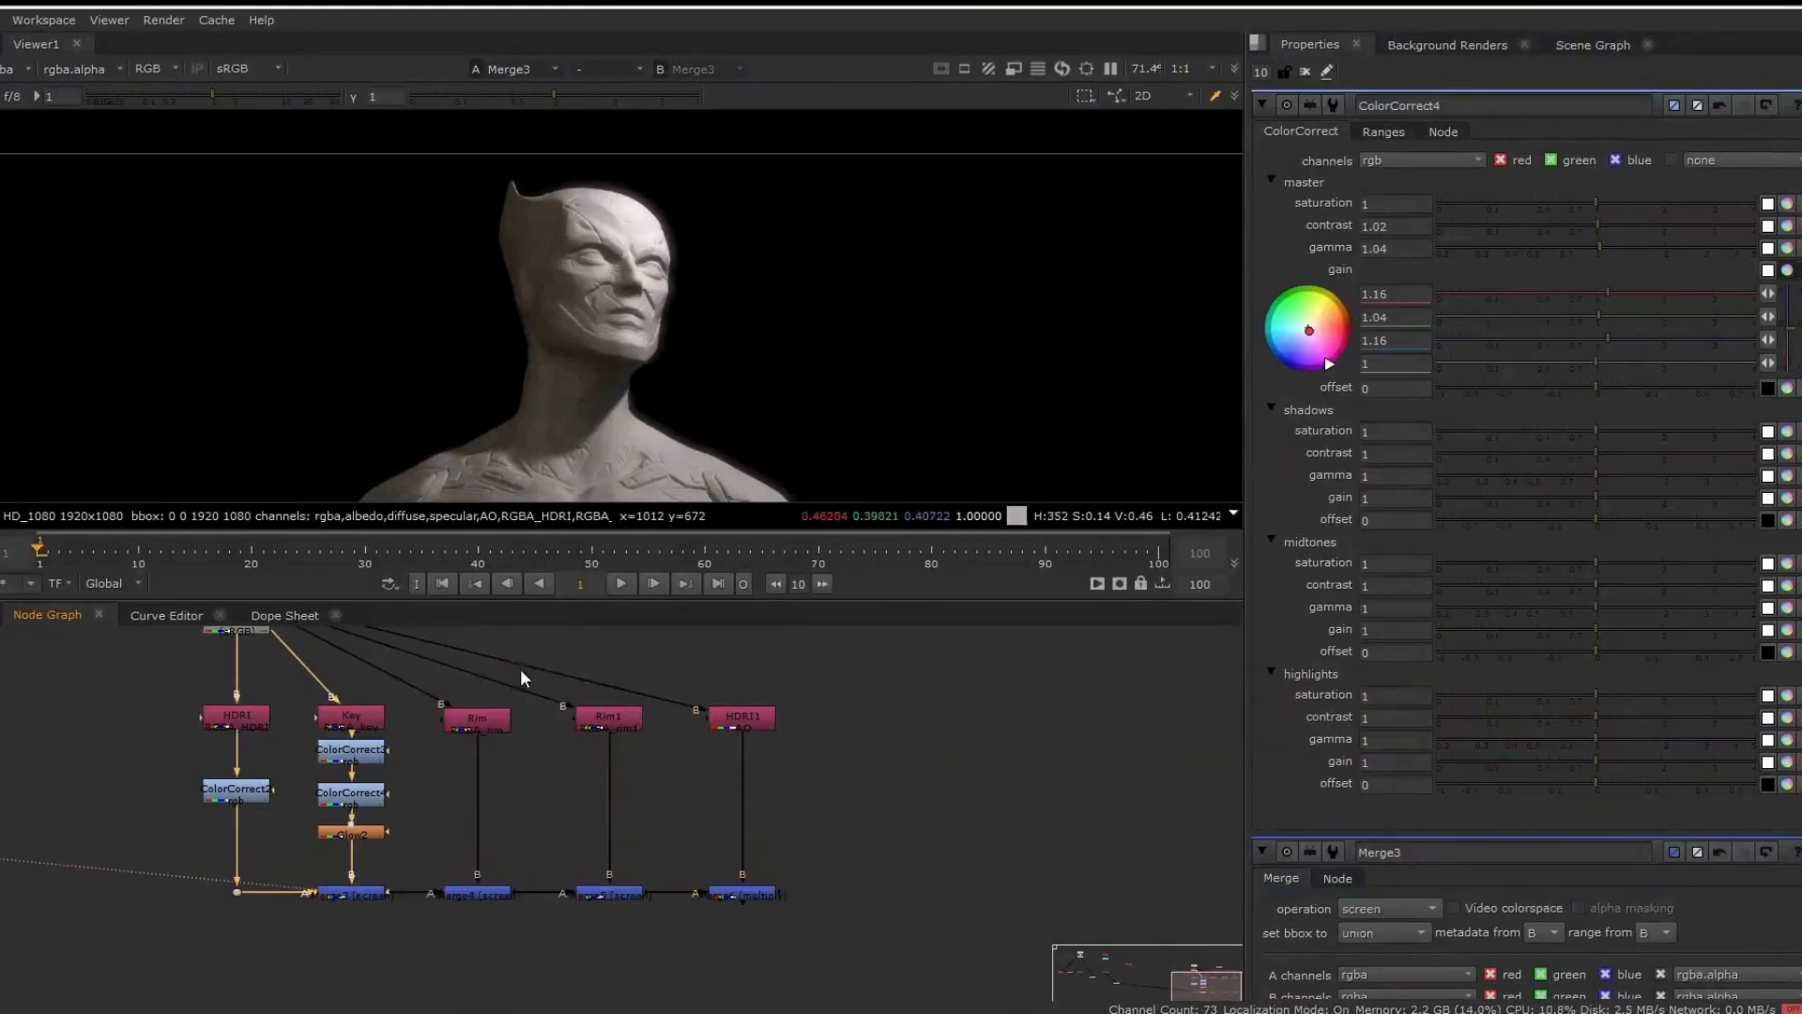
View the Rim pass on its own and insert a ColorCorrect node below its Shuffle node
left_click(469, 725)
key("1")
double_click(466, 723)
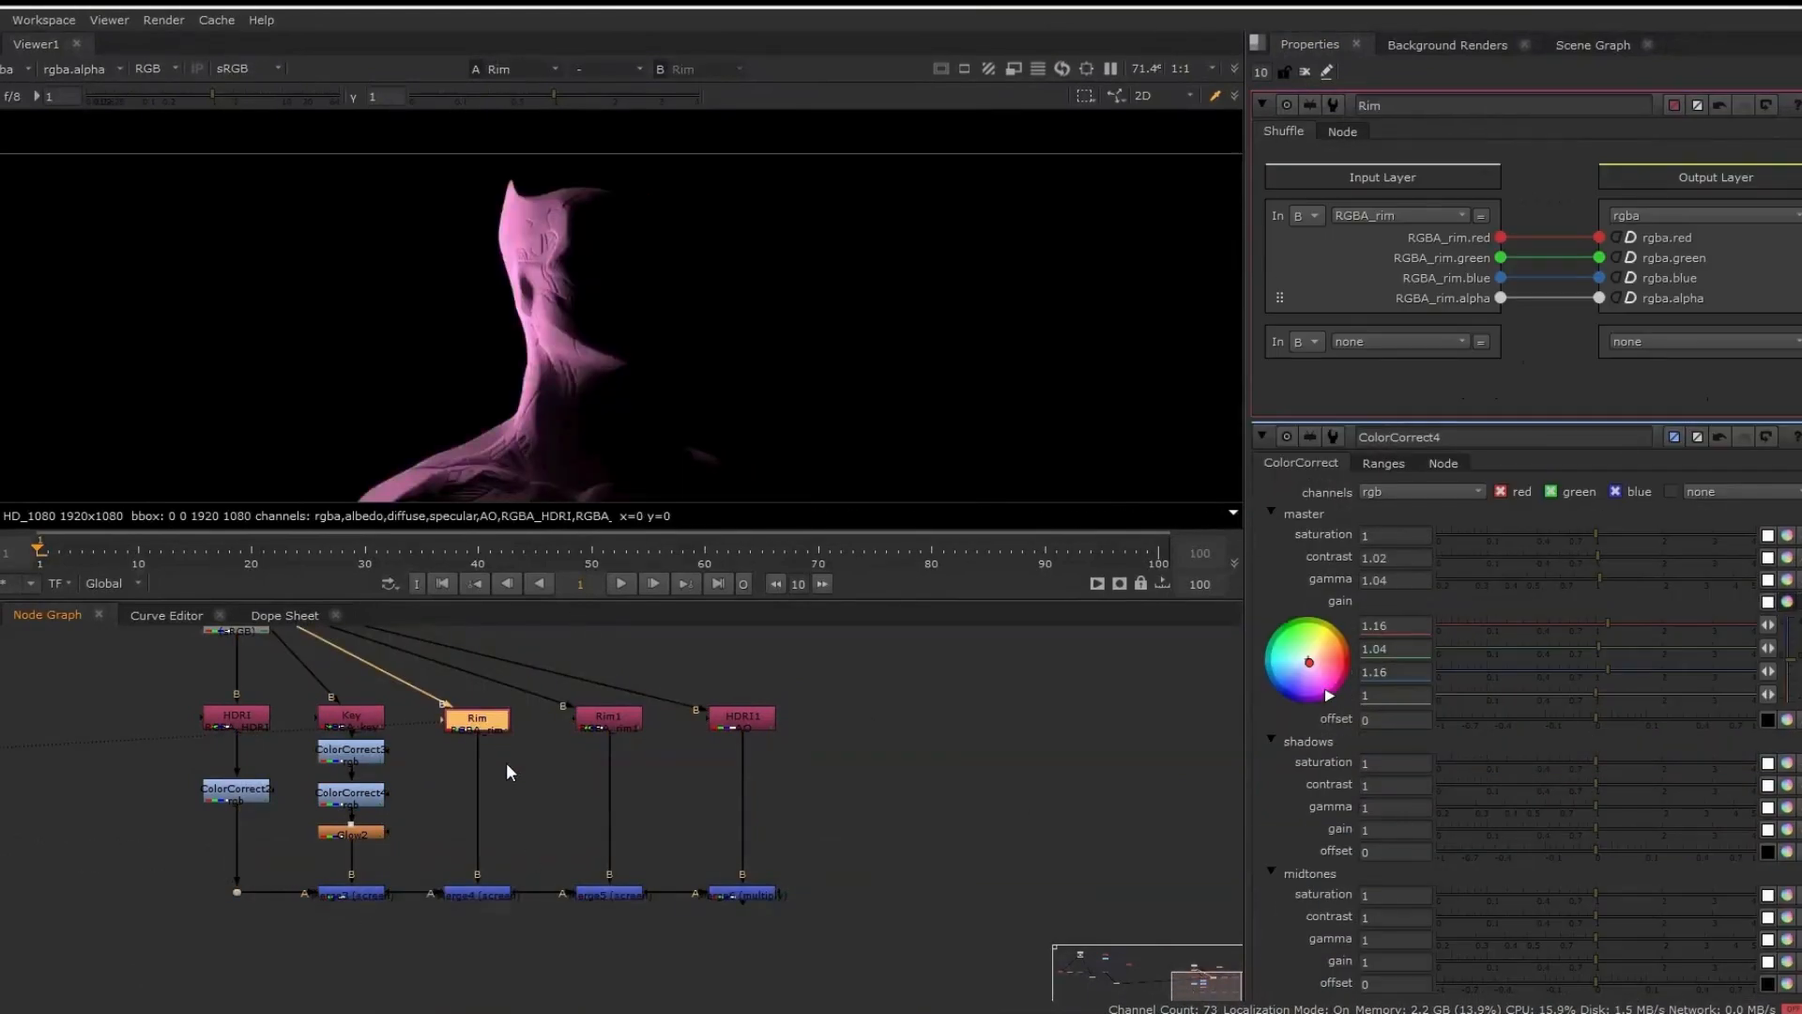
key("c")
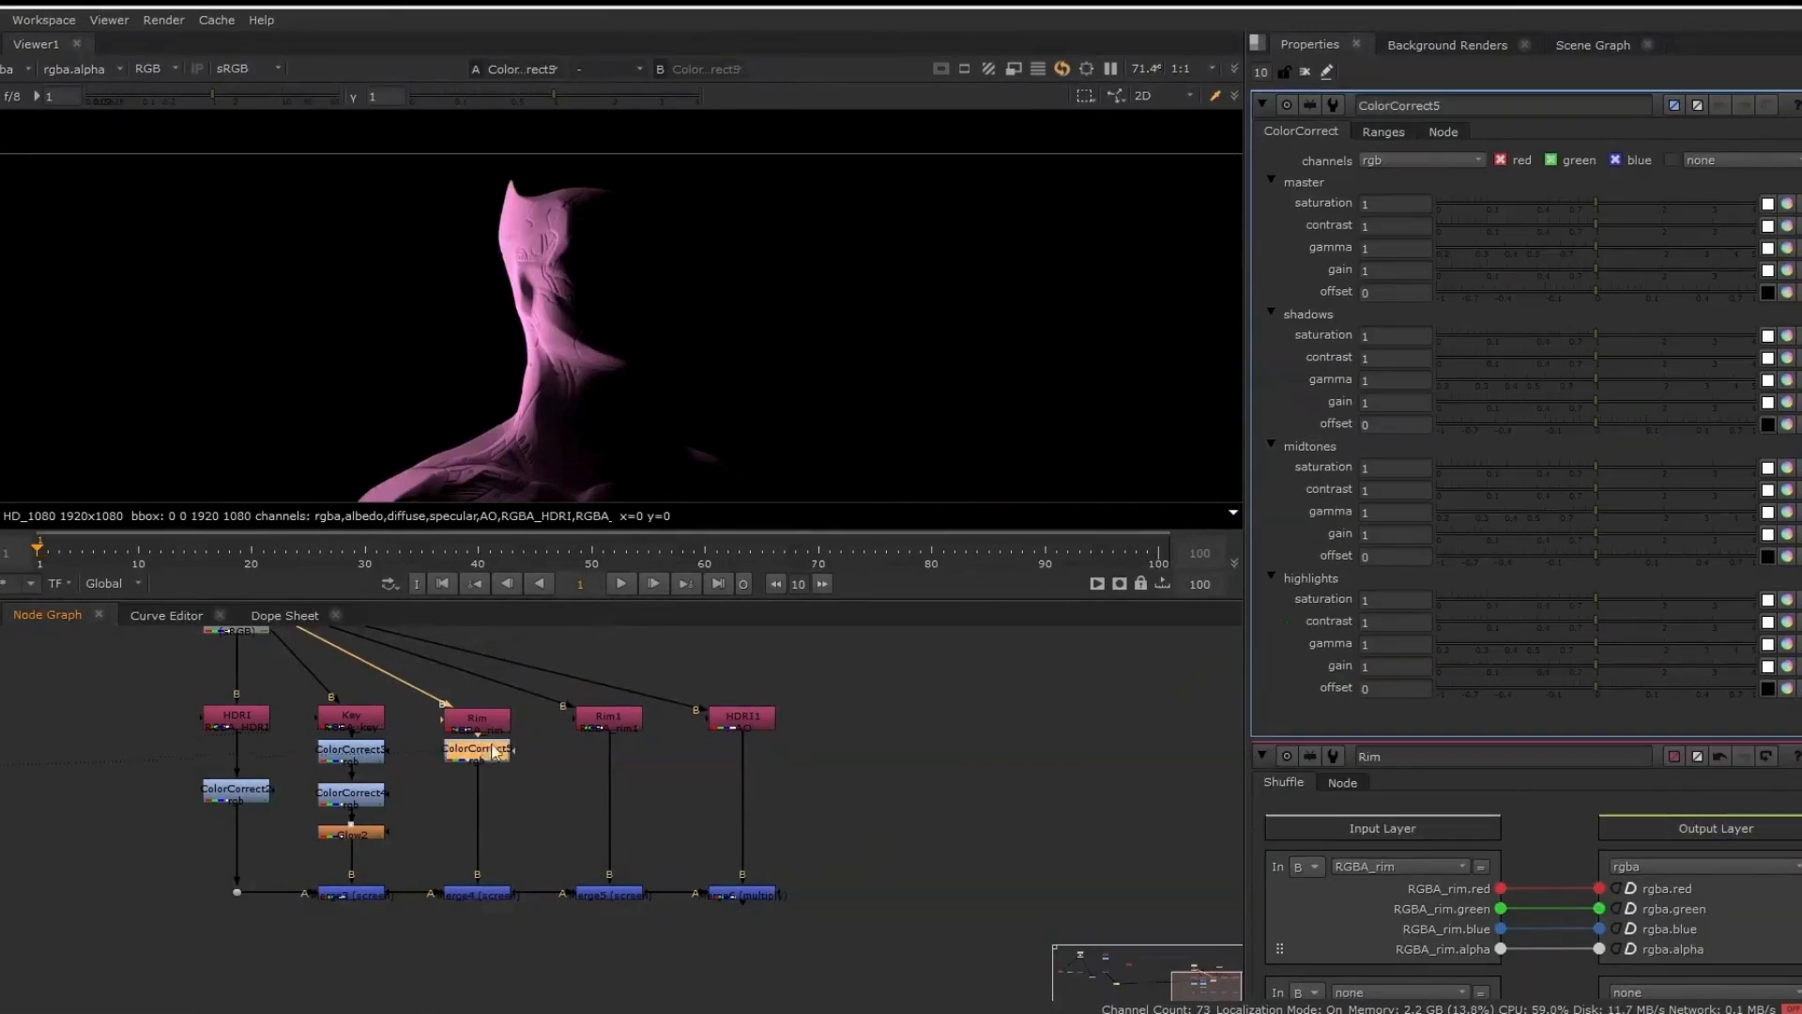
Set the Rim ColorCorrect's master saturation to 0.6 and gain to red 0.45, green 1.52, blue 1.66, and view the final multiply merge
left_click_drag(1536, 201, 1562, 204)
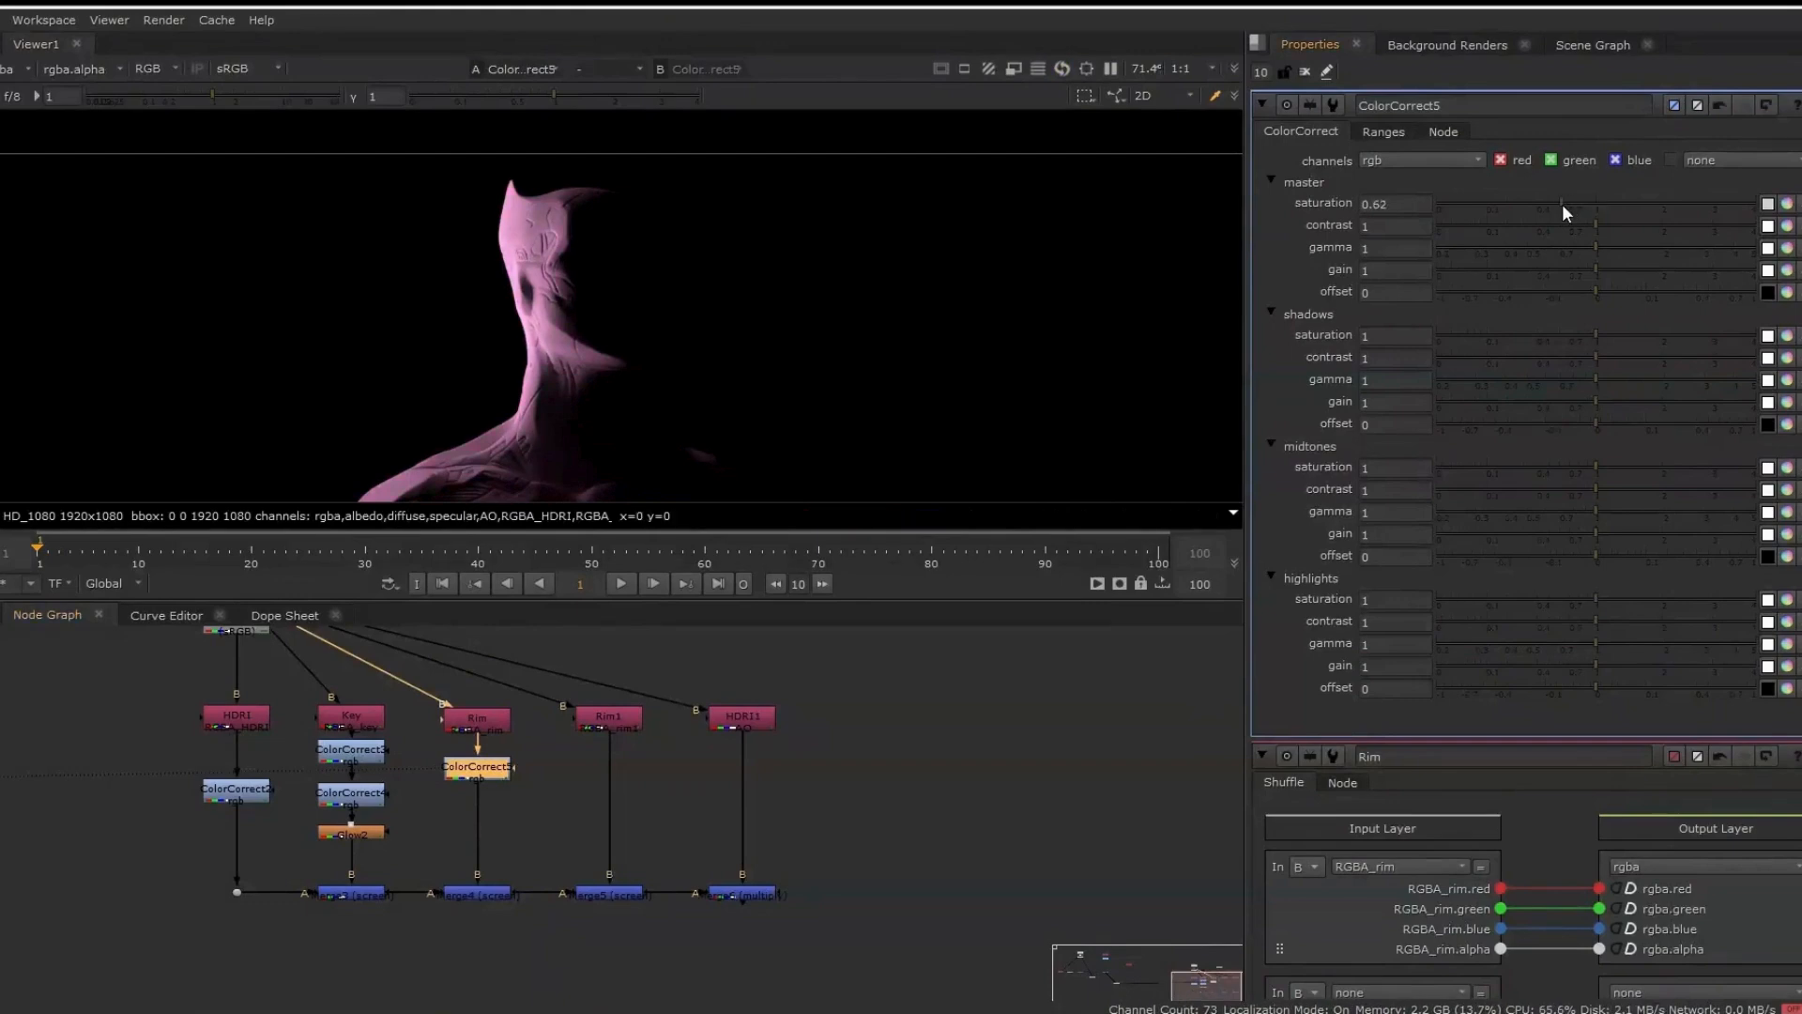
left_click(1788, 271)
mouse_move(1569, 300)
left_mouse_down()
mouse_move(1620, 289)
mouse_move(1544, 290)
mouse_move(1634, 313)
mouse_move(1642, 340)
left_mouse_up()
left_click(751, 890)
key("1")
double_click(751, 890)
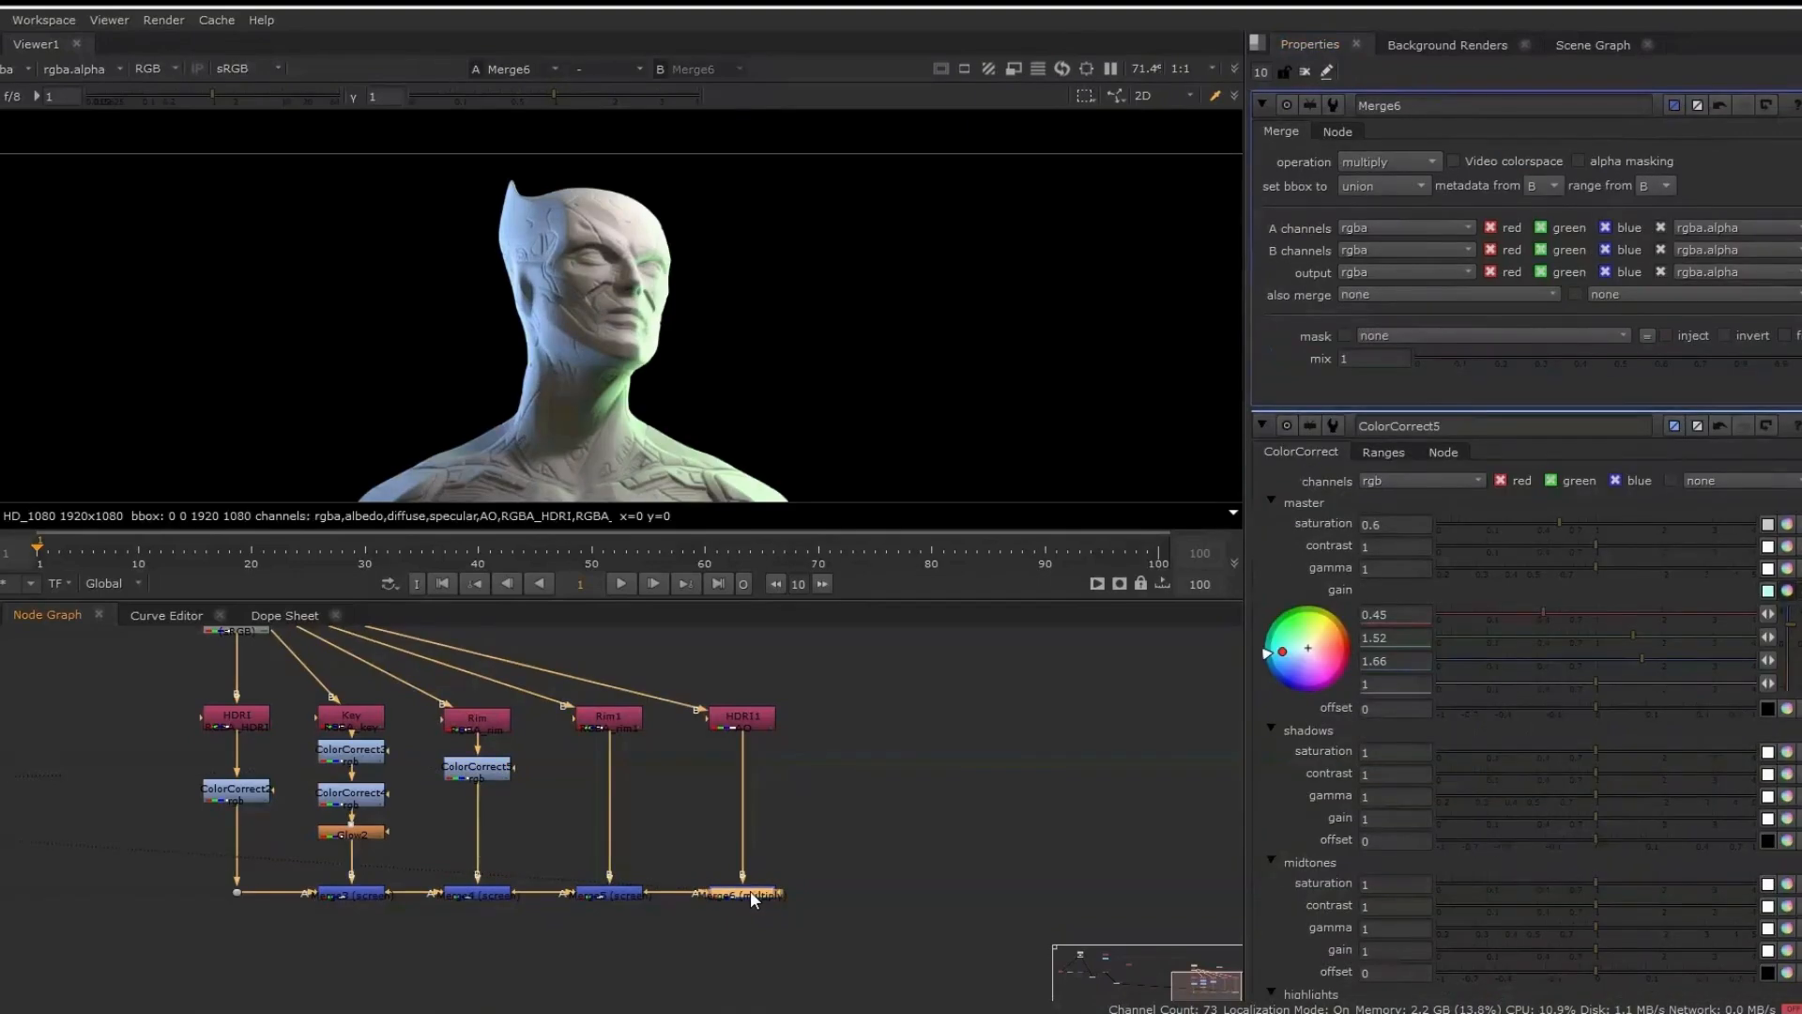
Set the Rim ColorCorrect's master gain to red 1.56, green 0.62, blue 0.55, with gamma 0.56 and contrast 1.16
double_click(467, 775)
mouse_move(1573, 295)
left_mouse_down()
mouse_move(1636, 296)
mouse_move(1562, 318)
left_mouse_up()
left_click(1579, 316)
left_click(1557, 338)
left_click_drag(1573, 247, 1615, 226)
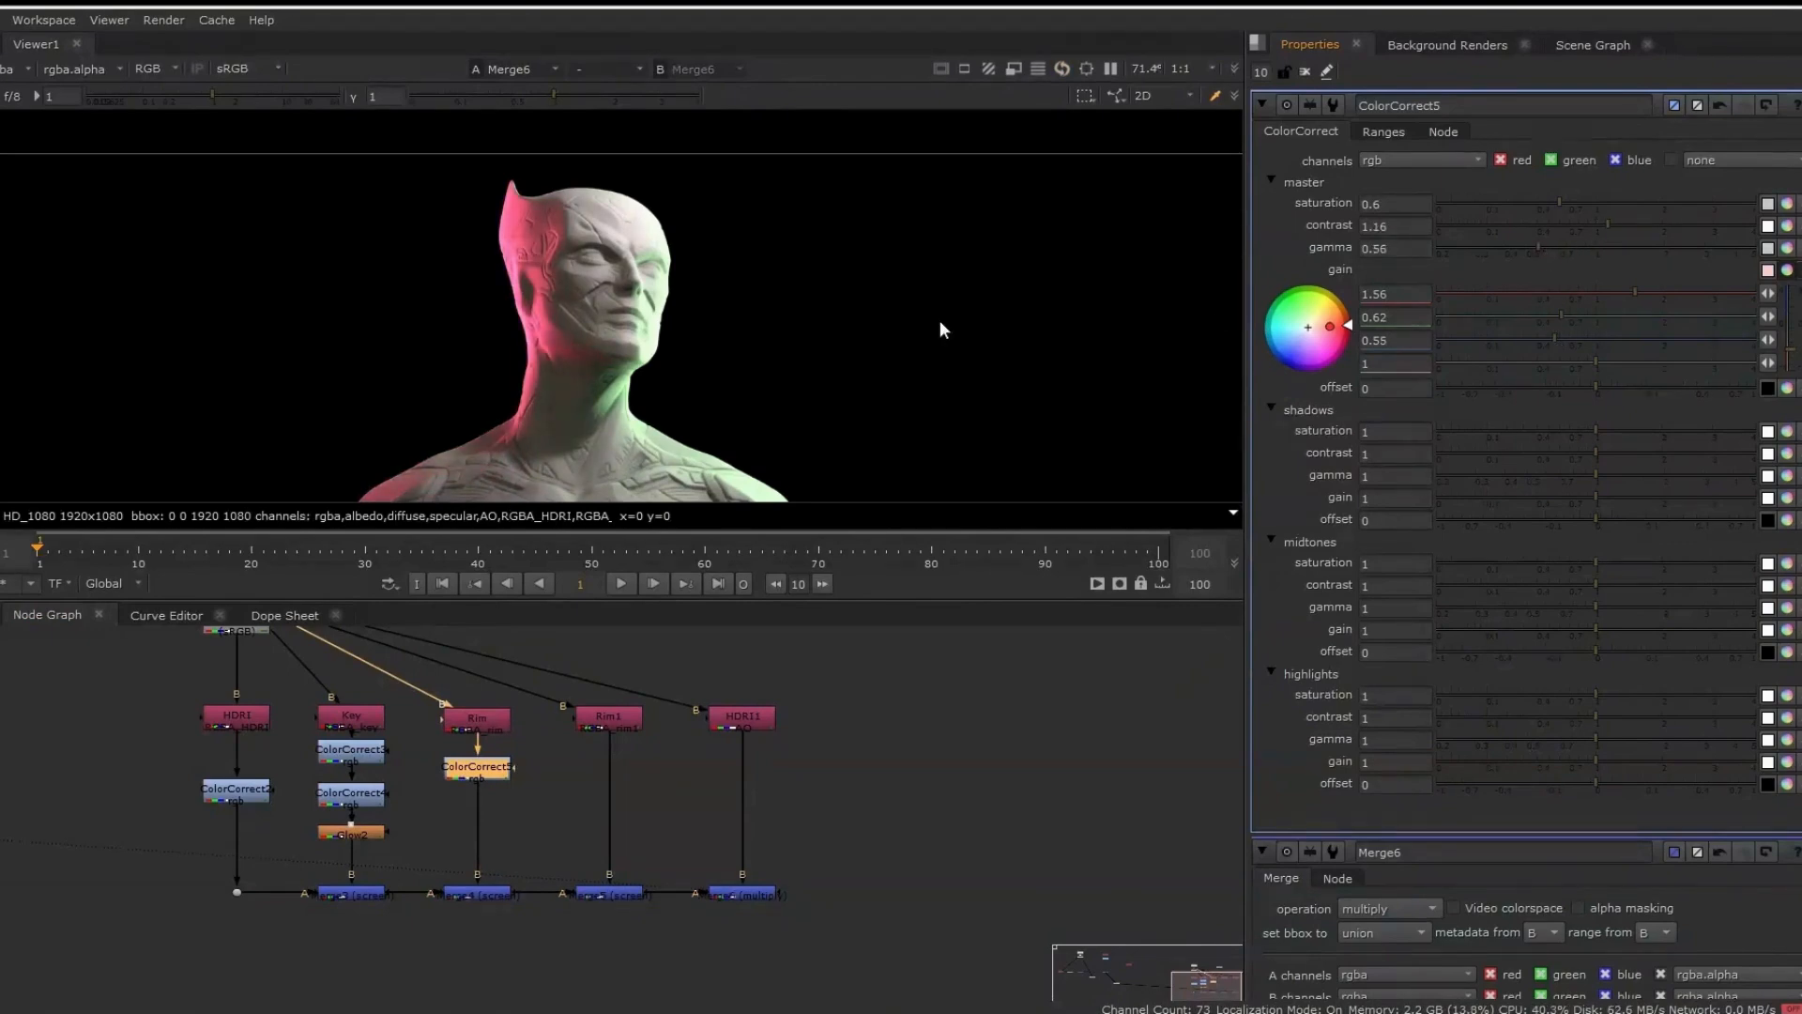
Fit the image in the viewer and compare the final multiply merge with the original Read node's render
key("f")
left_click(741, 894)
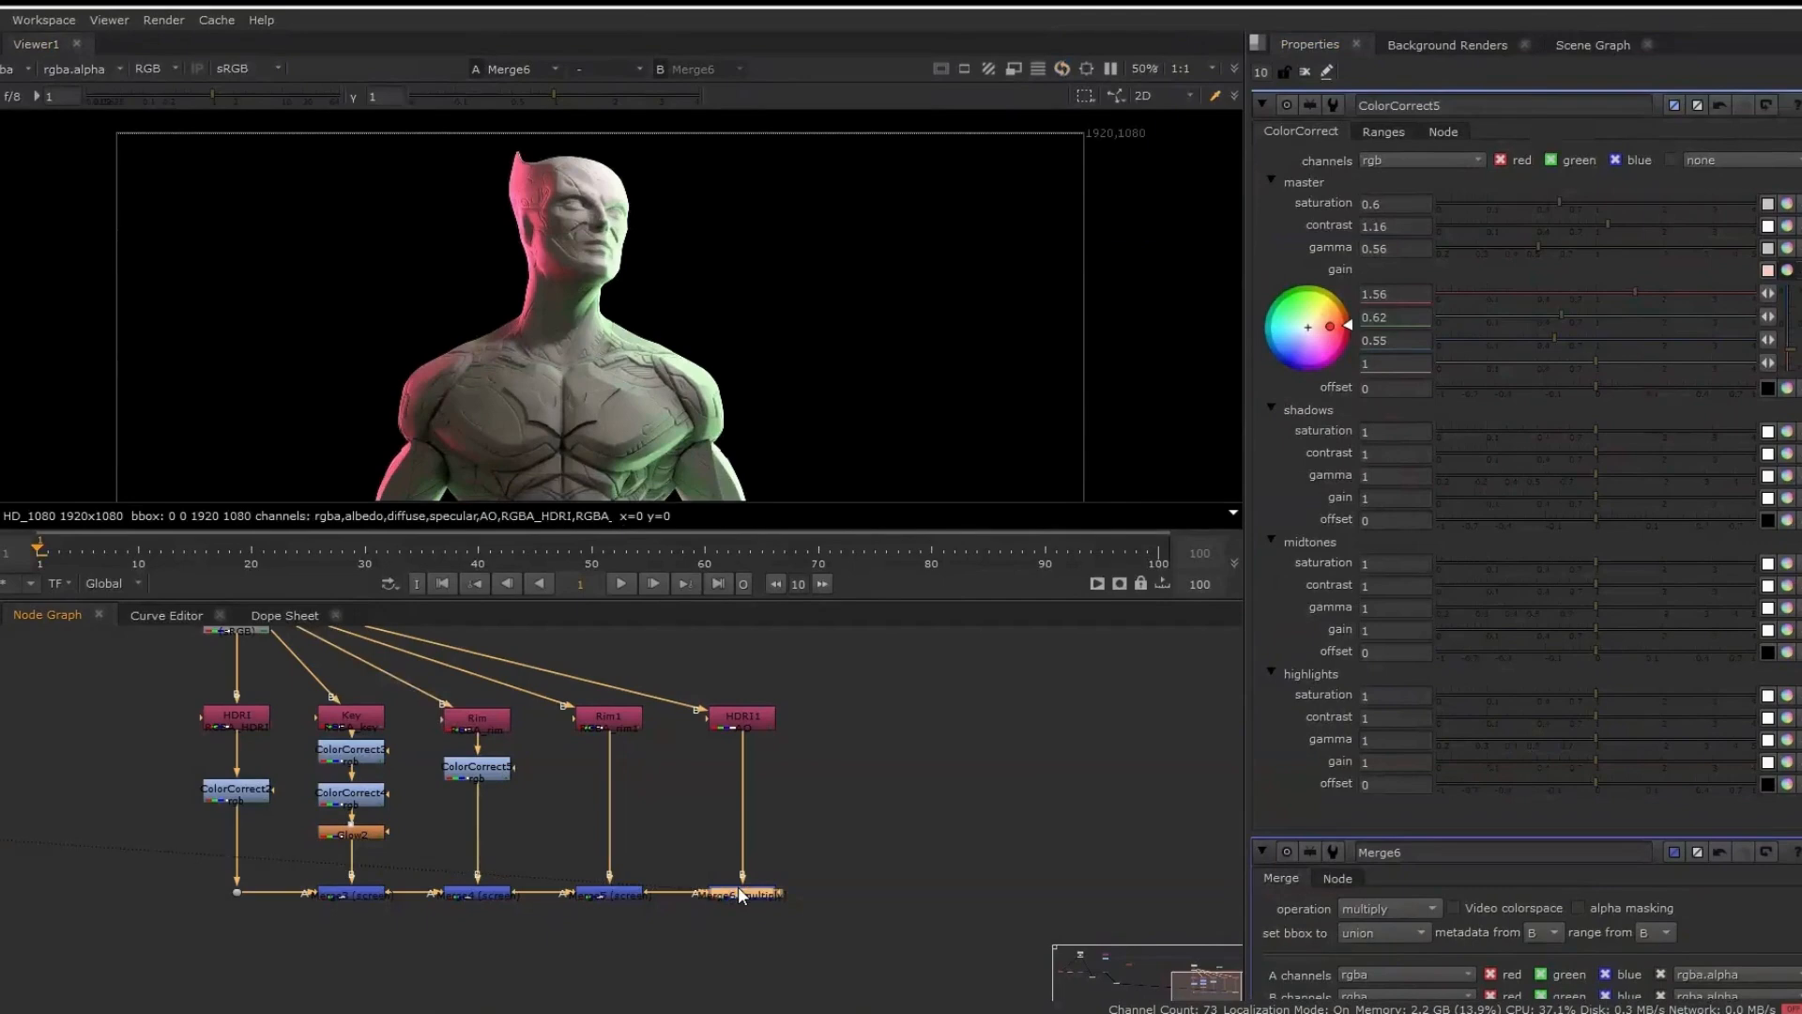
double_click(741, 895)
scroll(612, 762, "down", 2)
middle_click_drag(385, 629, 480, 748)
left_click(449, 754)
key("1")
middle_click_drag(580, 686, 543, 574)
left_click(770, 871)
key("1")
Inspect the final merge in the enlarged viewer, examining the rim lighting on the head and neck up close
middle_click_drag(777, 330, 819, 295)
key("space")
left_click(659, 312)
key("space")
middle_click_drag(686, 557, 915, 319)
scroll(807, 394, "up", 4)
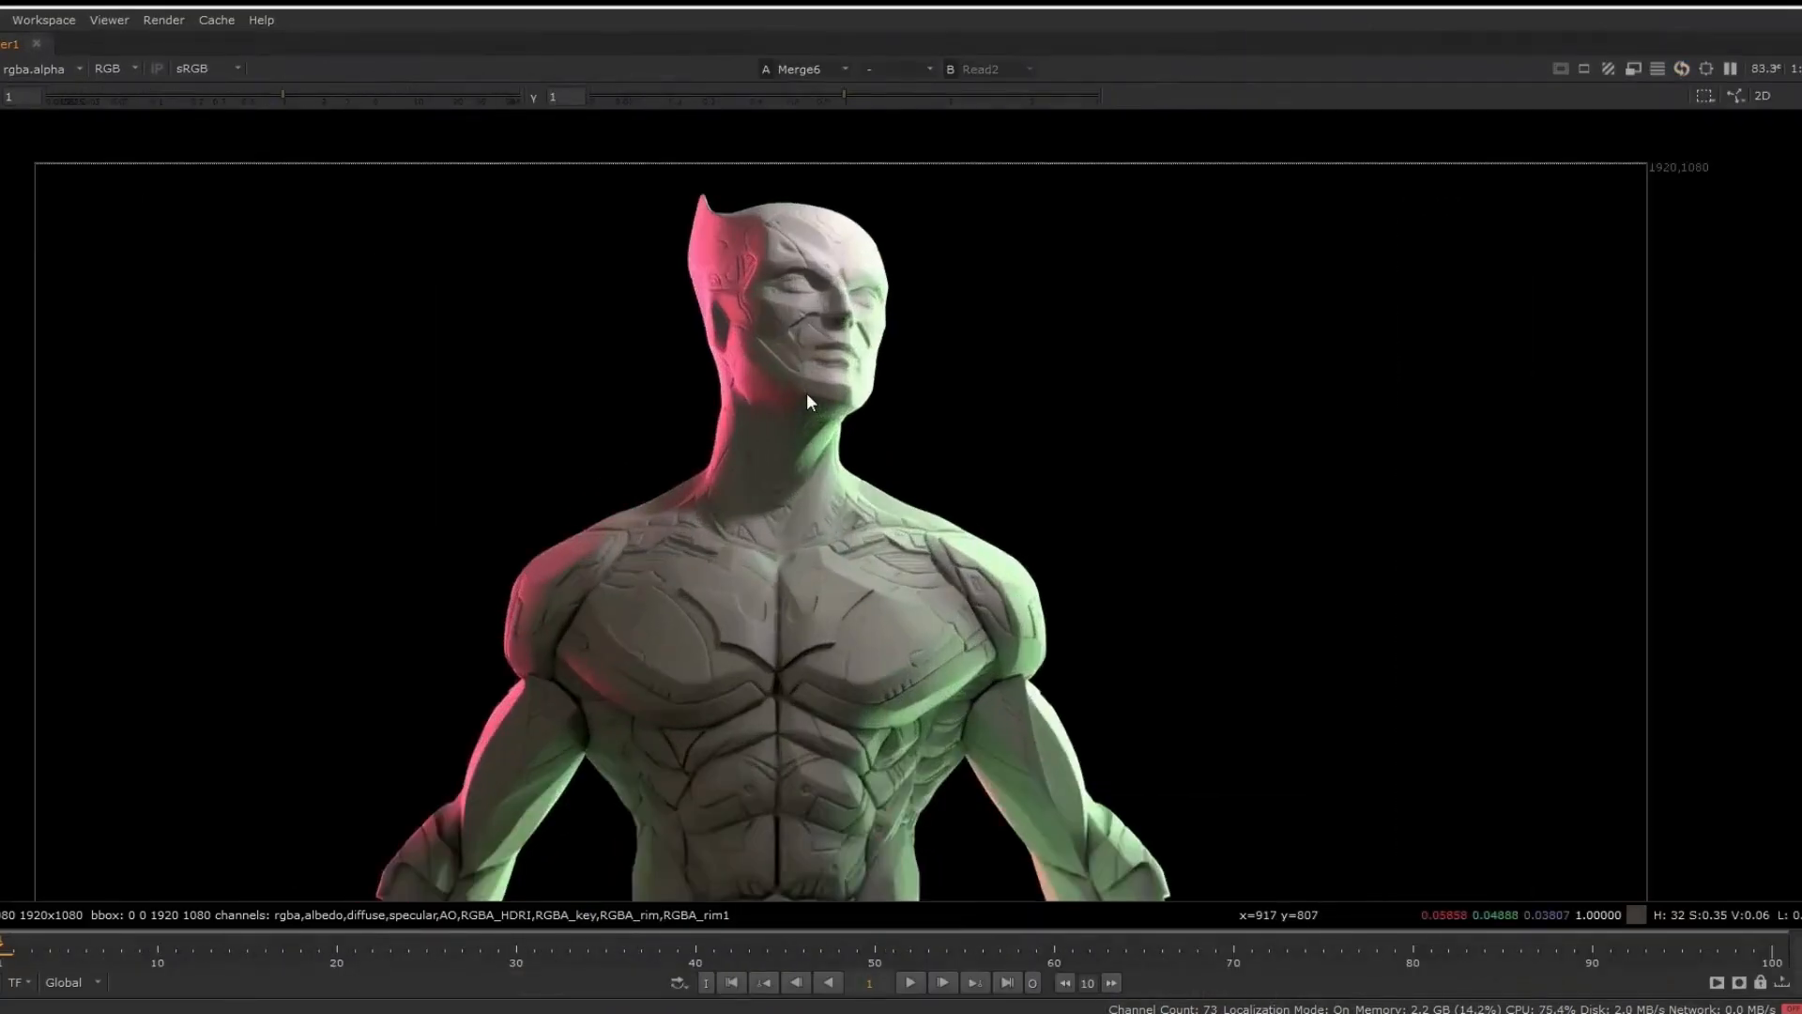
scroll(808, 396, "up", 3)
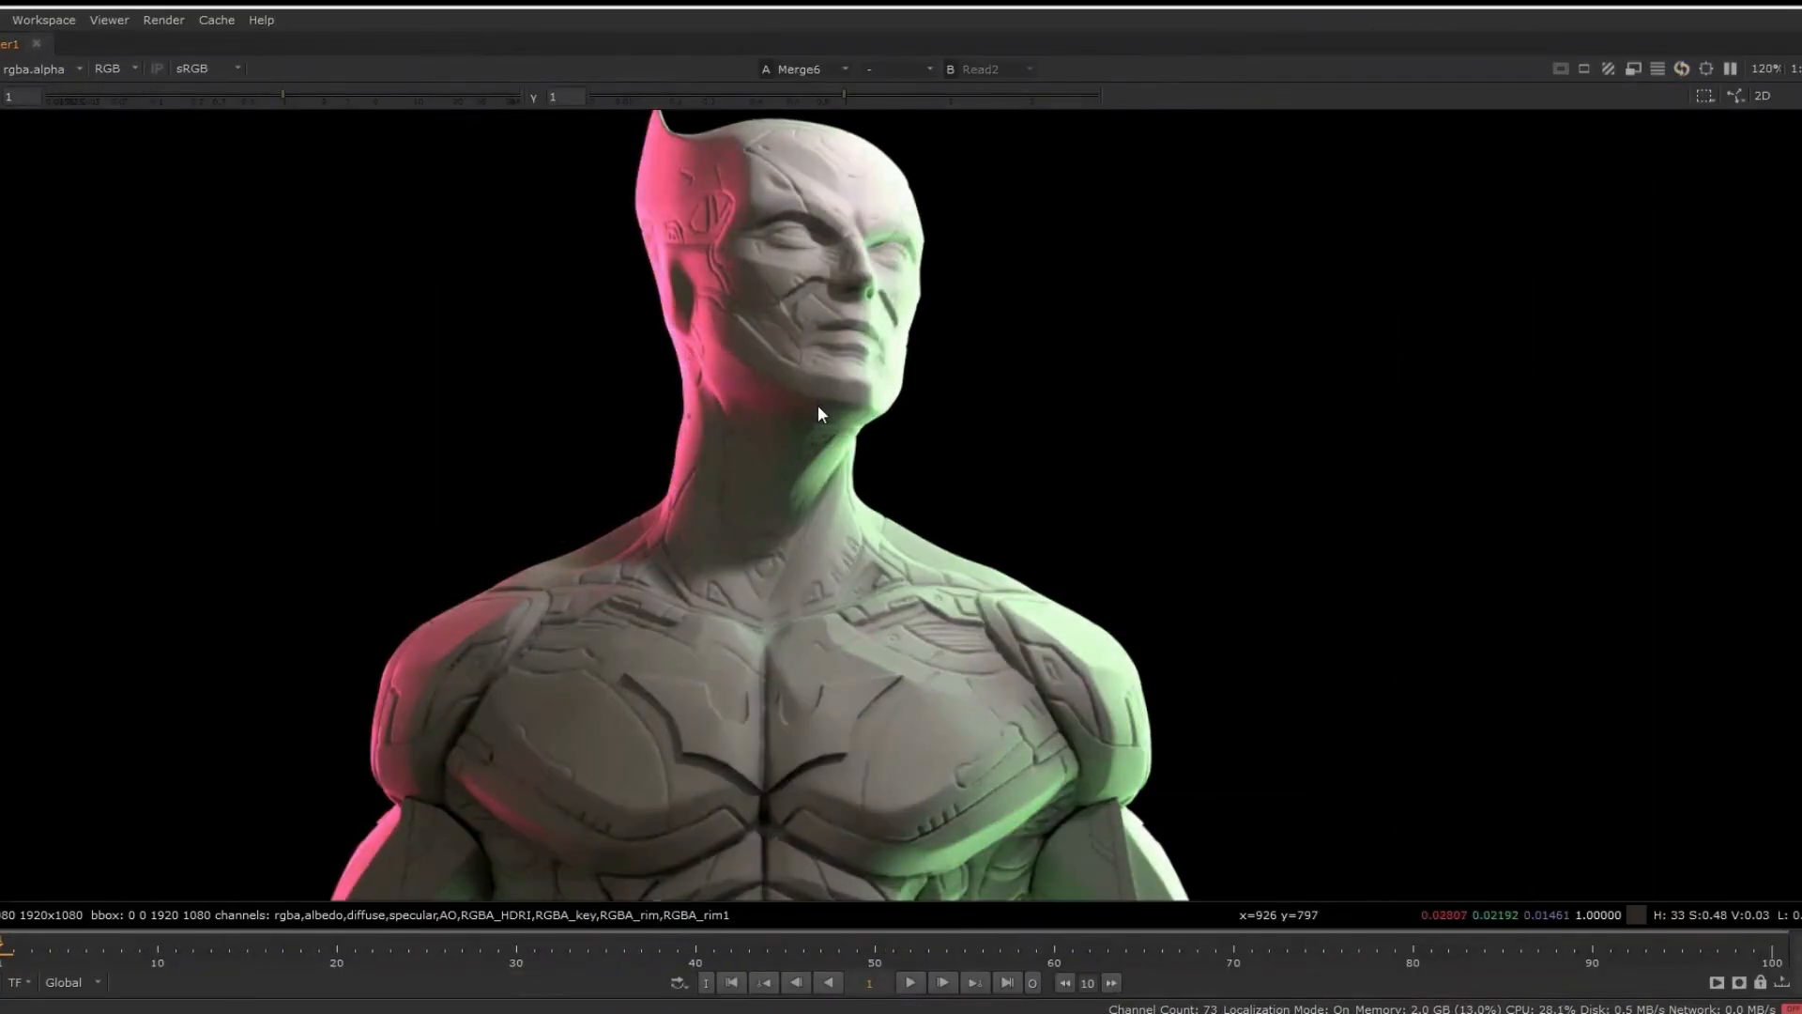
scroll(906, 333, "up", 3)
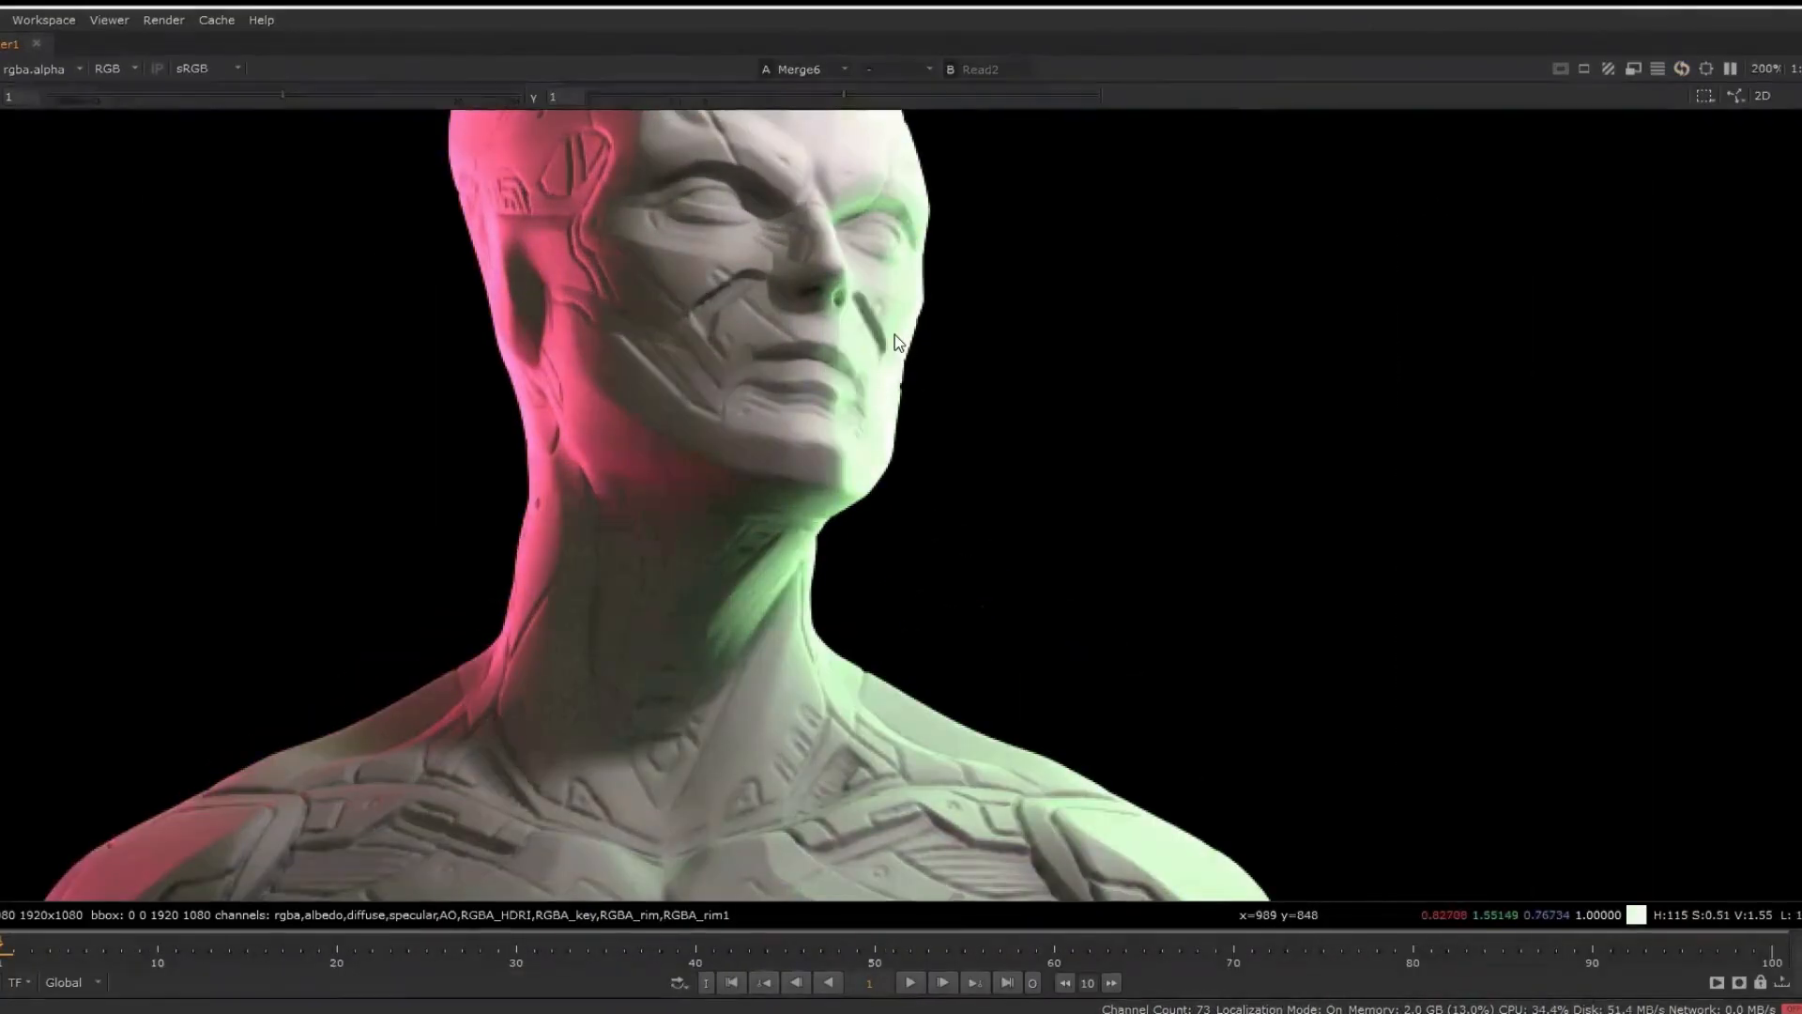
key("f")
key("space")
scroll(622, 193, "up", 5)
middle_click_drag(627, 191, 629, 253)
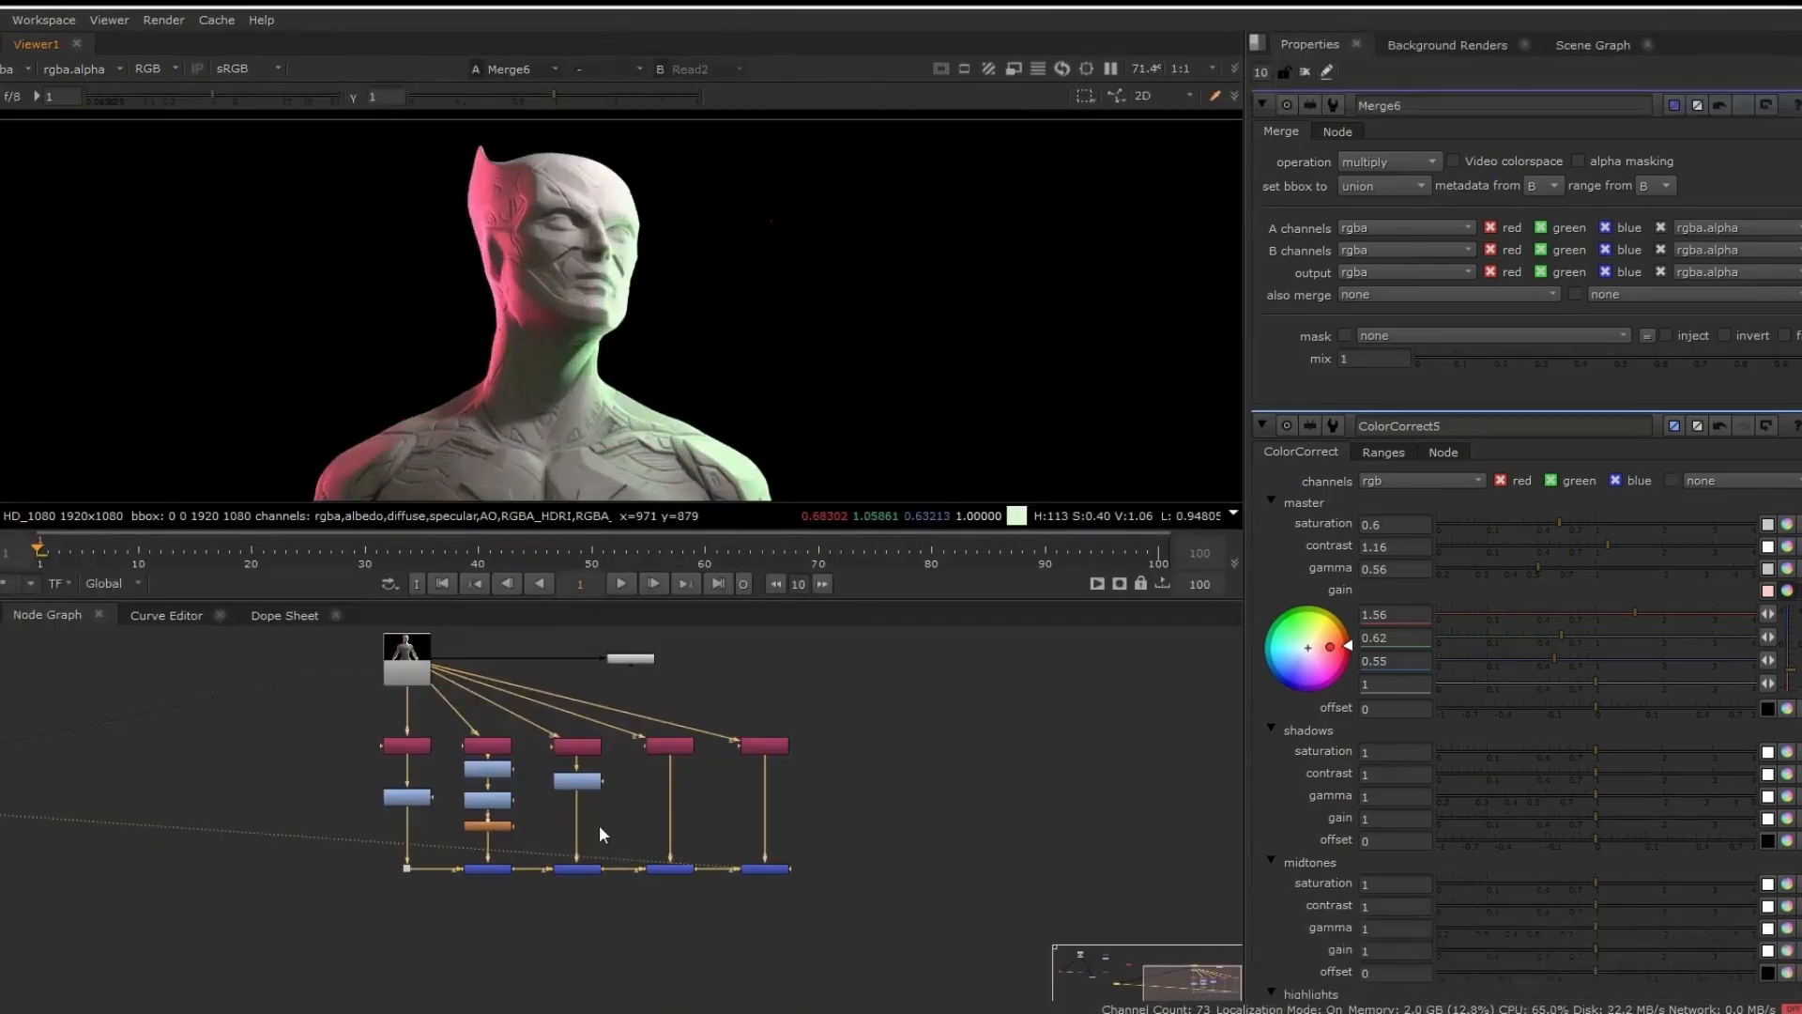
Check the result through the Rim pass's screen merge and the Rim1 pass's screen merge
scroll(544, 880, "up", 4)
left_click(593, 861, "ctrl+shift")
middle_click_drag(780, 757, 737, 850)
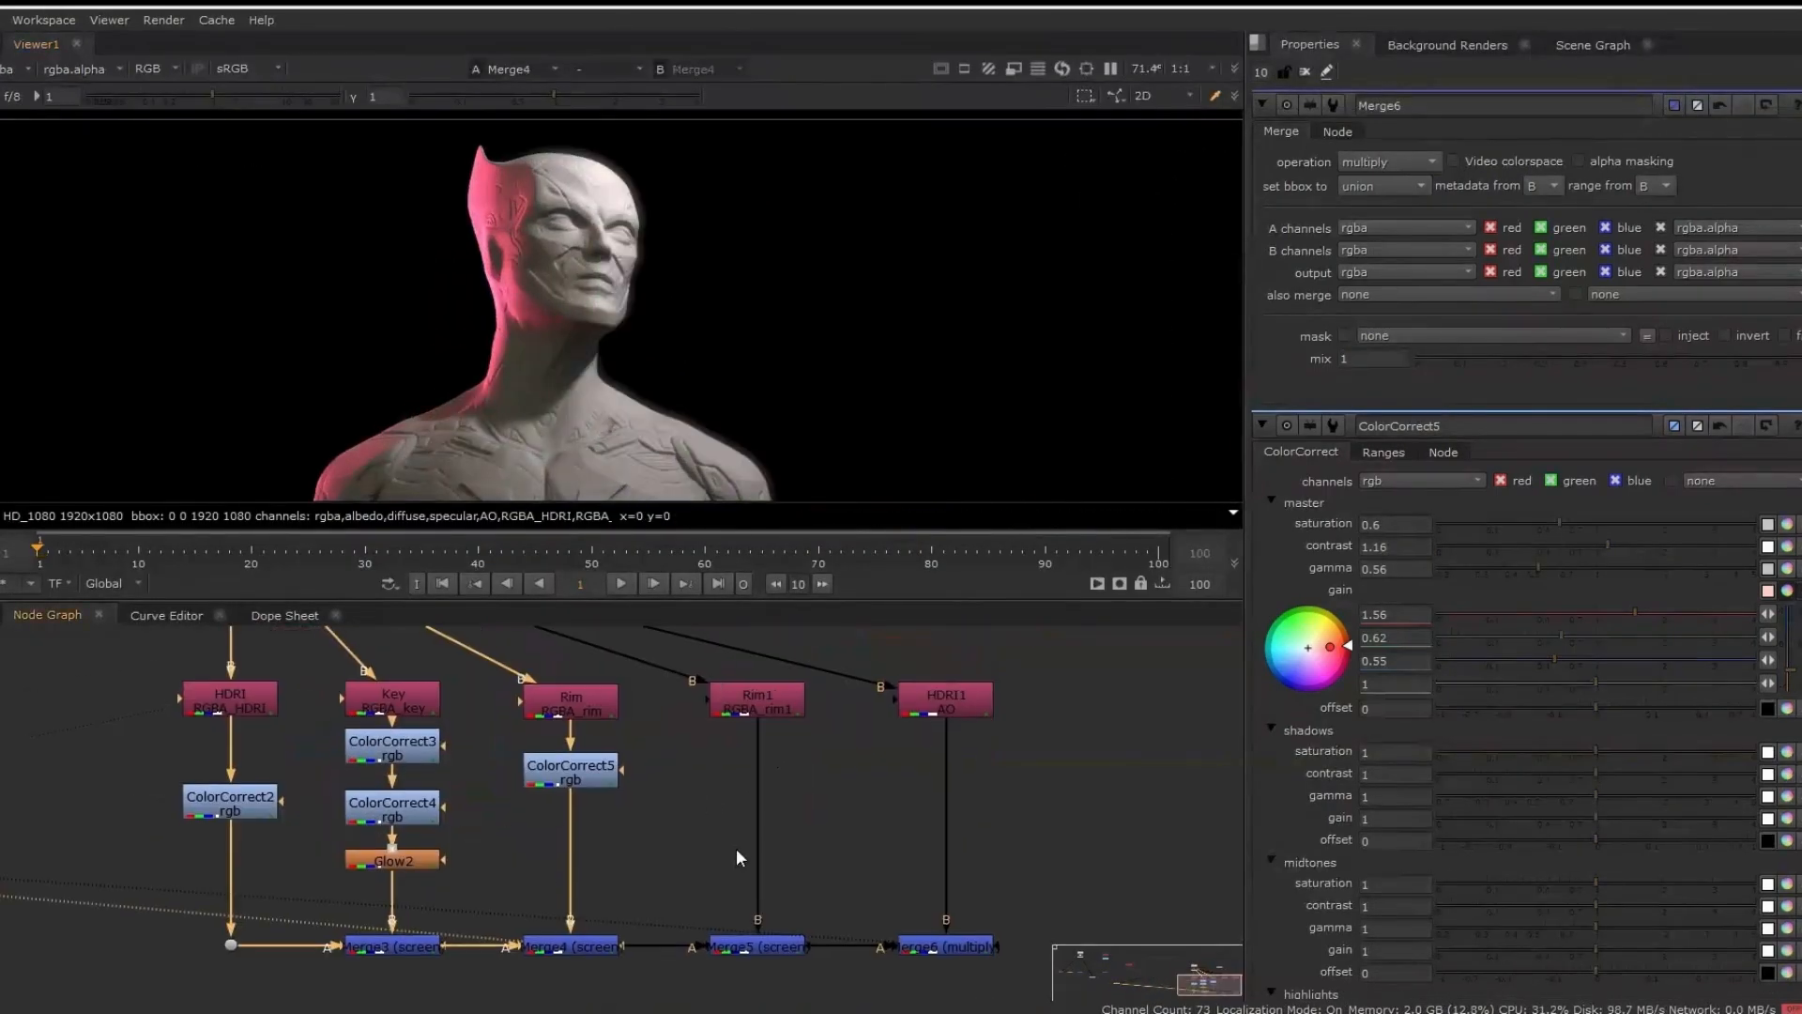
left_click(747, 951, "ctrl+shift")
double_click(747, 951)
View the Rim1 pass on its own and insert a ColorCorrect node below its Shuffle node
left_click(757, 704)
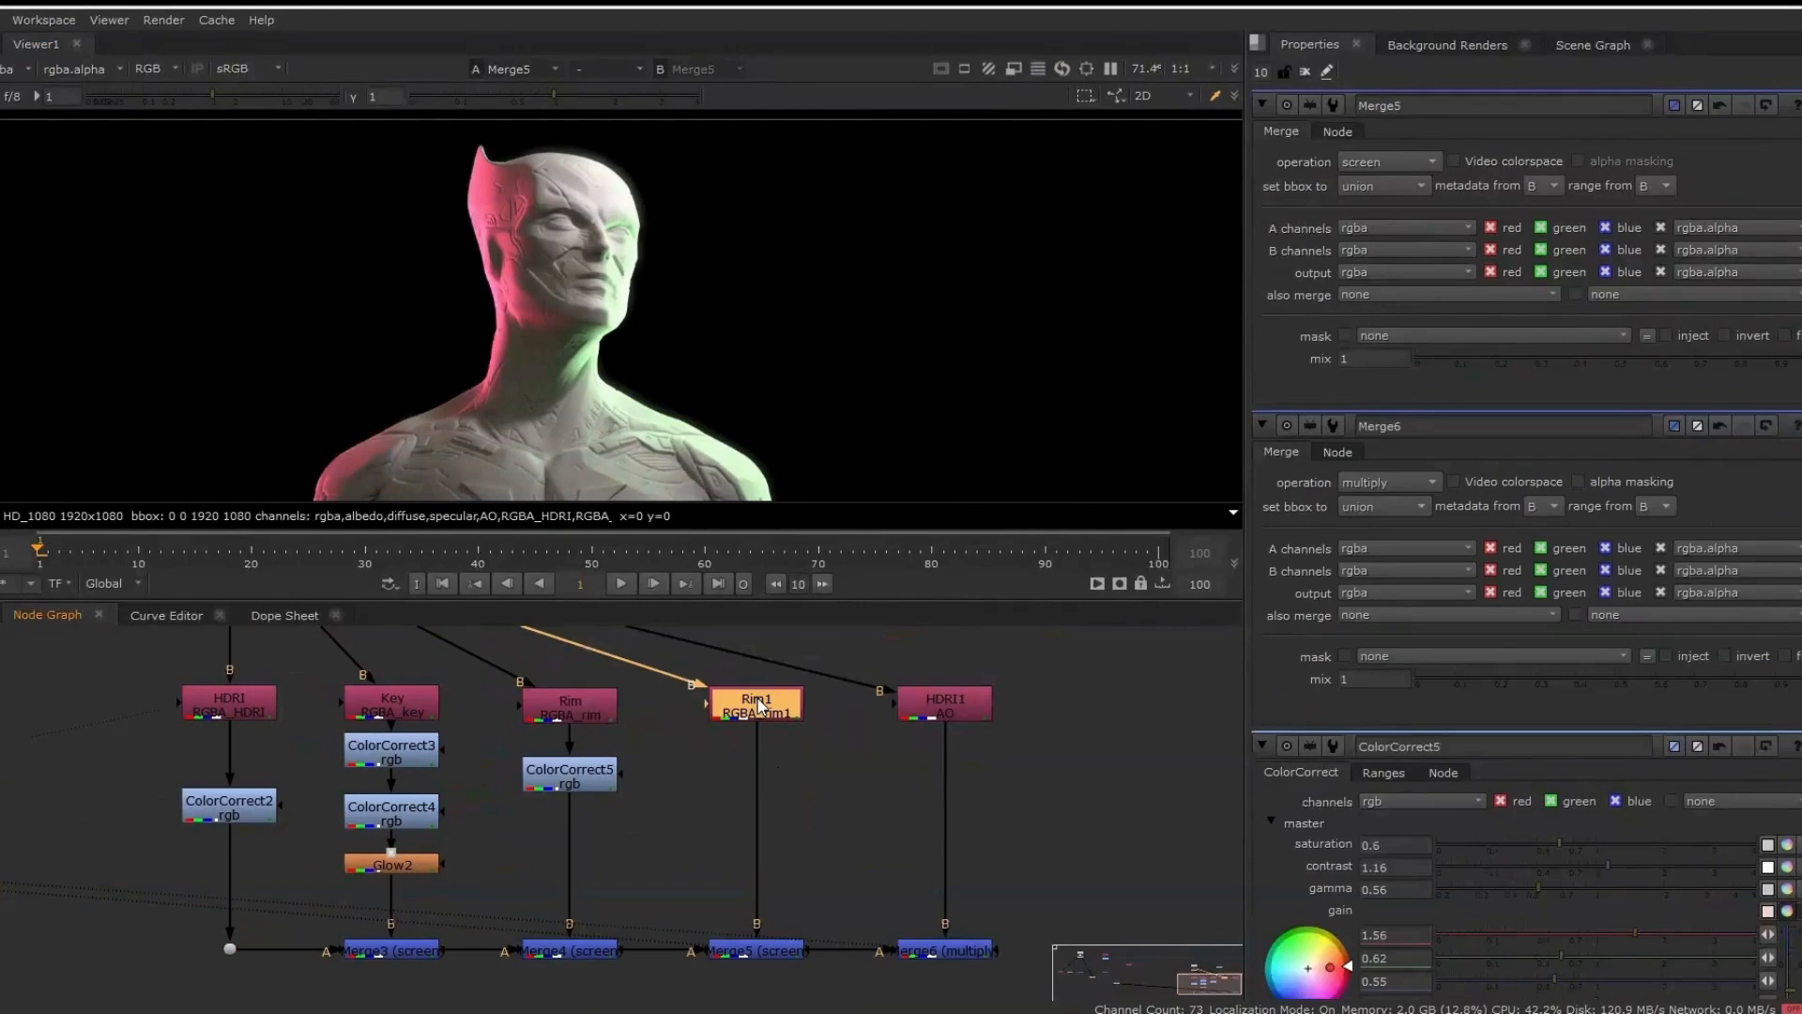
left_click(758, 706, "ctrl+shift")
double_click(761, 709)
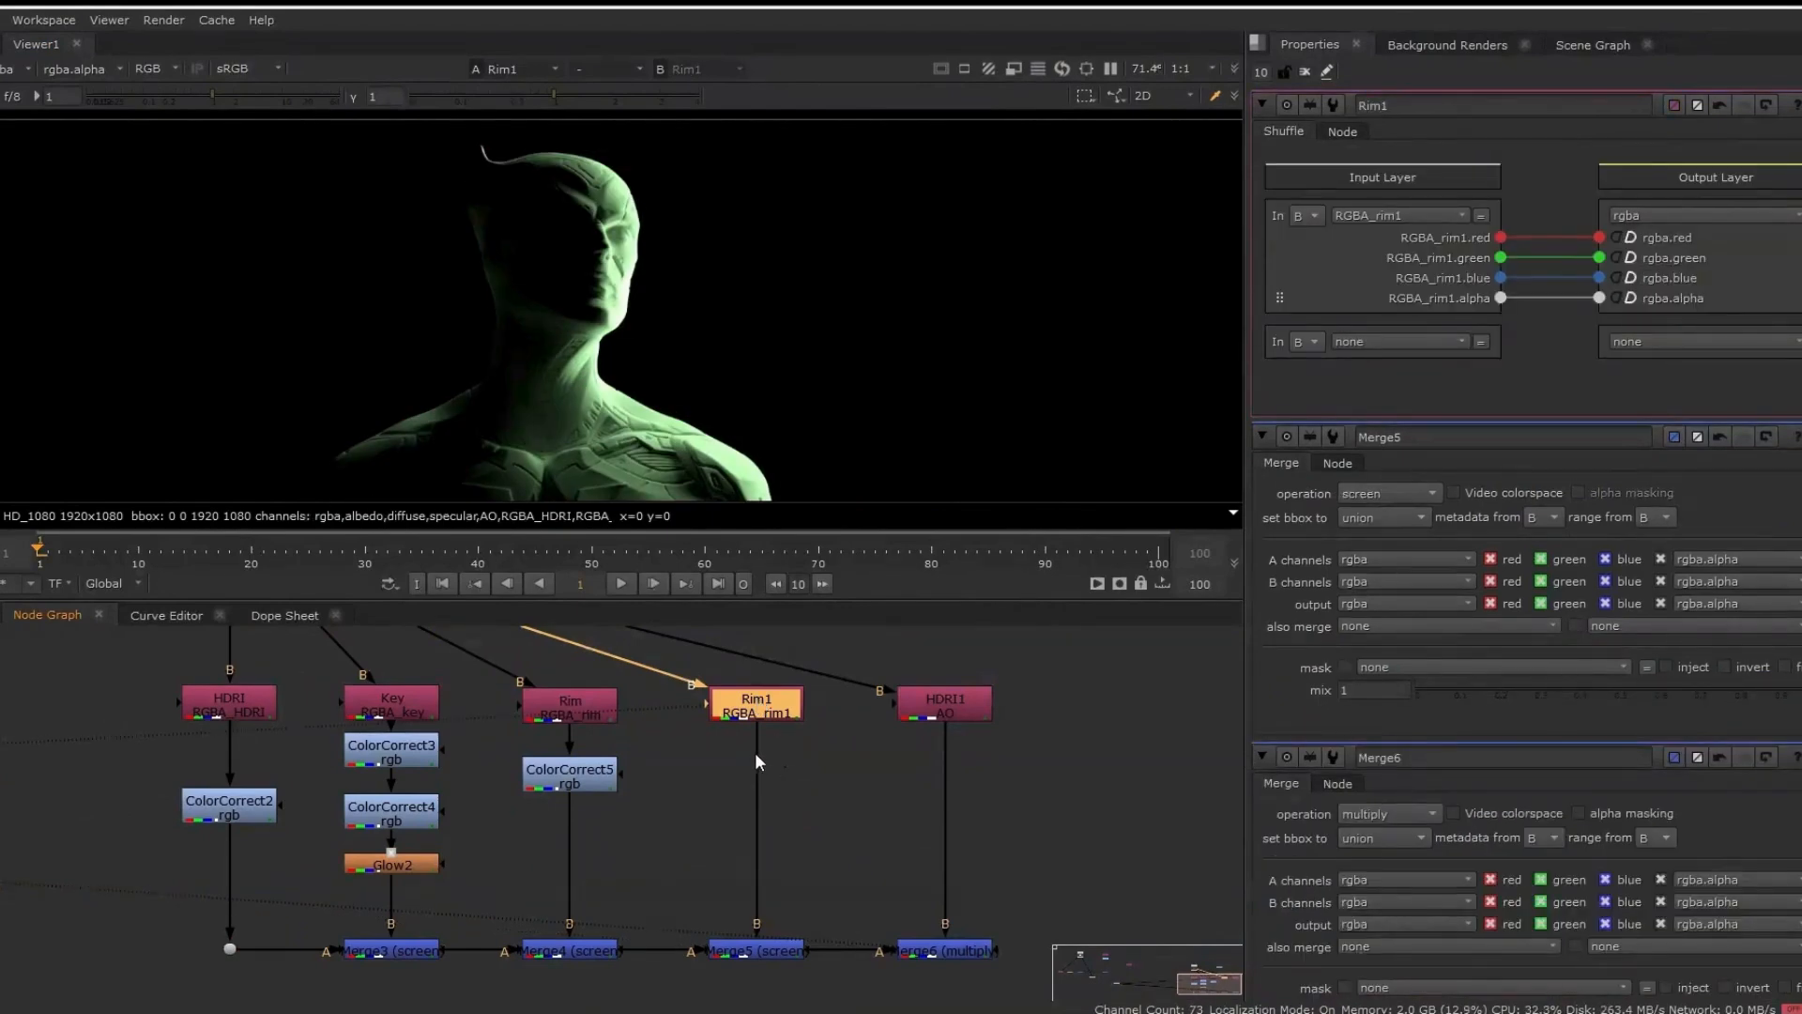
key("c")
key("1")
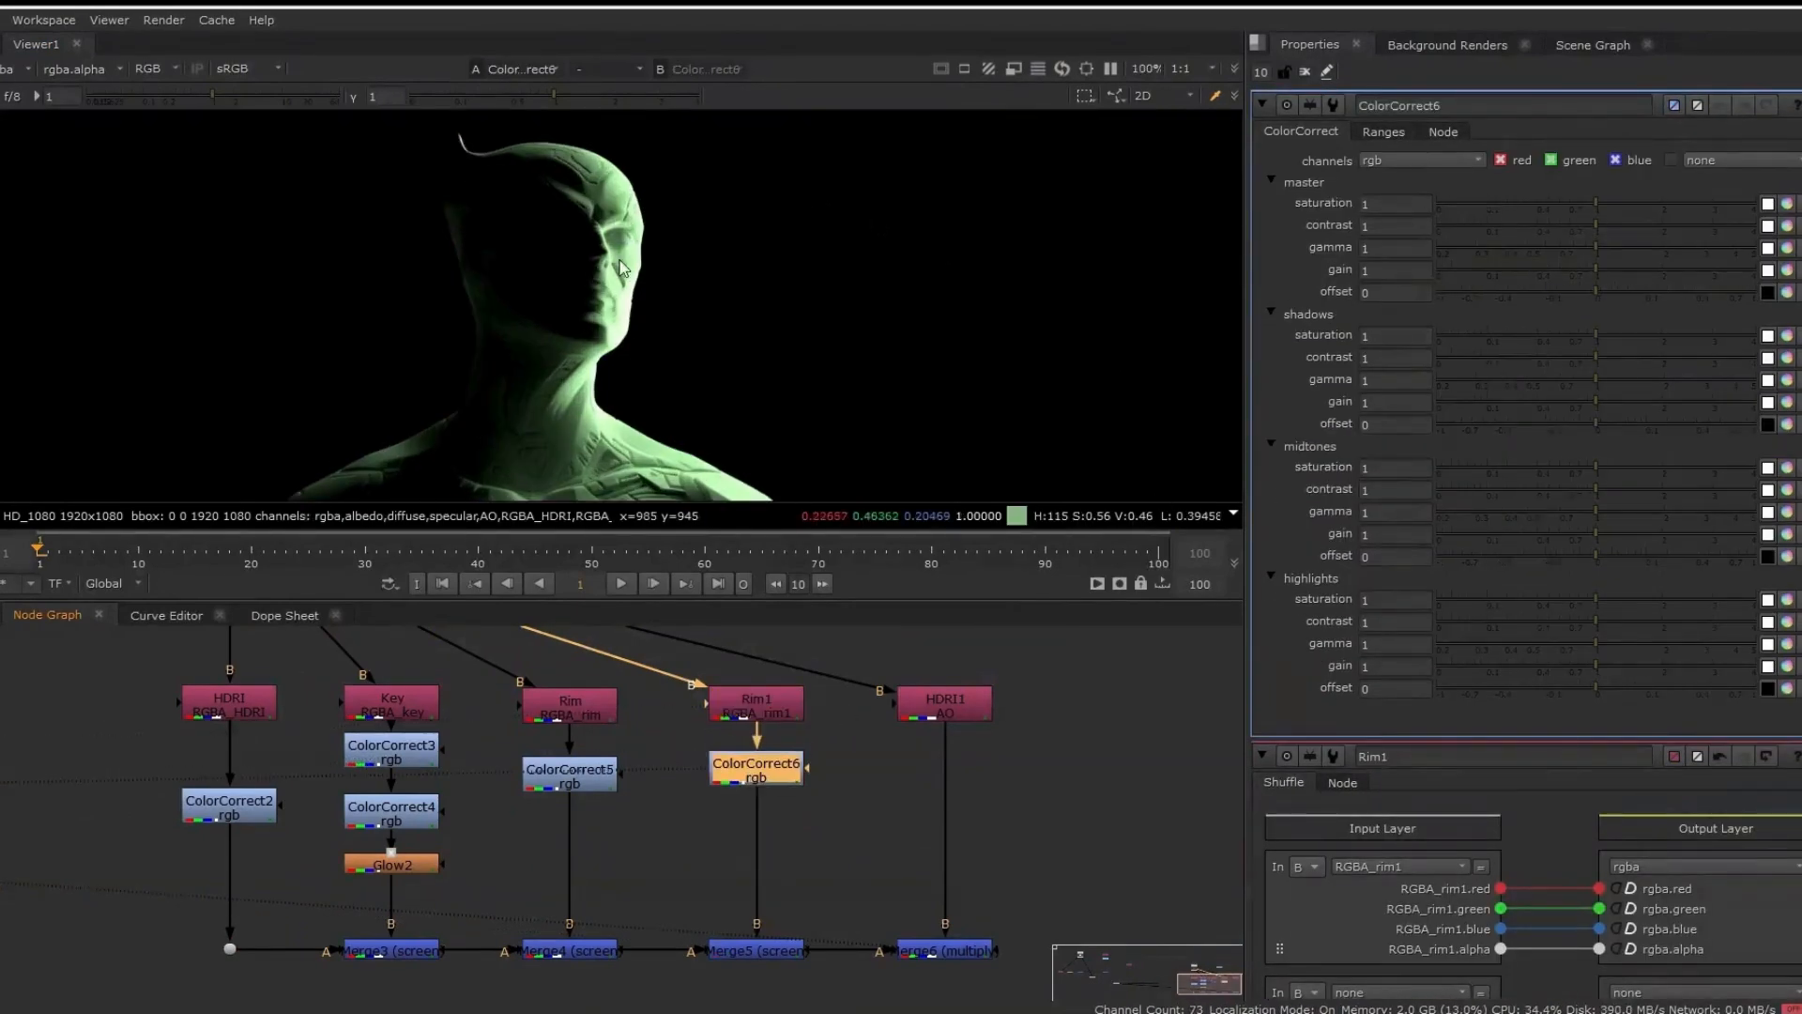
Set the Rim1 ColorCorrect's master gamma to 0.64, contrast to 0.7 and gain to 1.4, and view its screen merge
scroll(620, 251, "up", 2)
left_click(1553, 245)
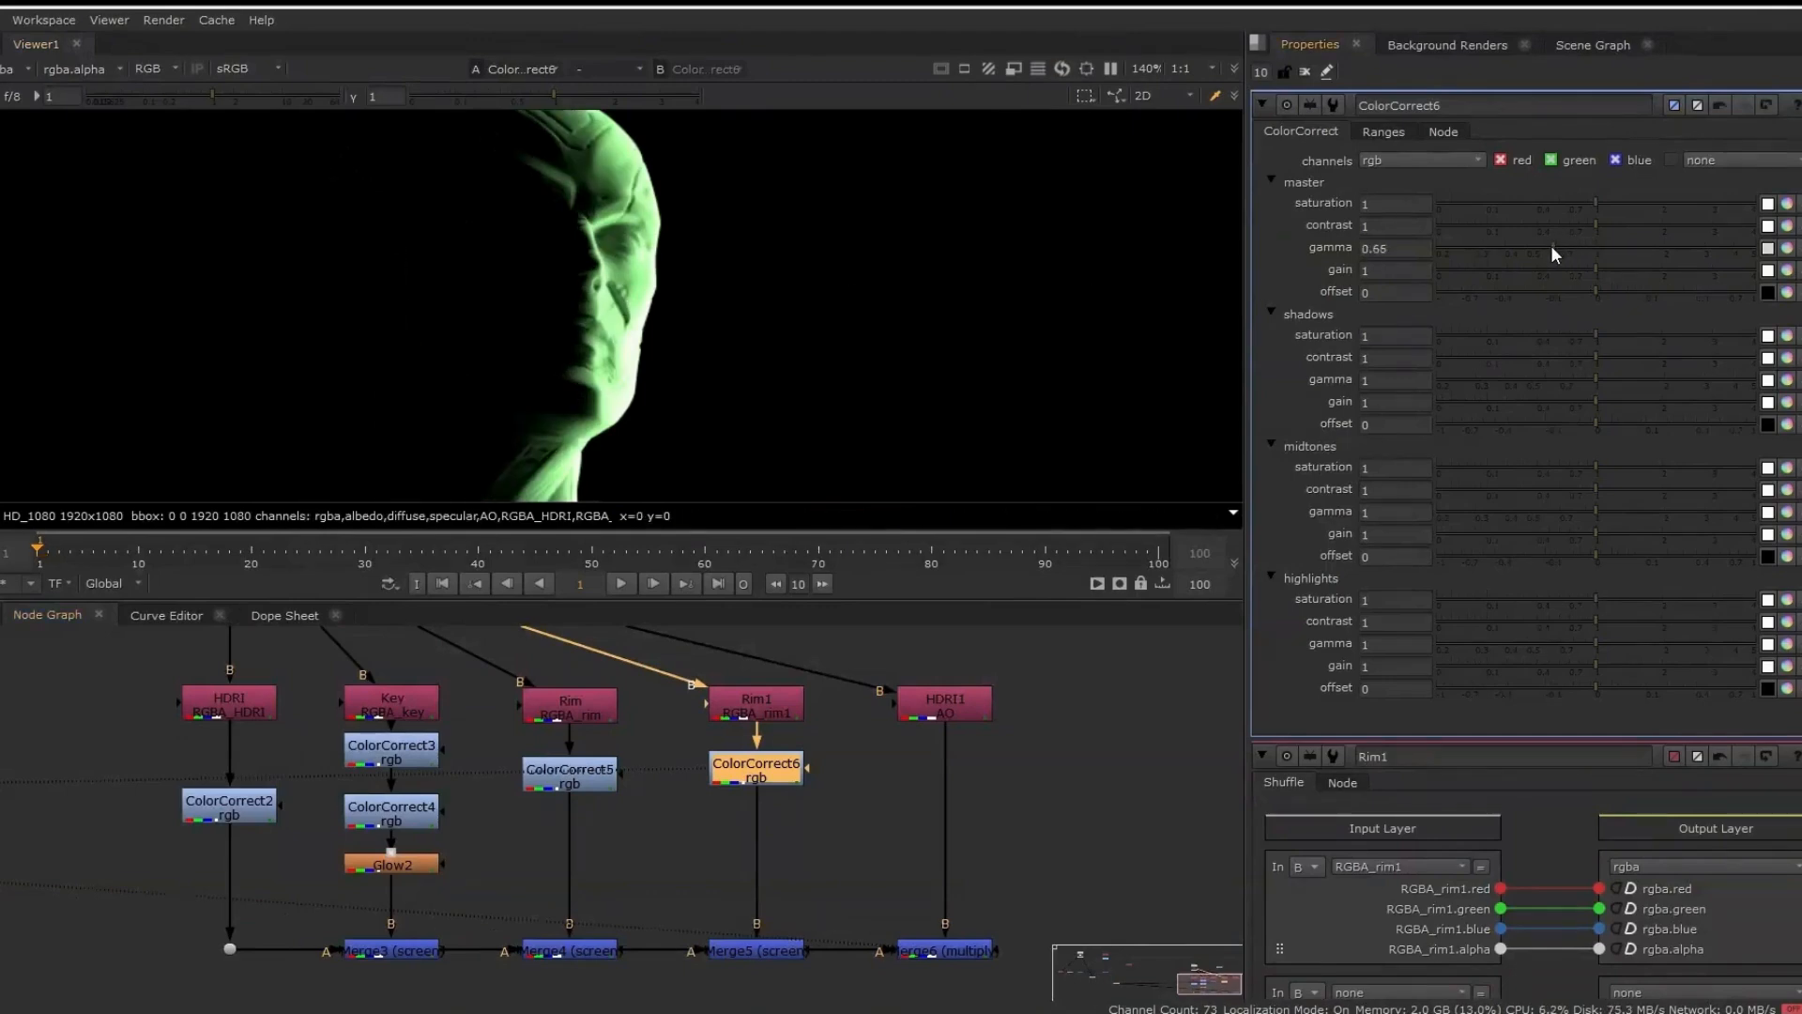
left_click_drag(1564, 229, 1571, 229)
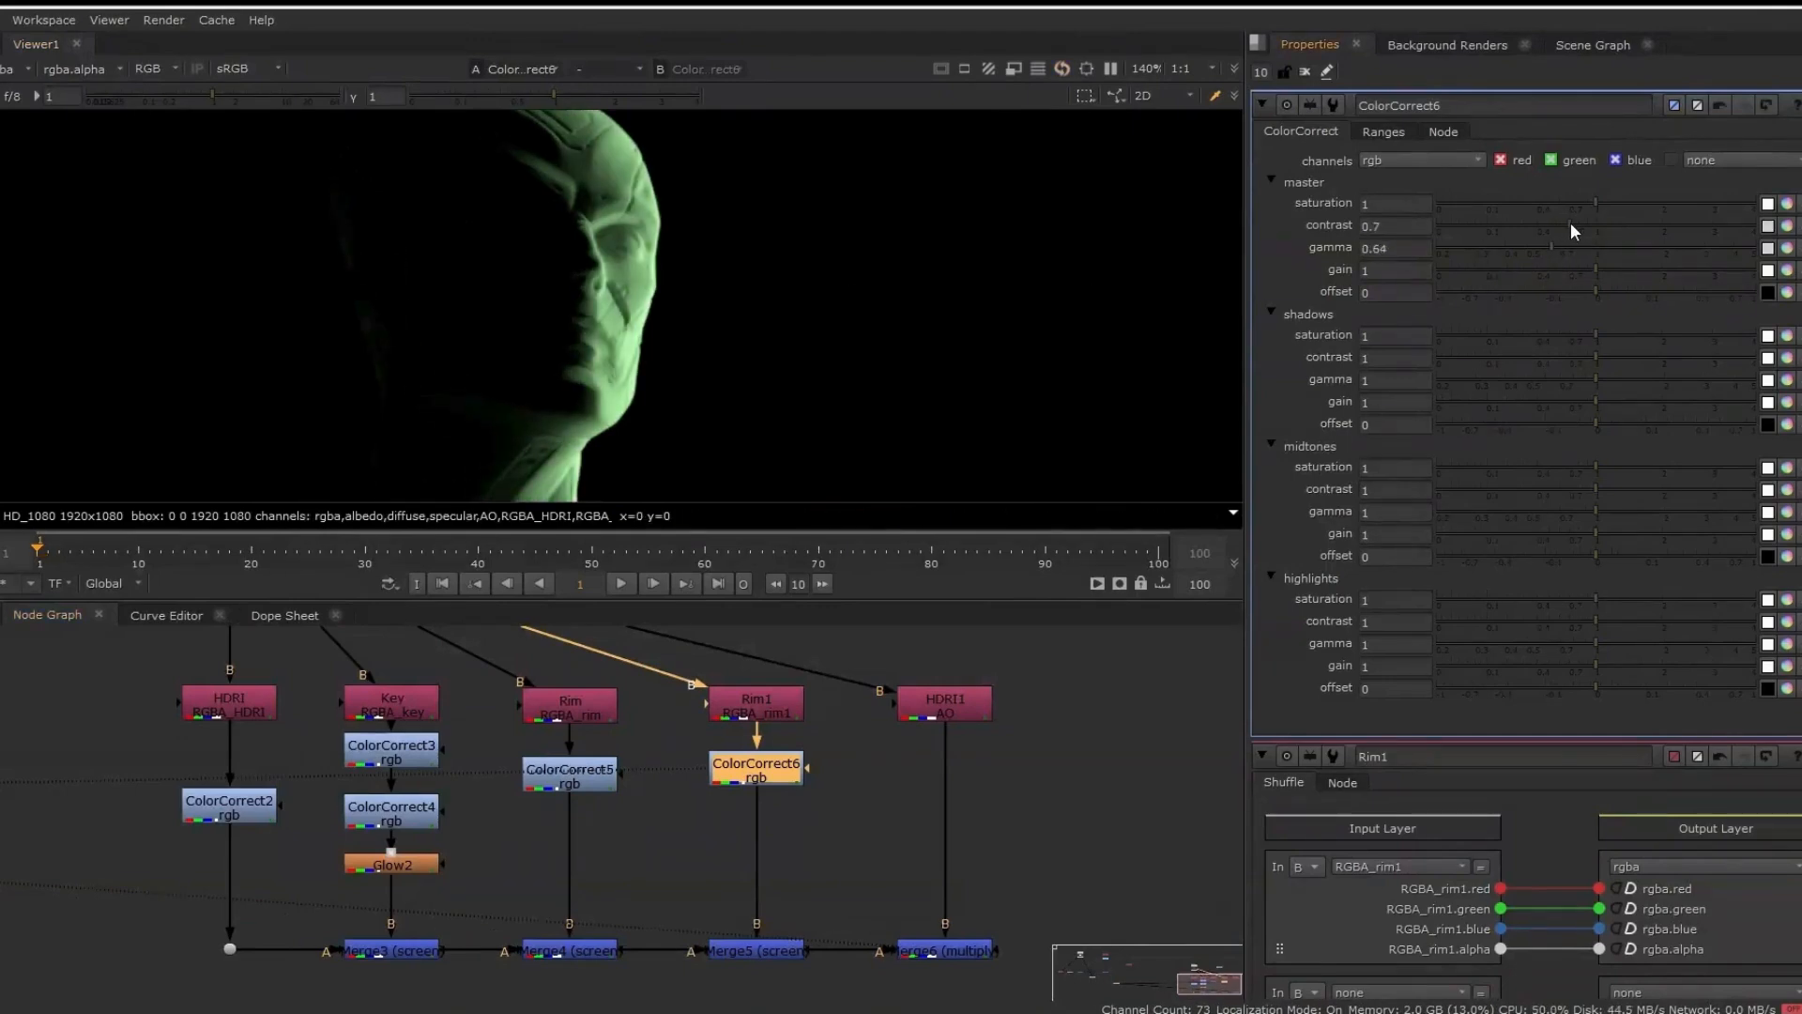
left_click(1625, 271)
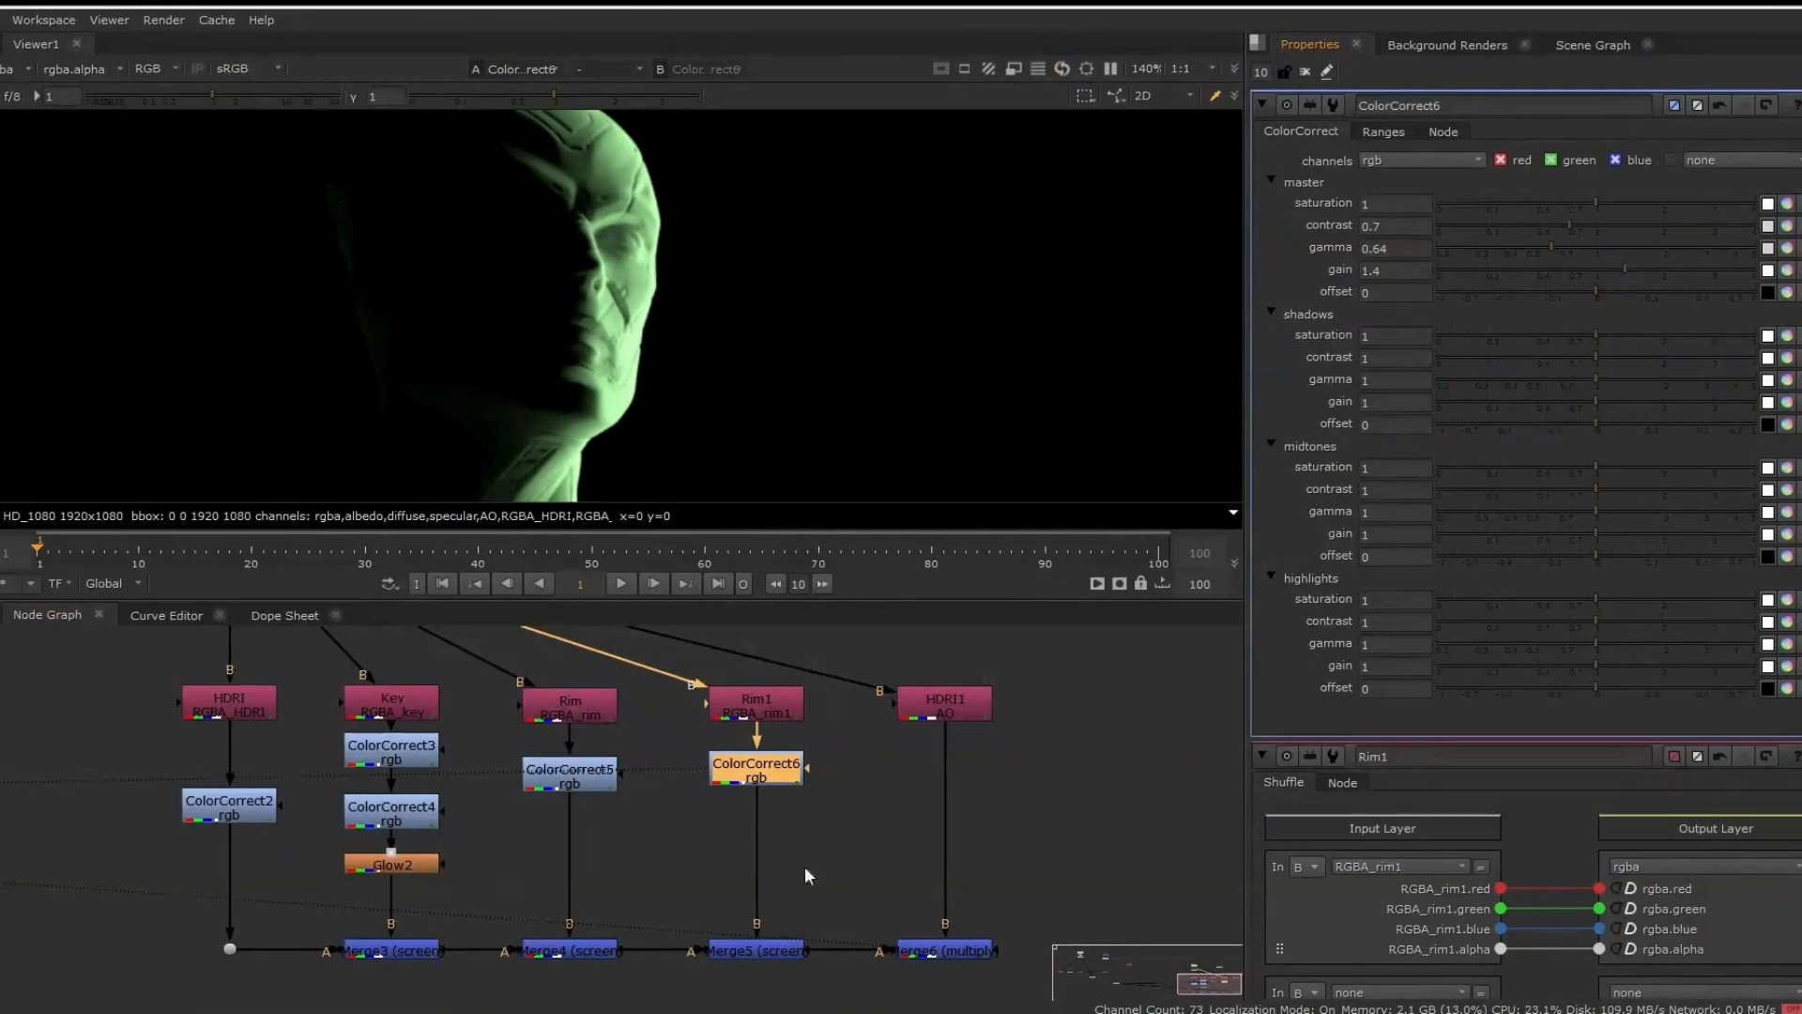
double_click(736, 944)
key("1")
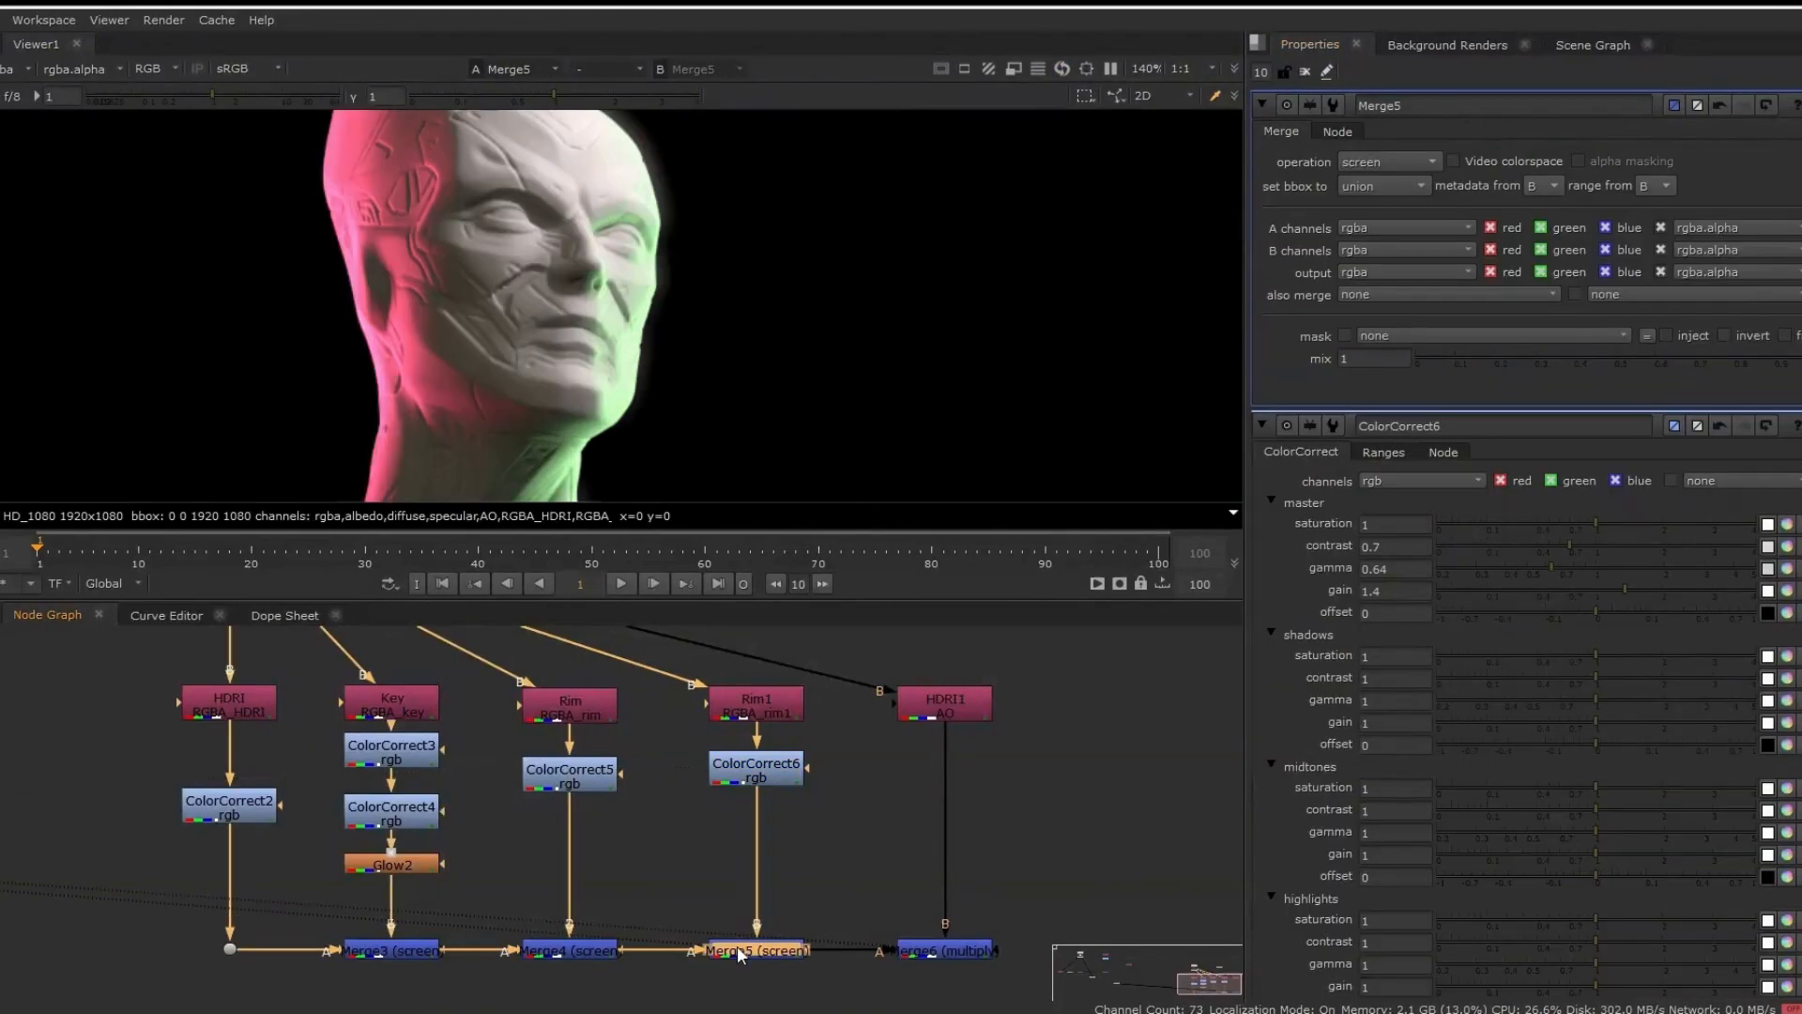
Set the Rim1 ColorCorrect's master contrast to 0.72, gain to 1.68 and saturation to 1.6
left_click(744, 770)
double_click(746, 772)
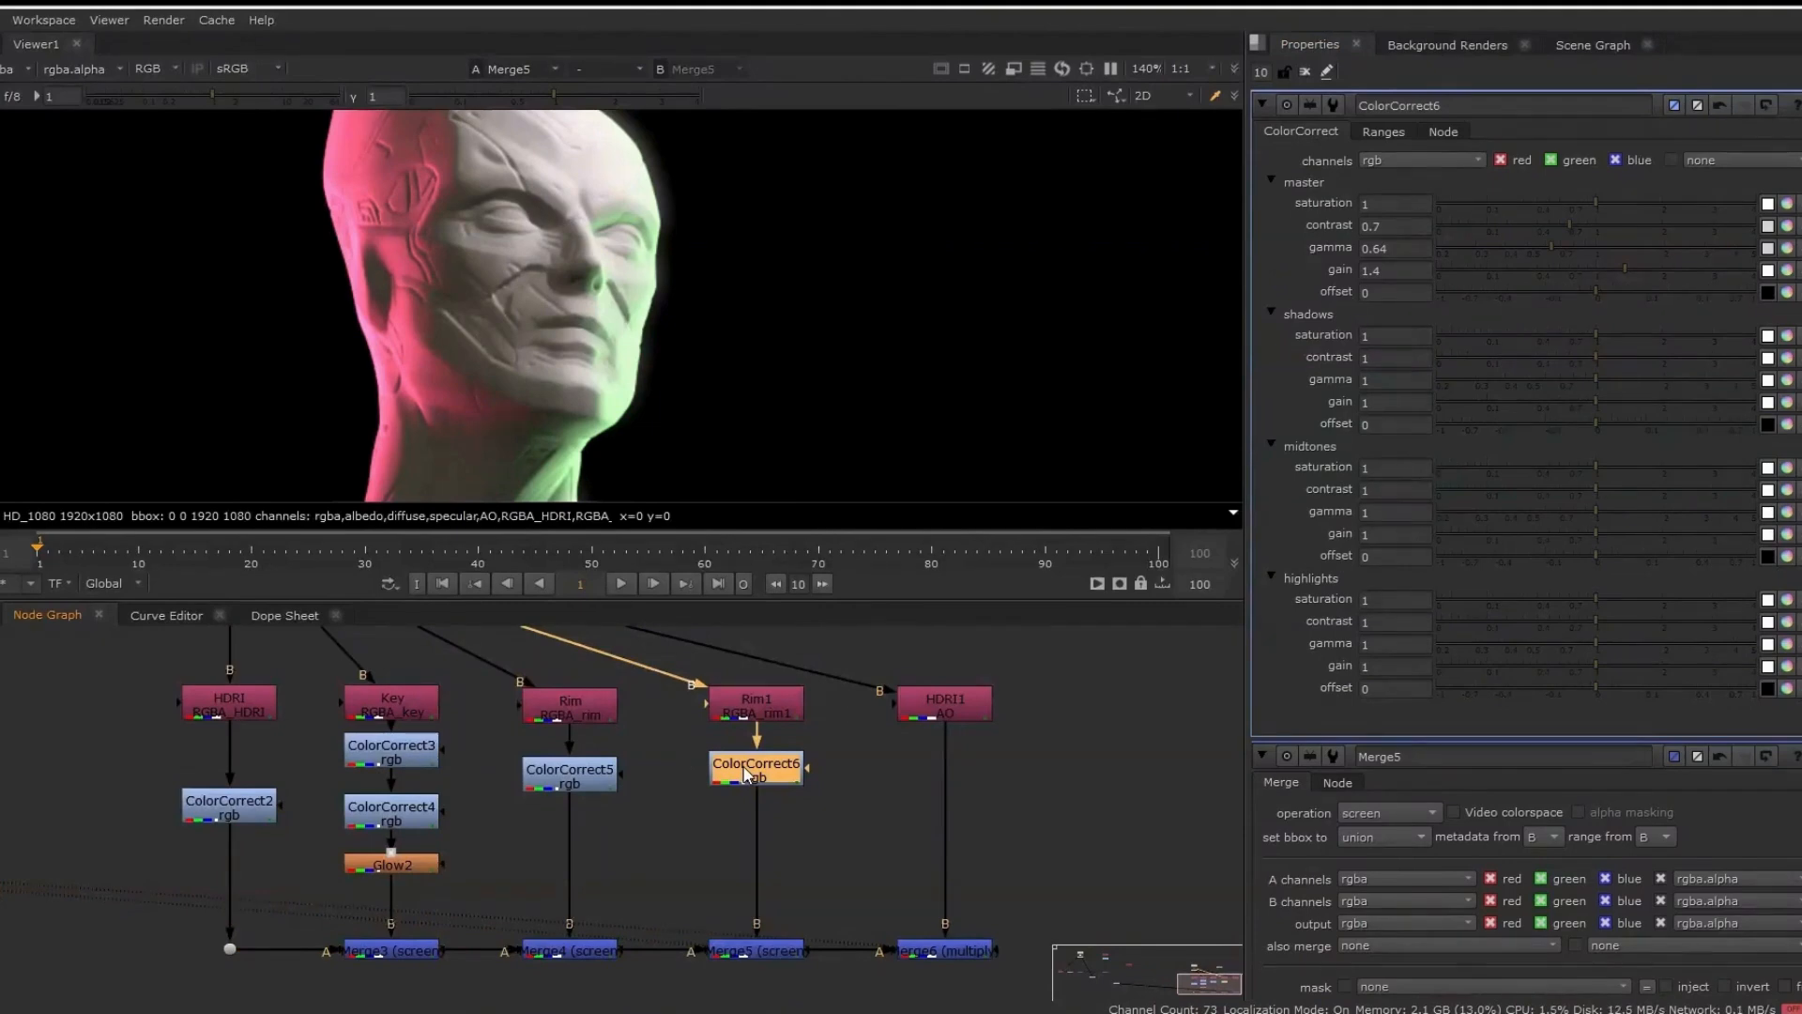
left_click_drag(1590, 227, 1571, 225)
left_click_drag(1664, 269, 1645, 269)
left_click(1639, 205)
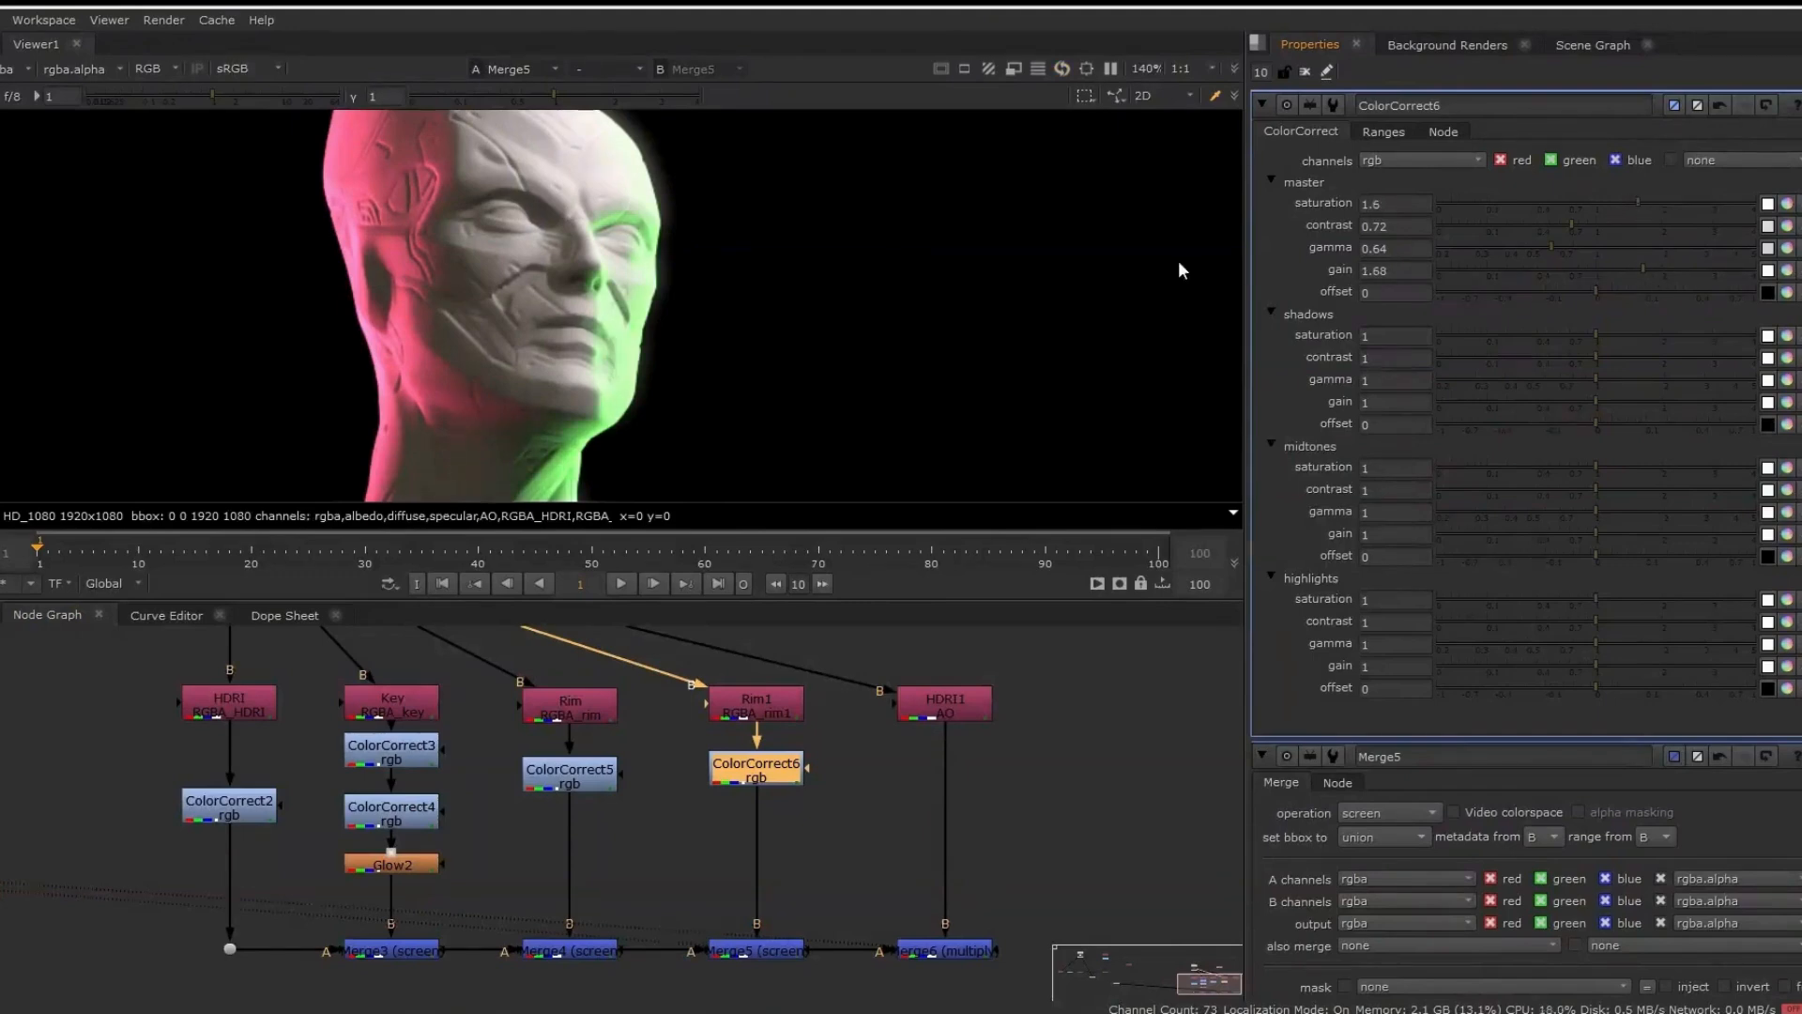
Check the Rim1 grade on the whole bust and through the final multiply merge
scroll(639, 267, "down", 5)
scroll(732, 484, "up", 2)
scroll(747, 469, "down", 2)
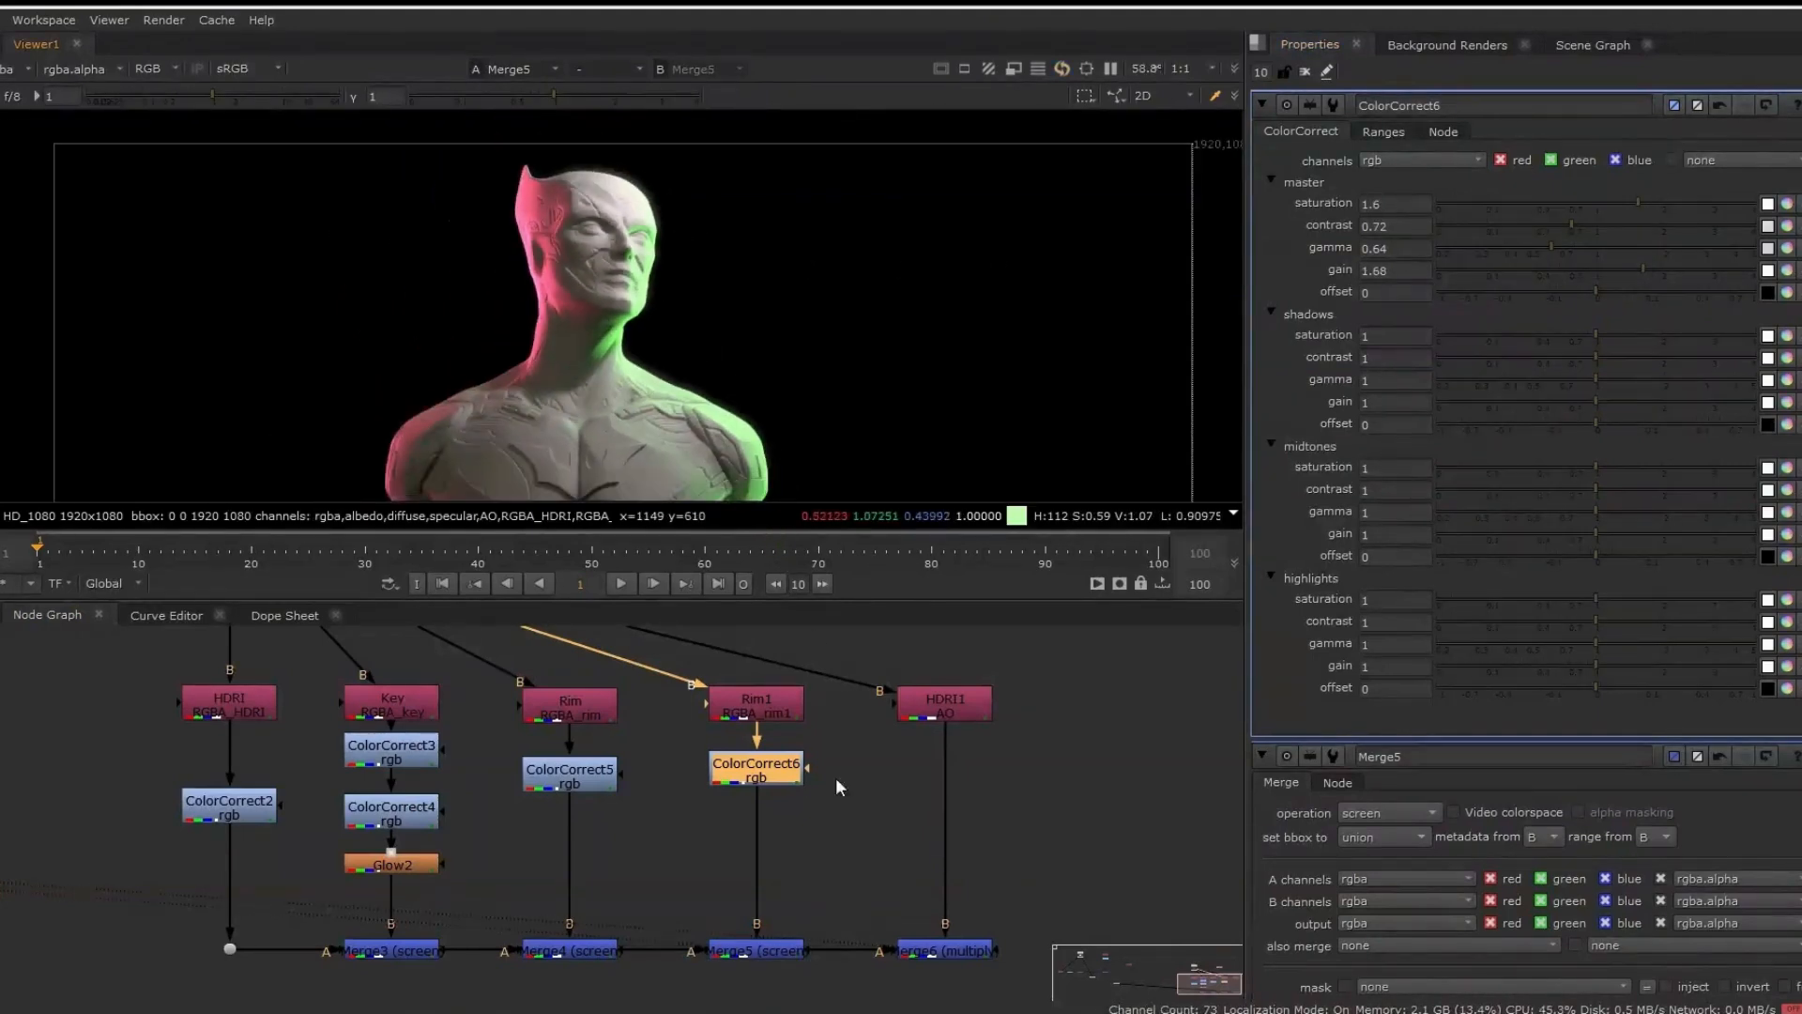
middle_click_drag(927, 932, 792, 845)
left_click(796, 861)
key("1")
double_click(796, 861)
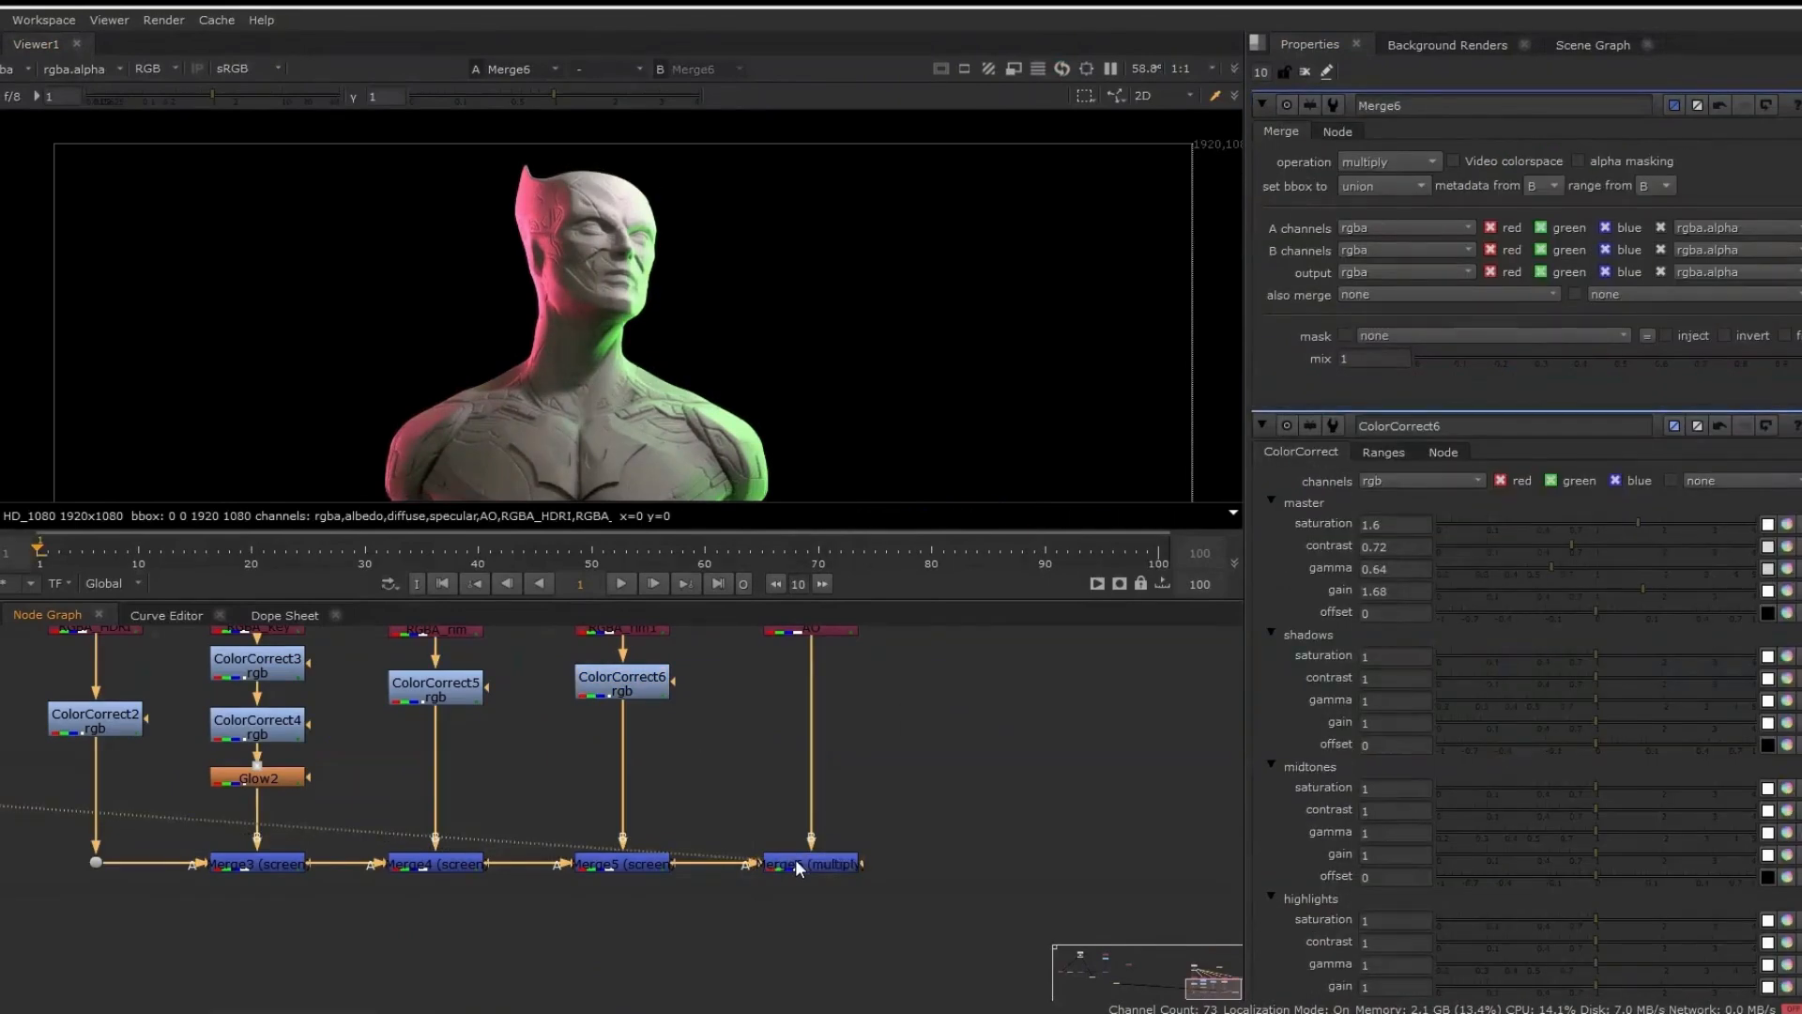
View the Key pass on its own and return to the final multiply merge
scroll(796, 859, "down", 2)
left_click(406, 678)
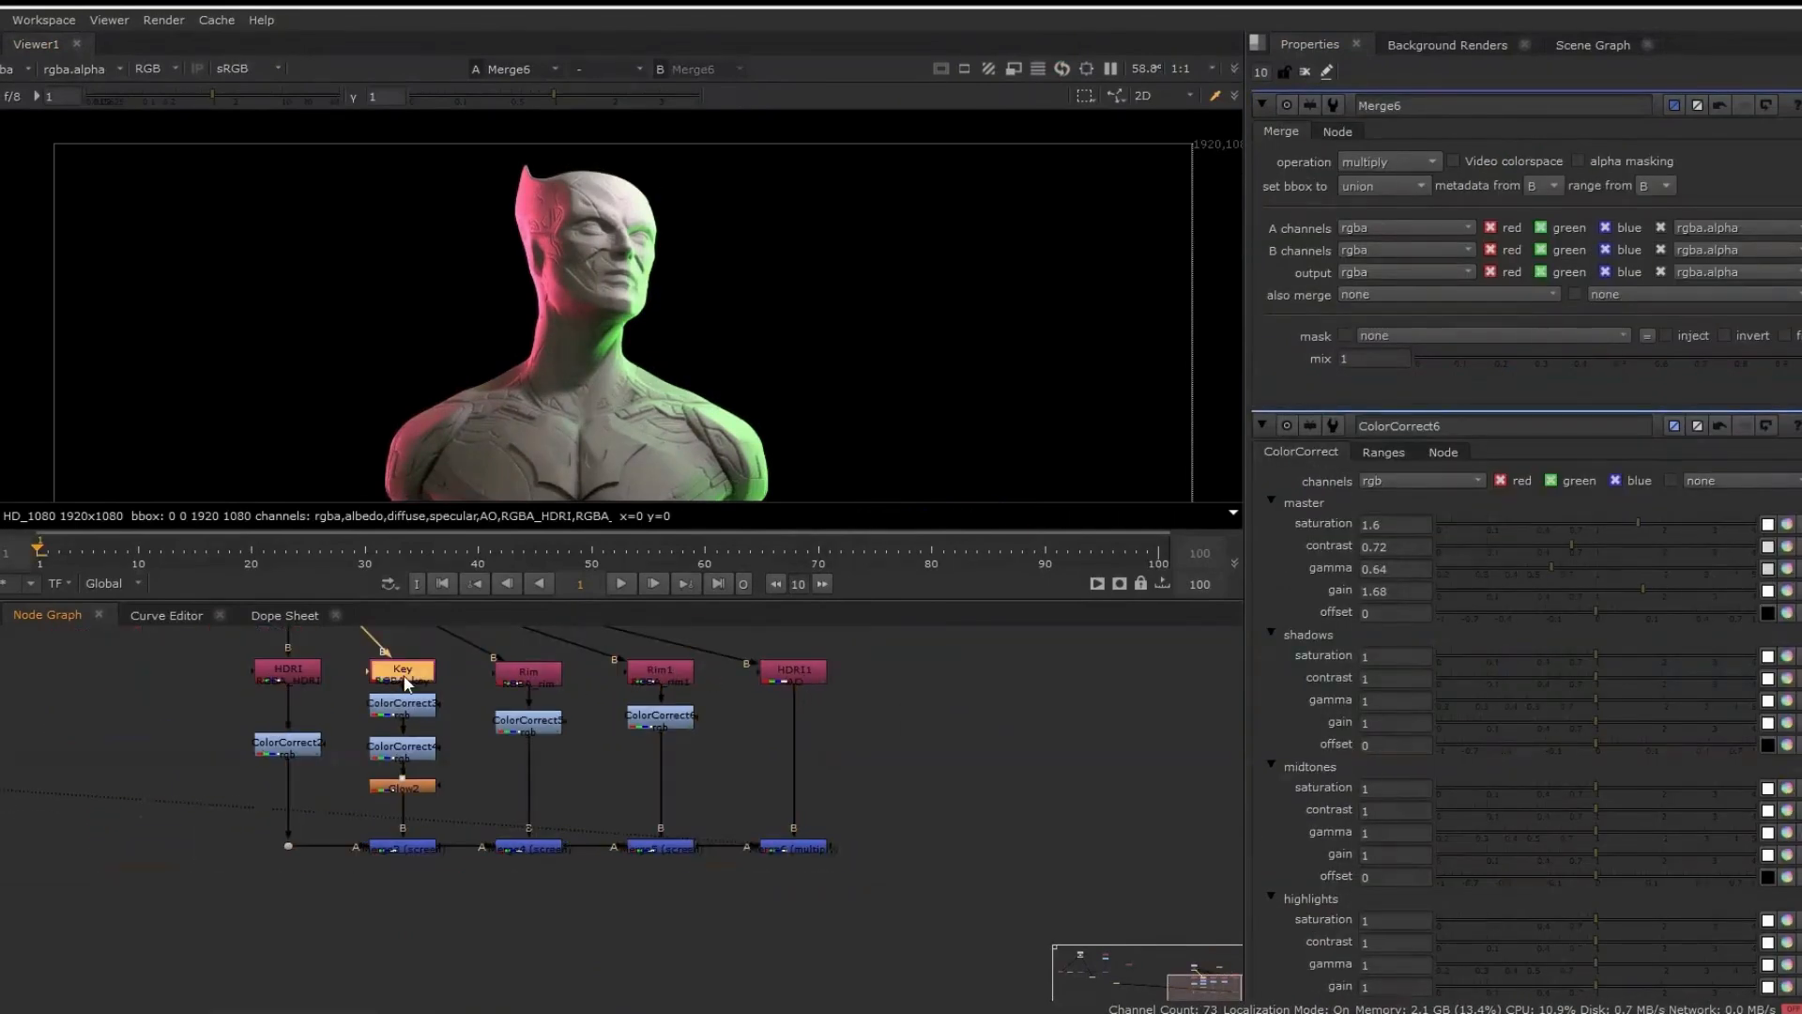
key("1")
double_click(405, 678)
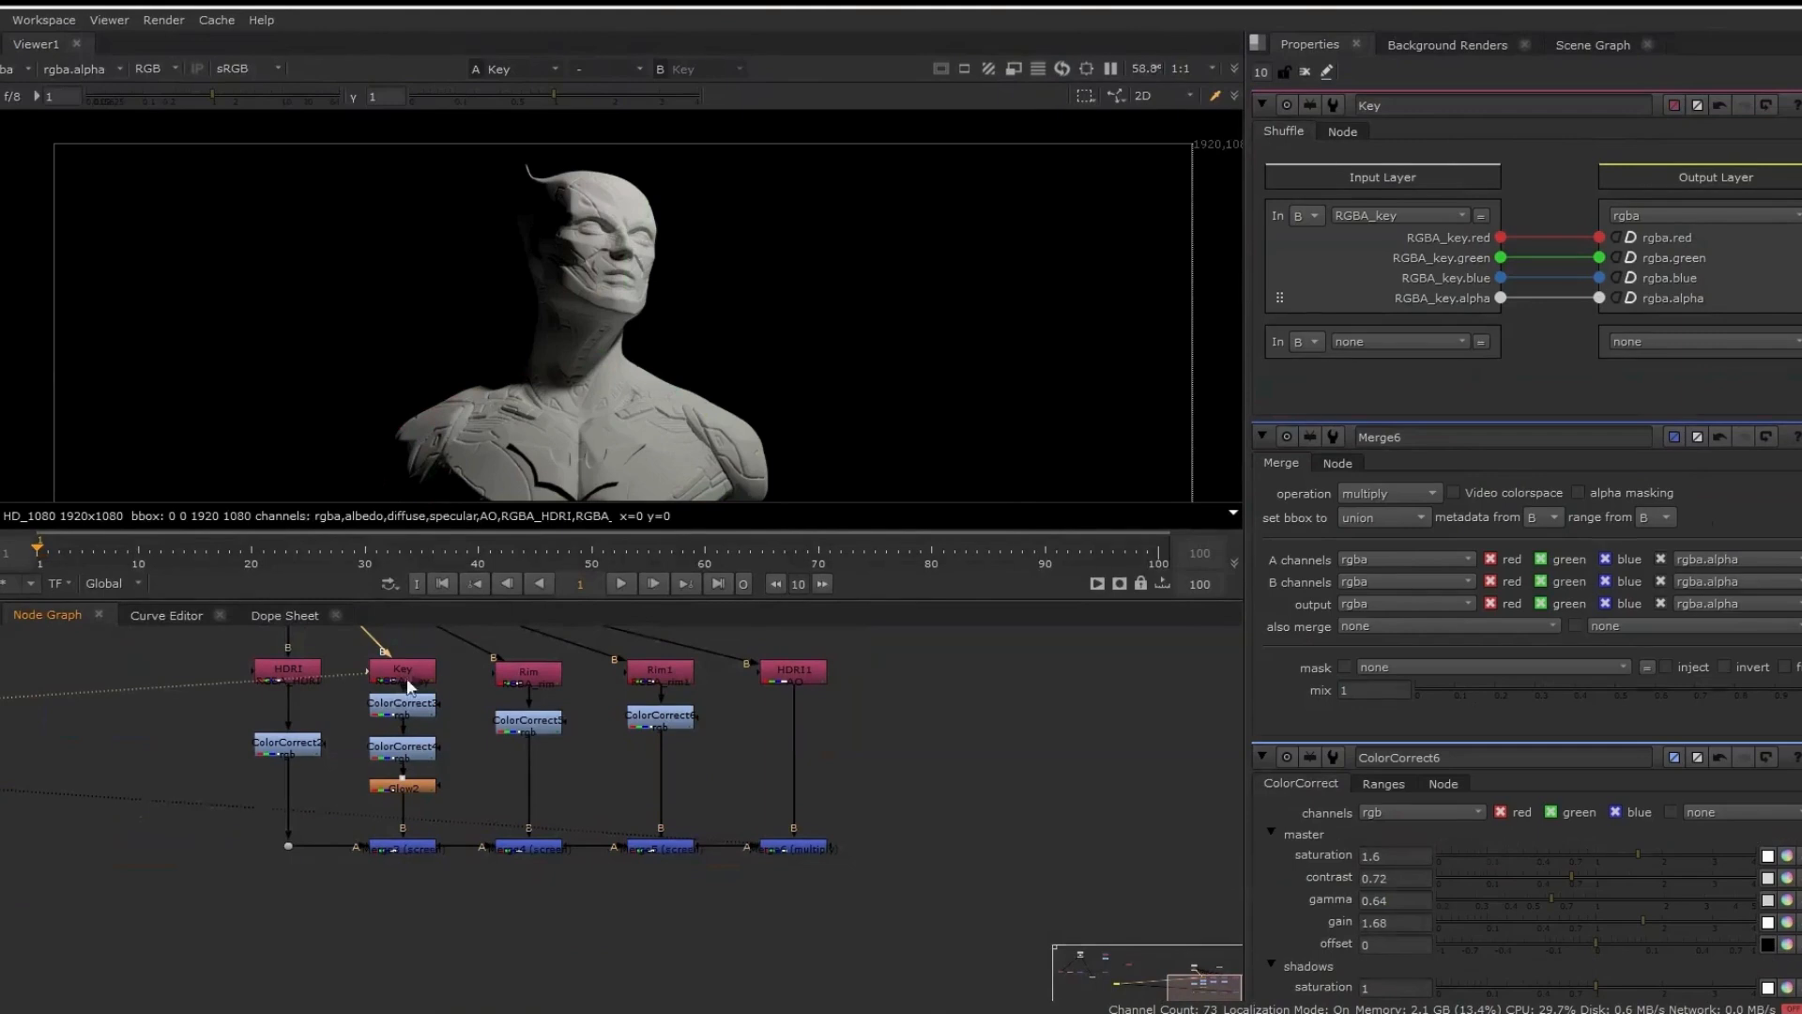
left_click(812, 843)
key("1")
Assign the original Read node as the second viewer input and show the final merge in the enlarged viewer
middle_click_drag(625, 738, 687, 893)
left_click(346, 694)
key("2")
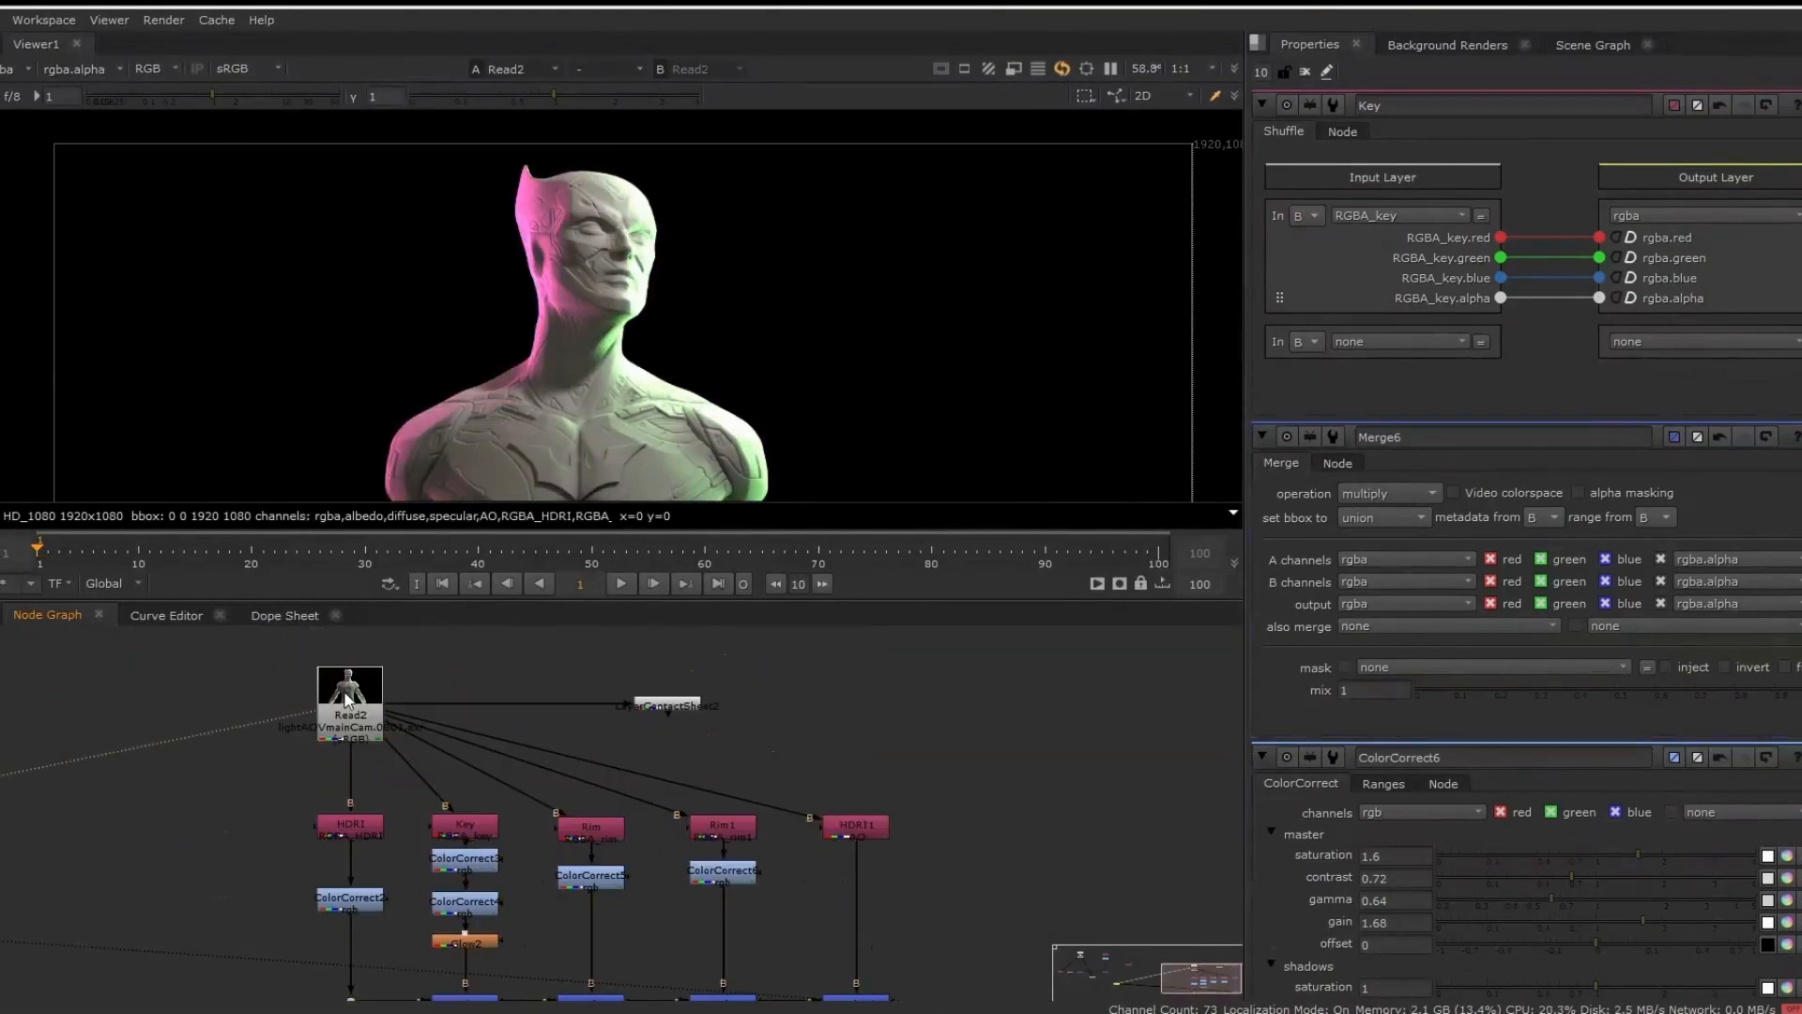
middle_click_drag(604, 802, 537, 704)
left_click(798, 902)
key("1")
key("space")
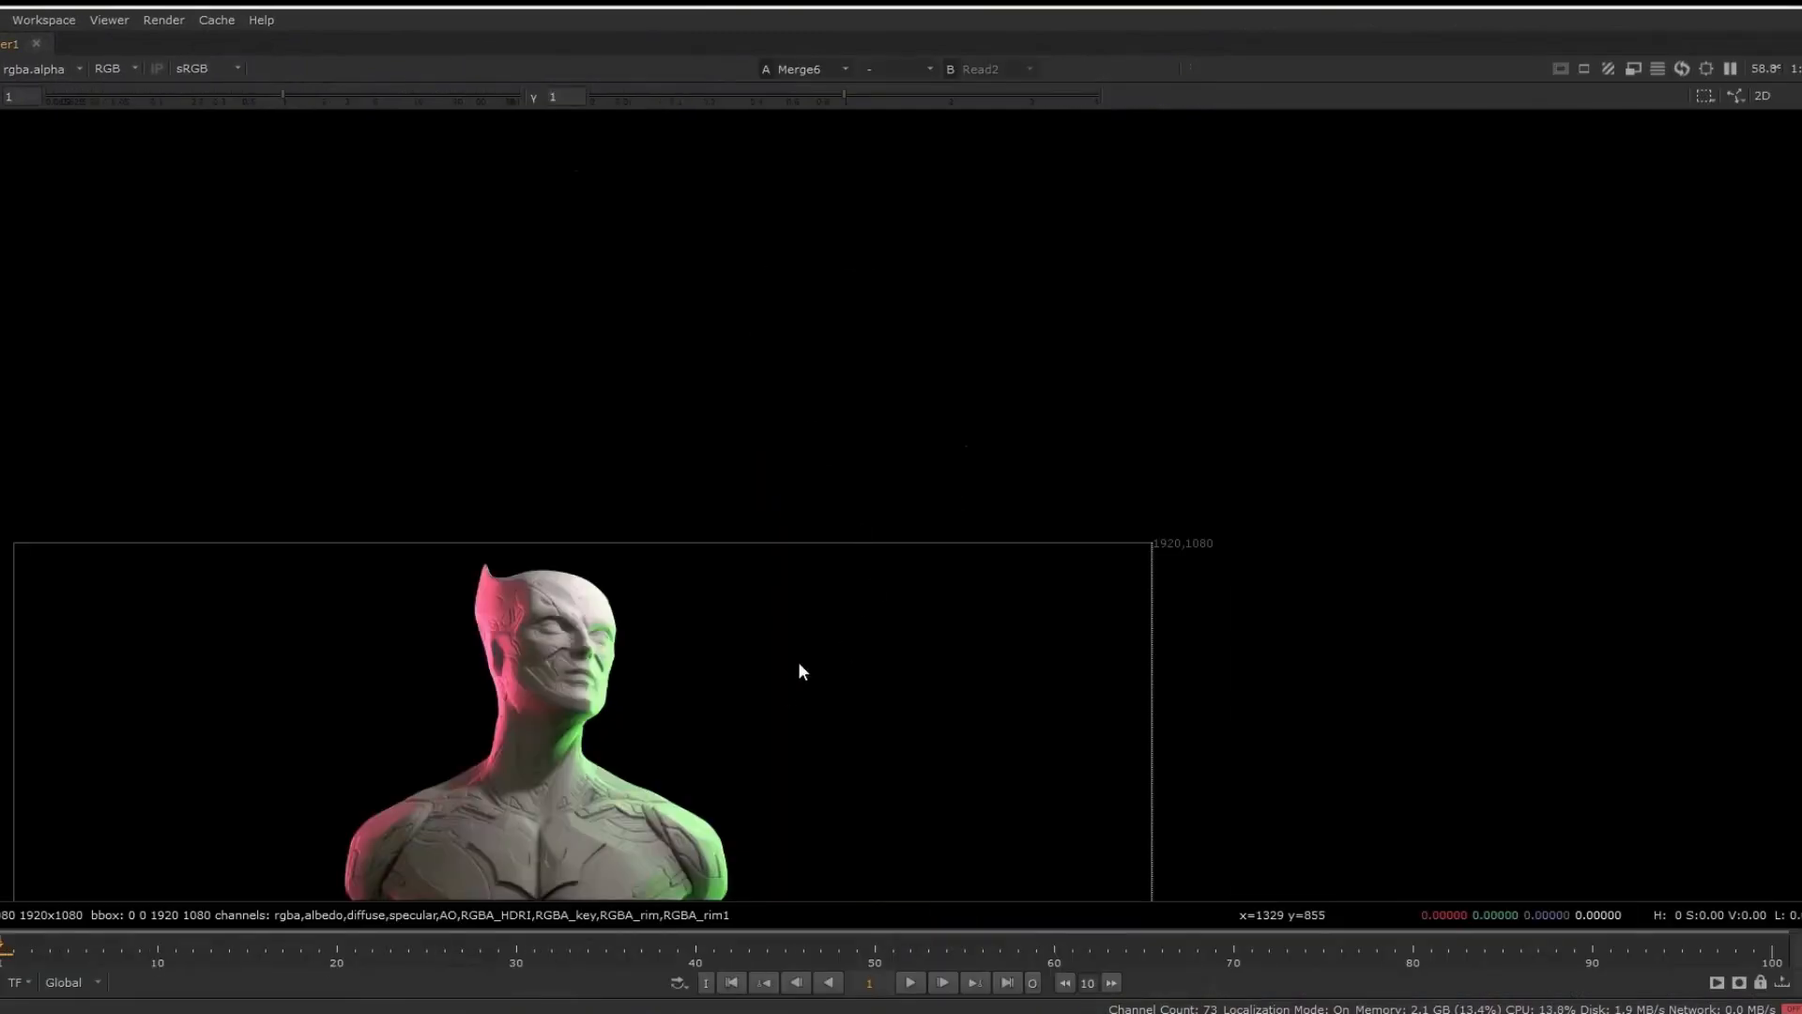
Compare the original render and the final merge repeatedly, examining the chest, torso and arms up close and the whole figure
key("2")
scroll(802, 540, "up", 5)
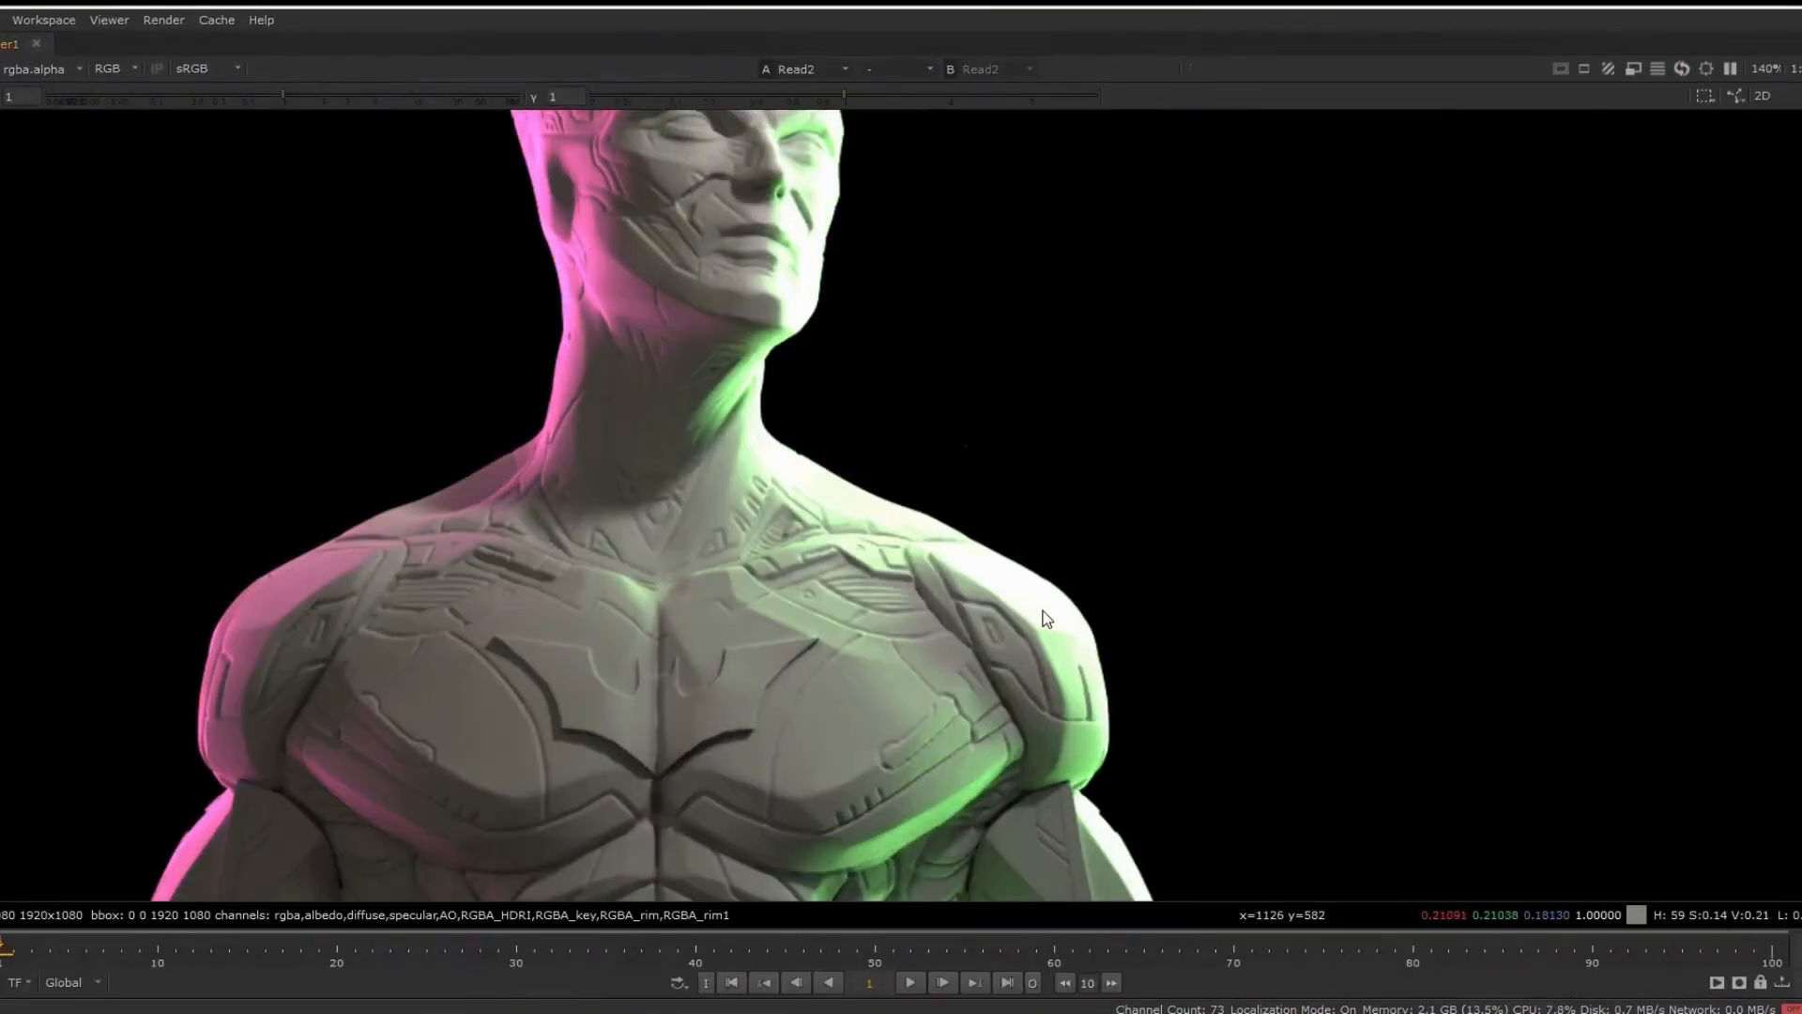
key("1")
middle_click_drag(1002, 632, 754, 351)
key("2")
key("1")
middle_click_drag(770, 543, 836, 441)
key("2")
key("1")
scroll(852, 473, "down", 6)
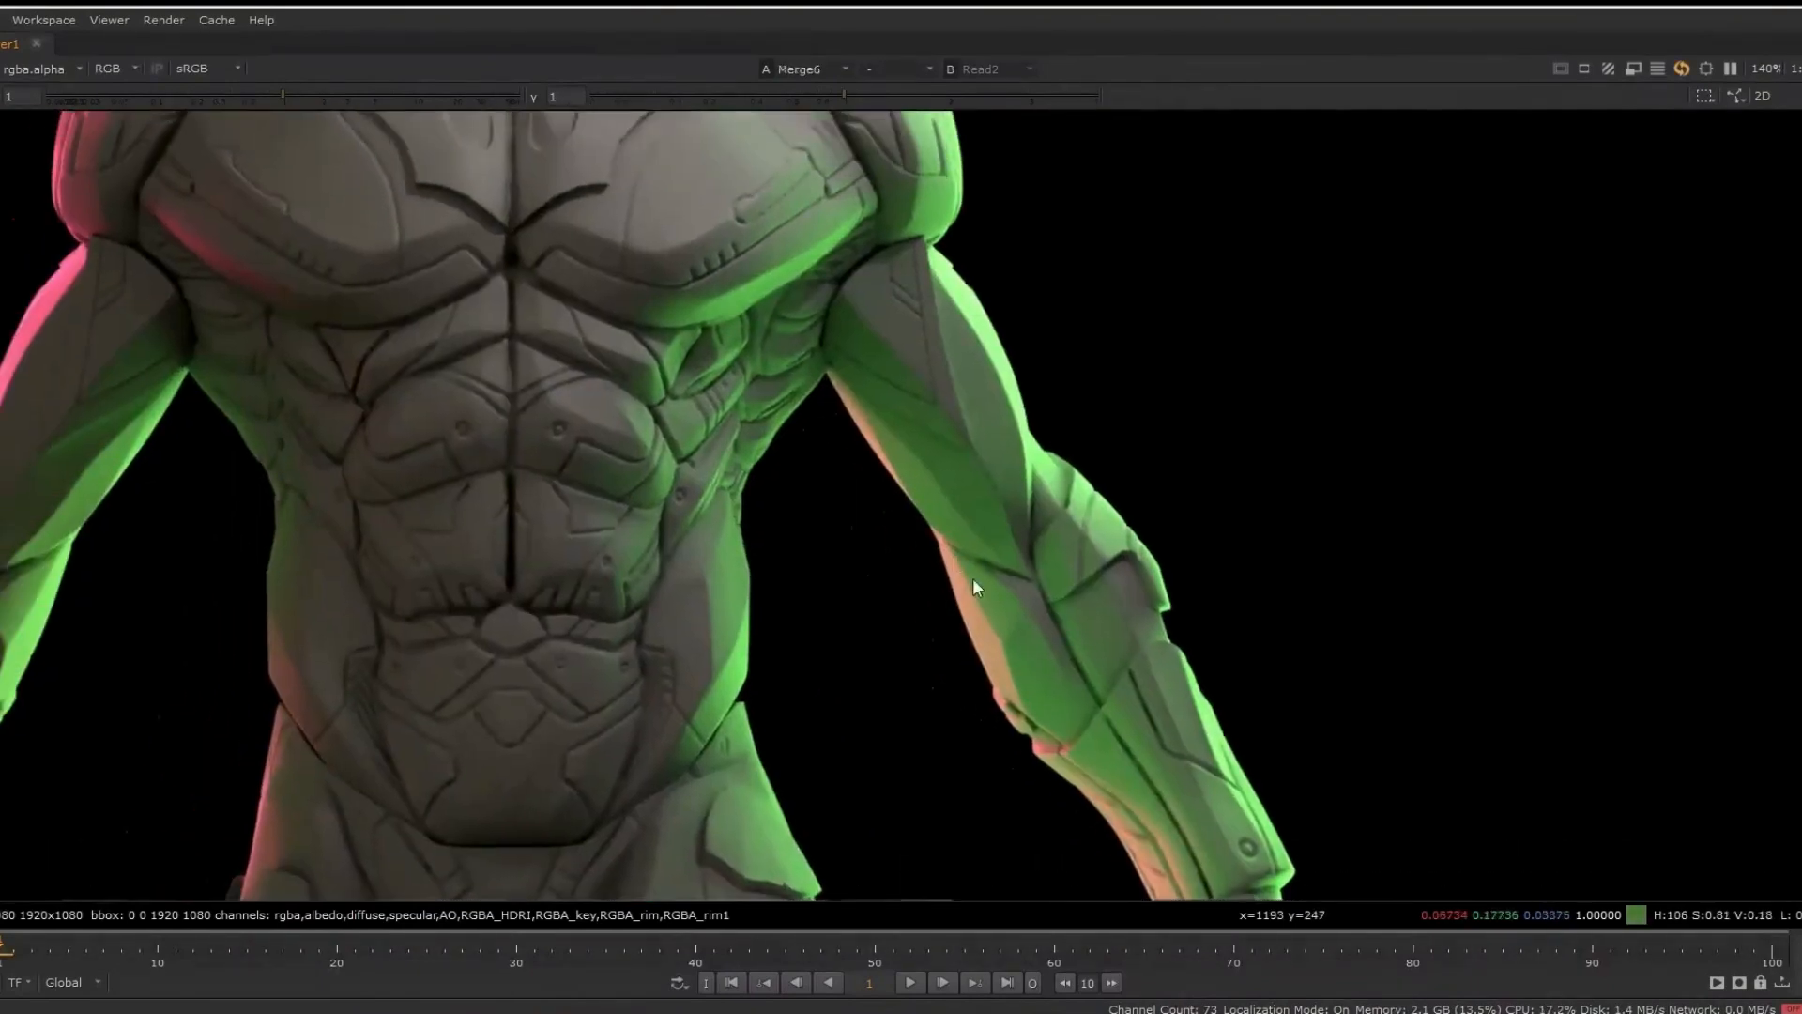
key("space")
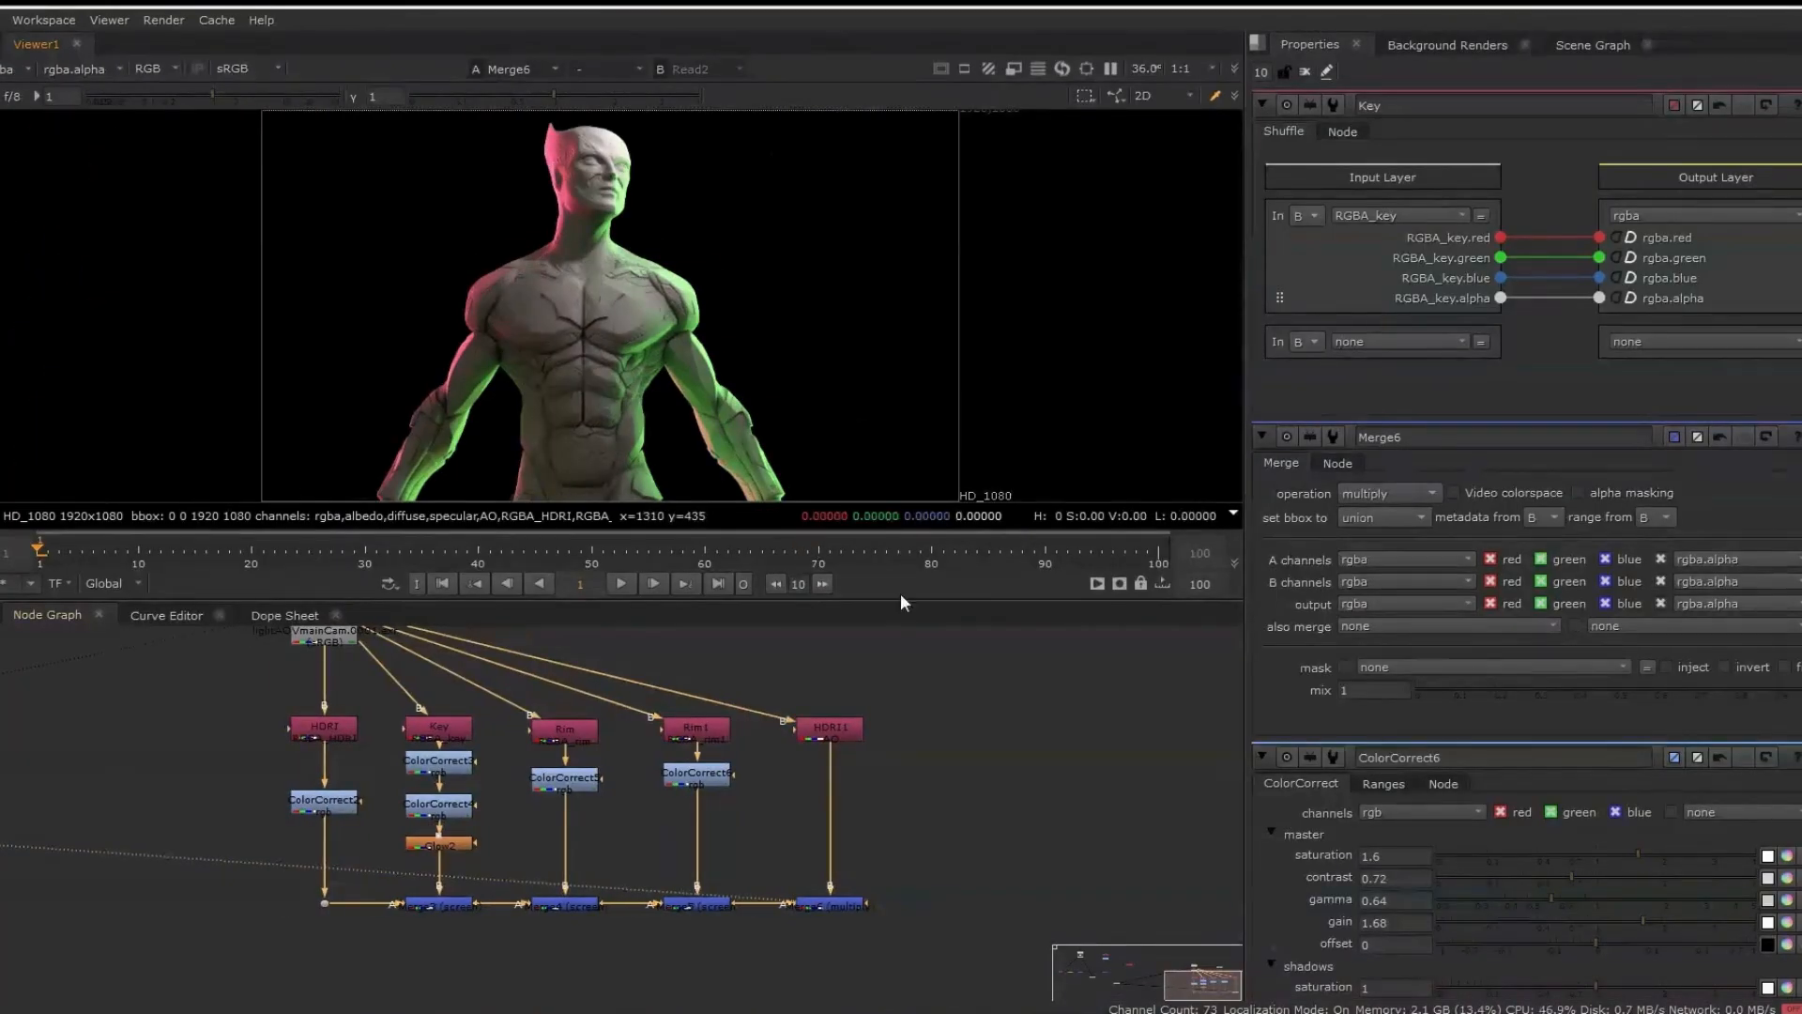
key("2")
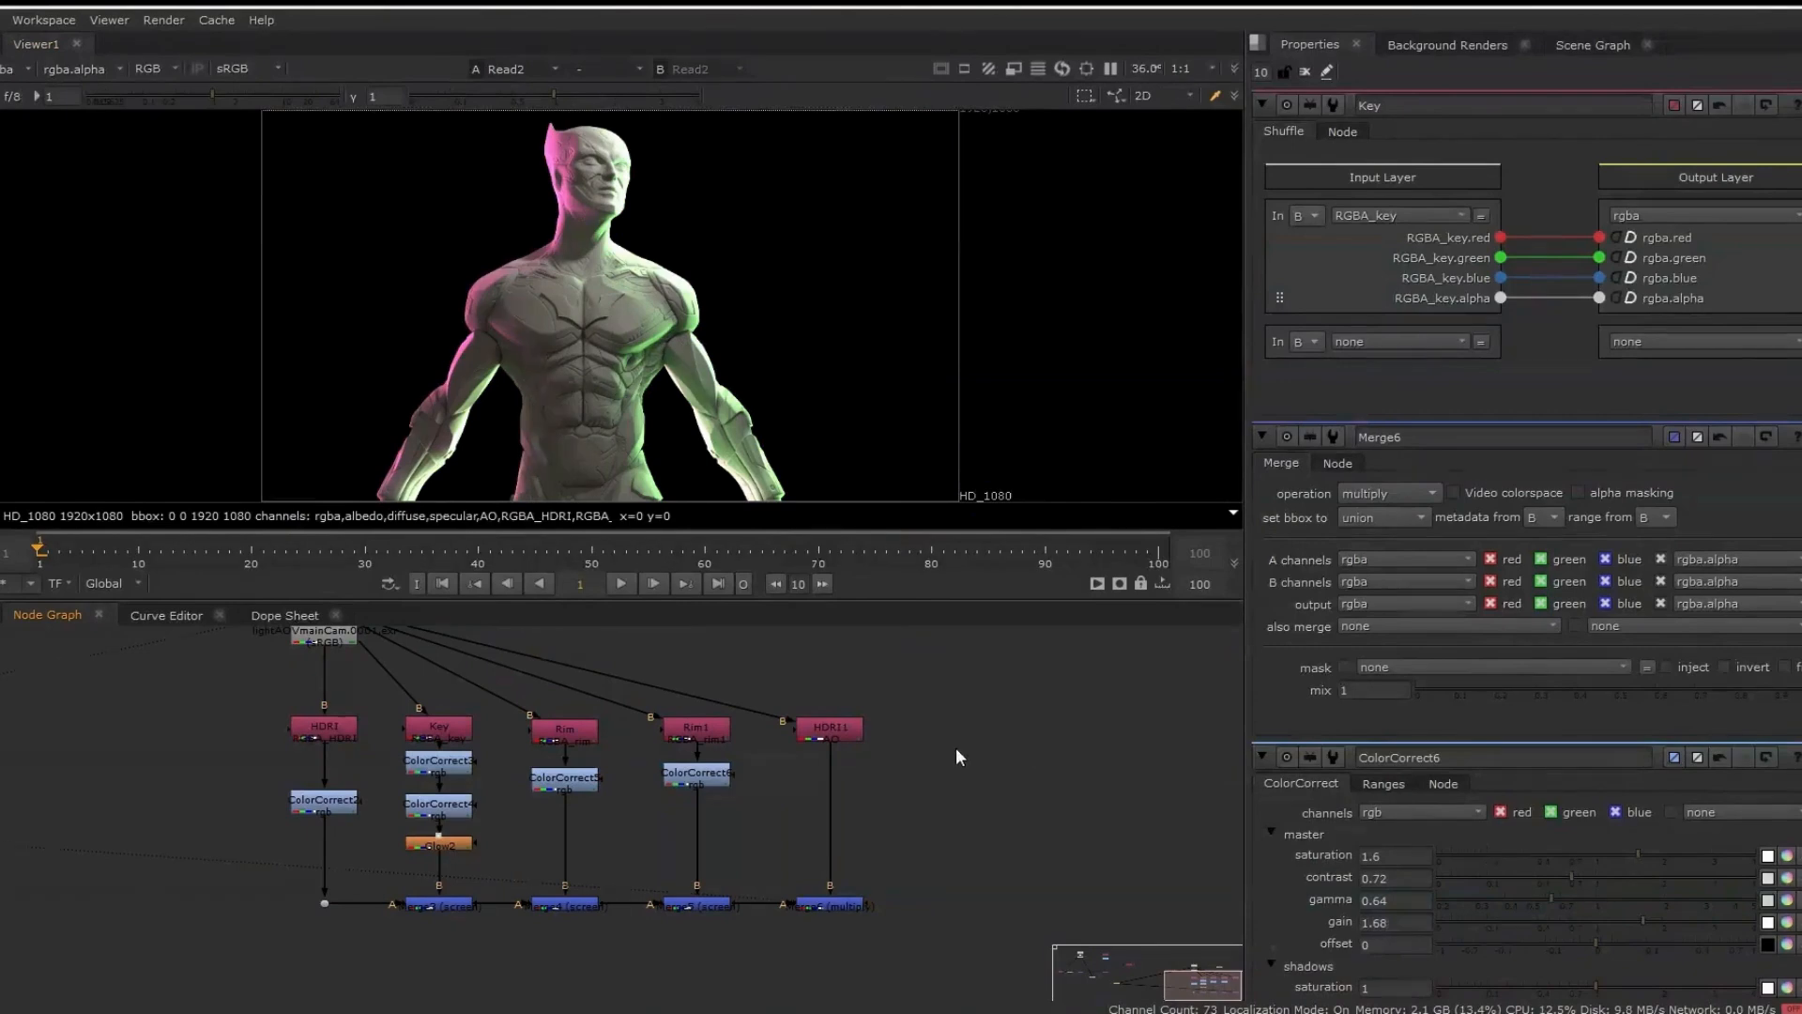
Centre the Read node above the row of Shuffle nodes and move the LayerContactSheet node further away from it
middle_click_drag(832, 742, 849, 838)
left_click_drag(340, 719, 564, 719)
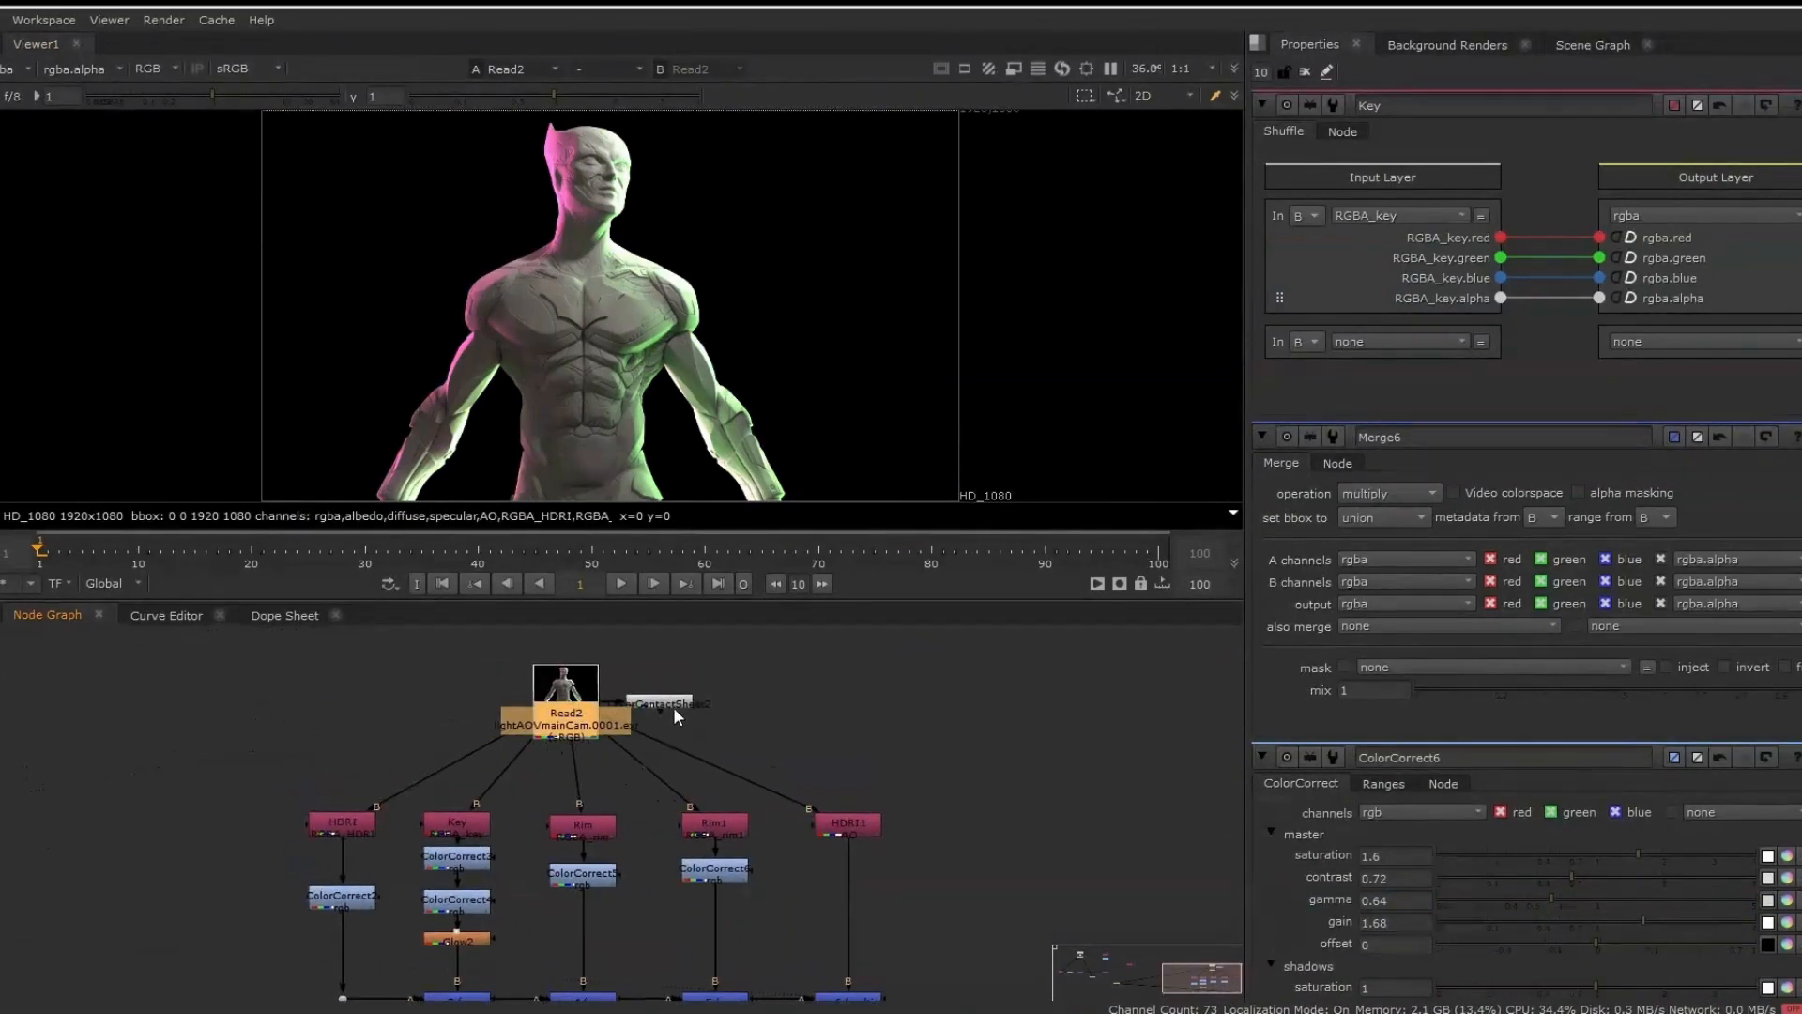
left_click_drag(676, 705, 966, 704)
Show the LayerContactSheet of all passes in the enlarged viewer, then restore the normal layout
key("1")
key("space")
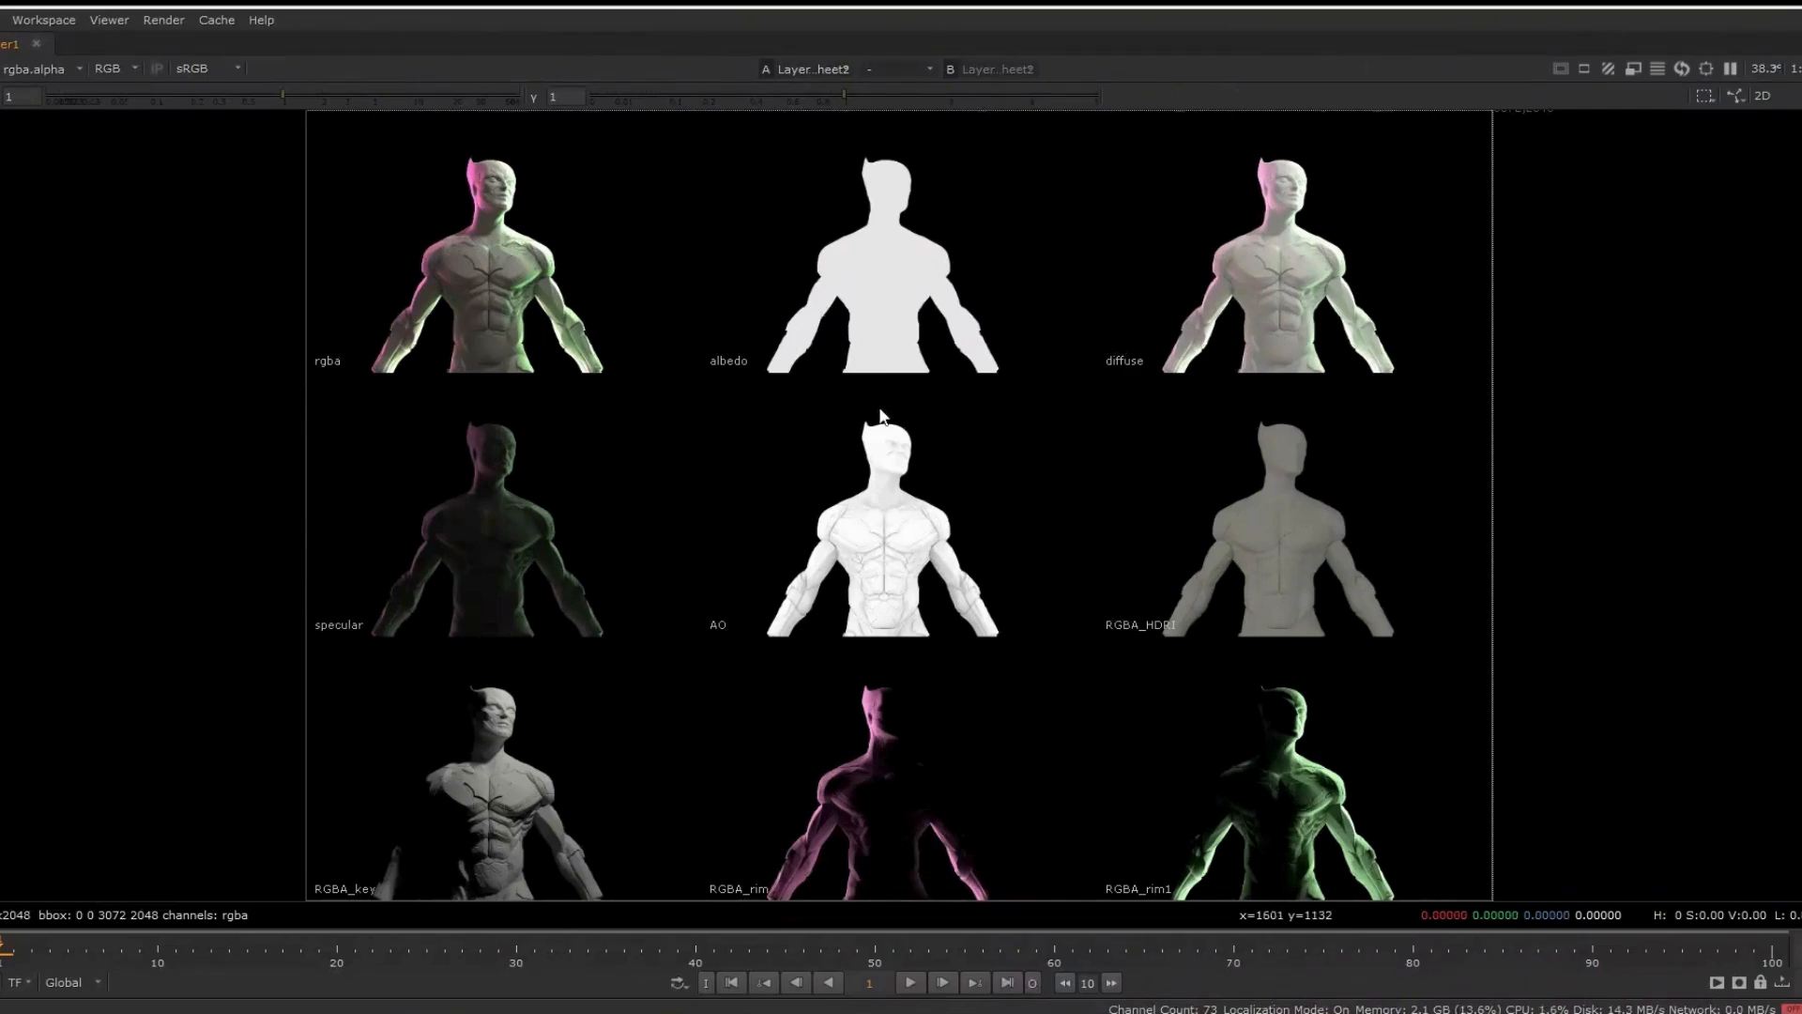
key("space")
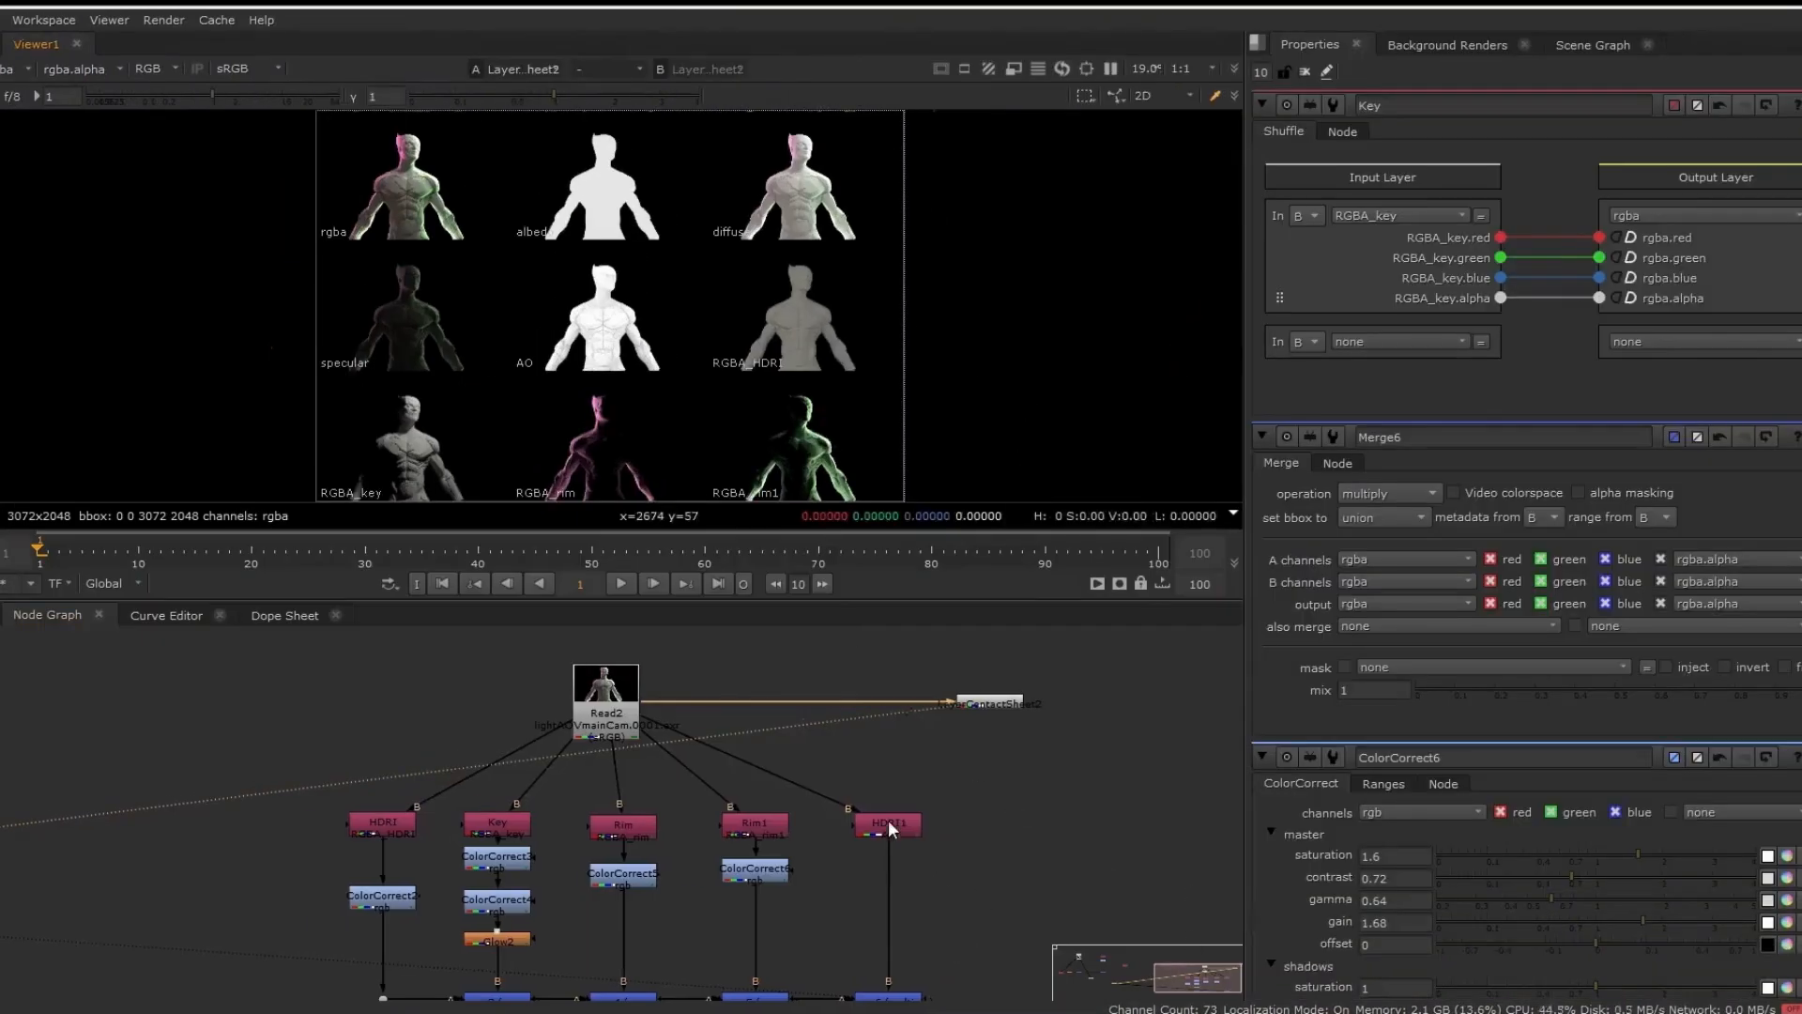
Show the final multiply merge fitted to the frame in the enlarged viewer
middle_click_drag(922, 850, 786, 712)
left_click(776, 858)
key("1")
key("f")
key("space")
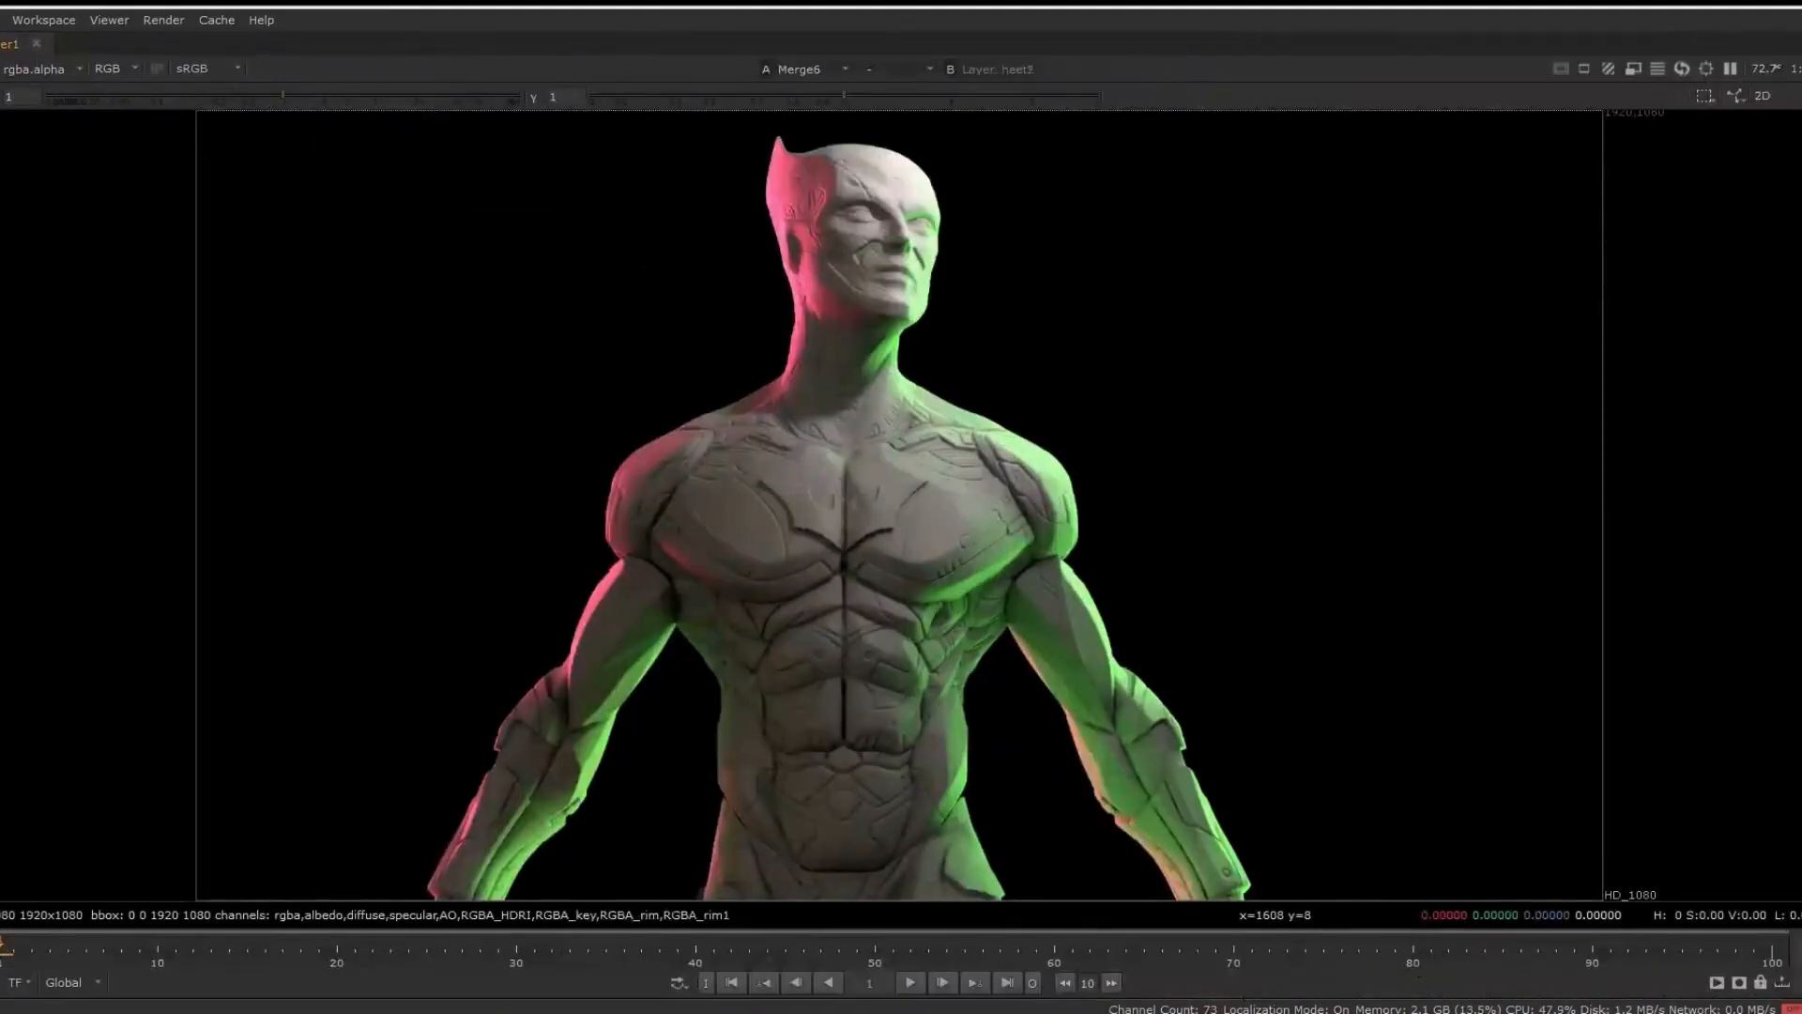